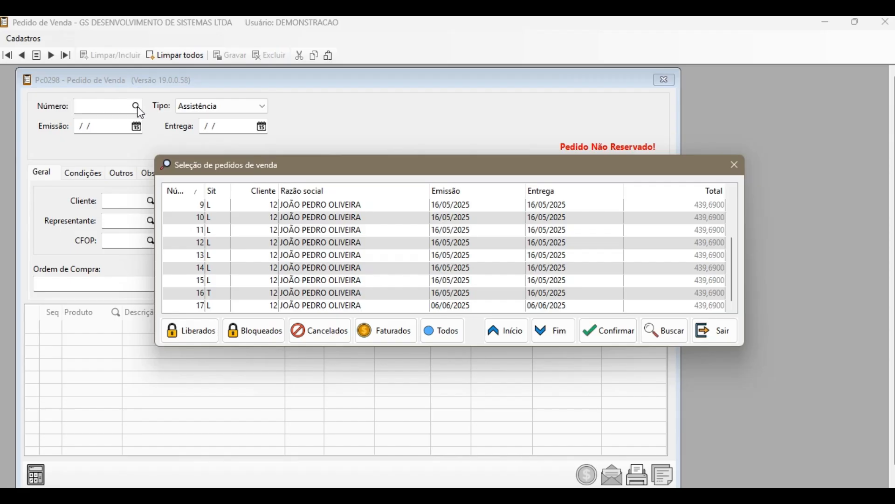
- Load the released sales order dated 16/05/2025 listed just above the second order with situation T
{"action": "left_click_drag", "start_coordinate": [223, 156], "coordinate": [245, 49]}
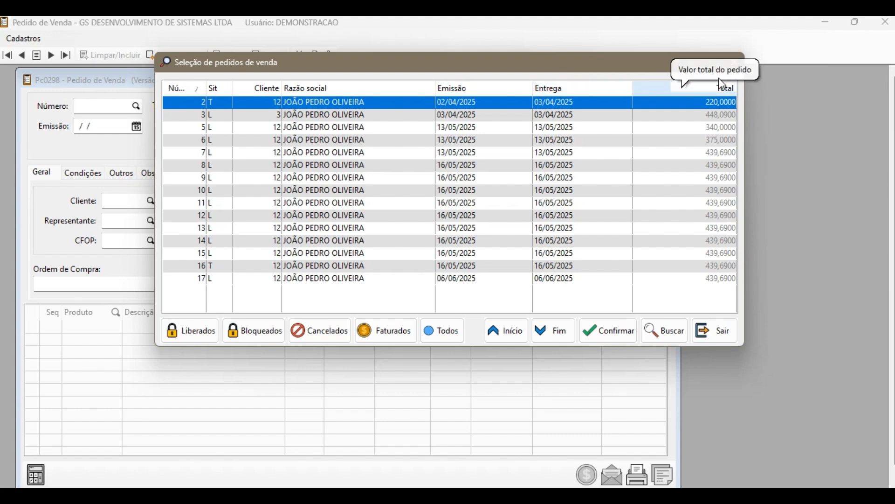
{"action": "double_click", "coordinate": [193, 252]}
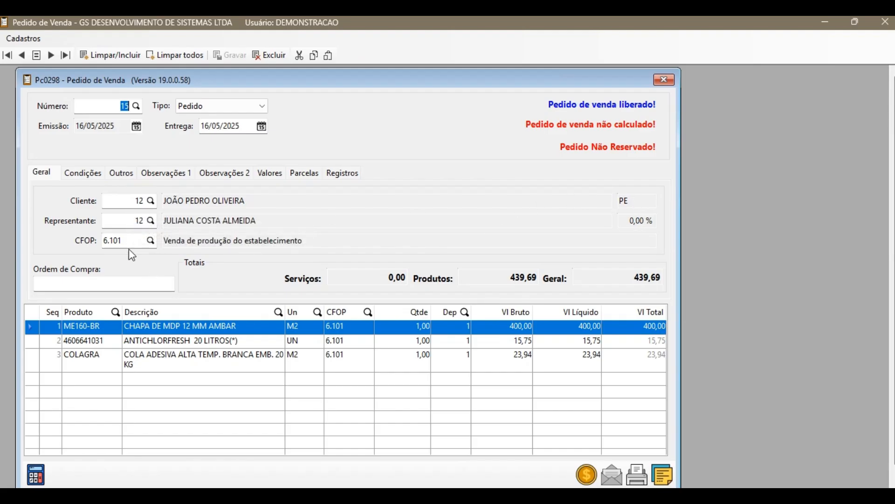
- Examine the six discount percentages and the real-value discount in the order's conditions
{"action": "left_click", "coordinate": [91, 169]}
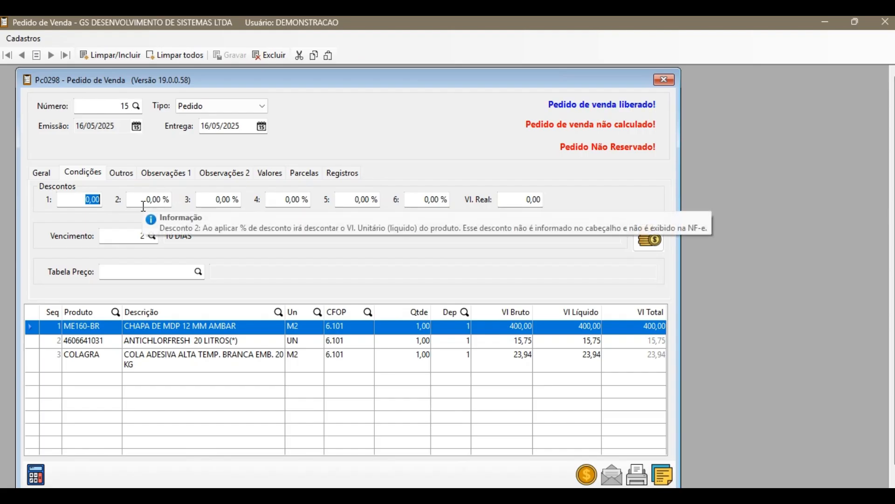
{"action": "mouse_move", "coordinate": [235, 201]}
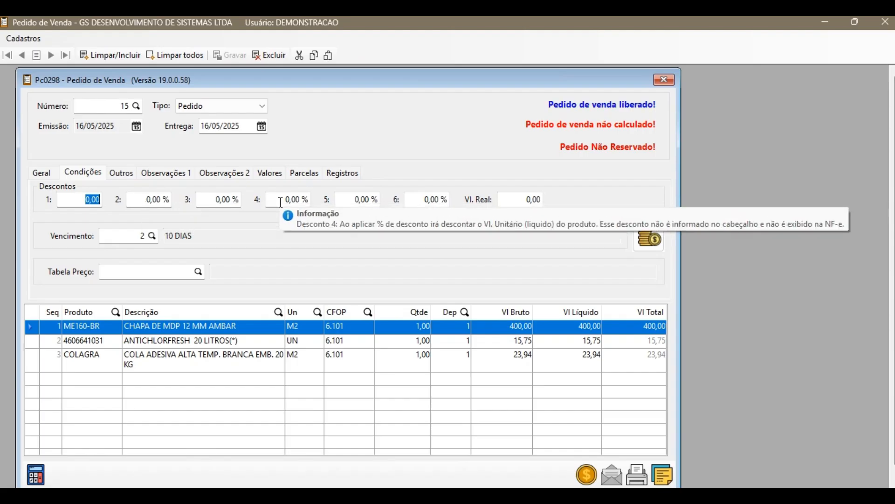
{"action": "mouse_move", "coordinate": [417, 202]}
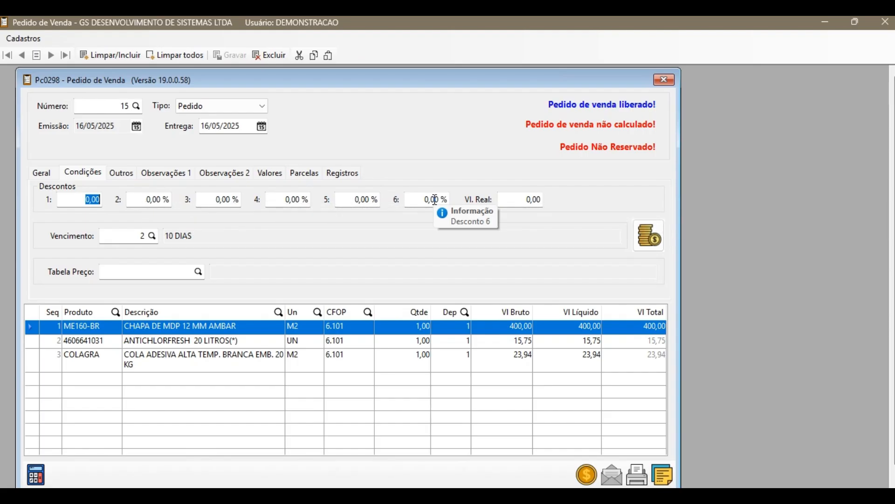
{"action": "mouse_move", "coordinate": [515, 199]}
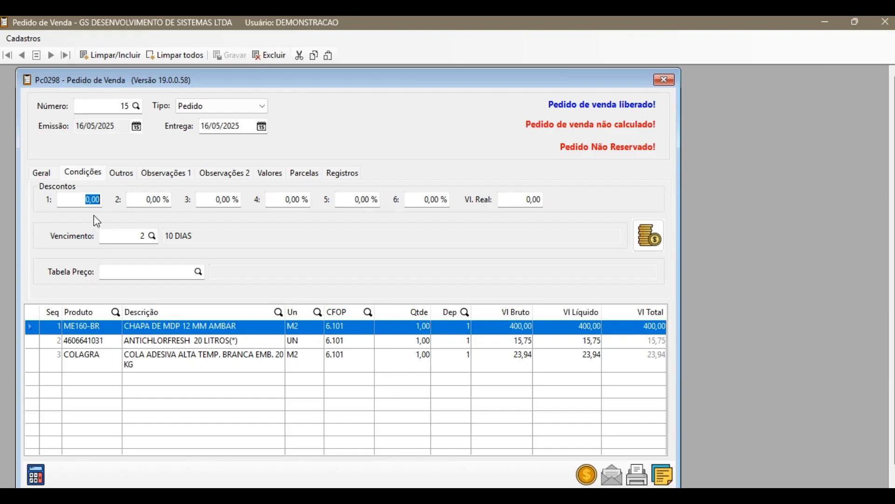
- Browse the available payment terms for the order's Vencimento, sorted by code, without choosing another one
{"action": "left_click", "coordinate": [153, 236]}
{"action": "left_click", "coordinate": [153, 237]}
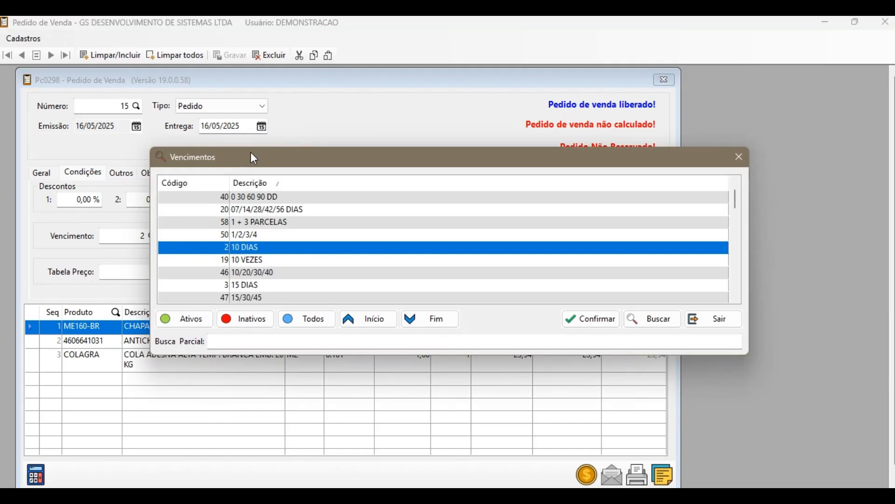
{"action": "left_click_drag", "start_coordinate": [257, 147], "coordinate": [262, 91]}
{"action": "scroll", "coordinate": [250, 193], "scroll_direction": "down", "scroll_amount": 5}
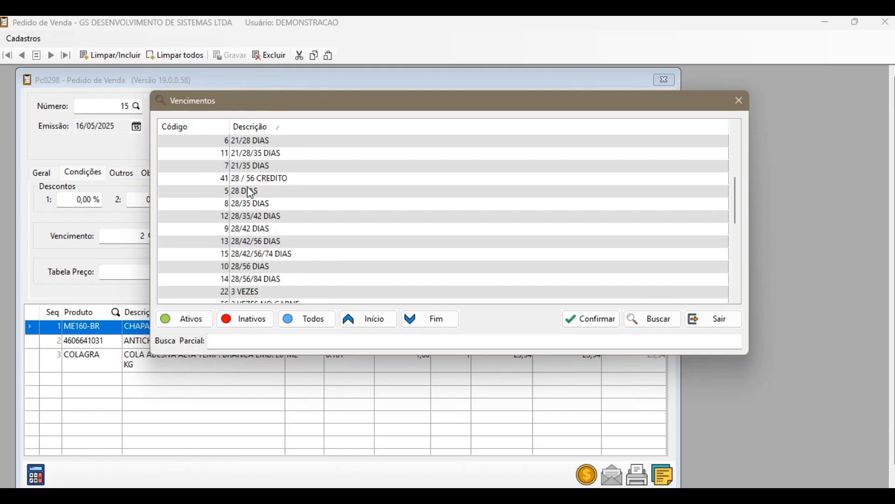
{"action": "scroll", "coordinate": [250, 192], "scroll_direction": "up", "scroll_amount": 5}
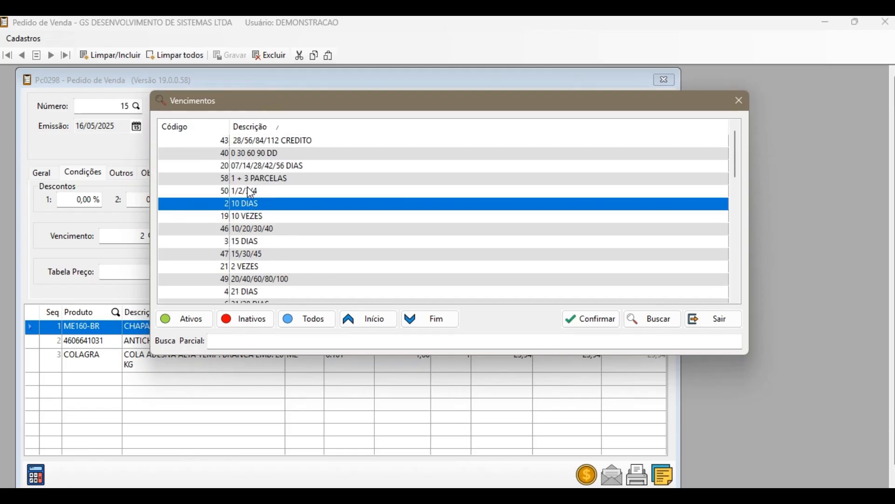
{"action": "left_click", "coordinate": [208, 127]}
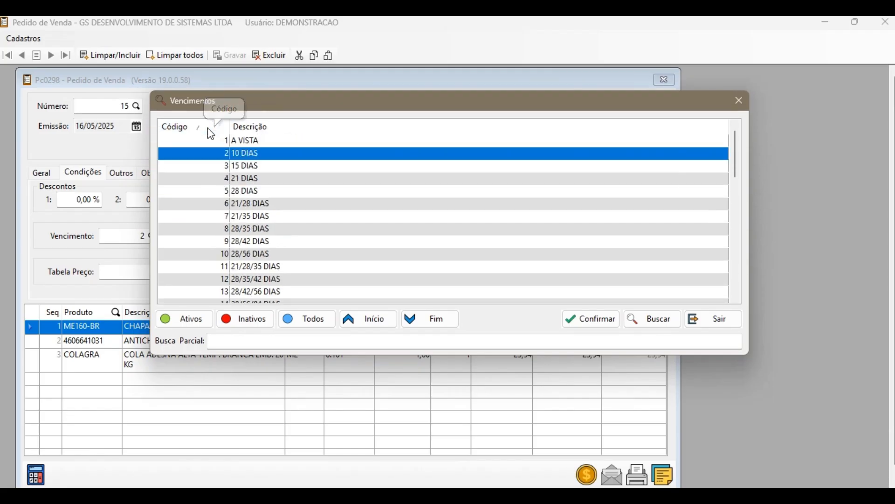
{"action": "left_click", "coordinate": [742, 103]}
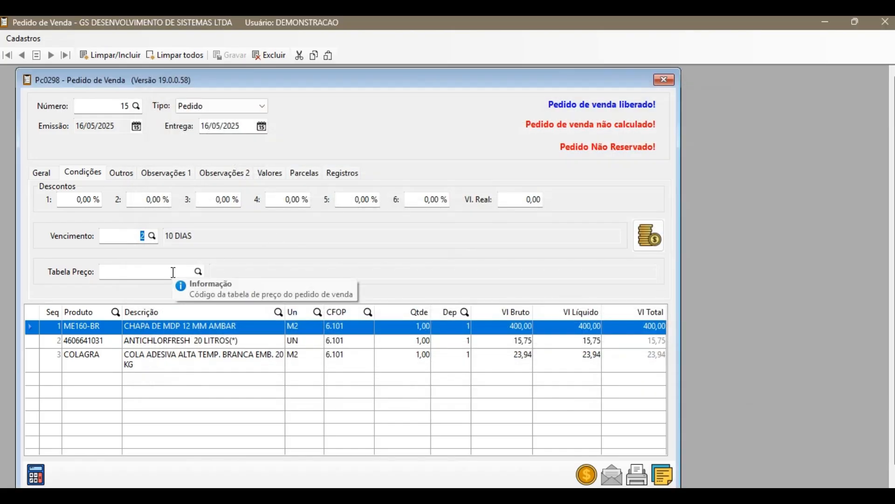
- Review the carriers, banks and billing types available in the order's other data, leaving the current choices
{"action": "left_click", "coordinate": [121, 174]}
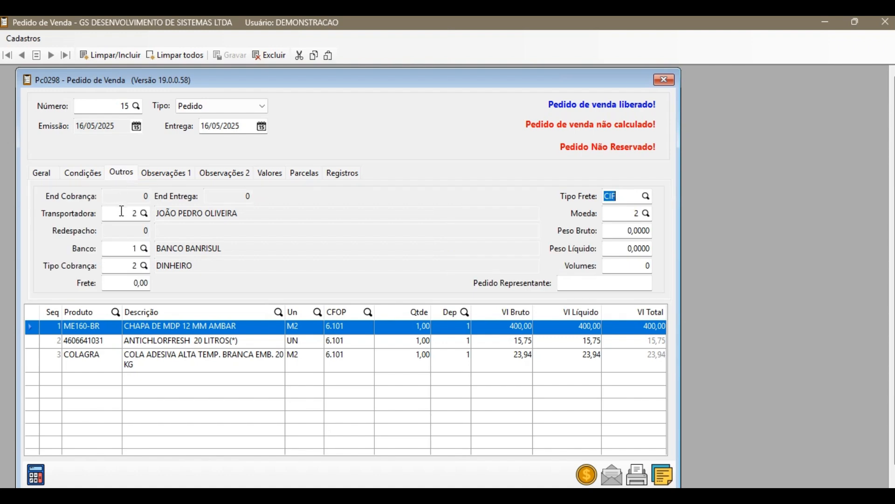
{"action": "left_click", "coordinate": [144, 213]}
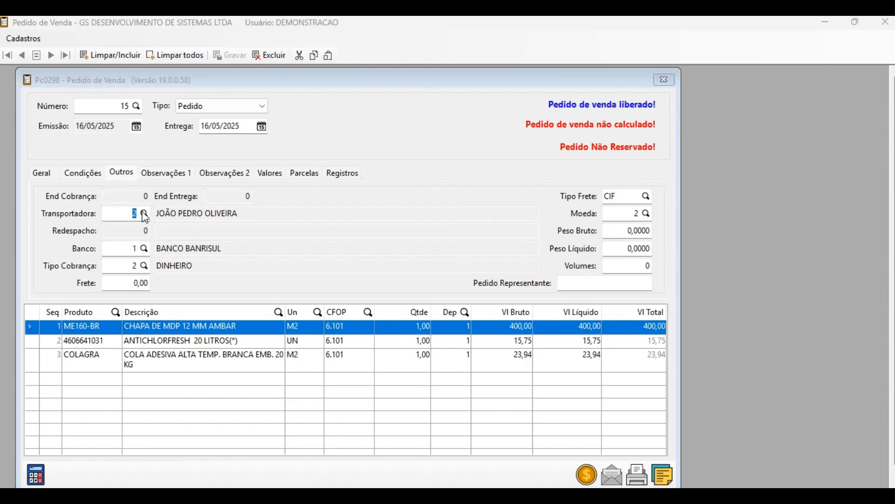
{"action": "left_click", "coordinate": [730, 158]}
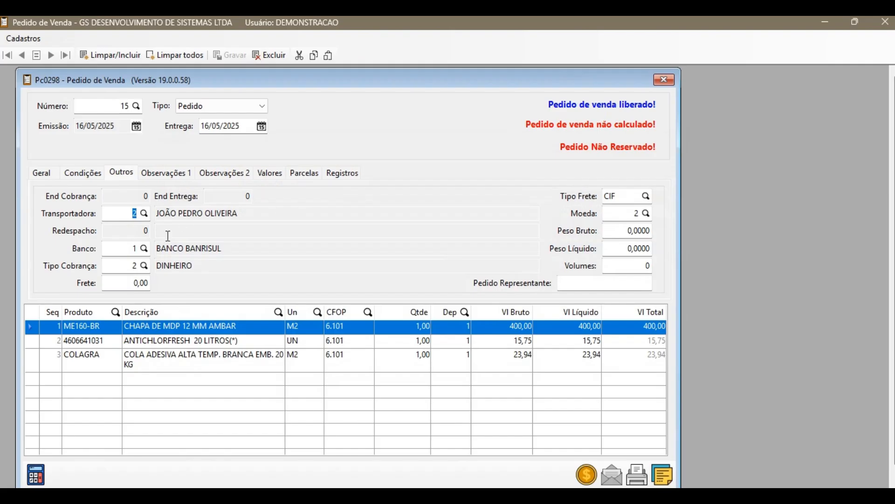
{"action": "left_click", "coordinate": [134, 248]}
{"action": "left_click", "coordinate": [144, 249]}
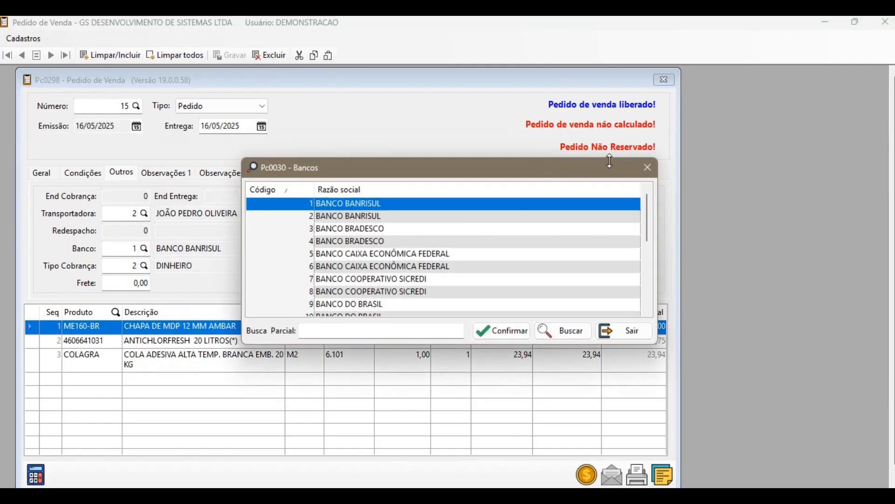
{"action": "left_click", "coordinate": [651, 168]}
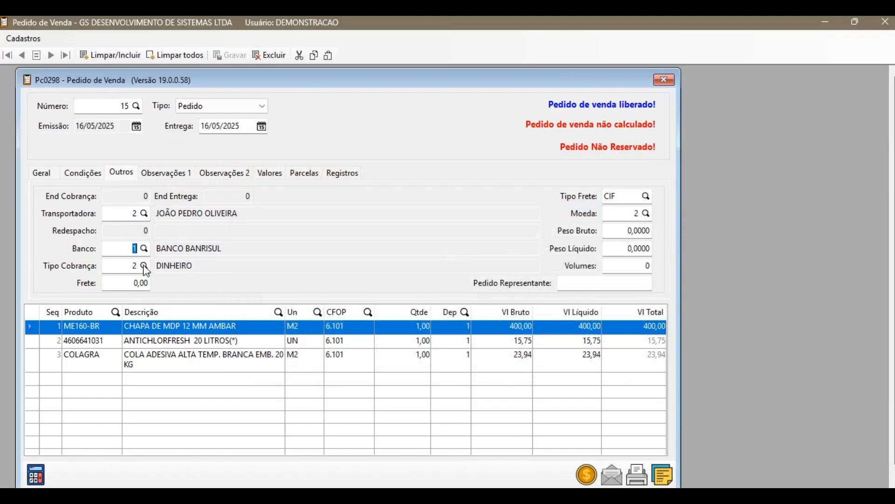
{"action": "left_click", "coordinate": [144, 265]}
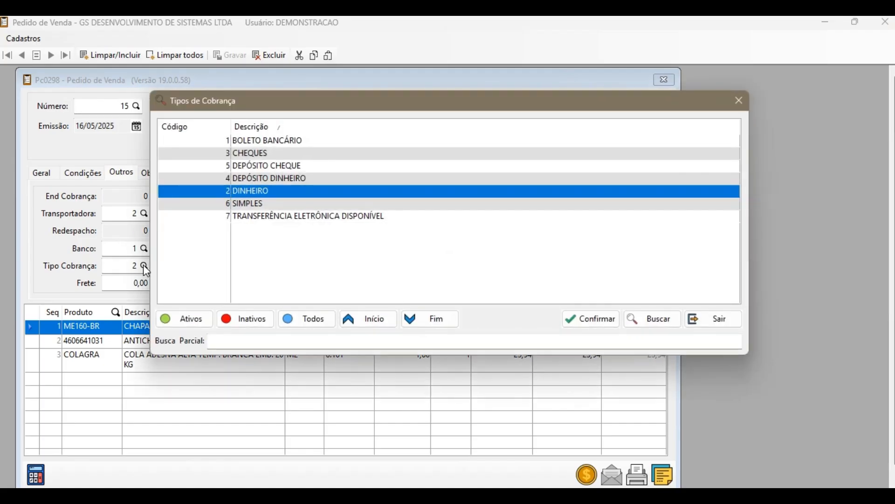
{"action": "left_click", "coordinate": [739, 101]}
{"action": "key", "text": "Tab"}
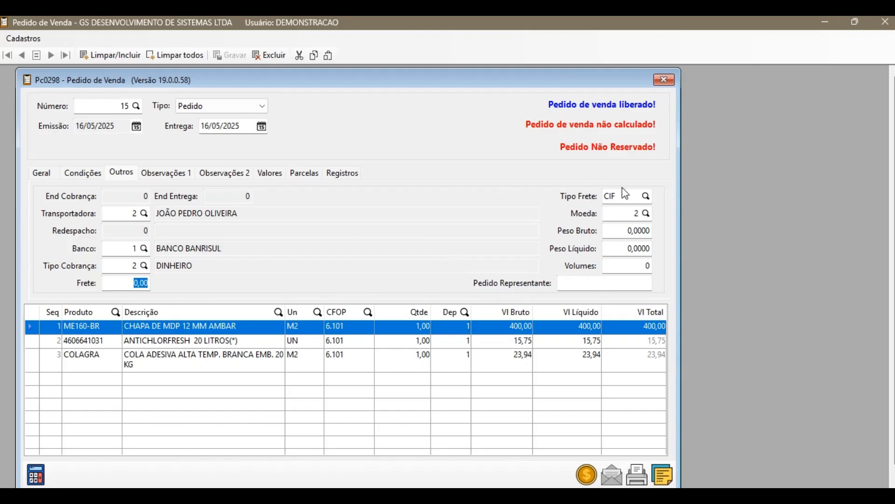
- Review the freight type and currency options available for the order without choosing another one
{"action": "left_click", "coordinate": [646, 194]}
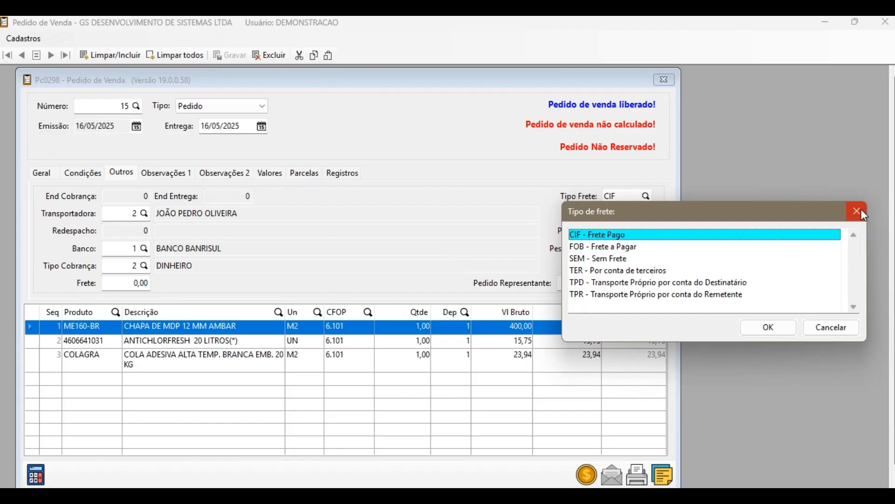
{"action": "left_click", "coordinate": [861, 209]}
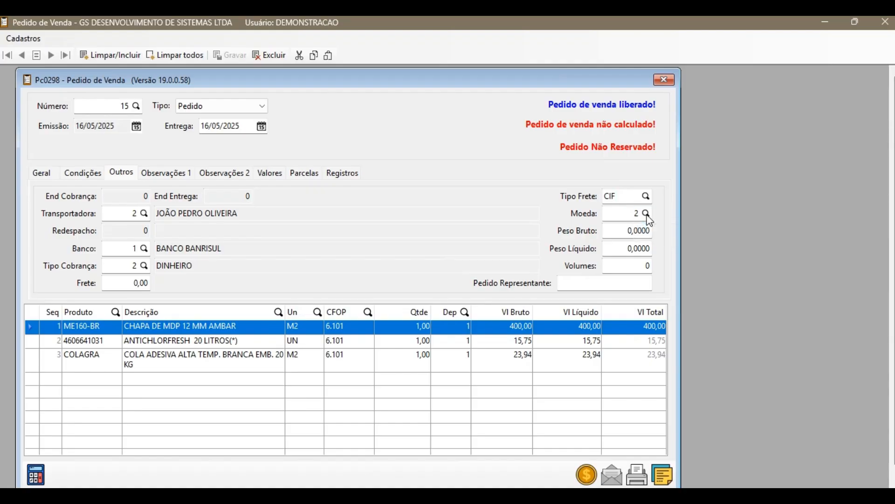
{"action": "left_click", "coordinate": [646, 214]}
{"action": "left_click", "coordinate": [742, 101]}
- Examine the order's observation lines 1 to 10 and its value summary
{"action": "left_click", "coordinate": [174, 177]}
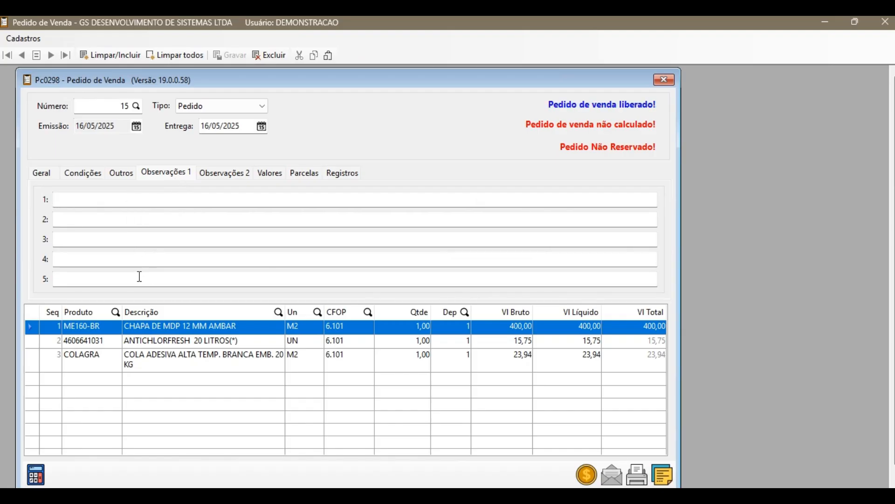
{"action": "left_click", "coordinate": [211, 176]}
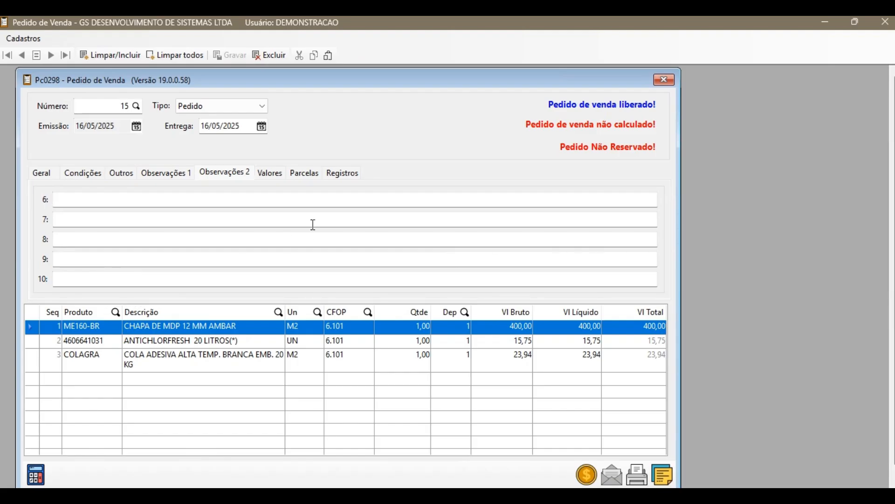
{"action": "left_click", "coordinate": [275, 175]}
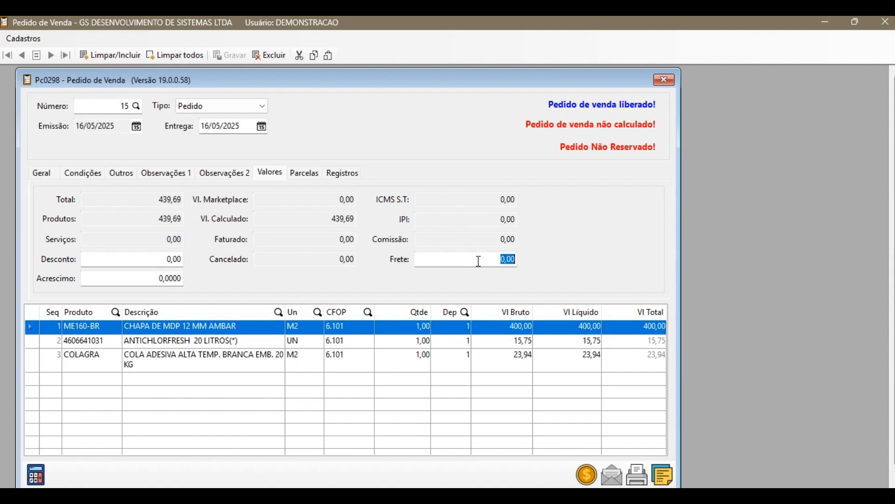
- Examine the product codes of the order's first two items, ending on CHAPA DE MDP 12 MM AMBAR
{"action": "left_click", "coordinate": [106, 328]}
{"action": "left_click", "coordinate": [98, 335]}
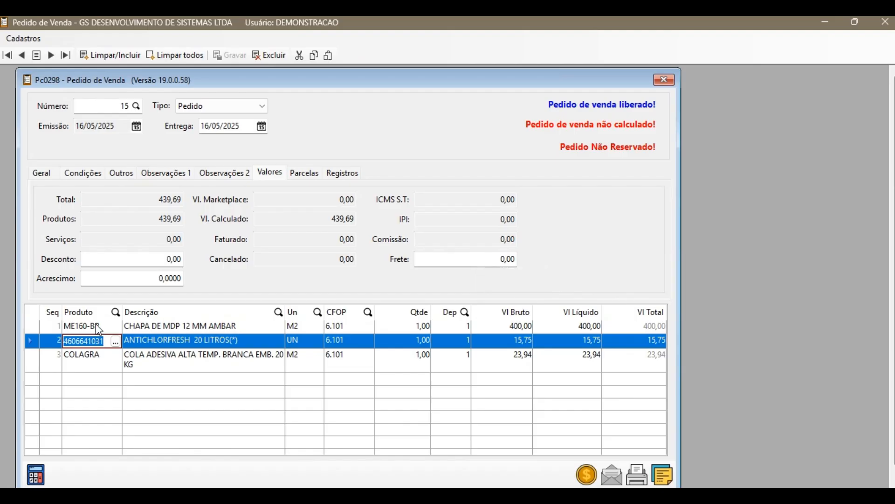
{"action": "left_click", "coordinate": [96, 325]}
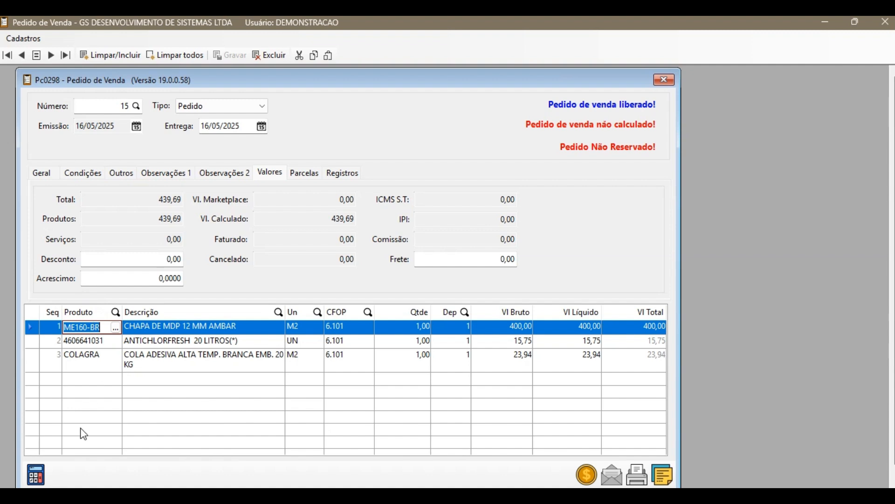
- Calculate the sales order and reserve all of its products
{"action": "left_click", "coordinate": [38, 476]}
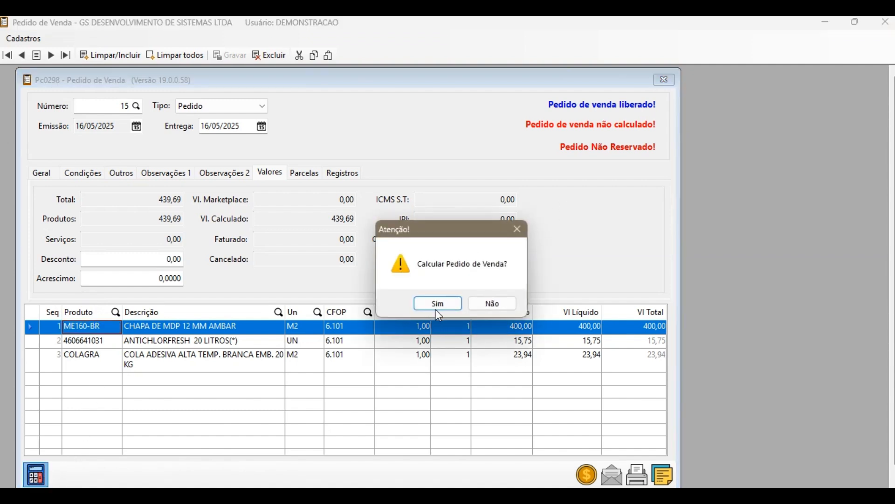
{"action": "left_click", "coordinate": [436, 307]}
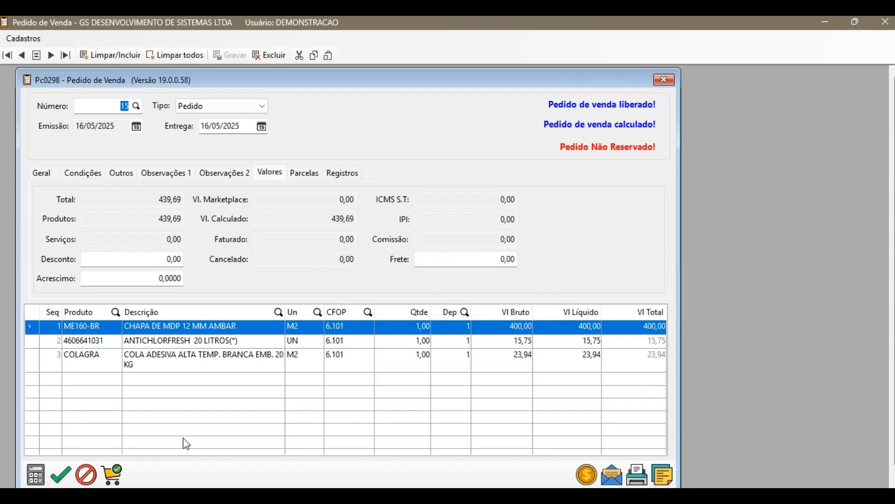
{"action": "left_click", "coordinate": [120, 481]}
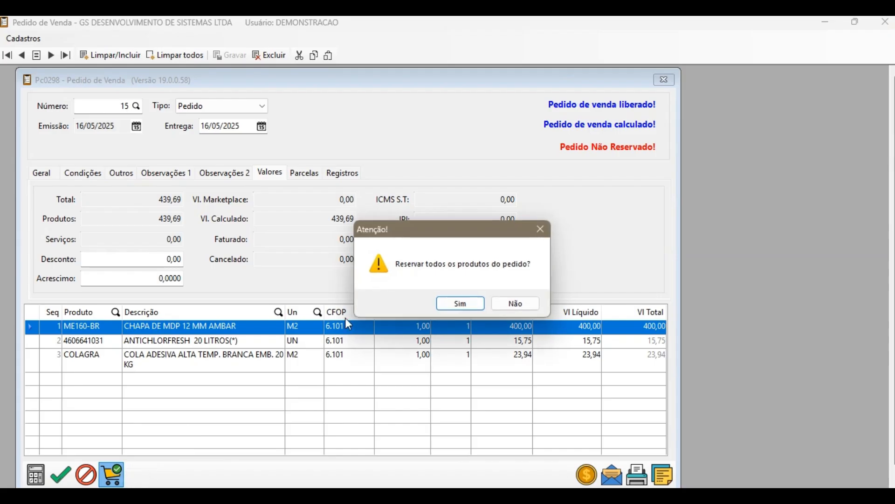
{"action": "left_click", "coordinate": [458, 306]}
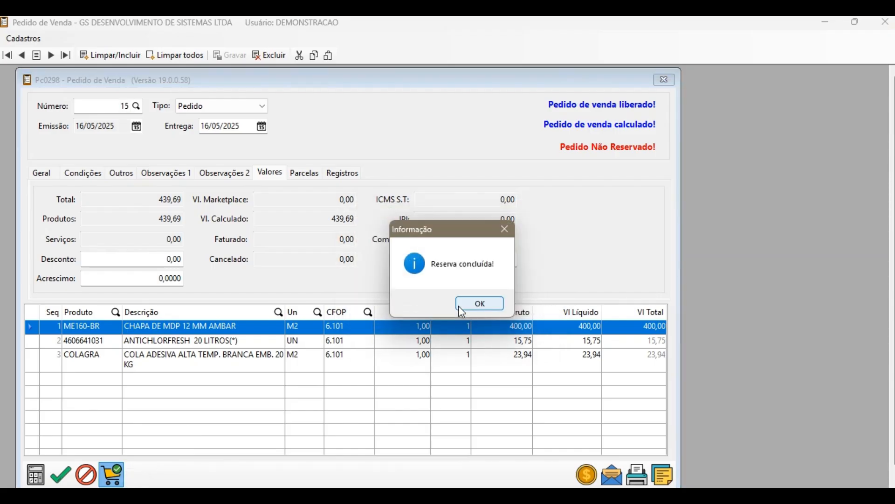
{"action": "left_click", "coordinate": [480, 304]}
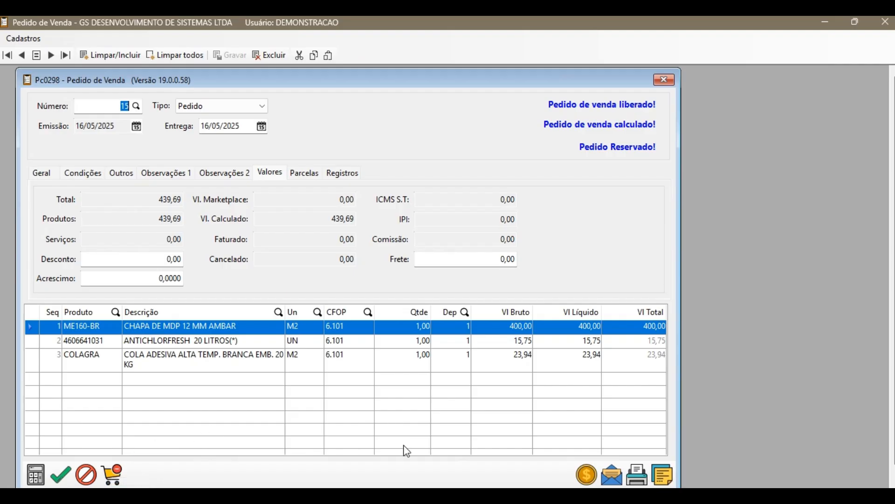
- Try to use the quotation function on the sales order
{"action": "left_click", "coordinate": [586, 480]}
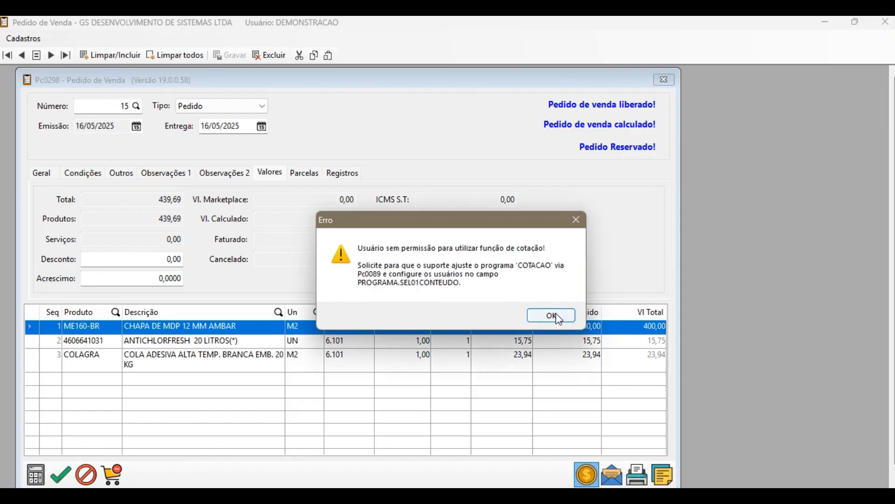
{"action": "left_click", "coordinate": [558, 316]}
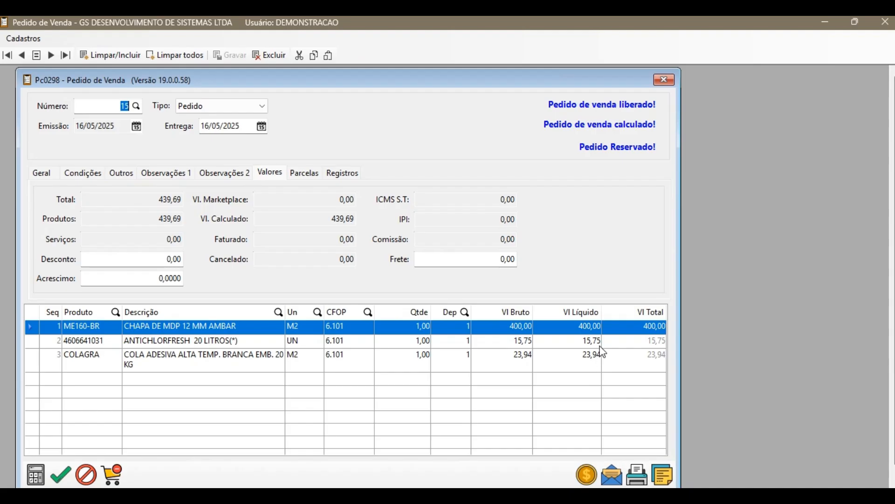
- Select Homologação as the sender profile in the settings for sending the order by e-mail
{"action": "left_click", "coordinate": [612, 474]}
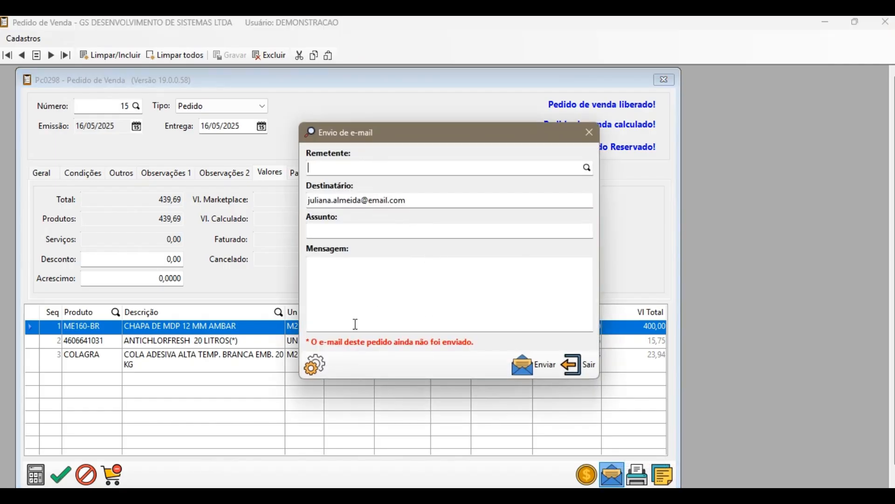
{"action": "left_click", "coordinate": [325, 367]}
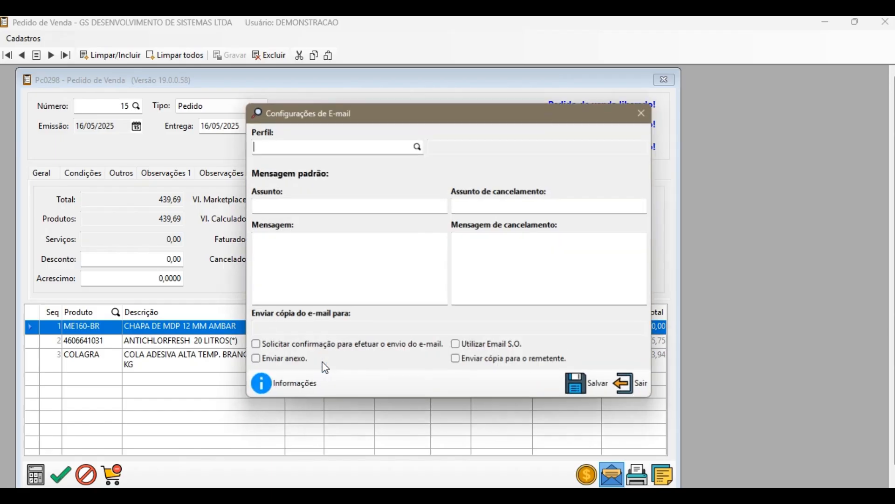
{"action": "left_click", "coordinate": [418, 146]}
{"action": "double_click", "coordinate": [403, 195]}
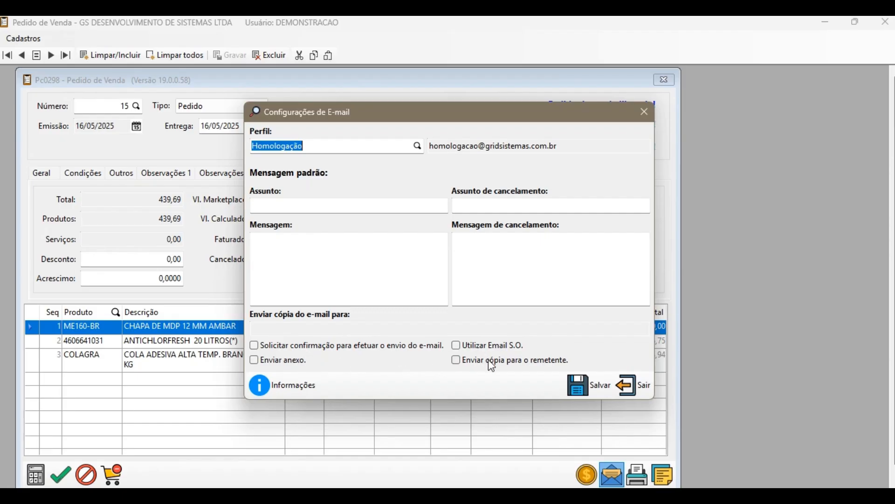
- Read the keyword reference for e-mail messages, and leave the e-mail settings and sending windows without sending the order
{"action": "left_click", "coordinate": [294, 386]}
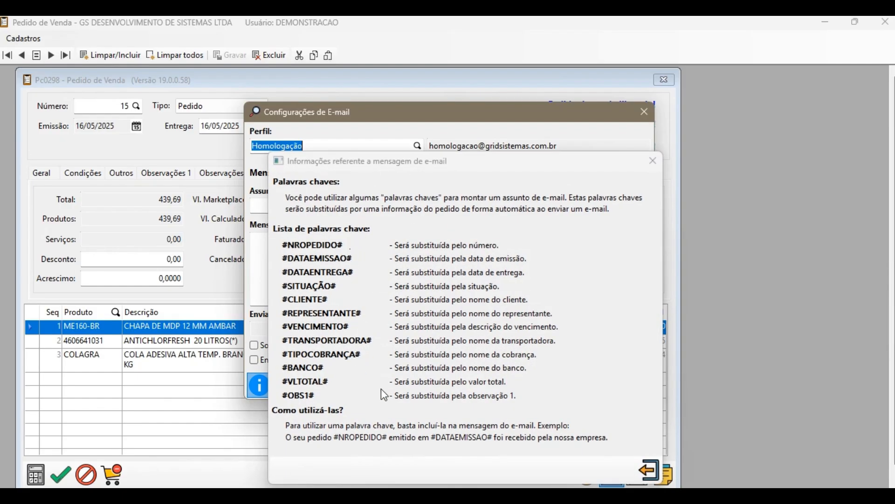
{"action": "left_click", "coordinate": [660, 477]}
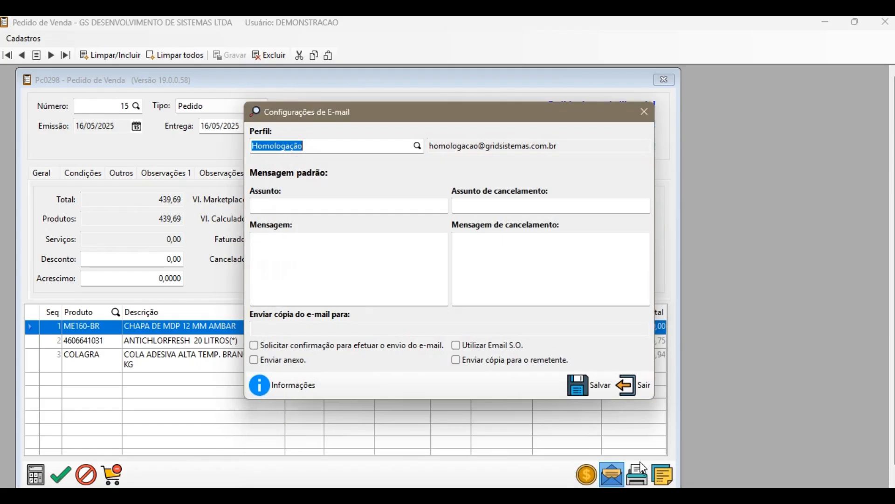
{"action": "left_click", "coordinate": [304, 386]}
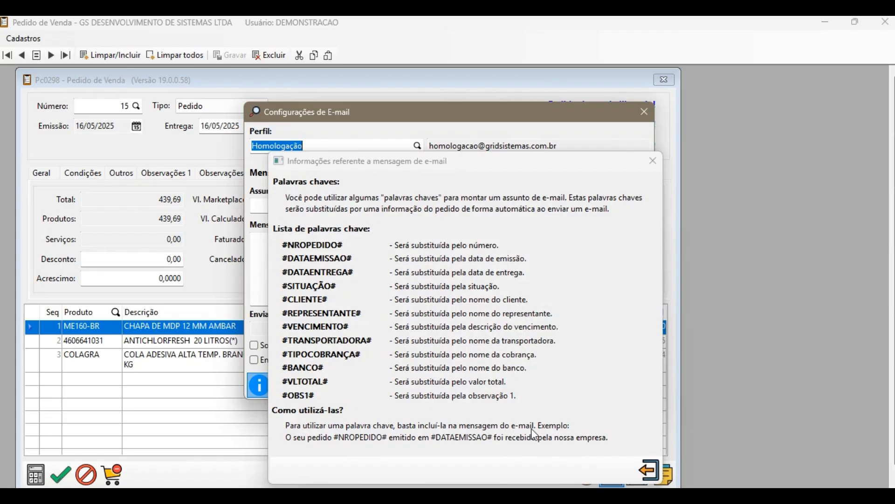
{"action": "left_click", "coordinate": [649, 470]}
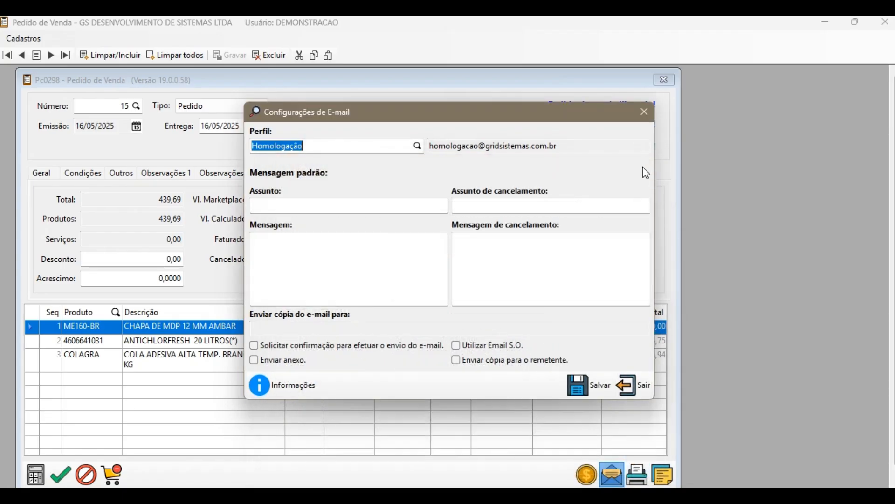
{"action": "left_click", "coordinate": [643, 112]}
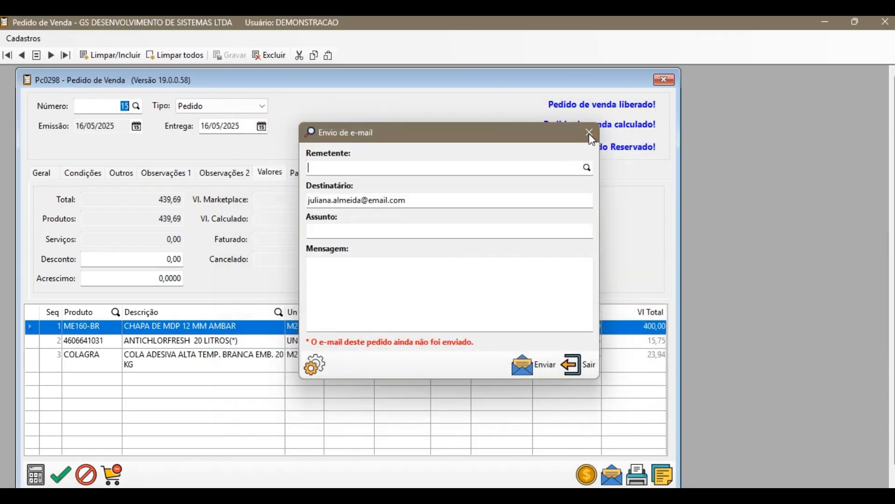
{"action": "left_click", "coordinate": [590, 132]}
- Preview the order copy on screen in the Personalizado style and review its header, order data, items and totals
{"action": "left_click", "coordinate": [636, 475]}
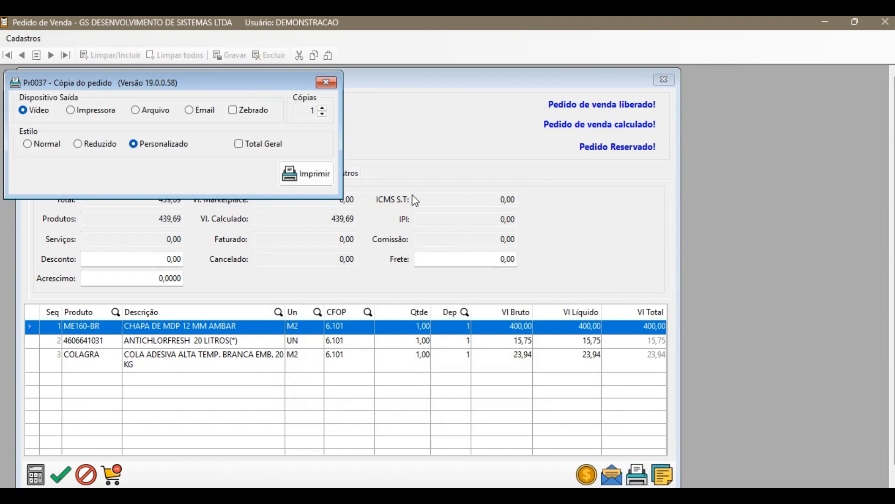
{"action": "left_click", "coordinate": [308, 175]}
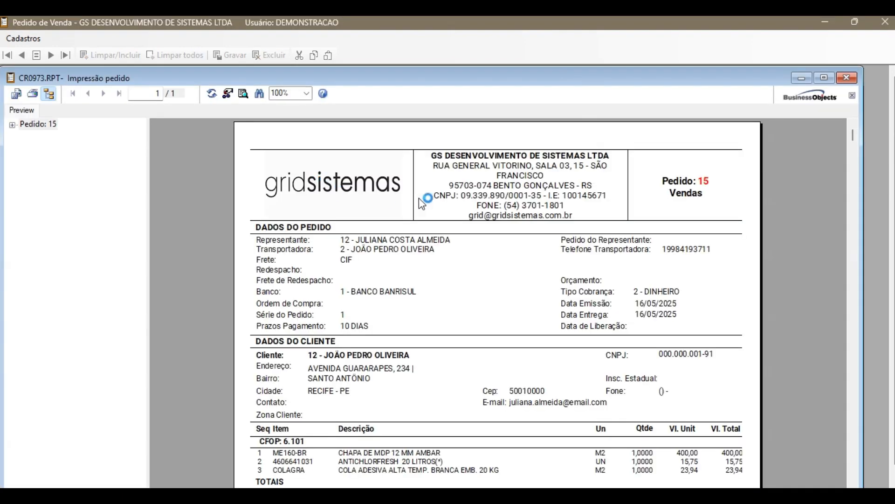
{"action": "left_click", "coordinate": [357, 189]}
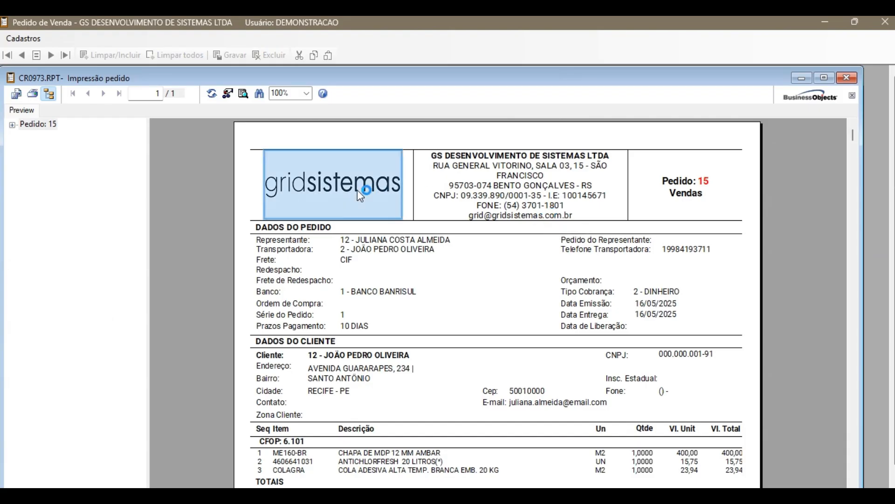
{"action": "left_click", "coordinate": [516, 179]}
{"action": "left_click", "coordinate": [703, 186]}
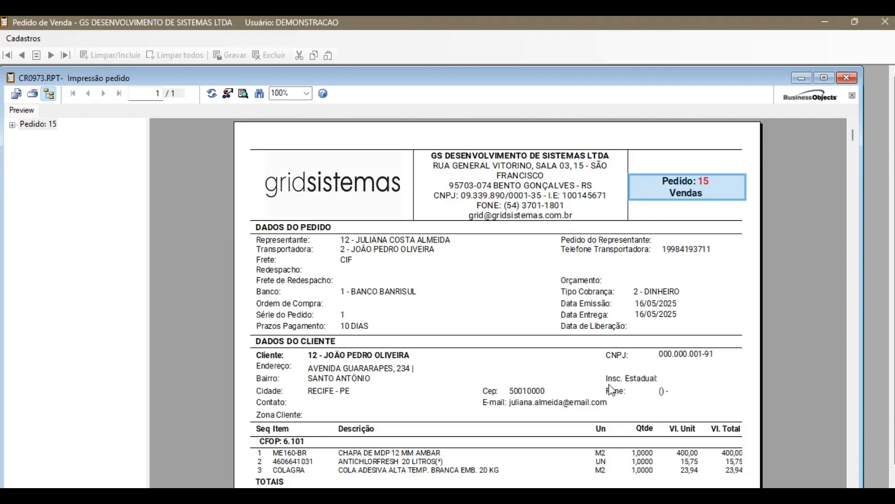
{"action": "scroll", "coordinate": [553, 332], "scroll_direction": "down", "scroll_amount": 2}
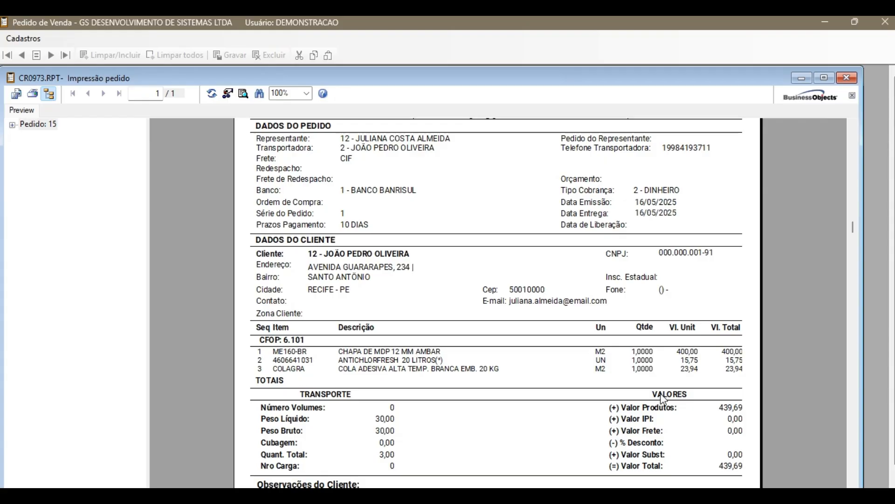
{"action": "scroll", "coordinate": [706, 408], "scroll_direction": "down", "scroll_amount": 2}
{"action": "scroll", "coordinate": [706, 408], "scroll_direction": "down", "scroll_amount": 2}
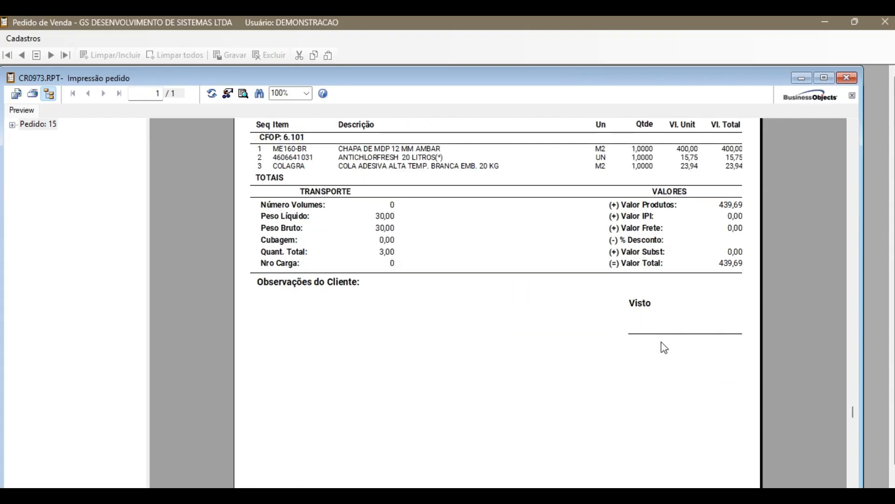
{"action": "scroll", "coordinate": [681, 328], "scroll_direction": "down", "scroll_amount": 2}
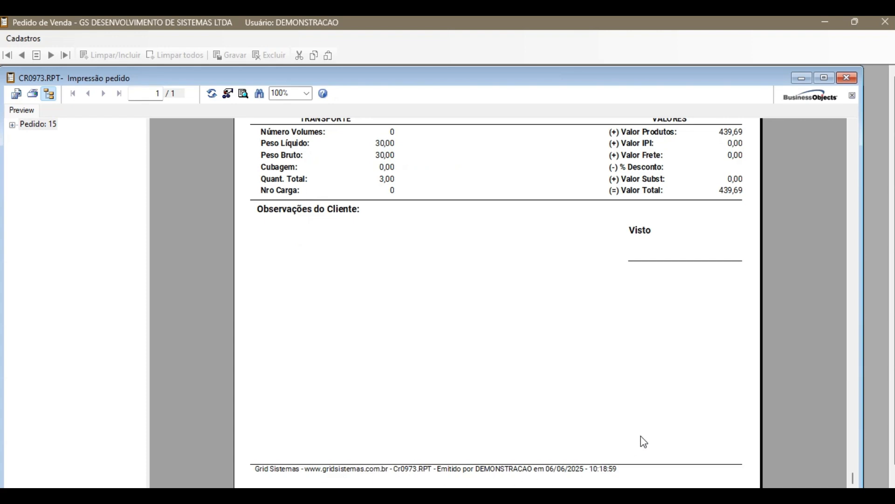
{"action": "scroll", "coordinate": [644, 441], "scroll_direction": "up", "scroll_amount": 10}
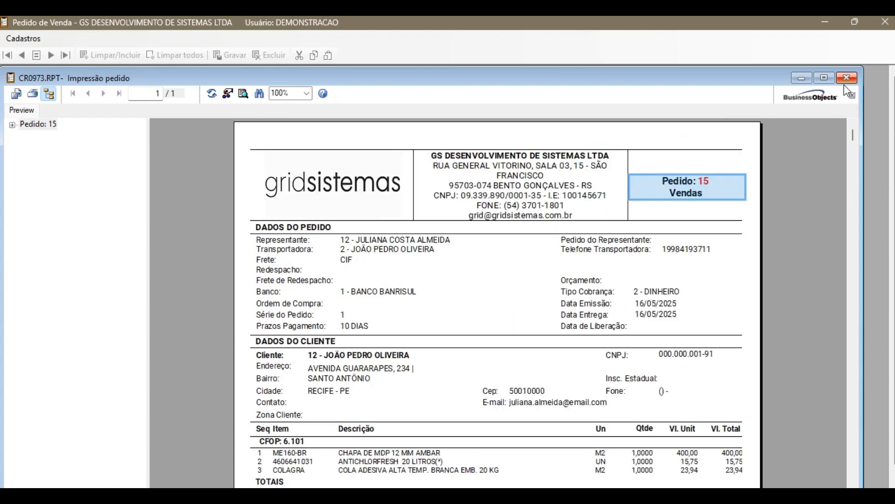
{"action": "left_click", "coordinate": [847, 77]}
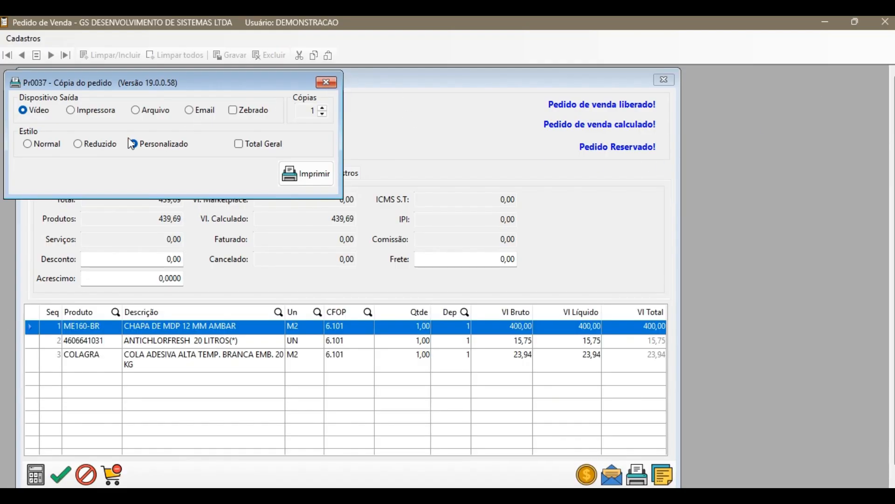
- Preview the order copy on screen in the Reduzido style and review it
{"action": "left_click", "coordinate": [90, 143]}
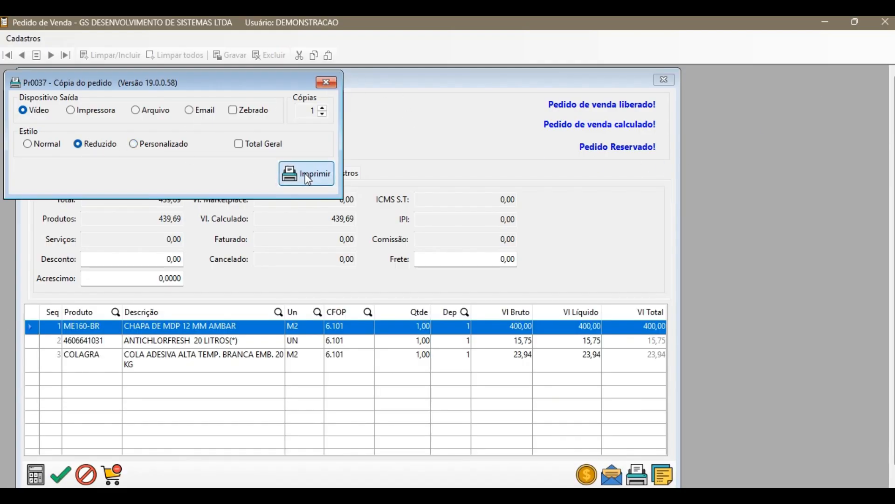
{"action": "left_click", "coordinate": [308, 176]}
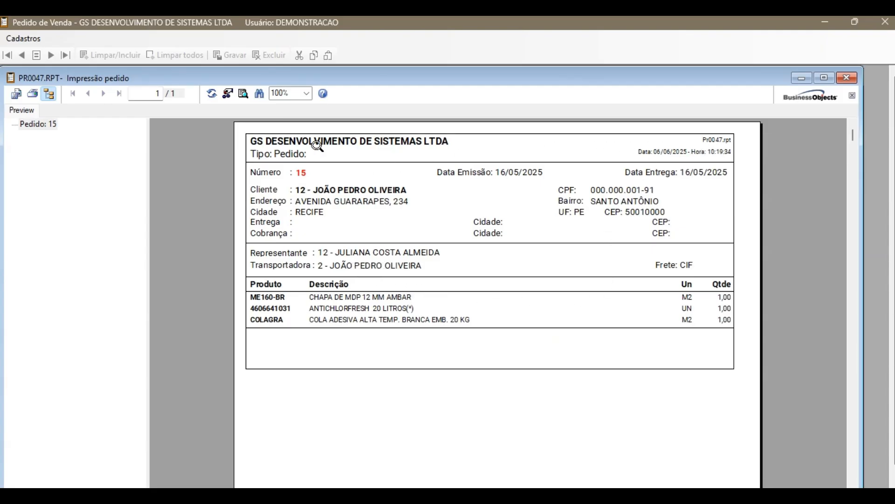
{"action": "left_click_drag", "start_coordinate": [306, 79], "coordinate": [308, 77]}
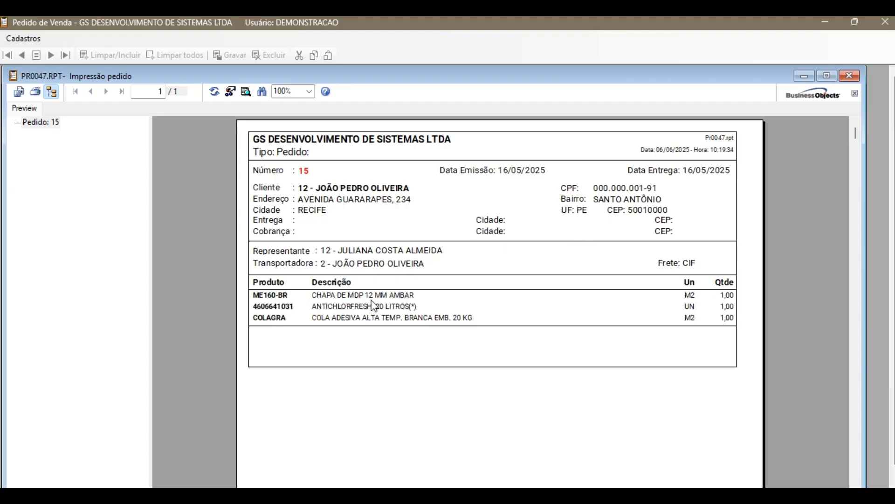
{"action": "left_click", "coordinate": [850, 76]}
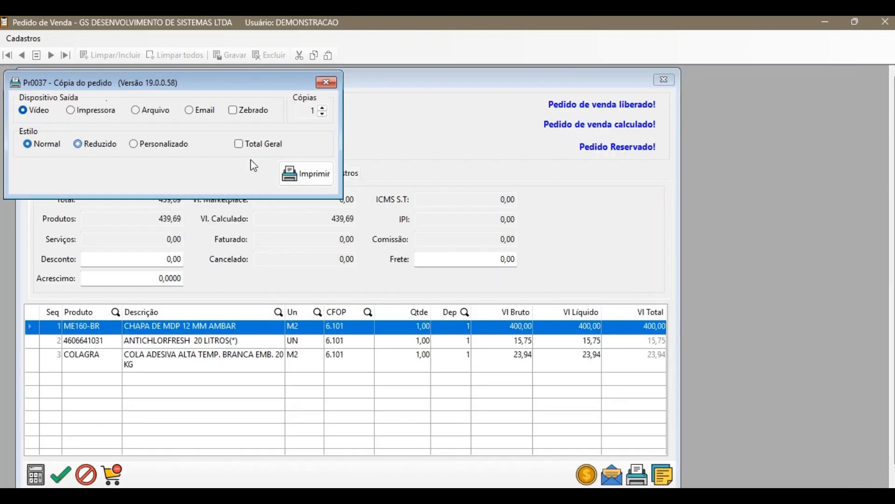
- Preview the order copy on screen in the Normal style, review it and leave the order printing window
{"action": "left_click", "coordinate": [310, 174]}
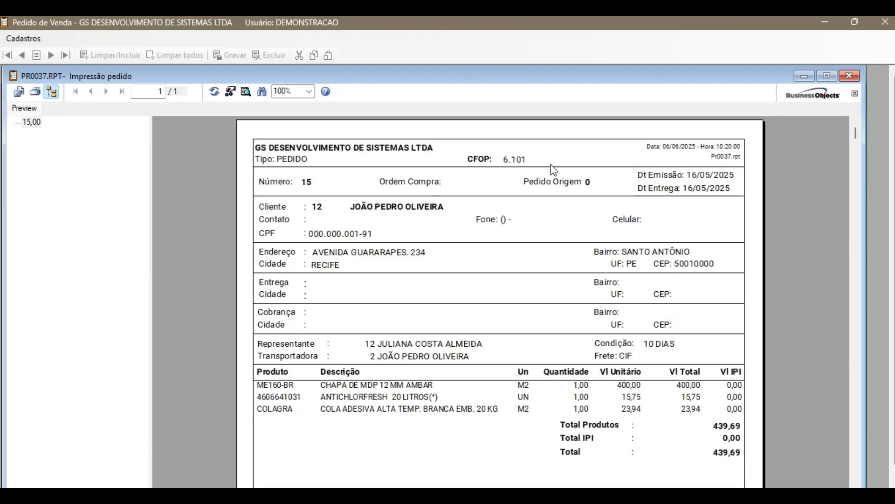
{"action": "scroll", "coordinate": [551, 169], "scroll_direction": "down", "scroll_amount": 5}
{"action": "scroll", "coordinate": [552, 168], "scroll_direction": "up", "scroll_amount": 5}
{"action": "left_click", "coordinate": [850, 75]}
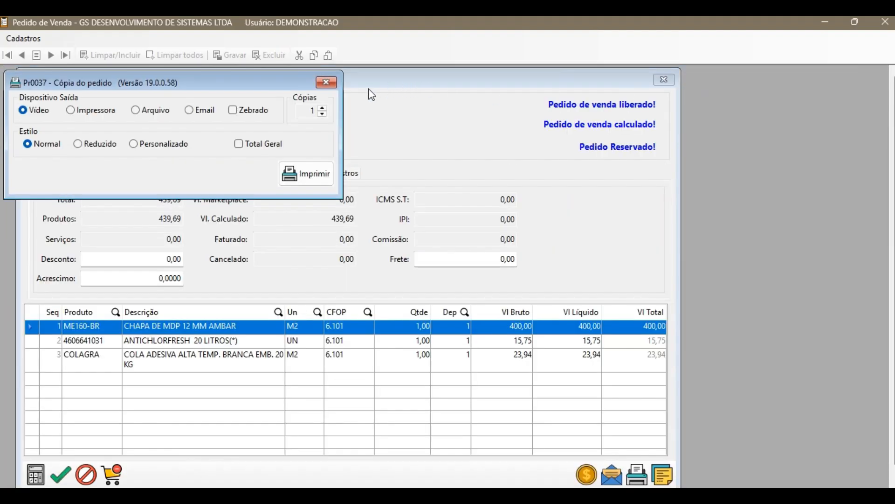
{"action": "left_click", "coordinate": [327, 82]}
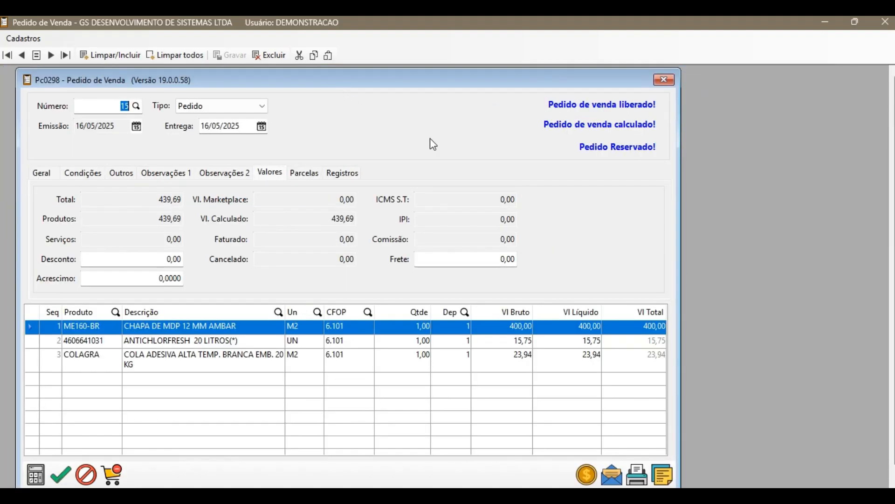
- Duplicate the sales order and choose to view the duplicate
{"action": "left_click", "coordinate": [670, 471]}
{"action": "left_click", "coordinate": [441, 304]}
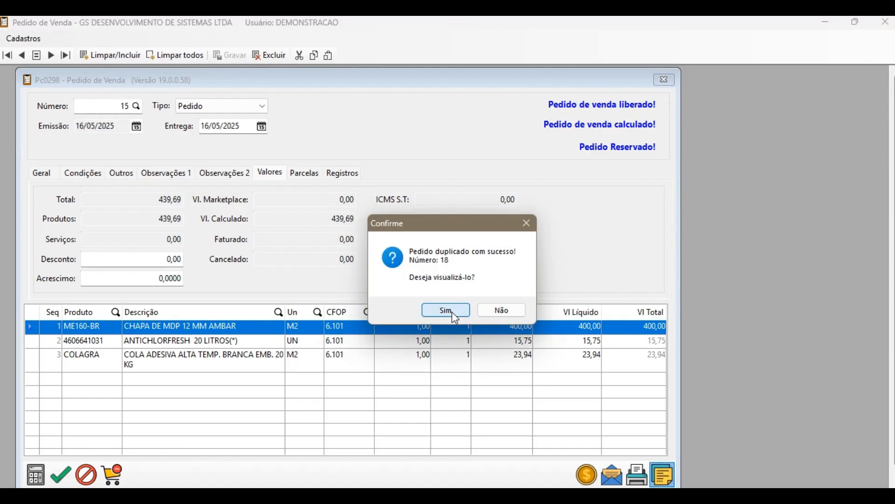
{"action": "left_click", "coordinate": [447, 310]}
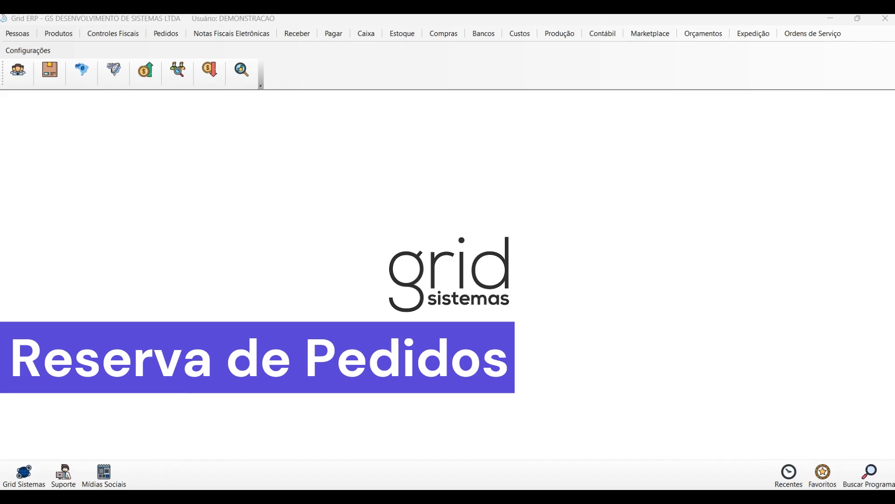
- Open the sales order from the main ERP window and reserve all of its products
{"action": "left_click", "coordinate": [175, 35]}
{"action": "left_click", "coordinate": [242, 37]}
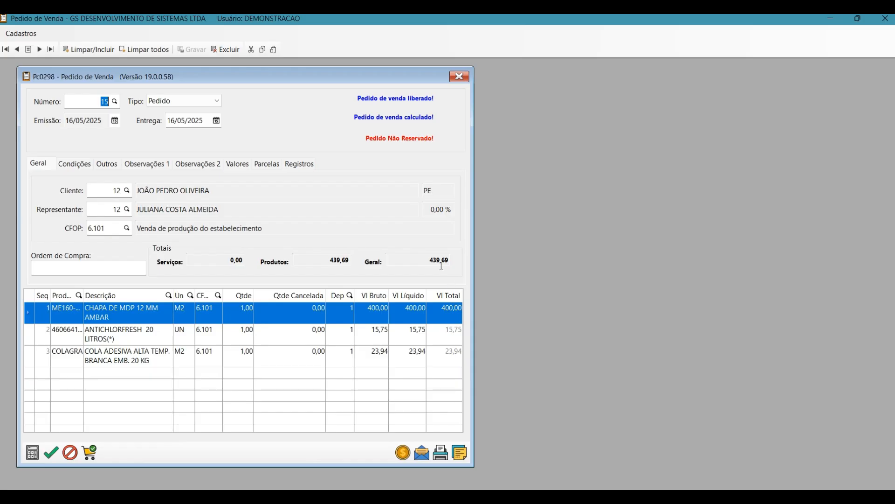
{"action": "left_click_drag", "start_coordinate": [260, 83], "coordinate": [271, 83]}
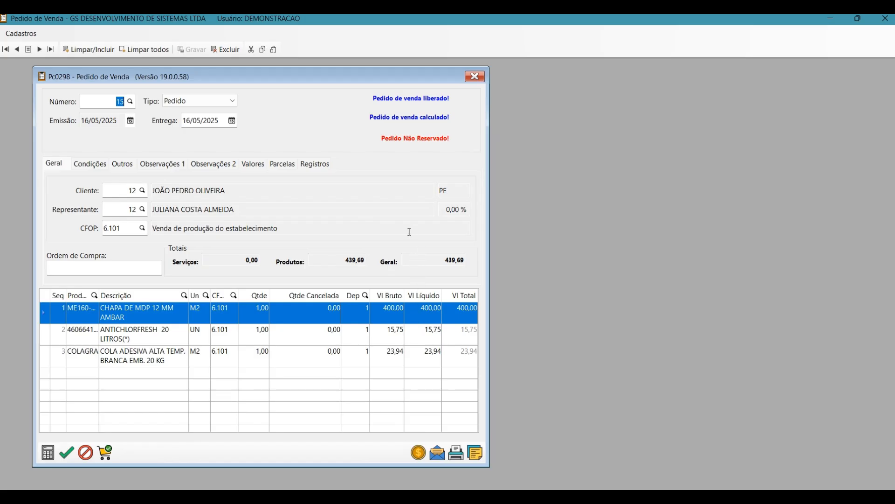
{"action": "left_click", "coordinate": [104, 456]}
{"action": "left_click", "coordinate": [457, 302]}
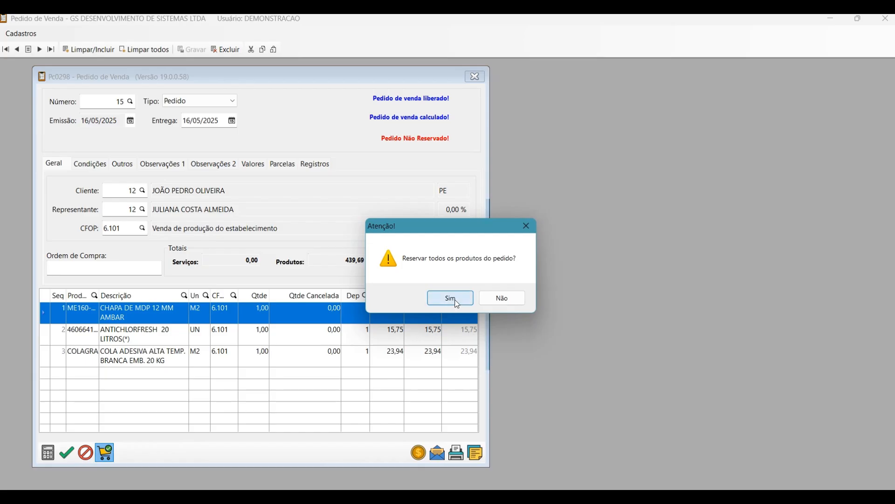
{"action": "left_click", "coordinate": [459, 299]}
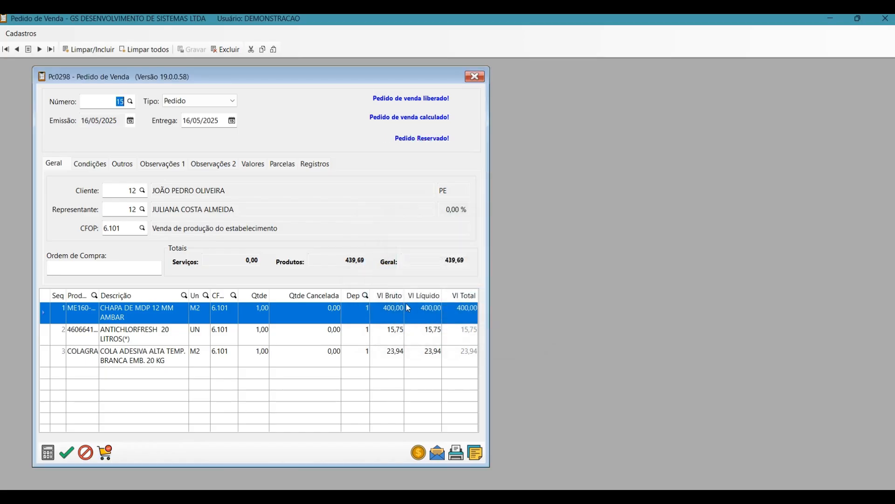
- Copy the first item's product code and check product ME160-BR's reserved quantity by warehouse in the product register
{"action": "left_click", "coordinate": [87, 312]}
{"action": "right_click", "coordinate": [80, 317]}
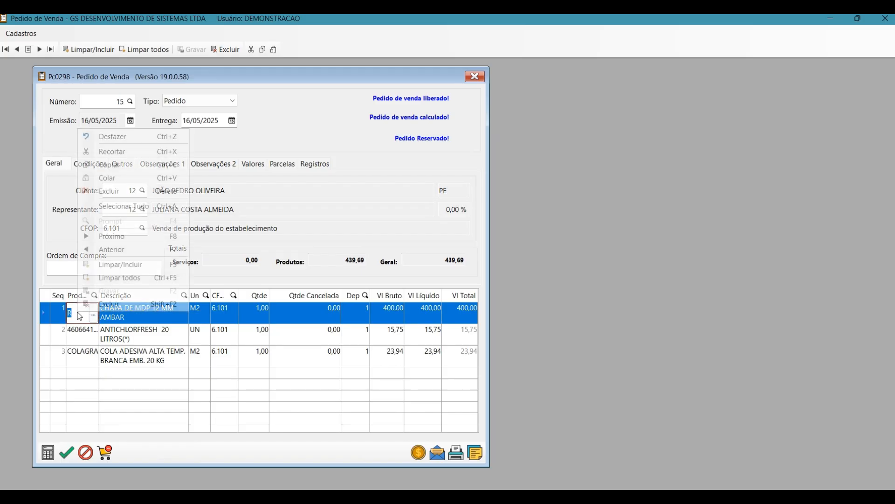
{"action": "left_click", "coordinate": [112, 165]}
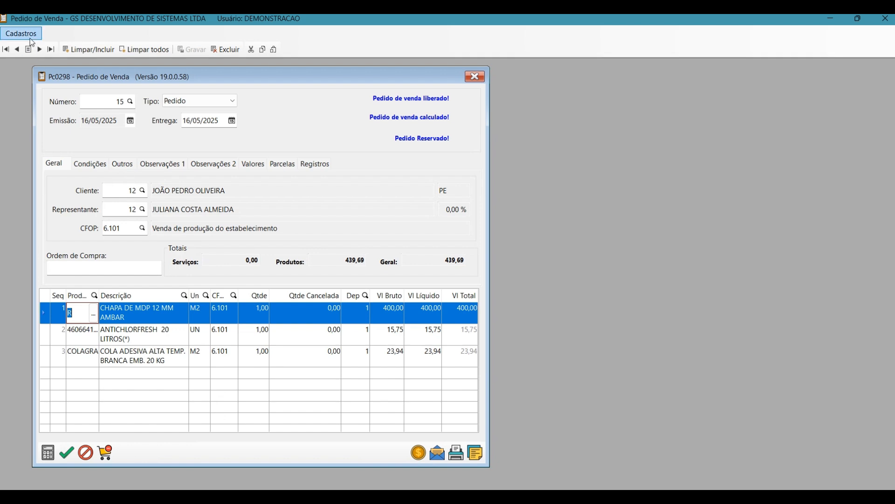
{"action": "key", "text": "Escape"}
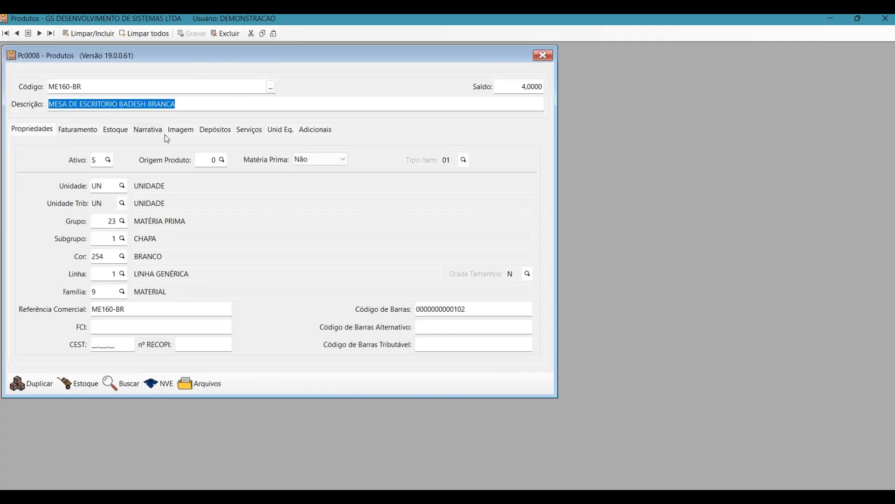
{"action": "left_click", "coordinate": [212, 134]}
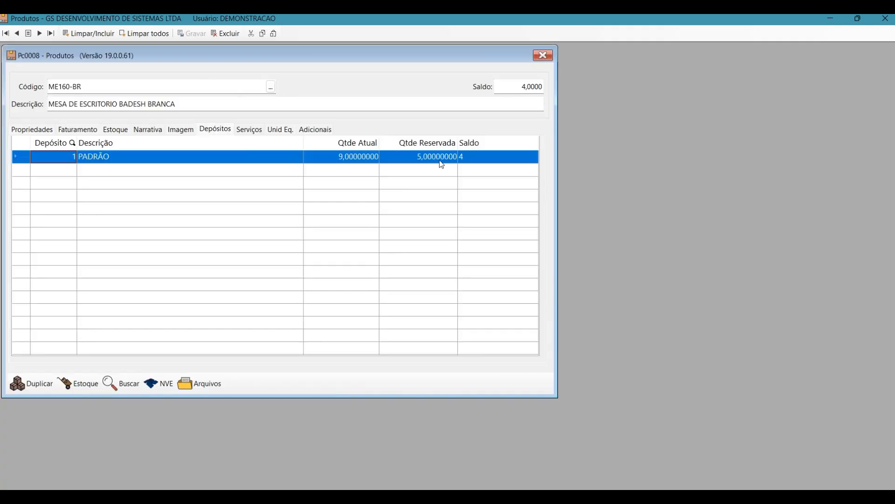
- Reverse the reservation of all the sales order's products and reload the ME160-BR product record
{"action": "key", "text": "alt+Tab"}
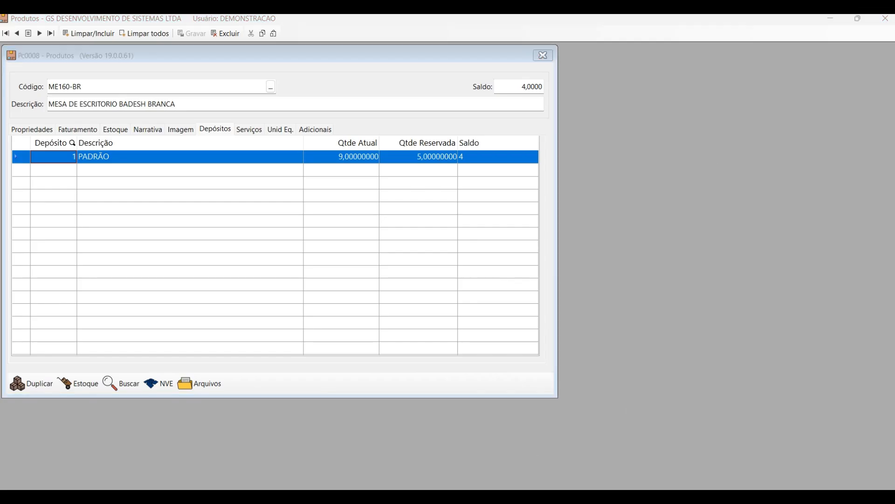
{"action": "left_click", "coordinate": [105, 454]}
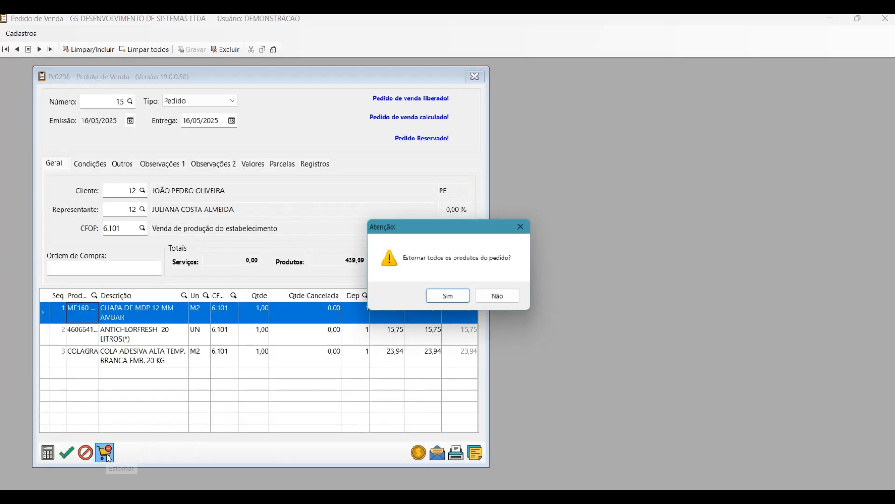
{"action": "left_click", "coordinate": [467, 297]}
{"action": "left_click", "coordinate": [468, 296]}
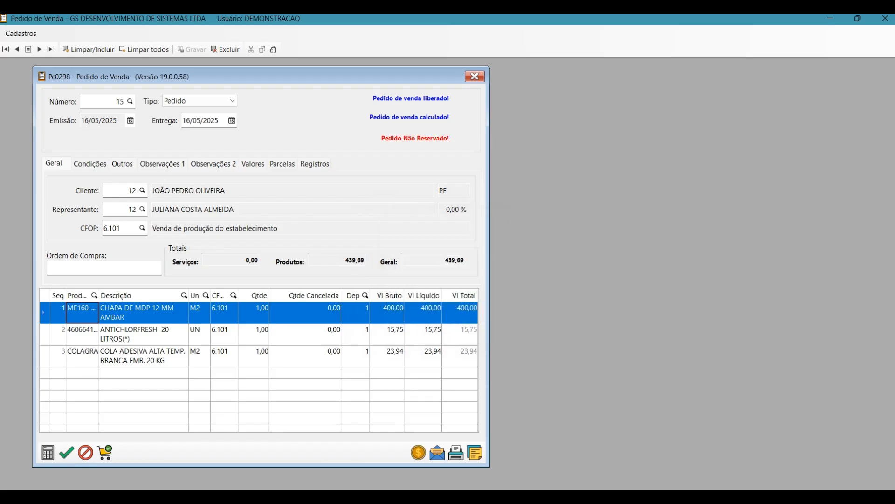
{"action": "key", "text": "alt+Tab"}
{"action": "left_click", "coordinate": [19, 33]}
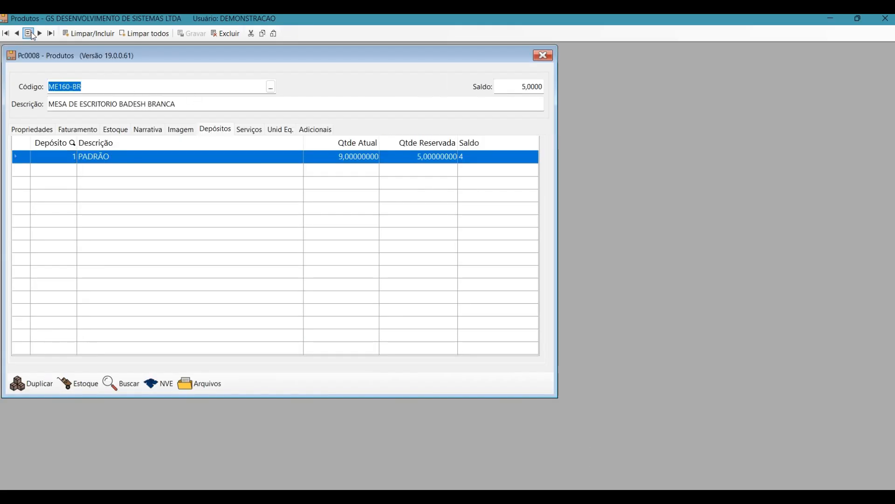
- Reserve all products of the sales order once more, and reverse that reservation
{"action": "left_click", "coordinate": [23, 35]}
{"action": "key", "text": "alt+Tab"}
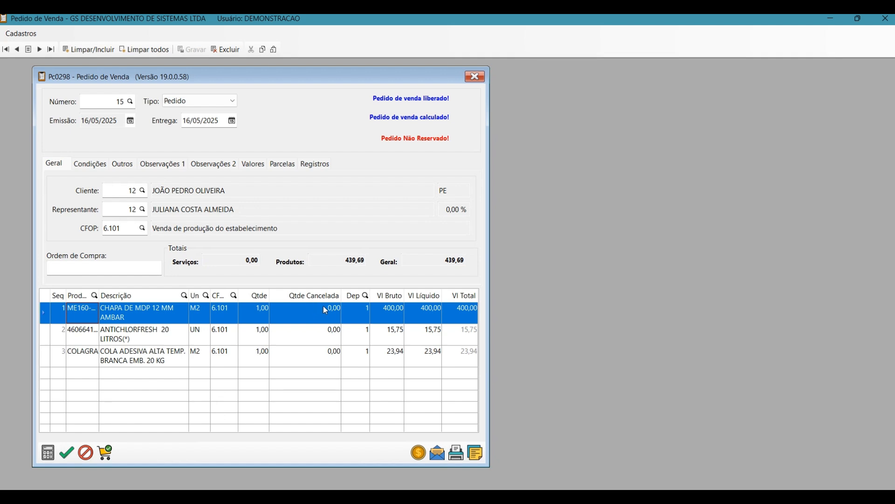
{"action": "left_click", "coordinate": [106, 453]}
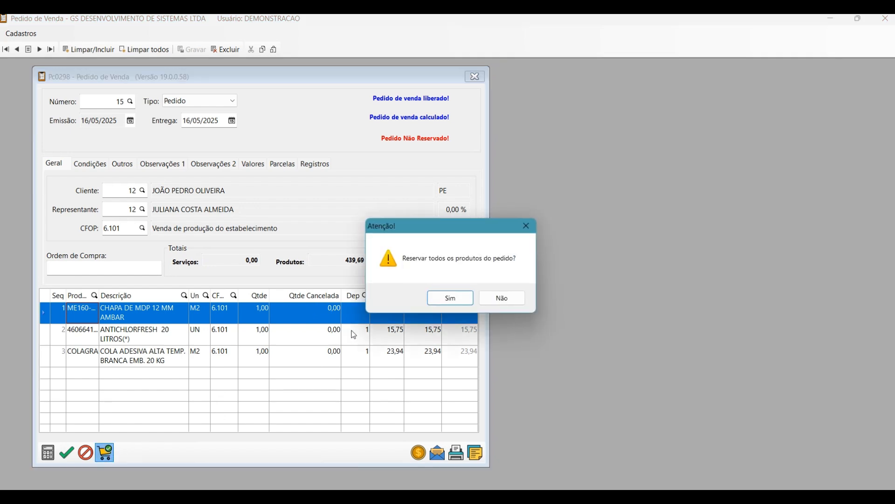
{"action": "left_click", "coordinate": [449, 297]}
{"action": "key", "text": "Return"}
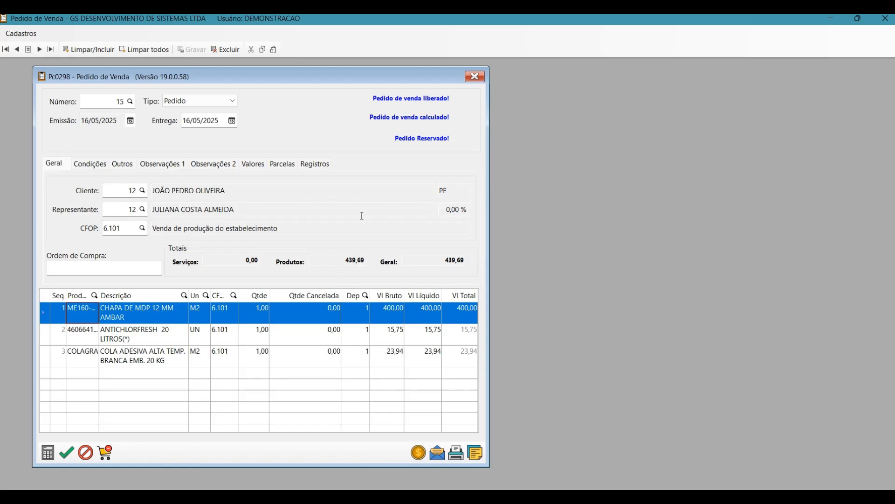
{"action": "left_click", "coordinate": [106, 453]}
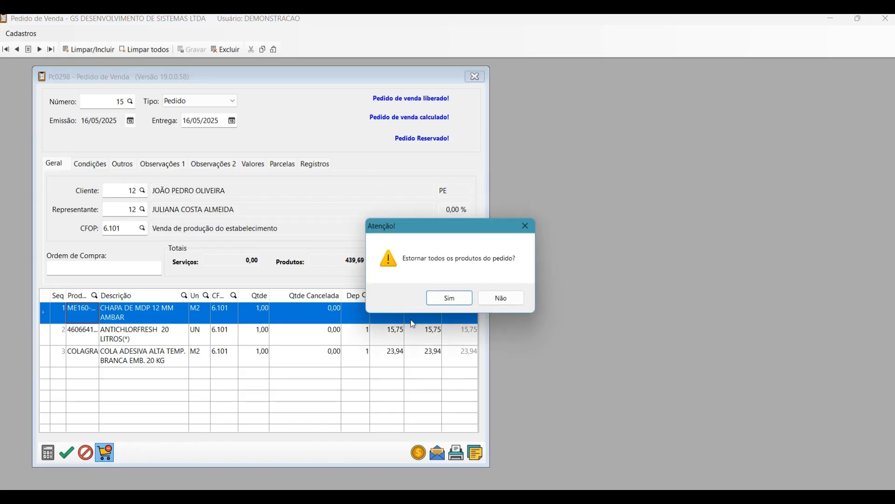
{"action": "left_click", "coordinate": [451, 299]}
{"action": "left_click", "coordinate": [470, 305]}
- Set the cancelled quantity of the sales order's first item to 1,00 and recalculate the order
{"action": "left_click", "coordinate": [326, 314]}
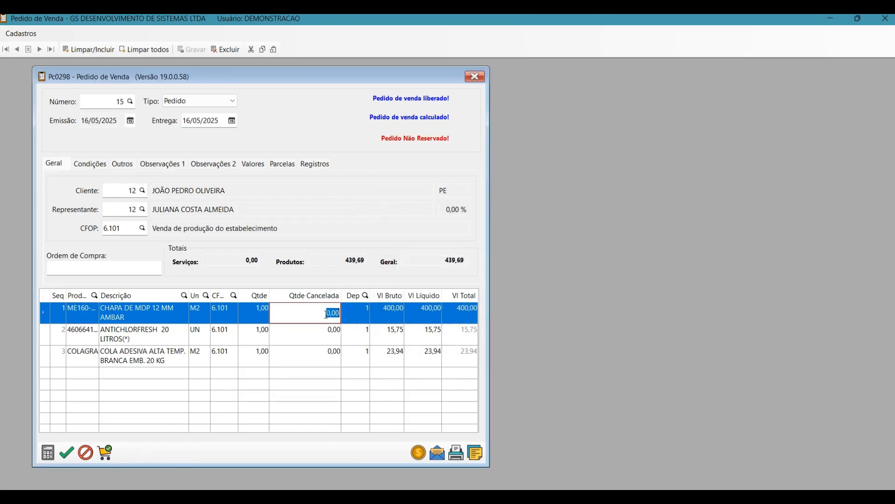
{"action": "type", "text": "1,00"}
{"action": "left_click", "coordinate": [321, 329]}
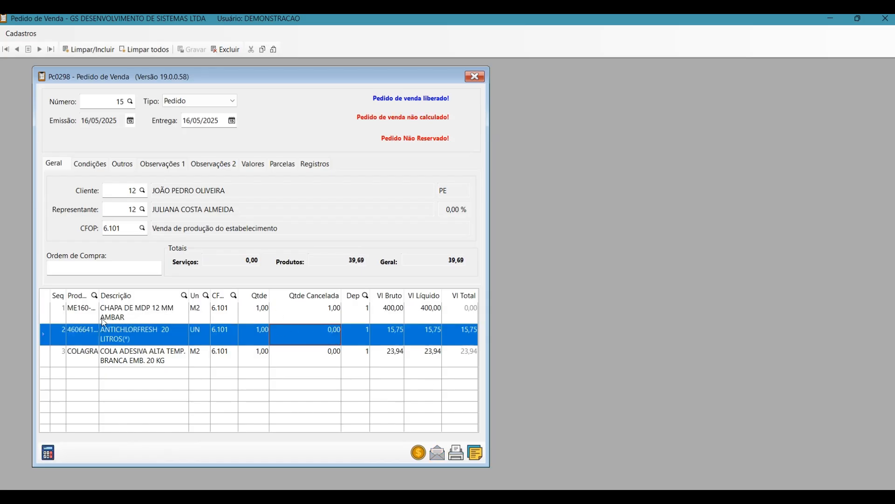
{"action": "left_click", "coordinate": [49, 454]}
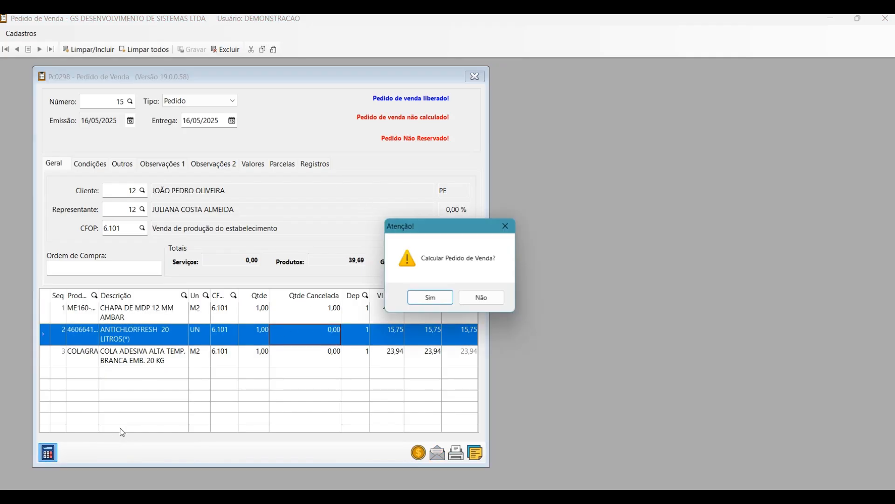
{"action": "left_click", "coordinate": [416, 298]}
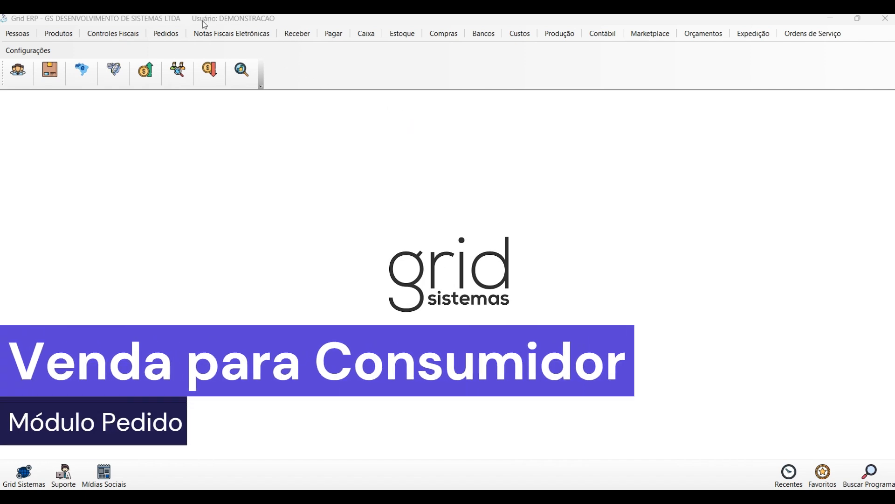
- Open Venda para Consumidor Final from the main ERP window and create a new sale
{"action": "left_click", "coordinate": [177, 35]}
{"action": "left_click", "coordinate": [177, 36]}
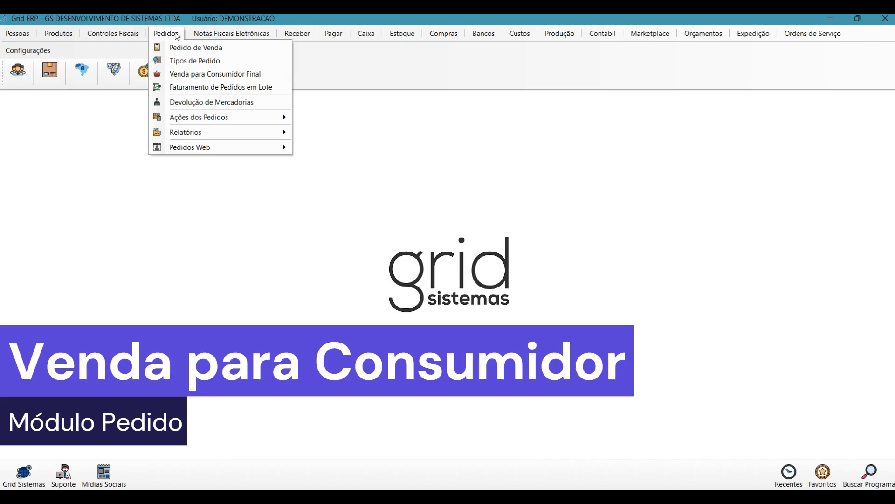
{"action": "left_click", "coordinate": [200, 75]}
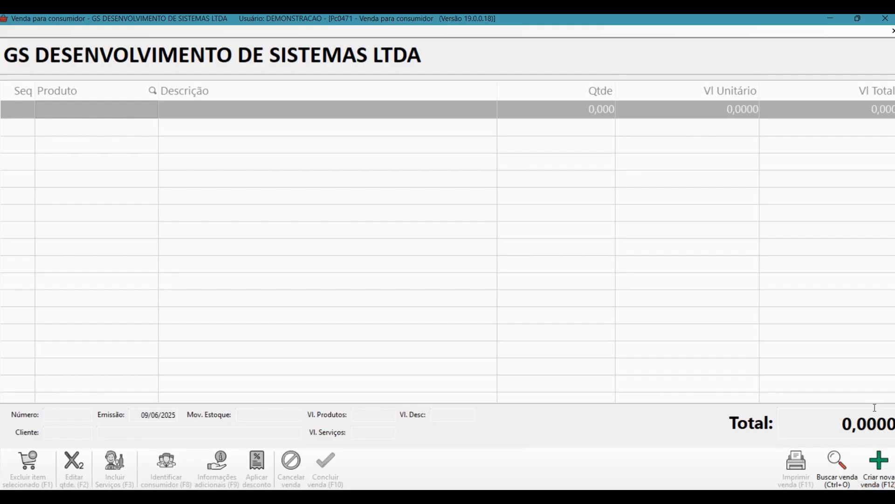
{"action": "left_click", "coordinate": [879, 460]}
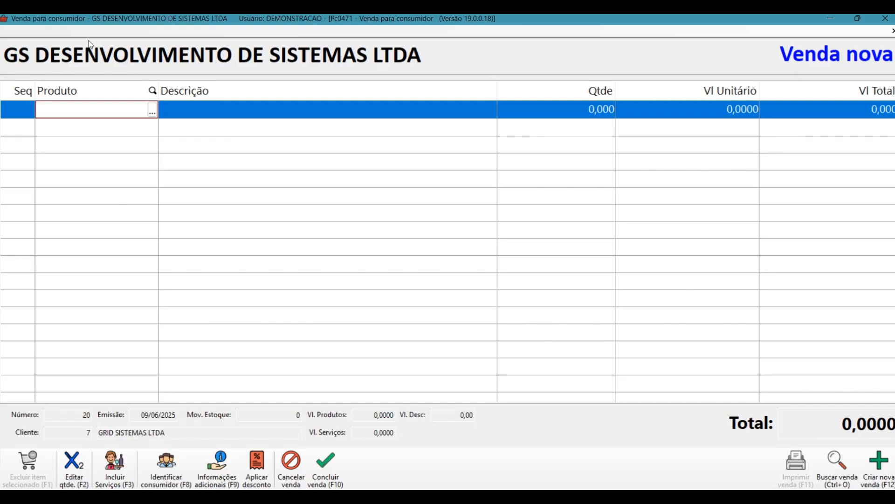
- Add the product ANTICHLORFRESH 20 LITROS(*) from the product list to the sale and open its quantity for editing
{"action": "left_click", "coordinate": [156, 110]}
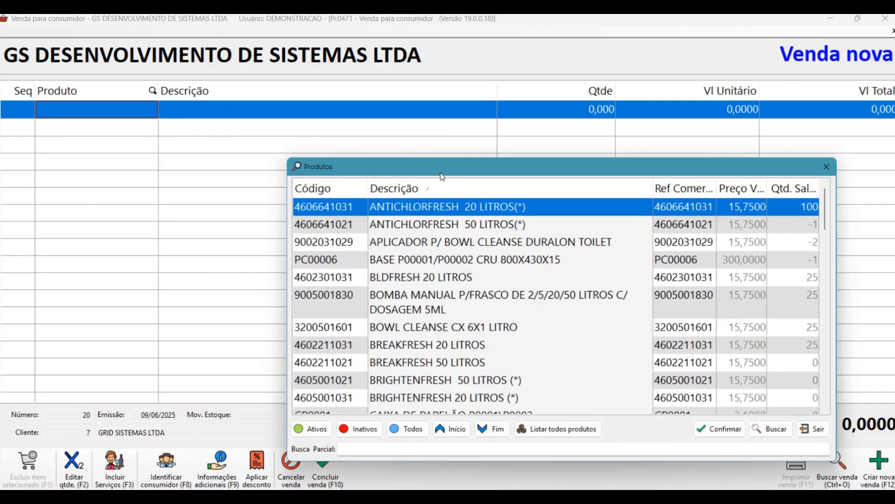
{"action": "left_click_drag", "start_coordinate": [453, 174], "coordinate": [373, 110]}
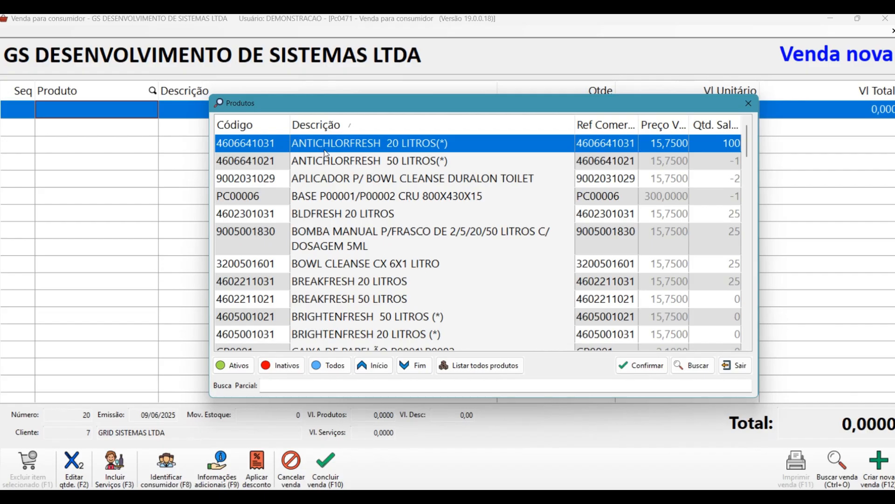
{"action": "left_click_drag", "start_coordinate": [266, 106], "coordinate": [252, 95]}
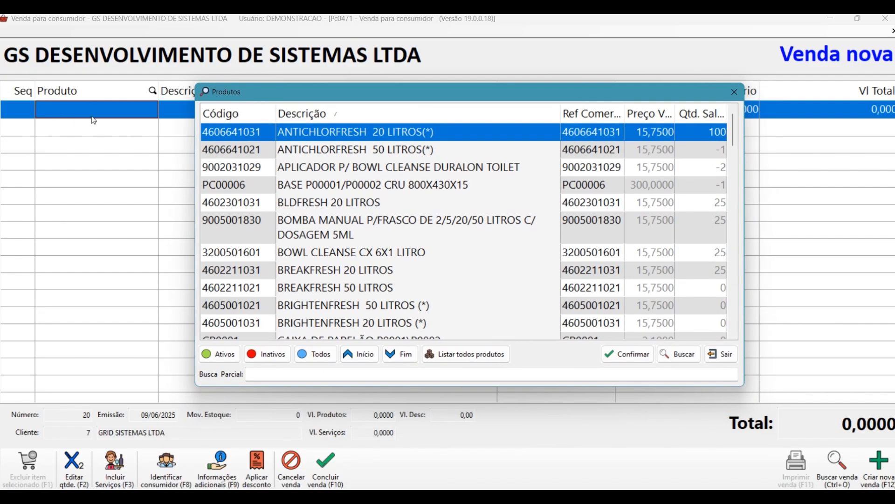
{"action": "key", "text": "Return"}
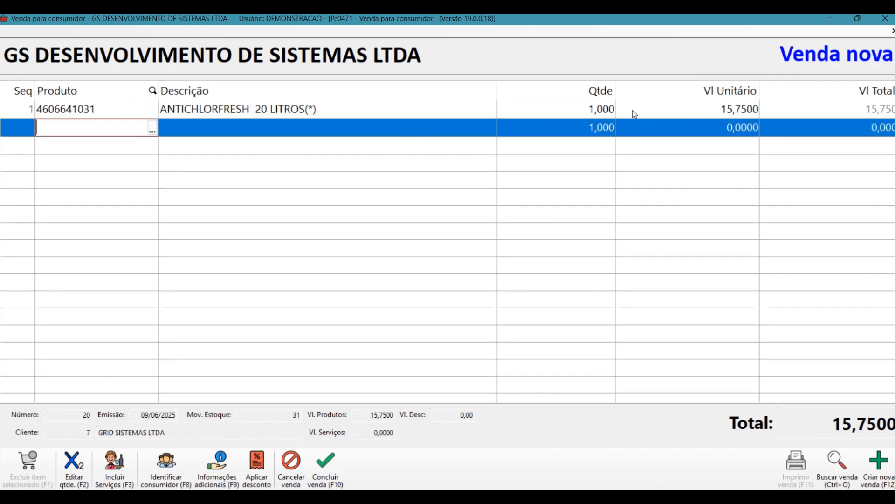
{"action": "key", "text": "F2"}
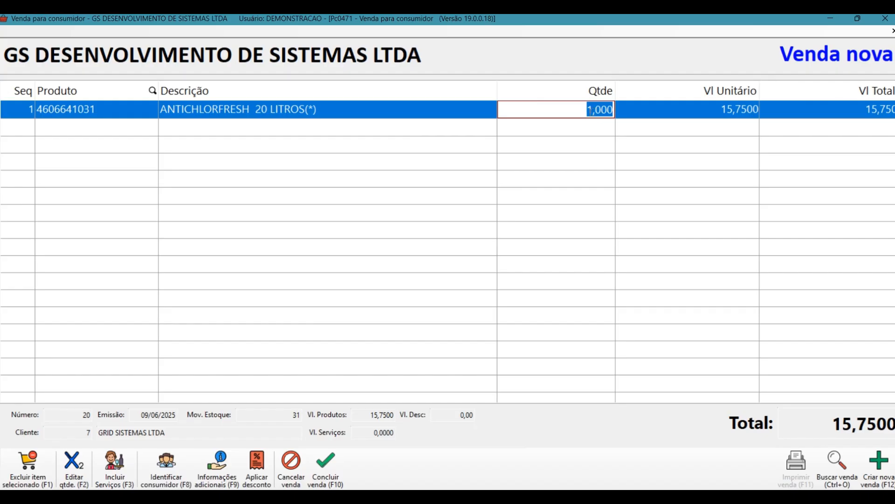
{"action": "left_click", "coordinate": [100, 126]}
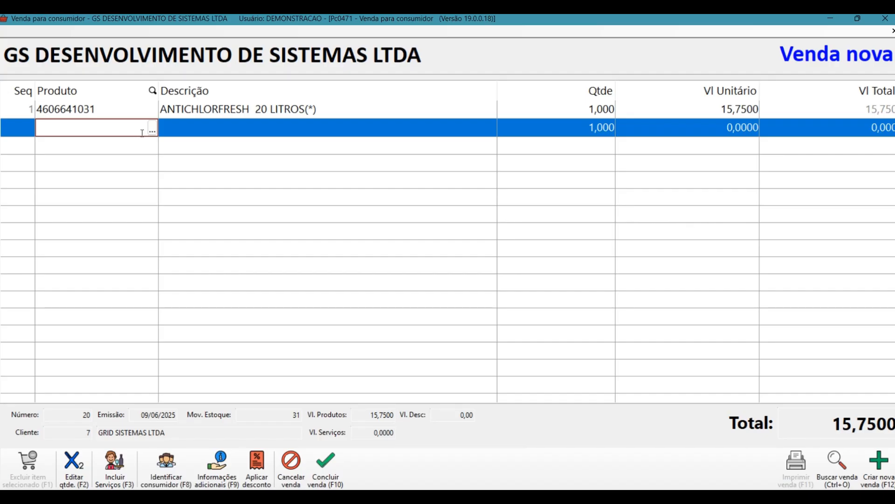
{"action": "left_click", "coordinate": [140, 109]}
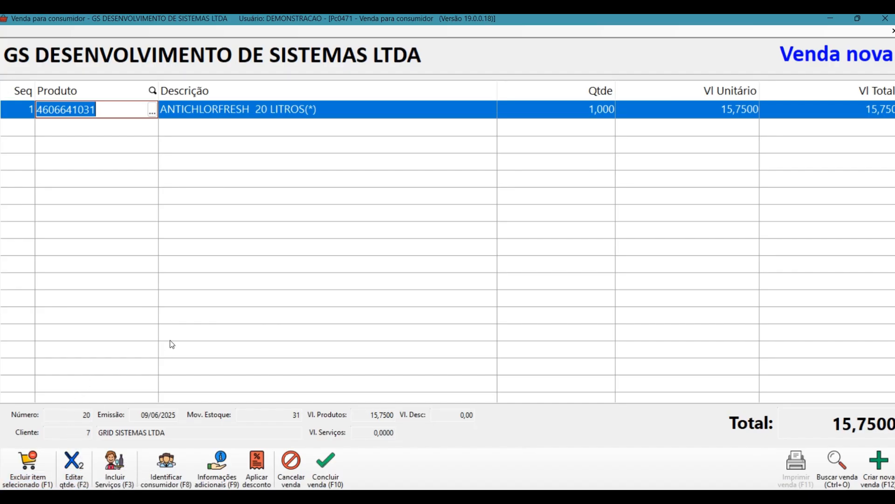
- Include a service charge of 10 percent in the consumer sale
{"action": "left_click", "coordinate": [124, 463]}
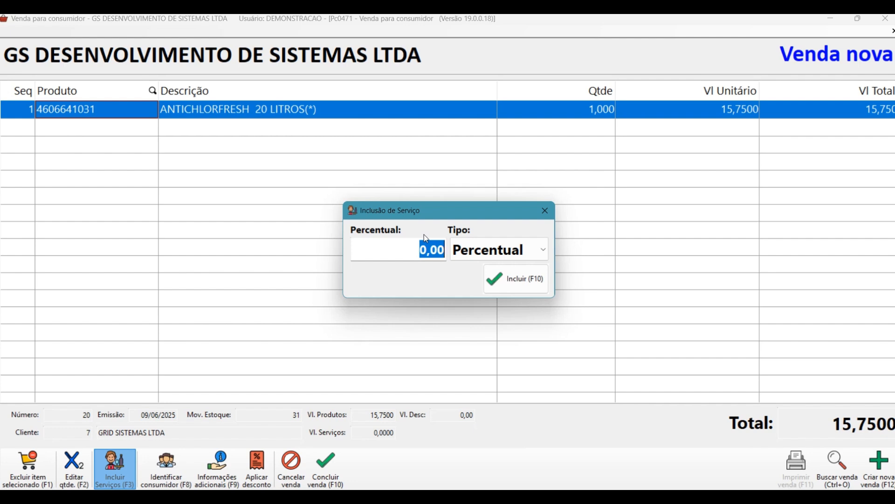
{"action": "type", "text": "1"}
{"action": "left_click", "coordinate": [529, 283]}
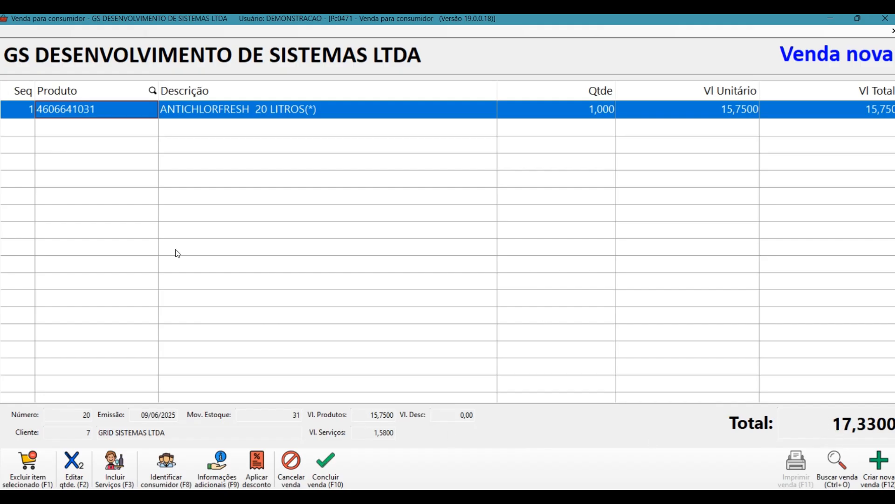
- Review and confirm the sale's consumer identification and the seller in its additional information
{"action": "left_click", "coordinate": [172, 462]}
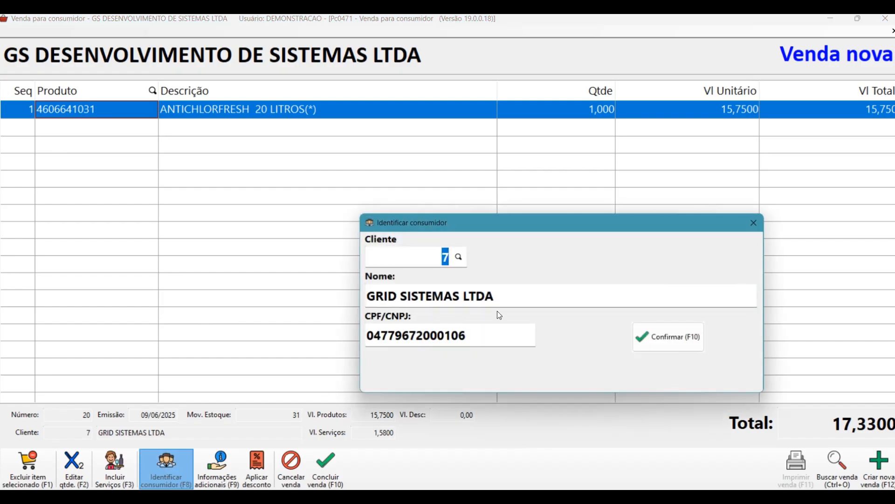
{"action": "left_click", "coordinate": [656, 345]}
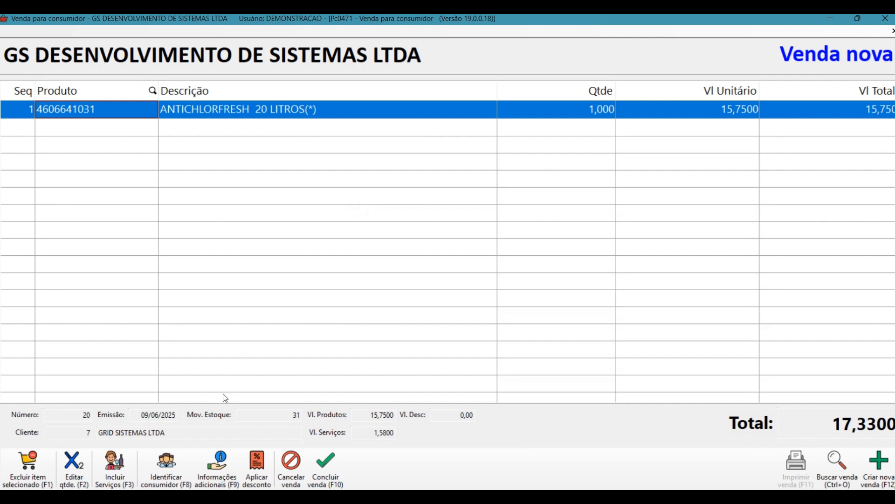
{"action": "left_click", "coordinate": [224, 459]}
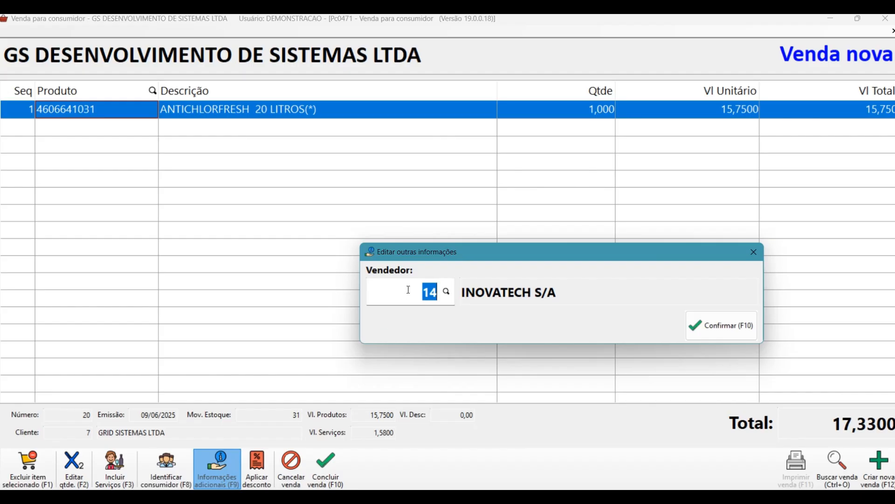
{"action": "left_click", "coordinate": [729, 326]}
- Apply a discount by value of R$ 1,00 to the product total of the sale
{"action": "left_click", "coordinate": [261, 469]}
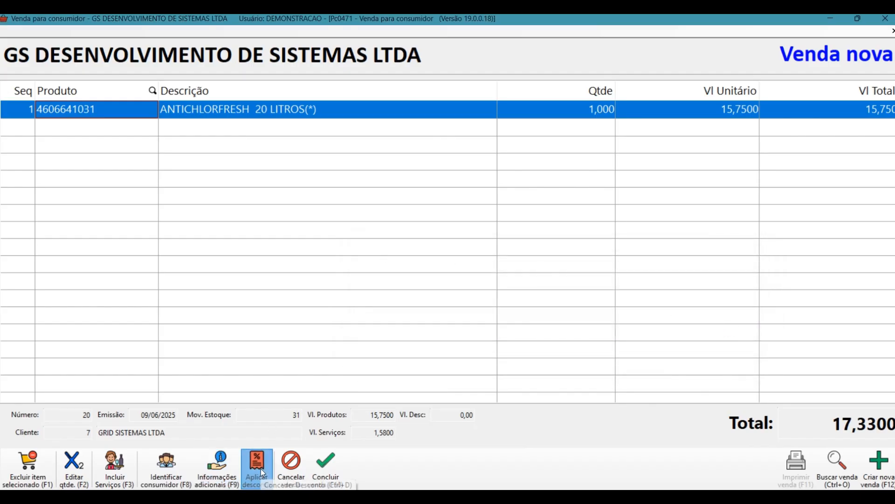
{"action": "left_click", "coordinate": [508, 273]}
{"action": "left_click", "coordinate": [450, 272]}
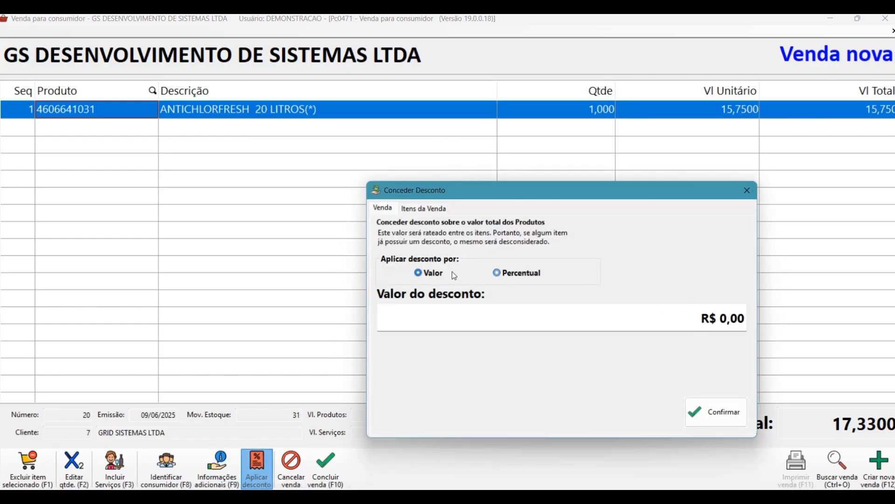
{"action": "left_click", "coordinate": [652, 314]}
{"action": "type", "text": "1"}
{"action": "left_click", "coordinate": [730, 417]}
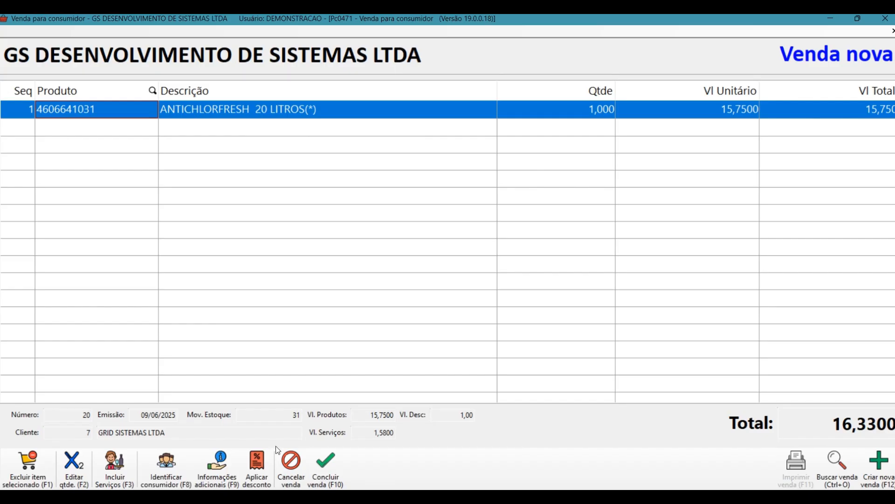
- Cancel the current sale, confirming its deletion, and open the existing sale dated 09/06/2025 from the sale search
{"action": "left_click", "coordinate": [291, 466]}
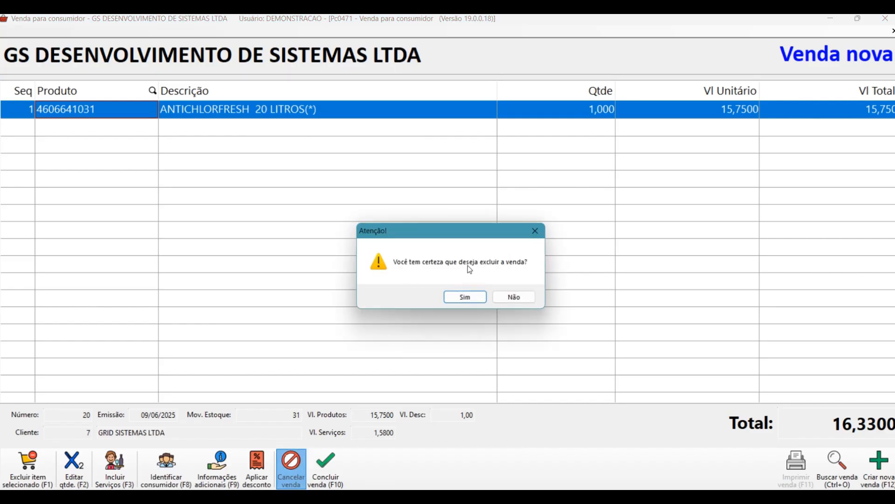
{"action": "left_click", "coordinate": [472, 299]}
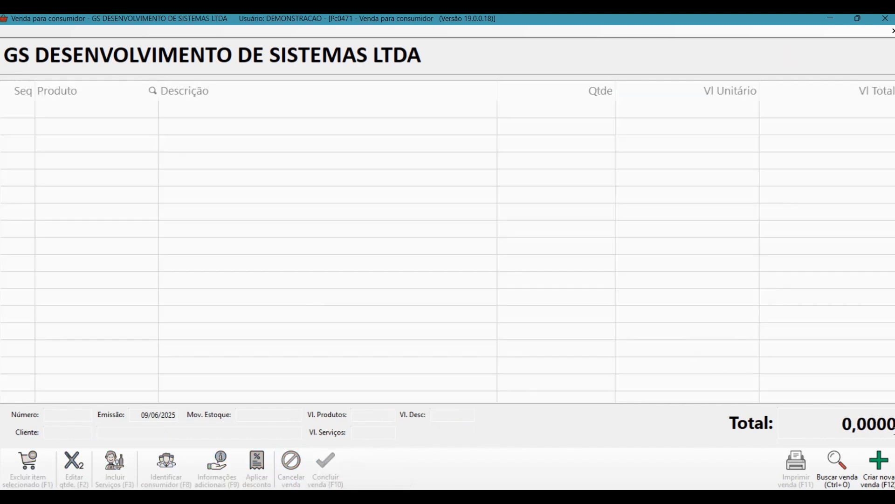
{"action": "left_click", "coordinate": [840, 467]}
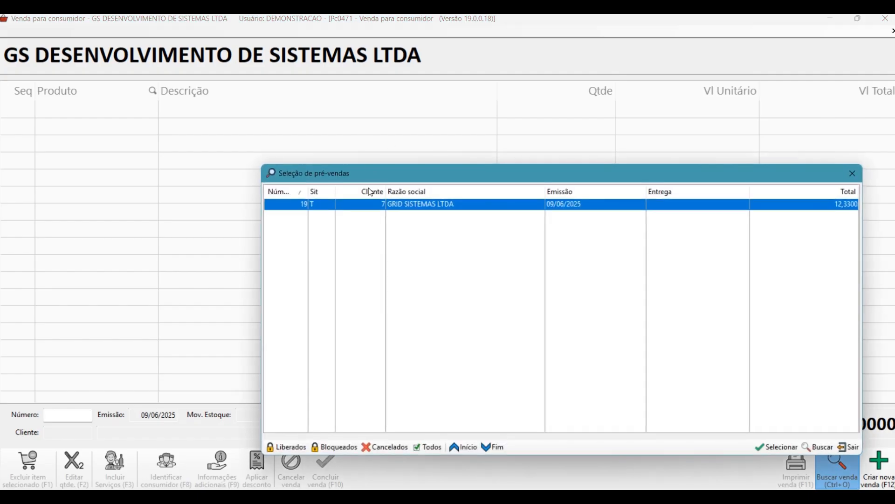
{"action": "double_click", "coordinate": [360, 206]}
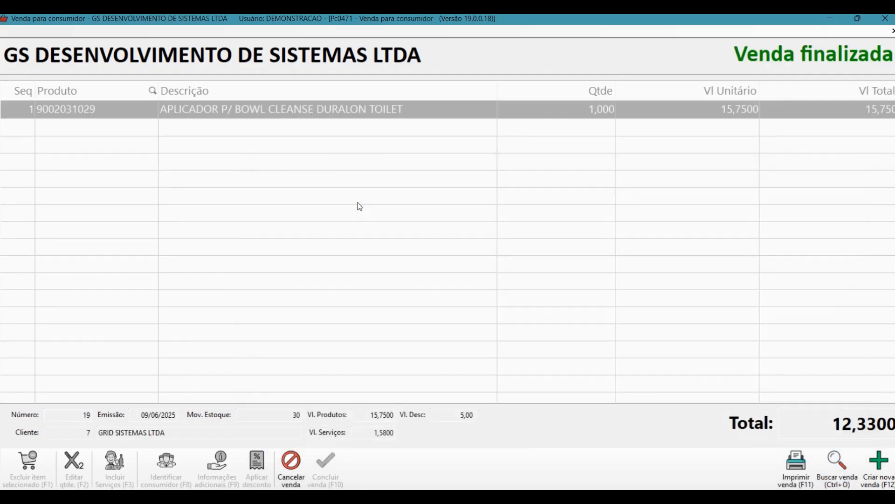
- Create another consumer sale and add the product ANTICHLORFRESH 20 LITROS(*) with a quantity of 1
{"action": "left_click", "coordinate": [878, 466]}
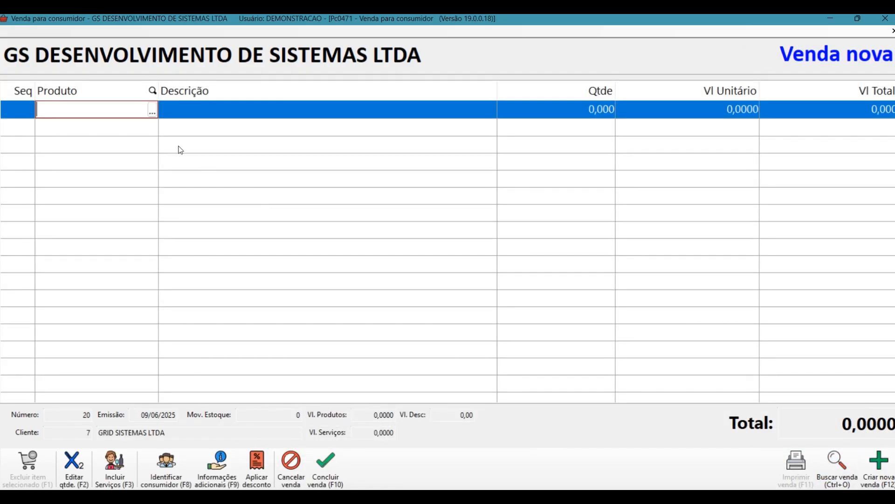
{"action": "left_click", "coordinate": [153, 110]}
{"action": "double_click", "coordinate": [239, 134]}
{"action": "key", "text": "Return"}
- Include a 10 percent service charge and apply a 1 percent discount to the new sale
{"action": "left_click", "coordinate": [121, 462]}
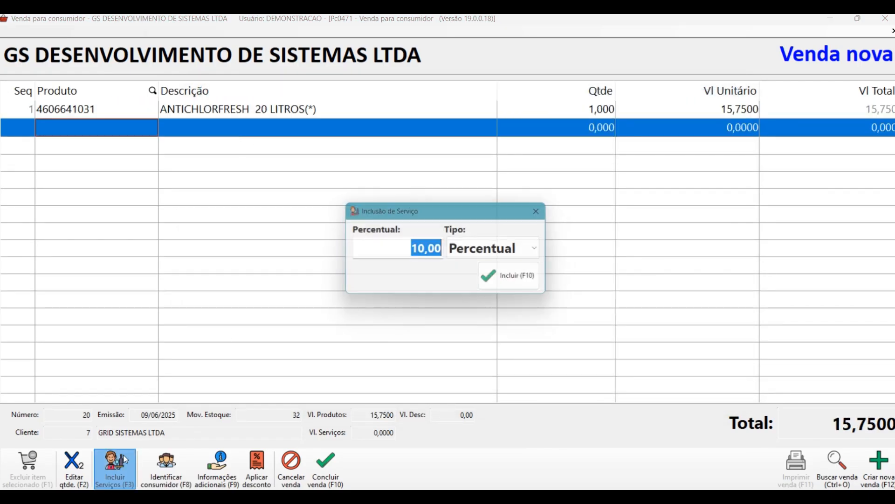
{"action": "left_click", "coordinate": [497, 282]}
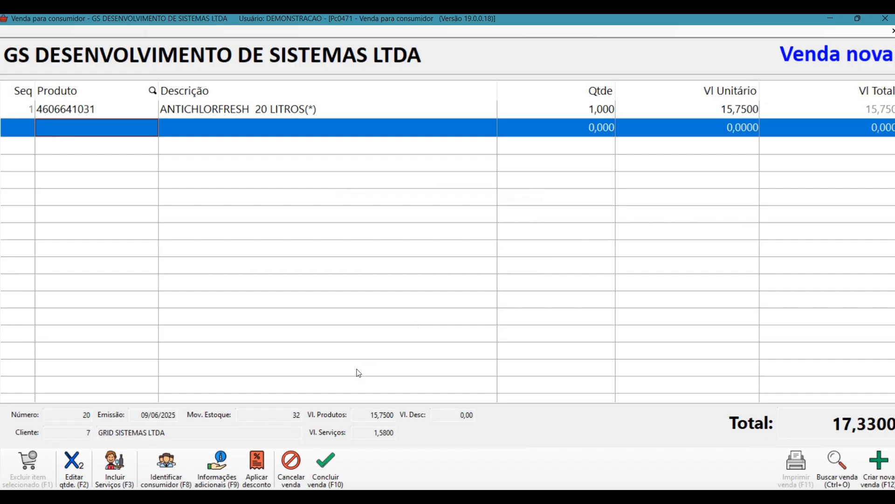
{"action": "left_click", "coordinate": [264, 462]}
{"action": "left_click", "coordinate": [527, 273]}
{"action": "type", "text": "1"}
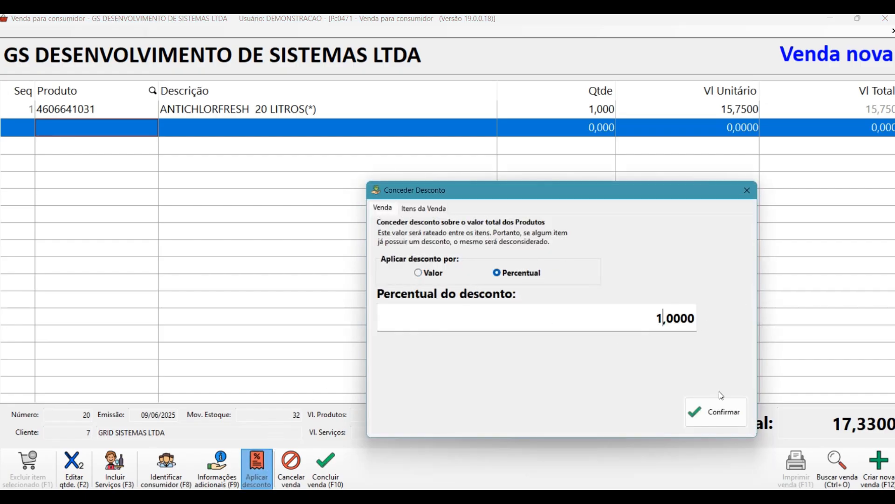
{"action": "left_click", "coordinate": [710, 411]}
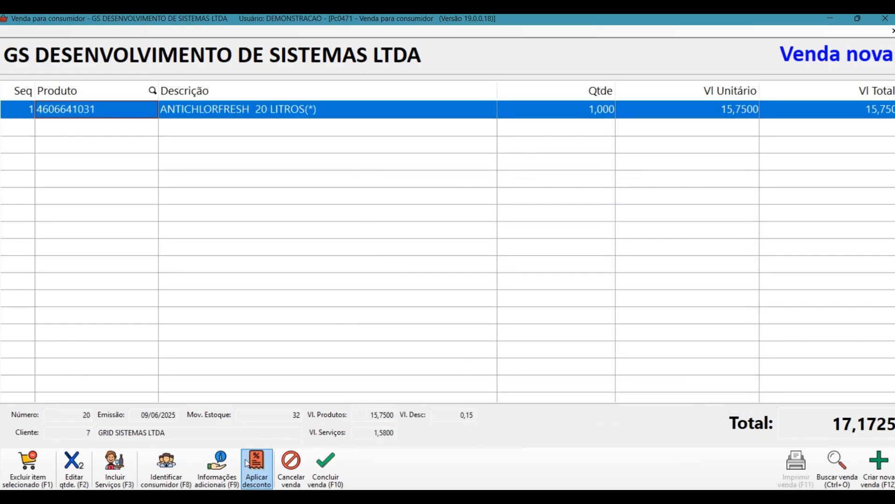
- Replace the current sale's discount with a discount by value of R$ 1,00
{"action": "left_click", "coordinate": [258, 467]}
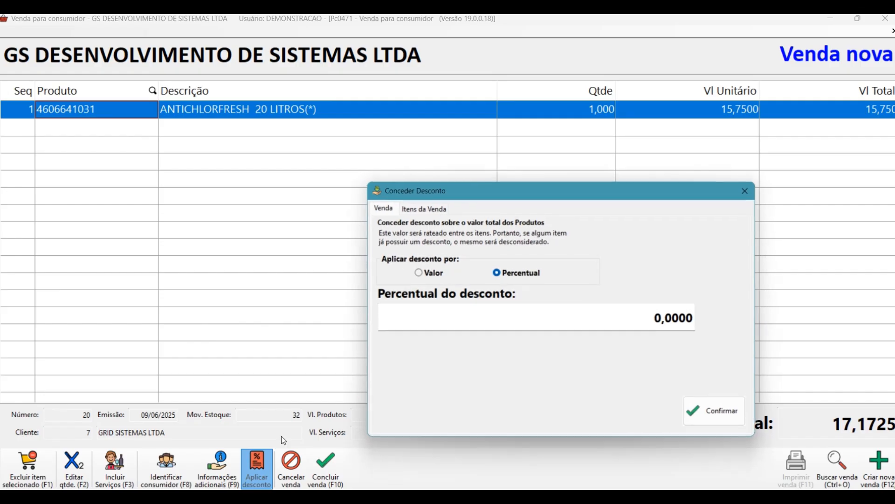
{"action": "left_click", "coordinate": [440, 271]}
{"action": "left_click", "coordinate": [676, 311]}
{"action": "type", "text": "1"}
{"action": "left_click", "coordinate": [695, 410]}
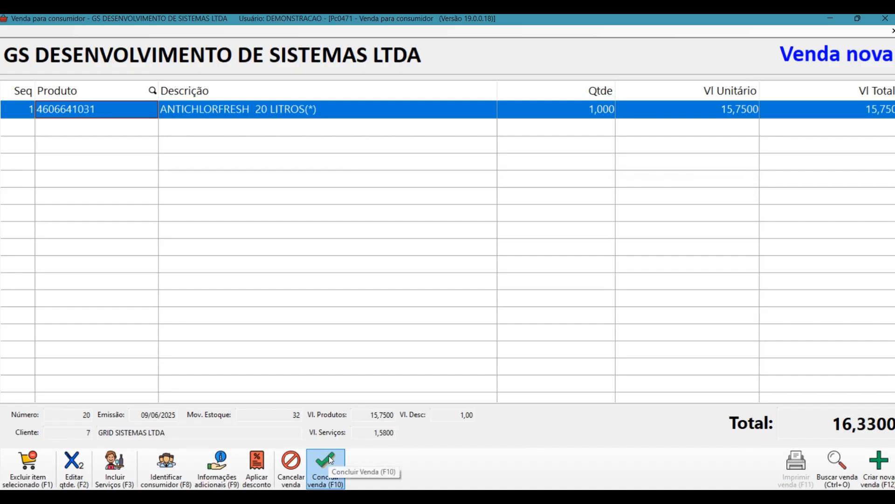
- Reselect the released GRID SISTEMAS LTDA sale through the sale search and finalize it with a Dinheiro payment of 16,33
{"action": "left_click", "coordinate": [828, 466]}
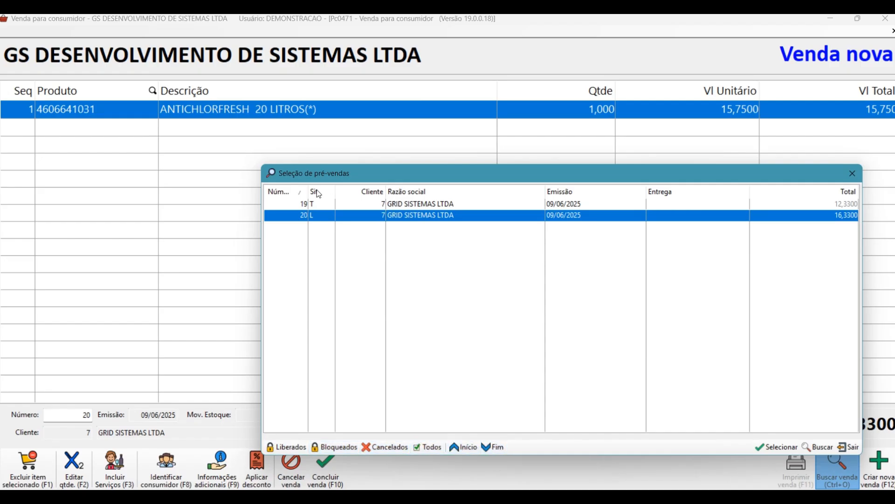
{"action": "left_click", "coordinate": [763, 449]}
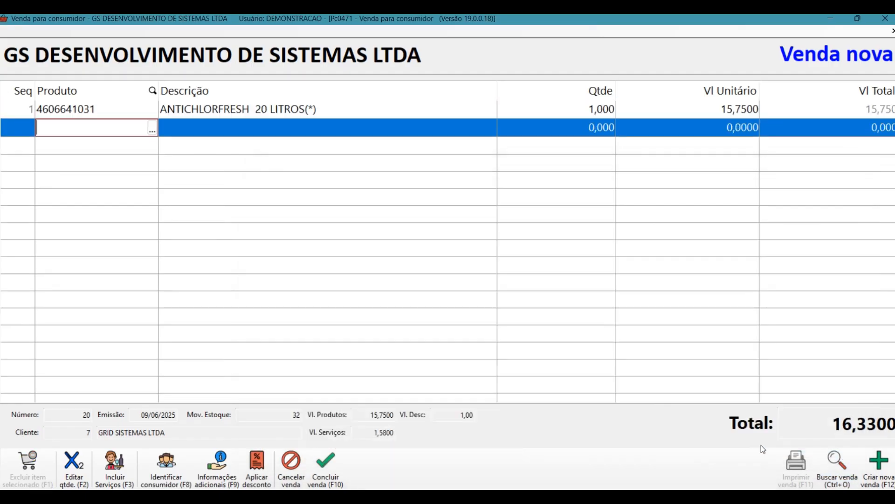
{"action": "left_click", "coordinate": [339, 460]}
{"action": "left_click", "coordinate": [410, 227]}
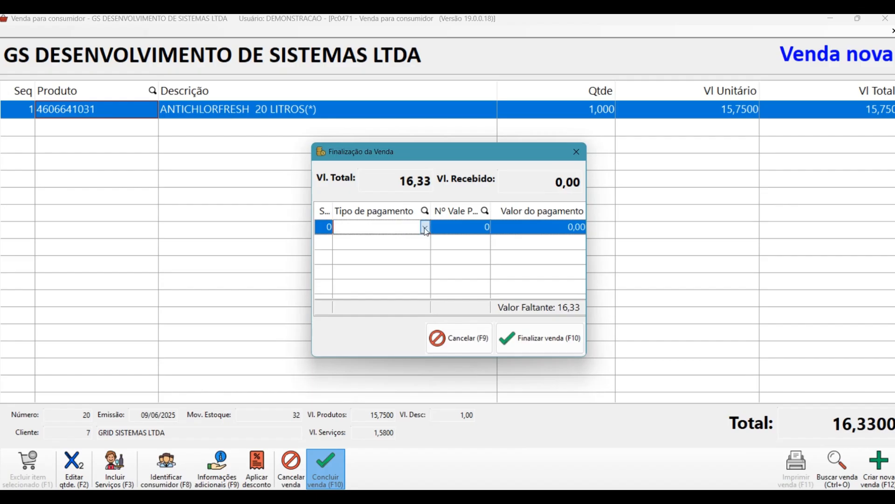
{"action": "left_click", "coordinate": [425, 228]}
{"action": "key", "text": "Return"}
{"action": "left_click", "coordinate": [567, 227]}
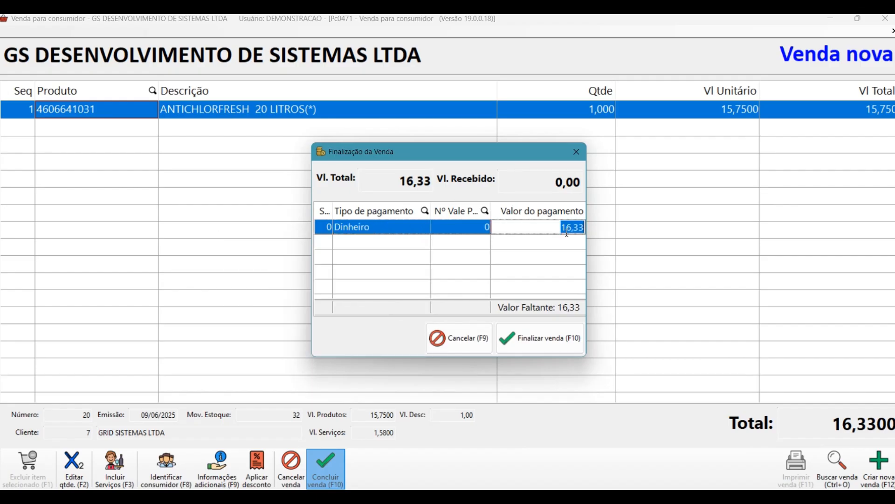
{"action": "left_click", "coordinate": [461, 229]}
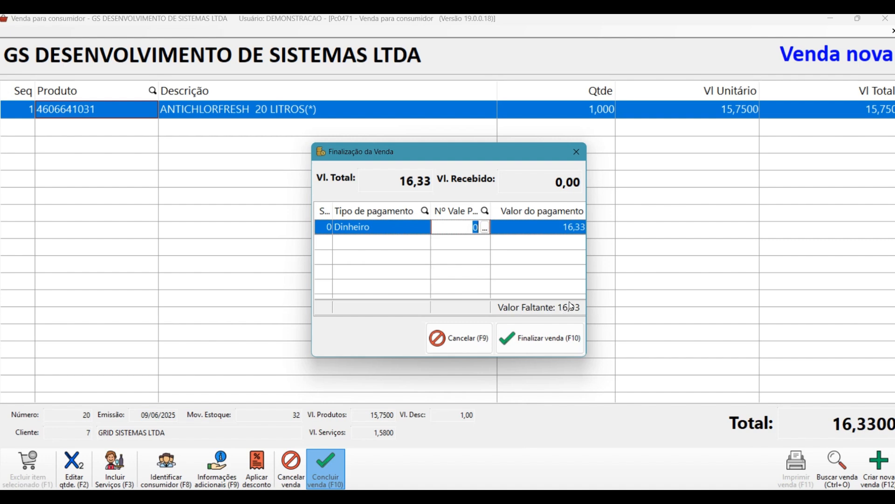
{"action": "left_click", "coordinate": [543, 340]}
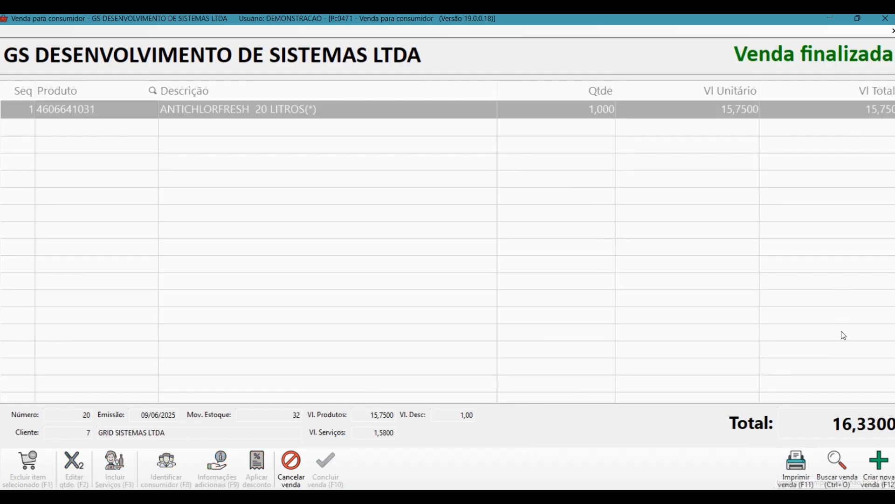
- Preview the finalized sale's printed receipt, then close the preview
{"action": "left_click", "coordinate": [796, 469]}
{"action": "left_click", "coordinate": [799, 470]}
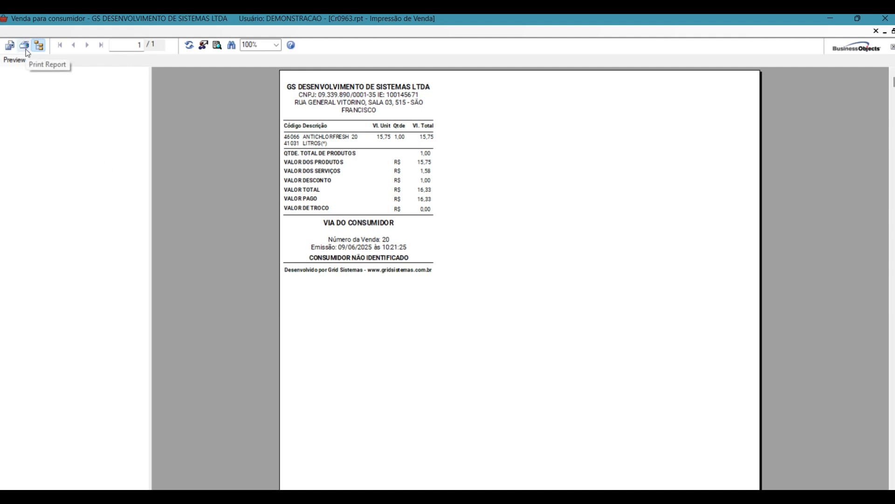
{"action": "left_click", "coordinate": [876, 31]}
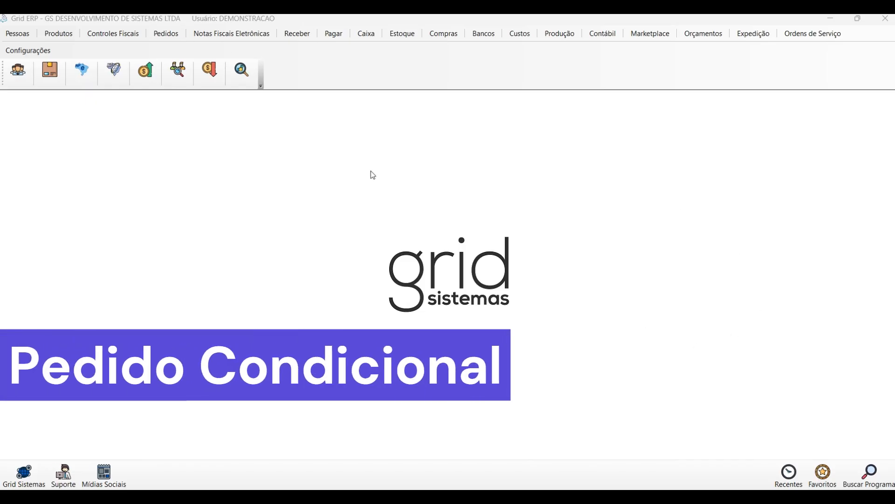
- Start a new conditional order with the type Condicional, Compl. and the issue date 09/06/2025
{"action": "left_click", "coordinate": [170, 35]}
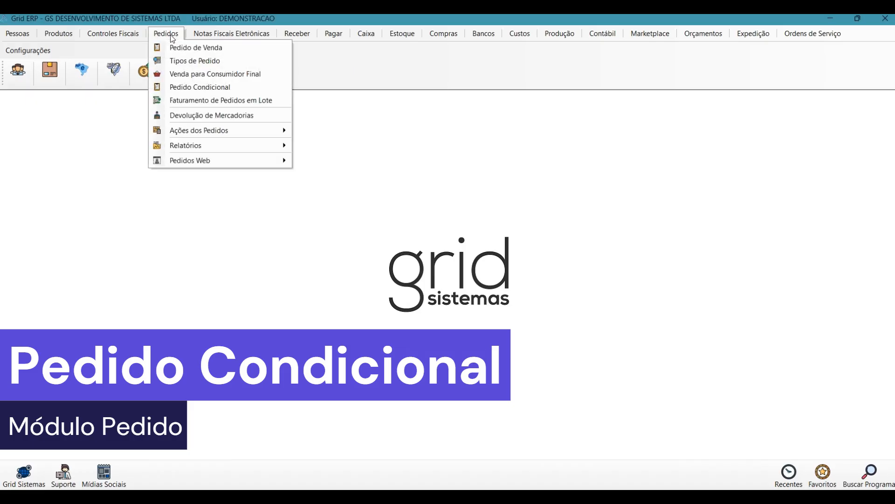
{"action": "left_click", "coordinate": [196, 86]}
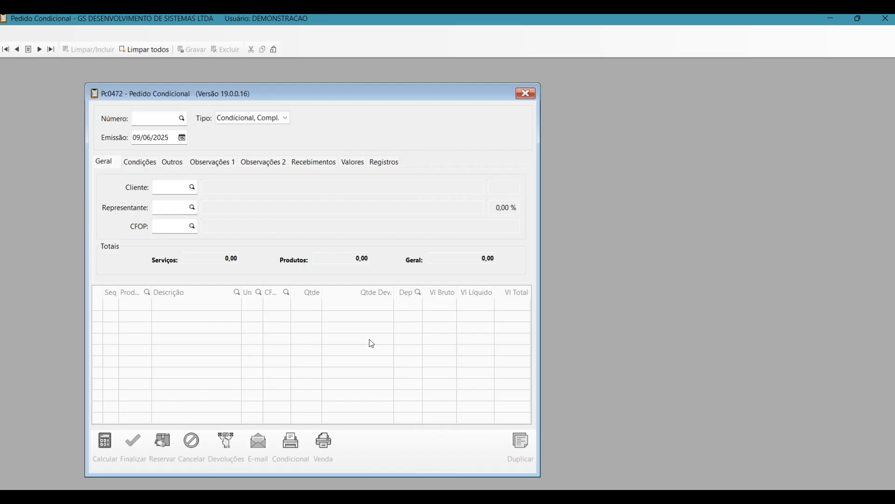
{"action": "left_click", "coordinate": [276, 120]}
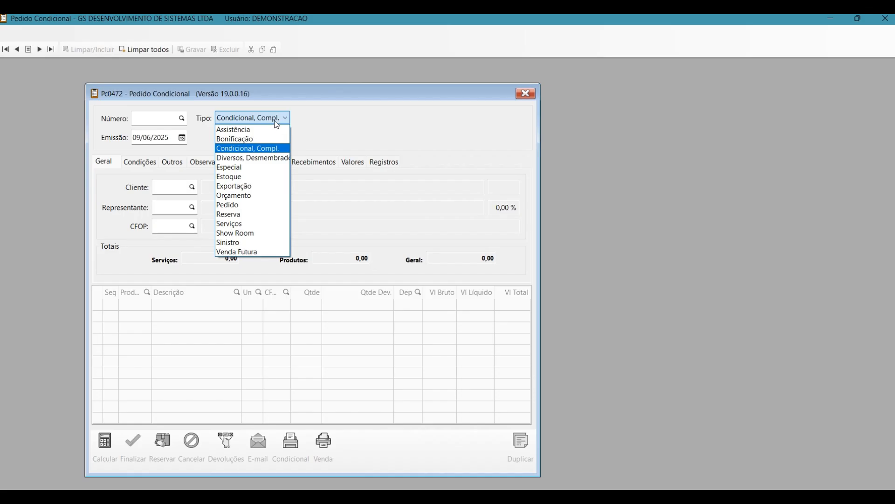
{"action": "left_click", "coordinate": [276, 147]}
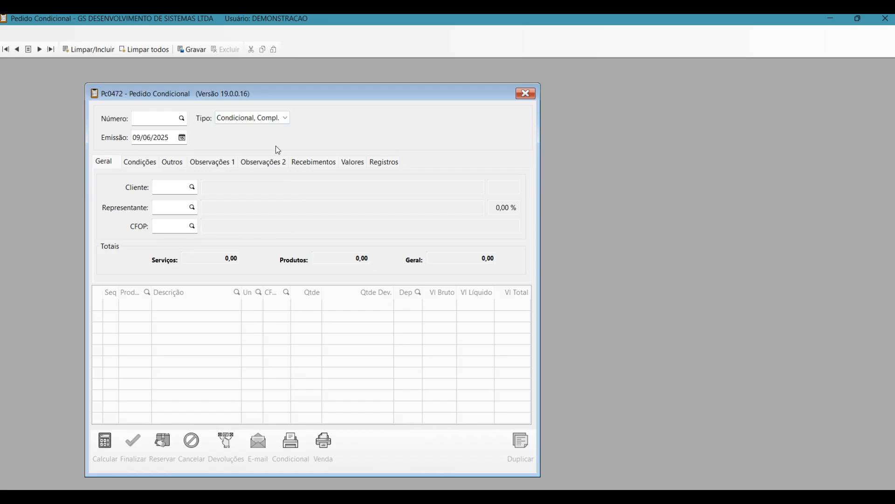
{"action": "key", "text": "Tab"}
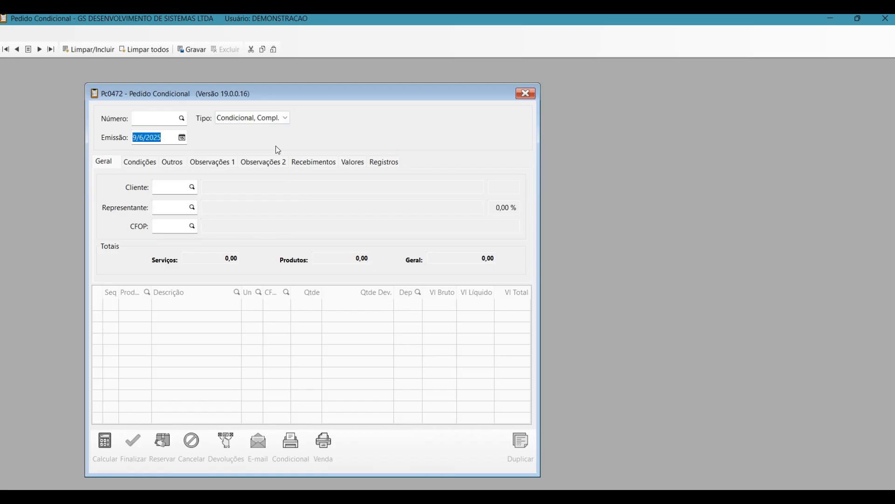
{"action": "key", "text": "Tab"}
- Select the first listed customer for the order, dismiss the credit observations and accept GS DESENVOLVIMENTO DE SISTEMAS LTDA. as representative with CFOP 5.101
{"action": "left_click", "coordinate": [193, 187]}
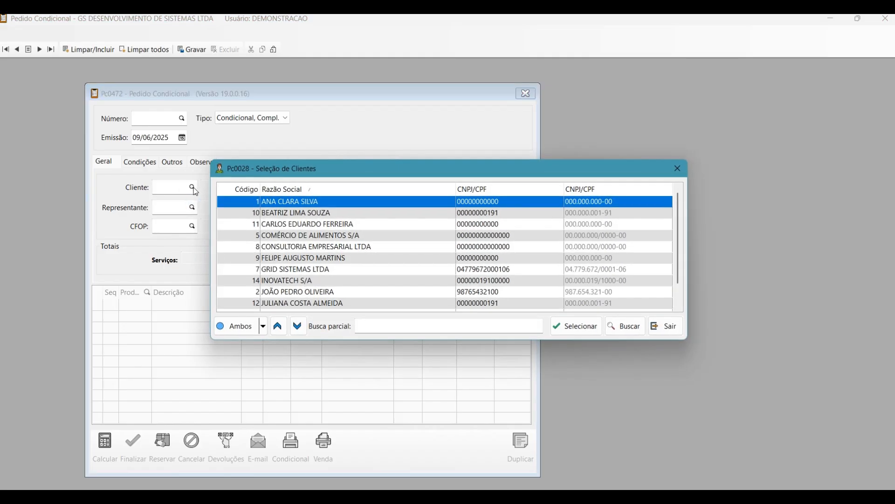
{"action": "key", "text": "Return"}
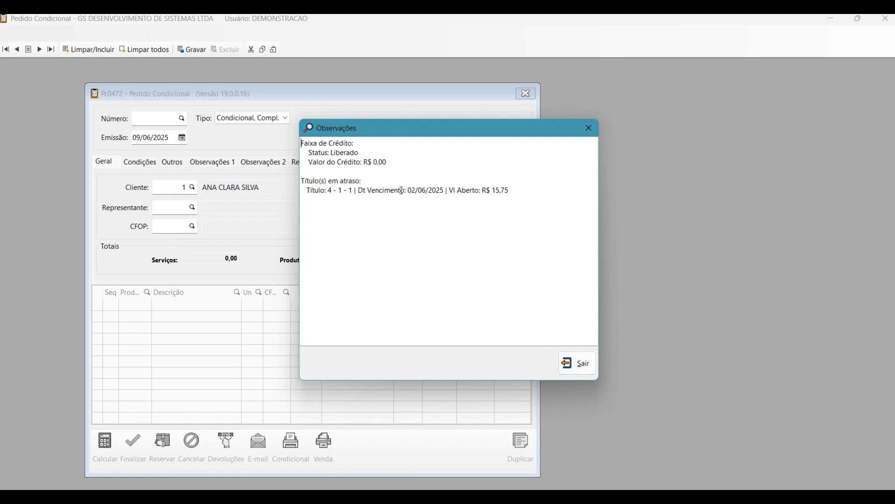
{"action": "left_click", "coordinate": [579, 363]}
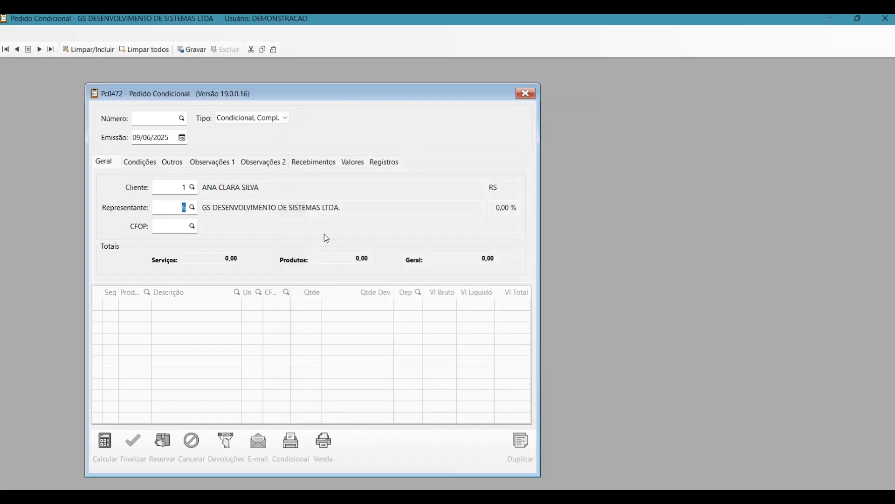
{"action": "key", "text": "Tab"}
{"action": "key", "text": "Tab"}
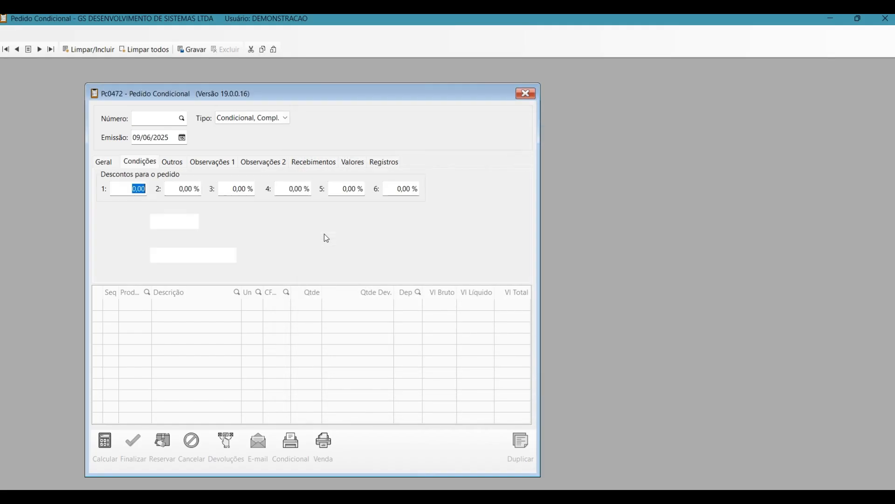
- Leave the order discounts at zero and set the payment term to A VISTA and the price table to TABELA DE PREÇOS GRID
{"action": "key", "text": "Tab"}
{"action": "key", "text": "Tab"}
{"action": "key", "text": "Tab"}
{"action": "key", "text": "Tab"}
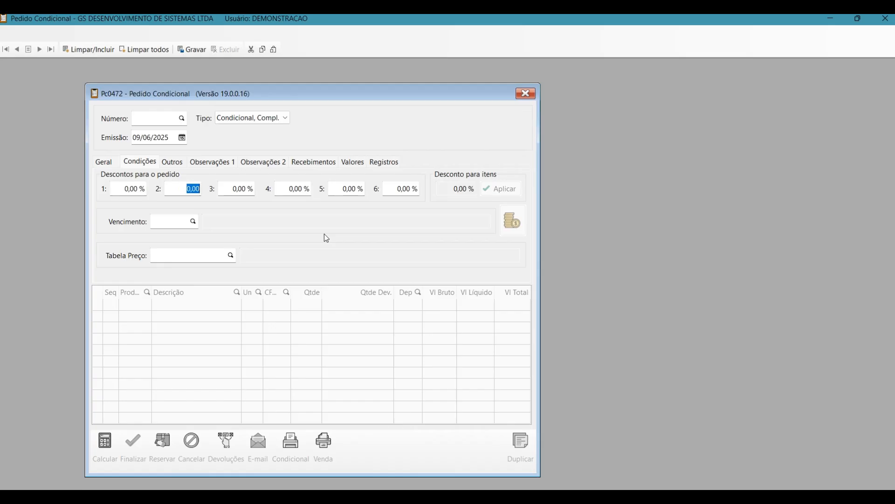
{"action": "key", "text": "Tab"}
{"action": "key", "text": "Tab"}
{"action": "key", "text": "Tab"}
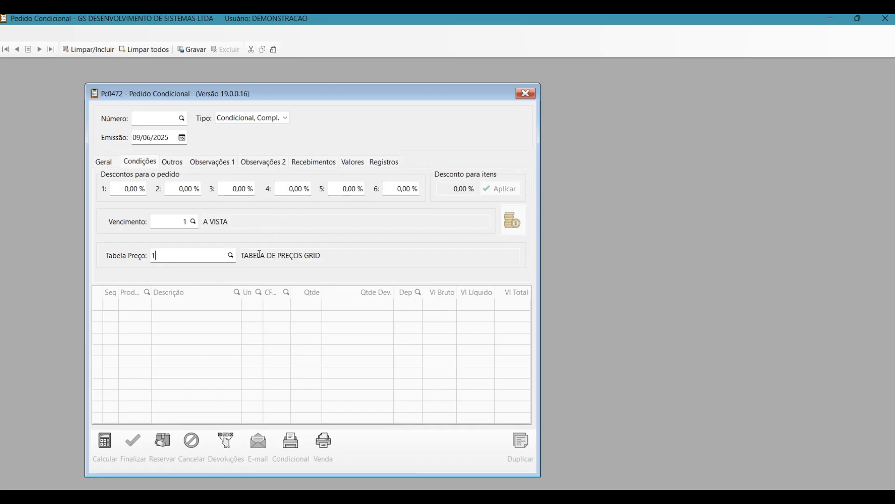
{"action": "left_click", "coordinate": [232, 256]}
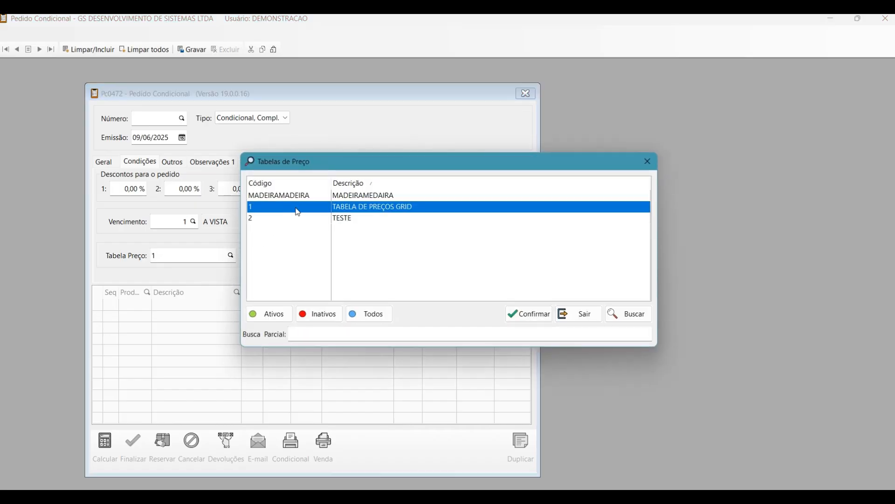
{"action": "key", "text": "Return"}
{"action": "key", "text": "Tab"}
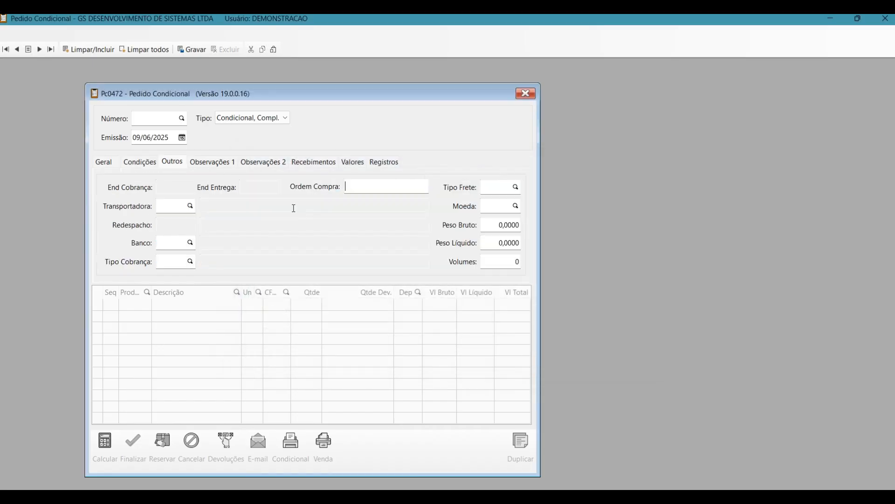
- Set the order's freight type to CIF, the carrier code to 1 and the bank to BANCO BANRISUL
{"action": "key", "text": "Tab"}
{"action": "type", "text": "CIF"}
{"action": "key", "text": "Tab"}
{"action": "type", "text": "1"}
{"action": "key", "text": "Tab"}
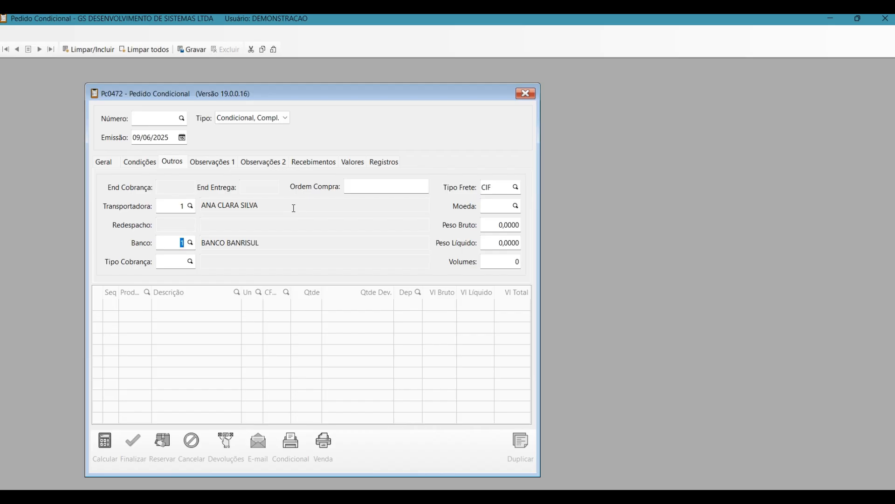
- Set the billing type to DINHEIRO and the currency to 2, leave weights and volumes at zero, and save the conditional order
{"action": "key", "text": "Tab"}
{"action": "key", "text": "Tab"}
{"action": "key", "text": "Tab"}
{"action": "key", "text": "Tab"}
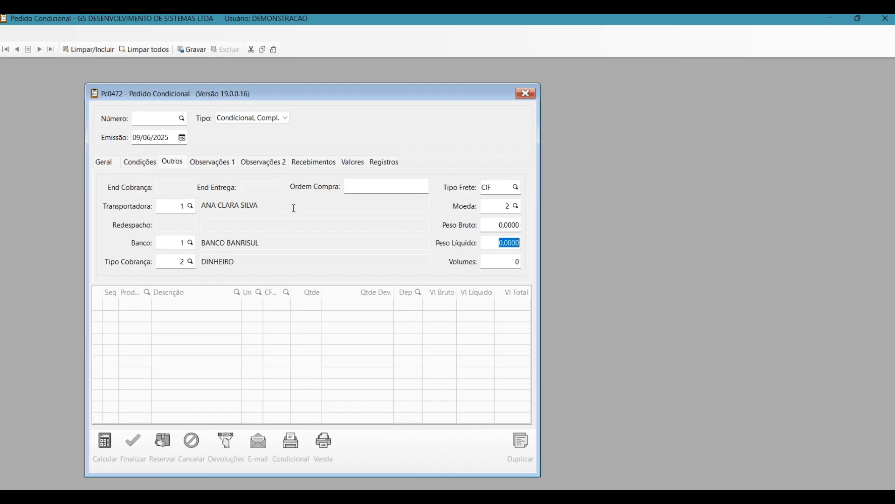
{"action": "key", "text": "Tab"}
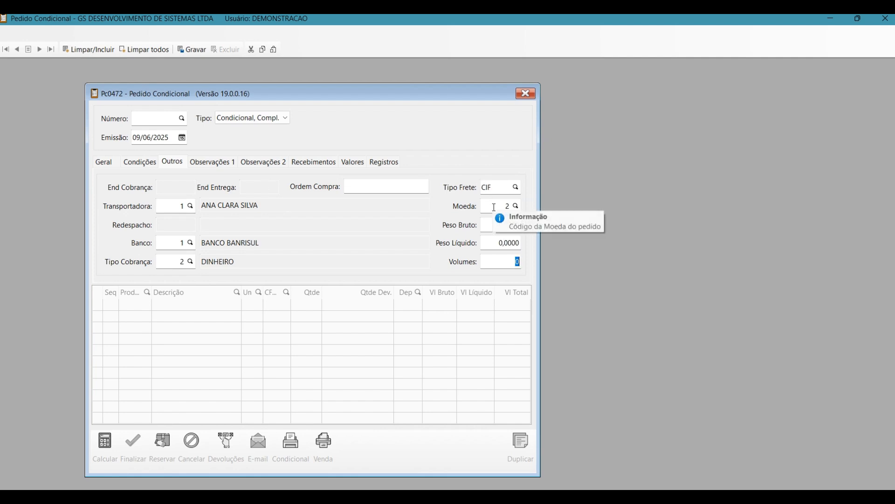
{"action": "key", "text": "Return"}
{"action": "key", "text": "Return"}
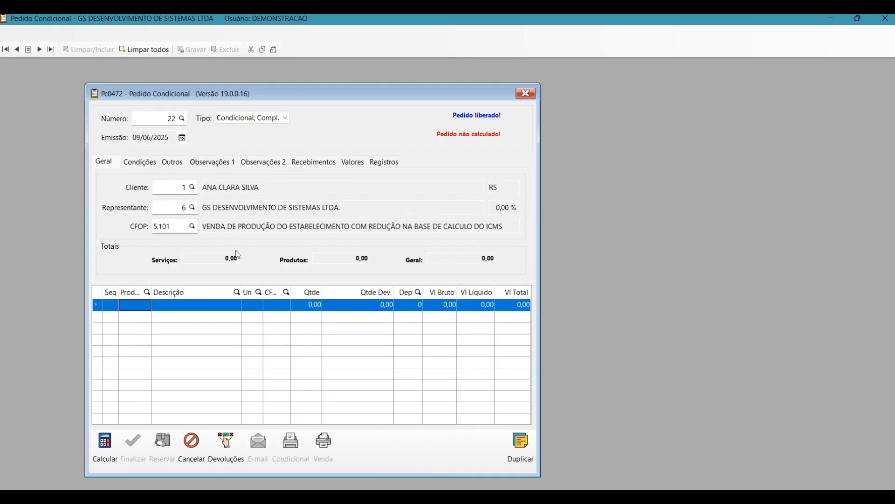
- Review the saved order's observations, receipts, values and records sections
{"action": "left_click", "coordinate": [220, 167]}
{"action": "left_click", "coordinate": [250, 165]}
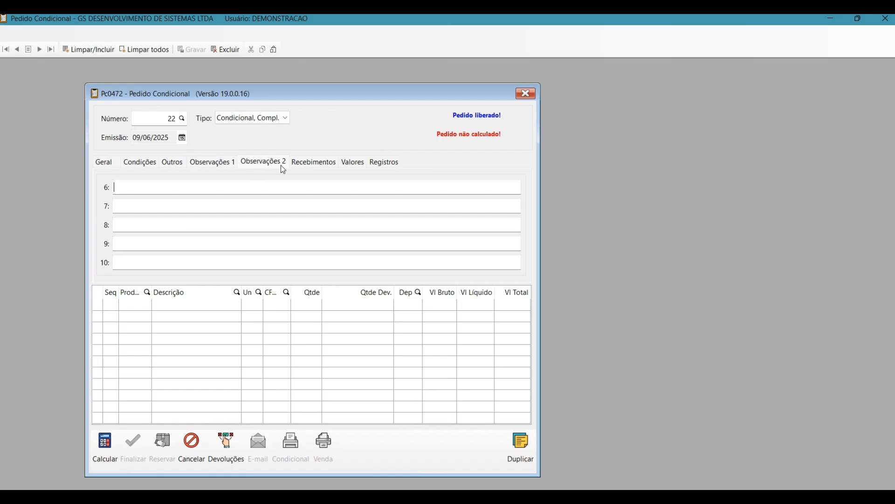
{"action": "left_click", "coordinate": [304, 165]}
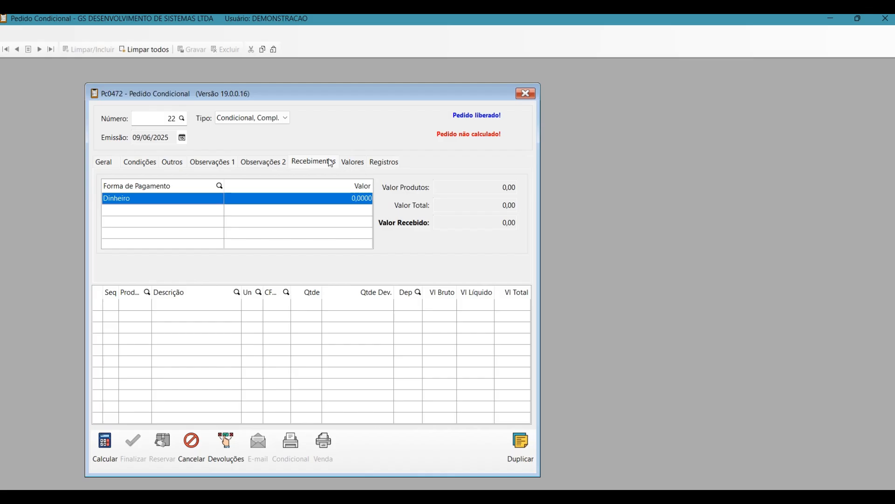
{"action": "left_click", "coordinate": [349, 164]}
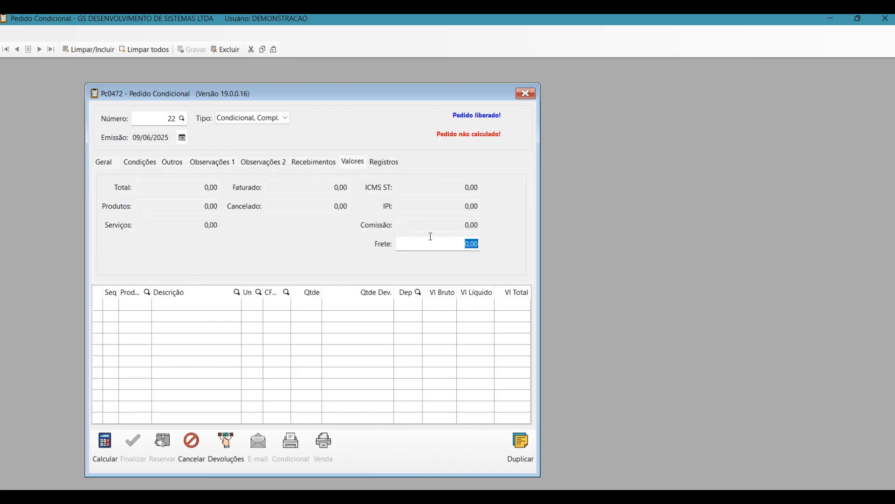
{"action": "left_click", "coordinate": [390, 167]}
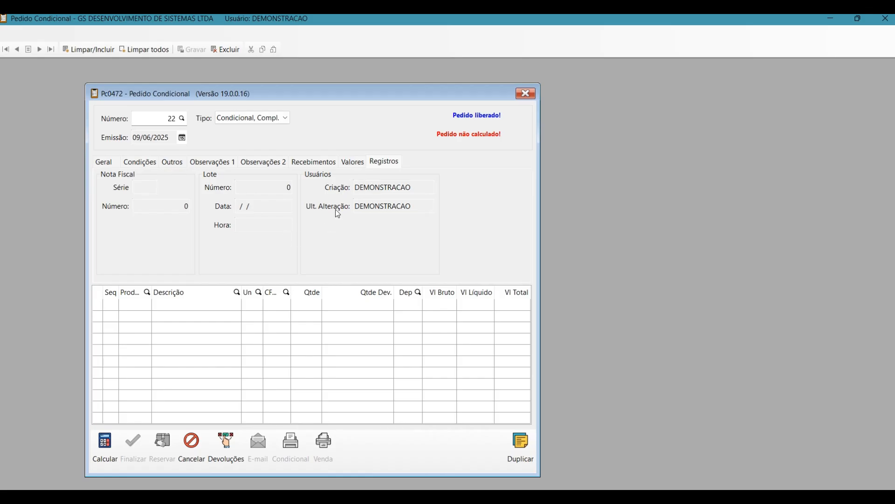
- Find TOALHEIRO PARA BANHEIRO in the price table's product list and add product TOA0001 to the first order line
{"action": "left_click", "coordinate": [140, 306]}
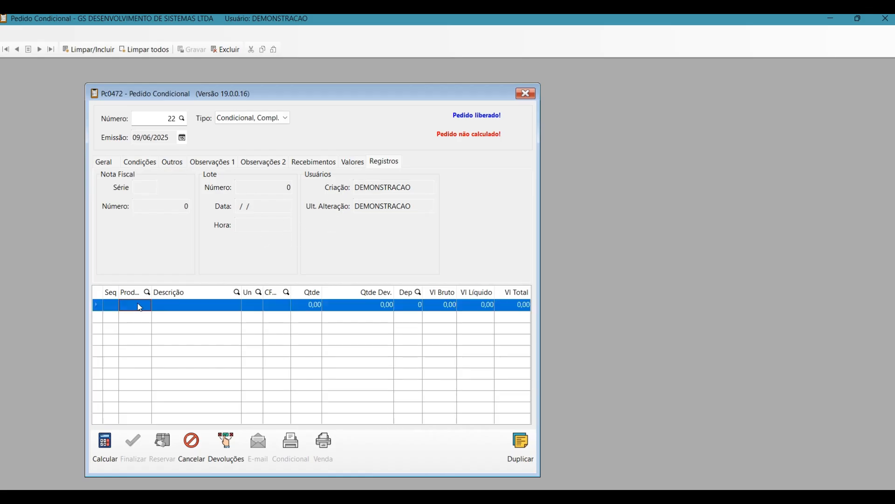
{"action": "double_click", "coordinate": [140, 306]}
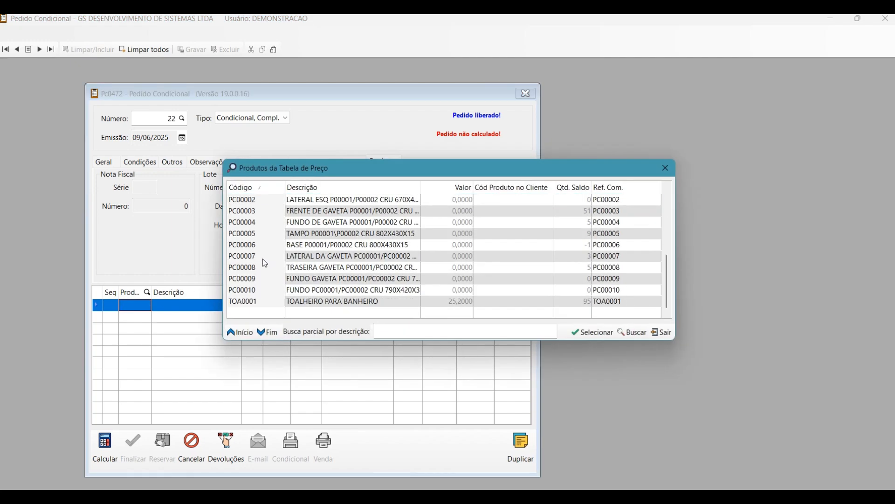
{"action": "left_click", "coordinate": [307, 302]}
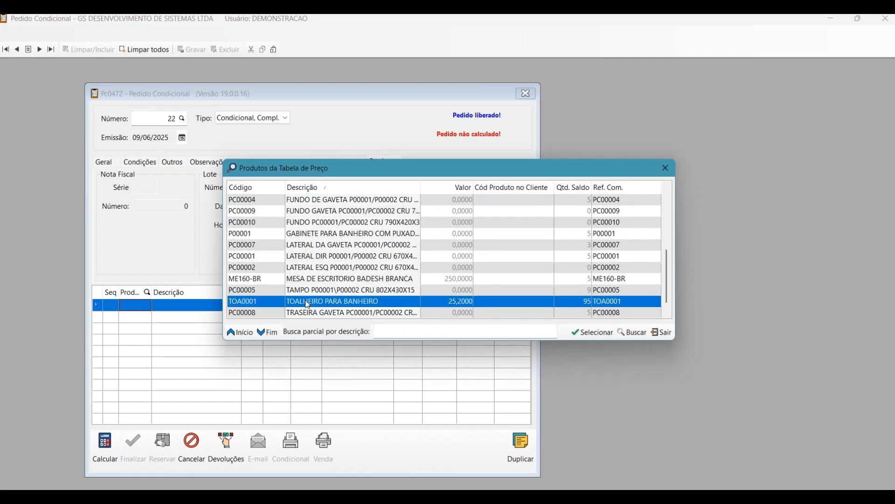
{"action": "left_click", "coordinate": [262, 306]}
{"action": "scroll", "coordinate": [301, 235], "scroll_direction": "up", "scroll_amount": 3}
{"action": "scroll", "coordinate": [302, 236], "scroll_direction": "down", "scroll_amount": 3}
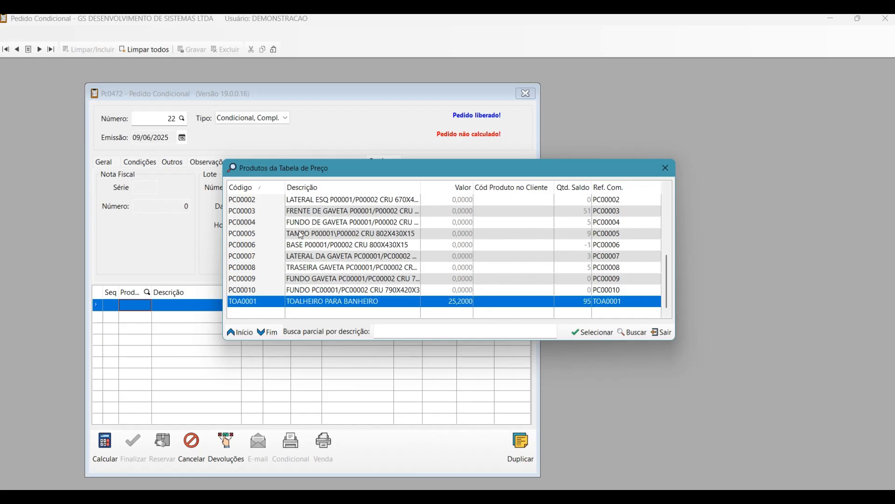
{"action": "left_click", "coordinate": [399, 331]}
{"action": "type", "text": "TOALHEIRO"}
{"action": "key", "text": "Return"}
{"action": "left_click", "coordinate": [330, 214]}
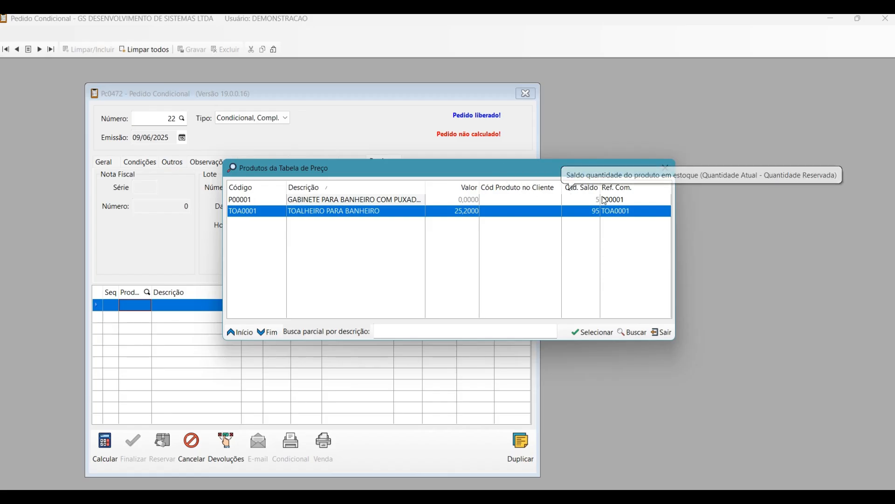
{"action": "double_click", "coordinate": [270, 212]}
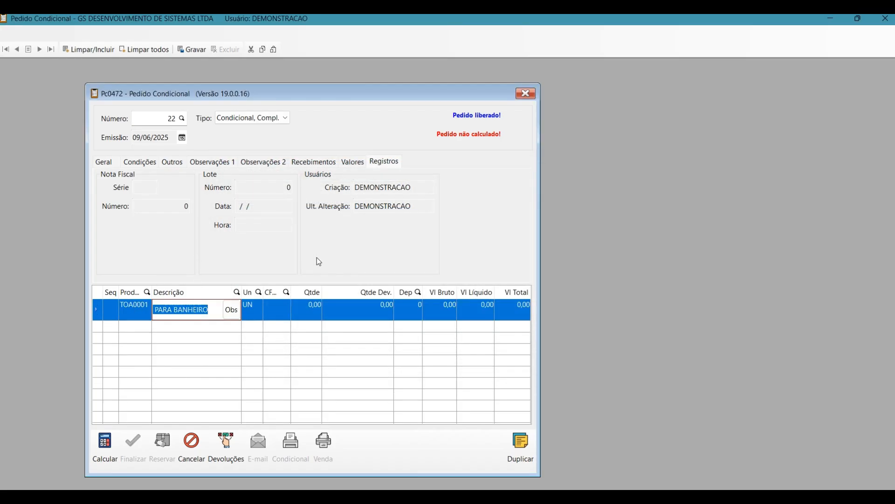
- Set the towel rack line's quantity to 10 and its warehouse to 1, accept the table price, and save the line
{"action": "key", "text": "Return"}
{"action": "key", "text": "Return"}
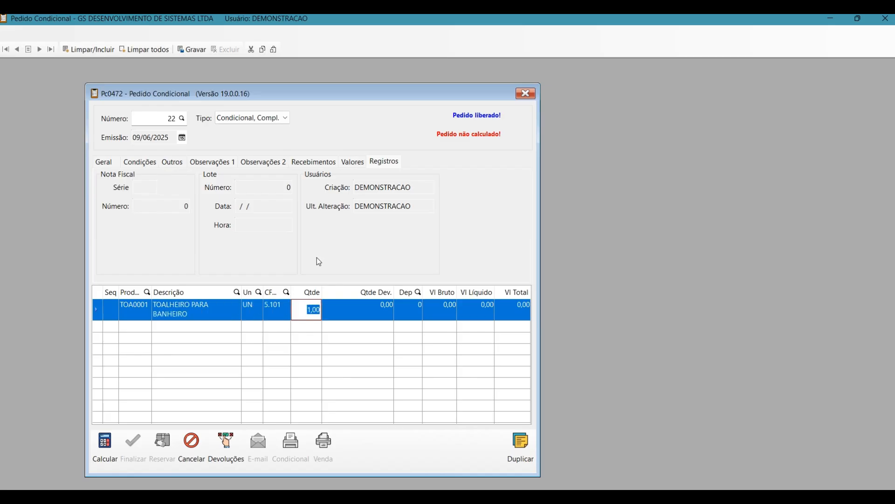
{"action": "type", "text": "10"}
{"action": "key", "text": "Return"}
{"action": "type", "text": "1"}
{"action": "key", "text": "Return"}
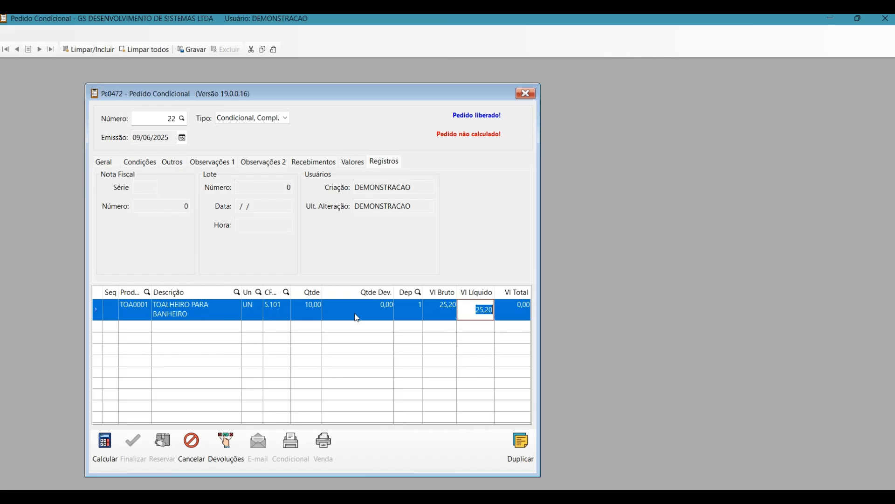
{"action": "key", "text": "Return"}
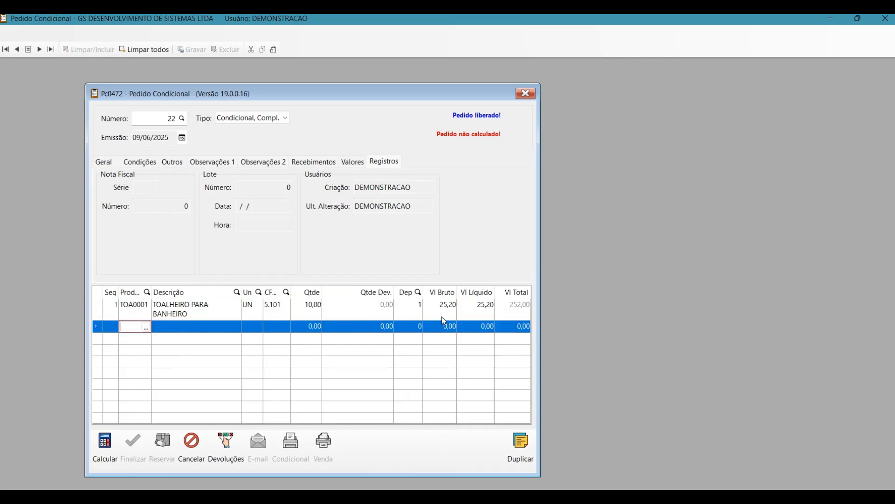
{"action": "left_click", "coordinate": [135, 308]}
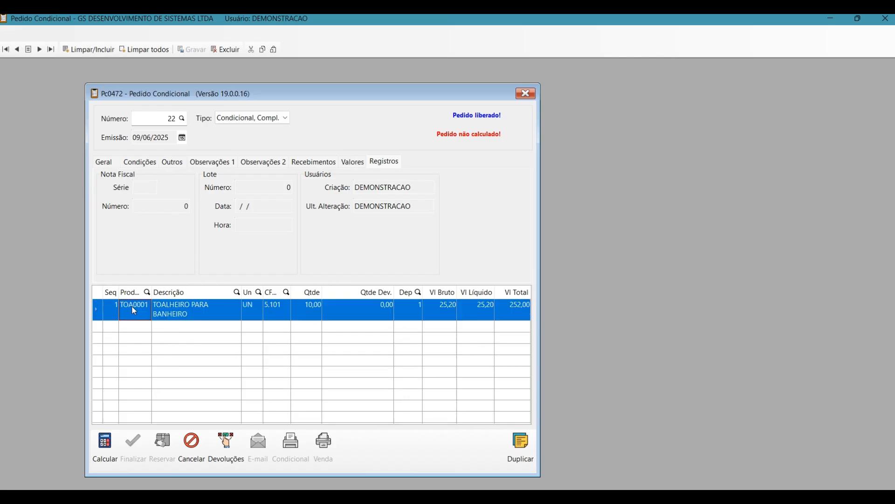
- Review the order's values and receipts sections, and return to its general data
{"action": "left_click", "coordinate": [111, 159]}
{"action": "left_click", "coordinate": [347, 163]}
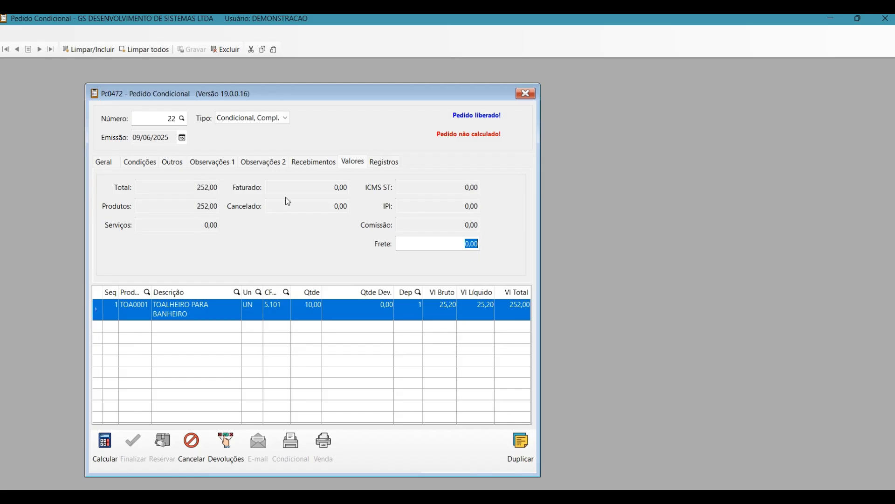
{"action": "left_click", "coordinate": [332, 163]}
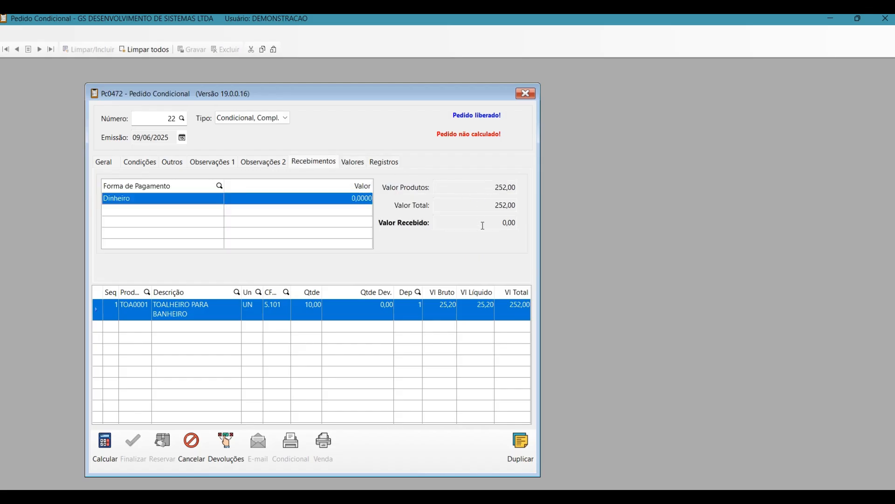
{"action": "left_click", "coordinate": [105, 163]}
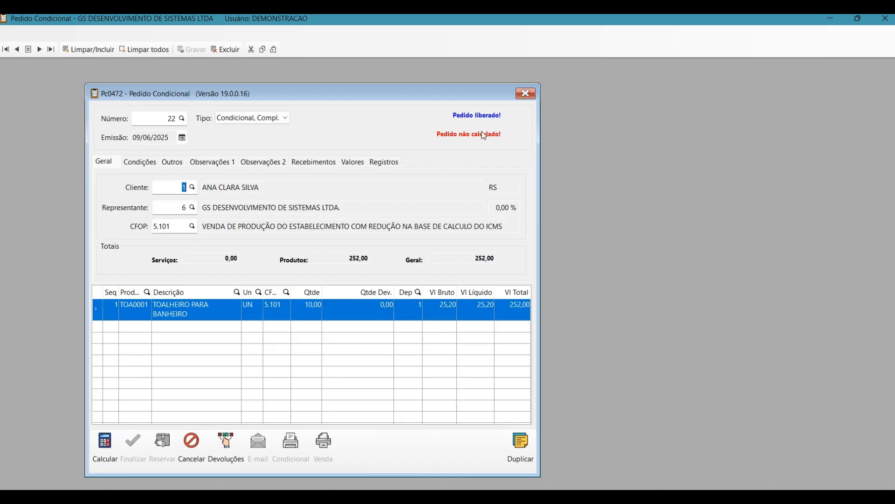
- Calculate the conditional order and reserve all of its products
{"action": "left_click", "coordinate": [96, 461]}
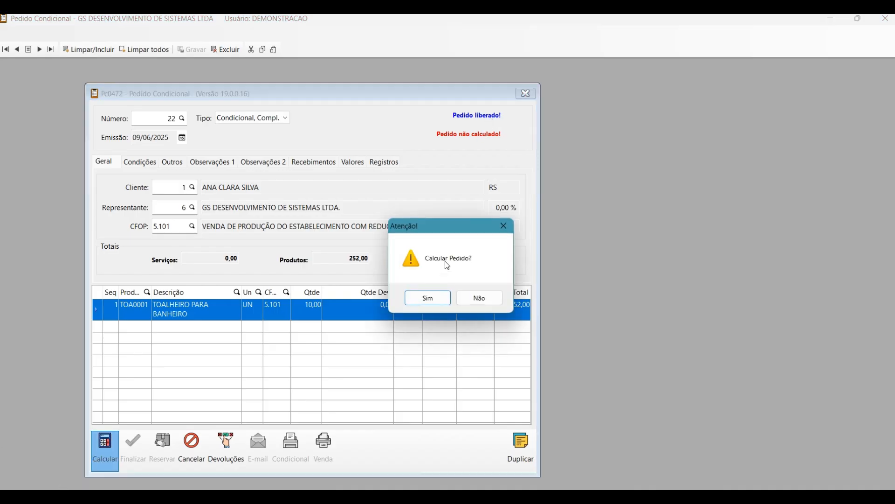
{"action": "left_click", "coordinate": [436, 297]}
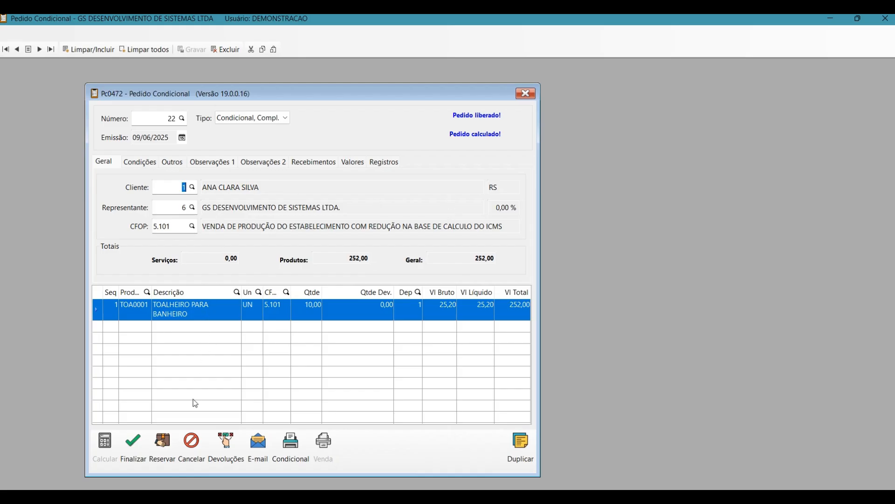
{"action": "left_click", "coordinate": [172, 447]}
{"action": "left_click", "coordinate": [450, 301]}
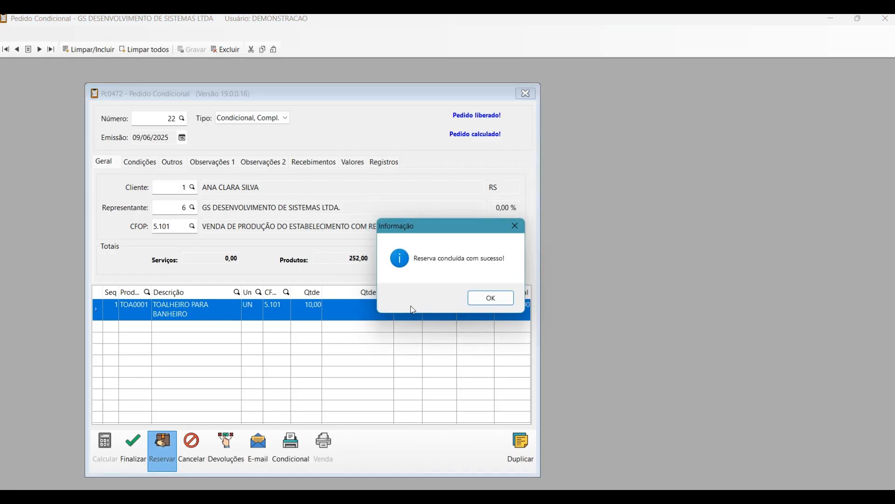
{"action": "left_click", "coordinate": [476, 303]}
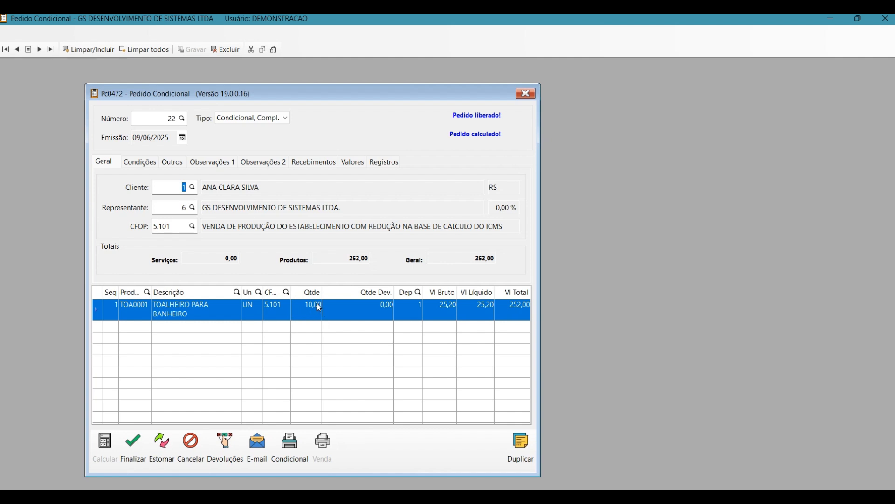
- Reverse the order's product reservation and reserve all of its products again
{"action": "left_click", "coordinate": [170, 453]}
{"action": "left_click", "coordinate": [449, 298]}
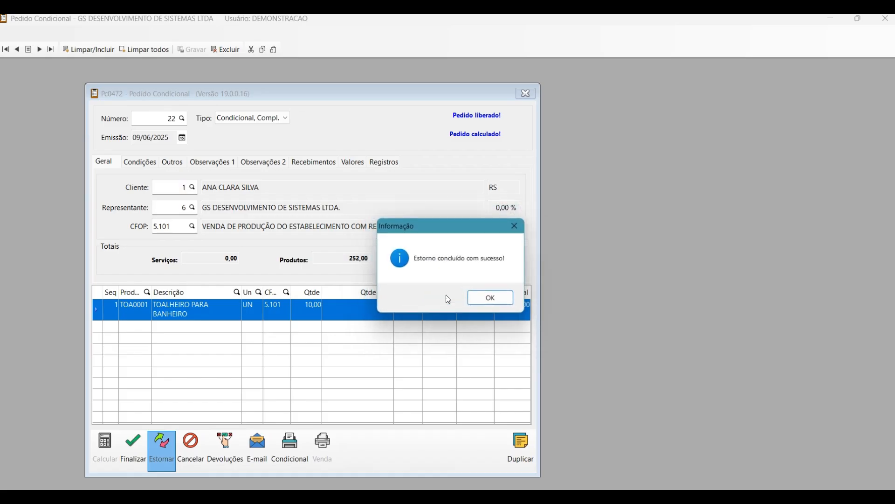
{"action": "left_click", "coordinate": [469, 301]}
{"action": "left_click", "coordinate": [167, 444]}
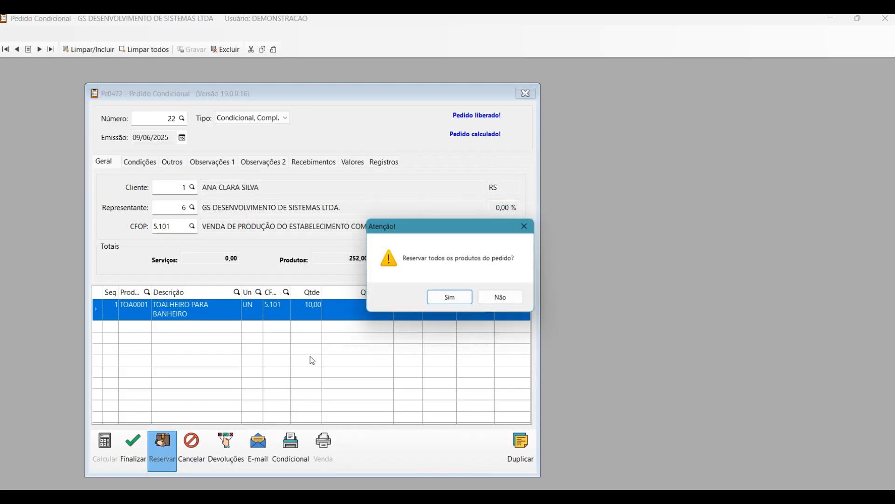
{"action": "left_click", "coordinate": [444, 300]}
{"action": "left_click", "coordinate": [488, 299]}
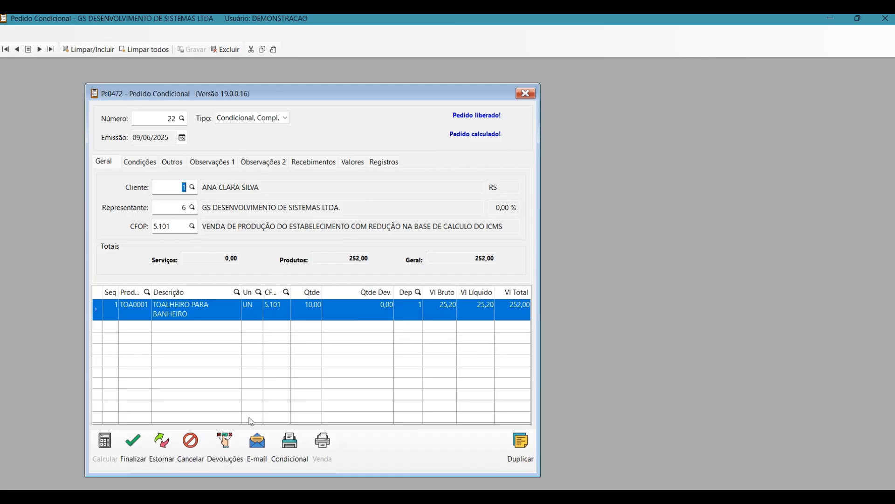
- Look at the order's e-mail sending form without sending, and preview the printed conditional order
{"action": "left_click", "coordinate": [257, 442]}
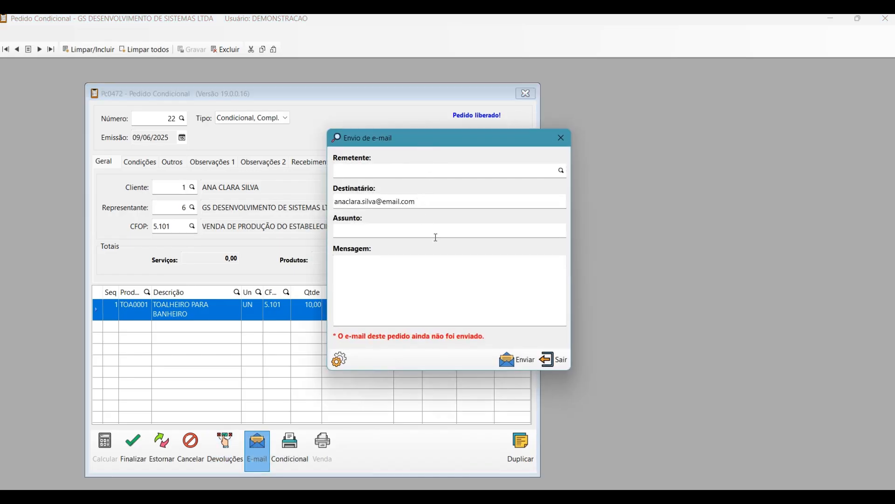
{"action": "left_click", "coordinate": [555, 360]}
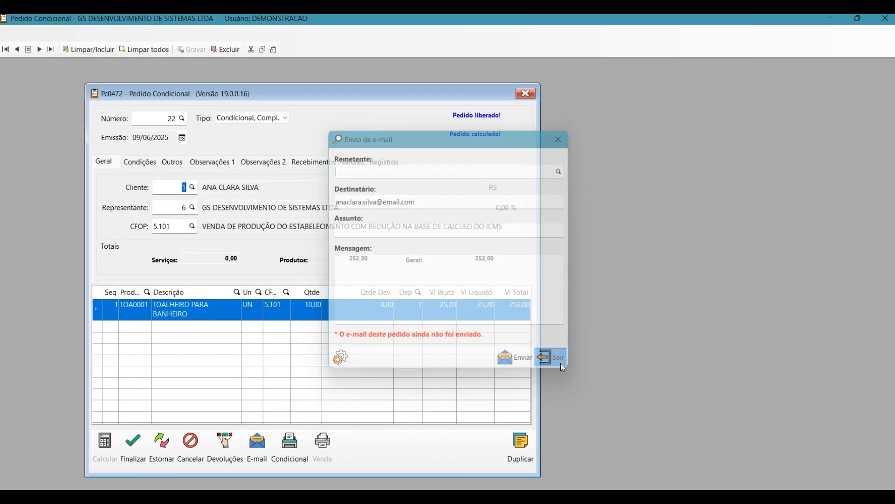
{"action": "left_click", "coordinate": [298, 444]}
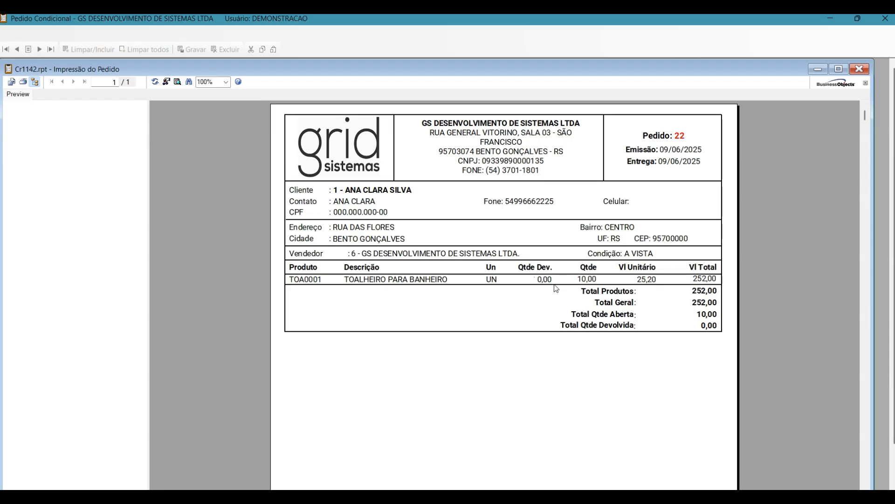
{"action": "left_click", "coordinate": [860, 69]}
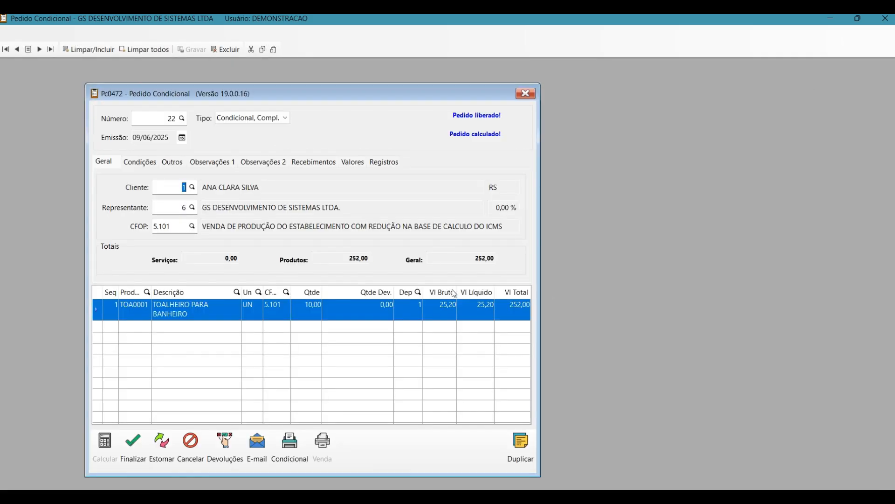
- Duplicate the conditional order, view the copy, and return to the original order
{"action": "left_click", "coordinate": [523, 438]}
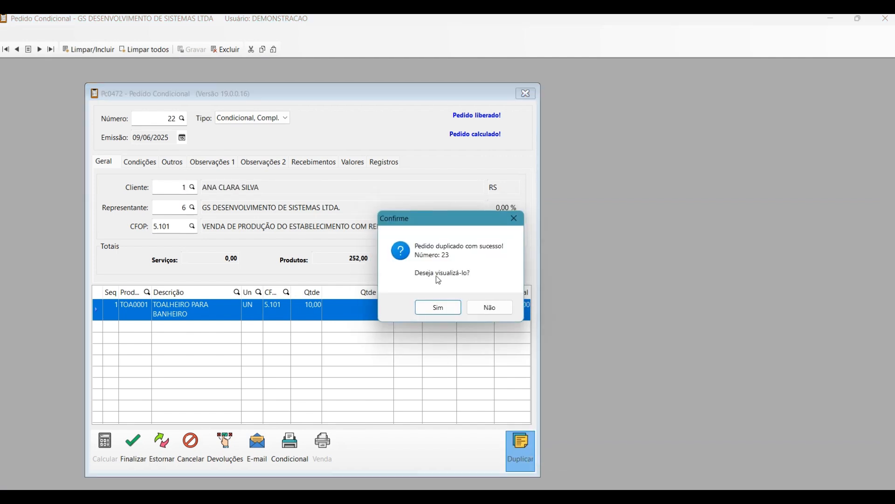
{"action": "left_click", "coordinate": [439, 307]}
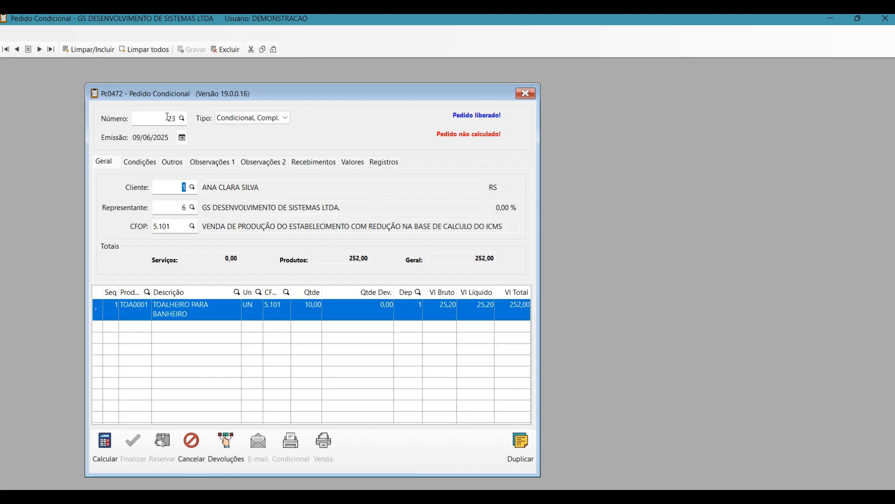
{"action": "left_click", "coordinate": [18, 51]}
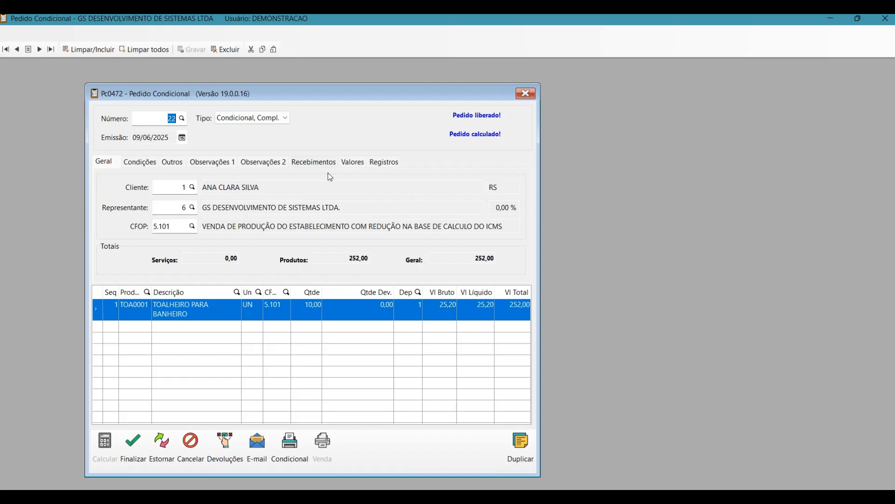
{"action": "left_click_drag", "start_coordinate": [336, 99], "coordinate": [361, 95]}
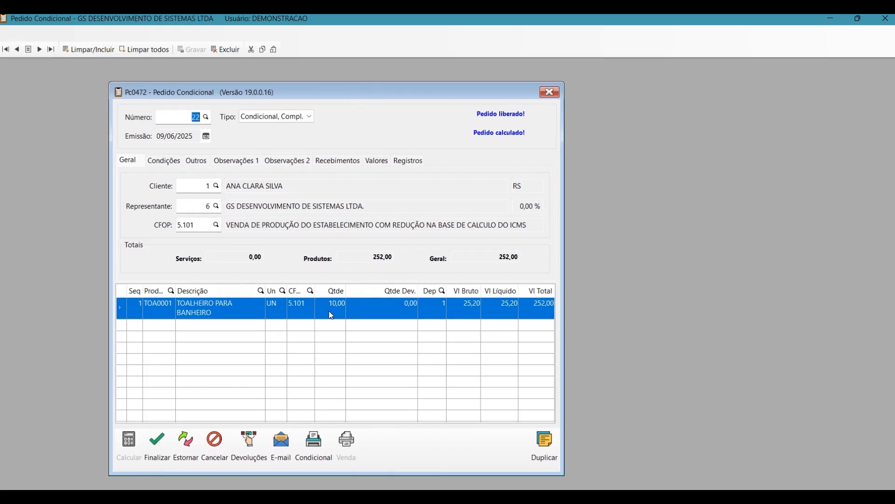
- Try to open the item returns for the reserved order, and reverse its product reservation
{"action": "left_click", "coordinate": [254, 440]}
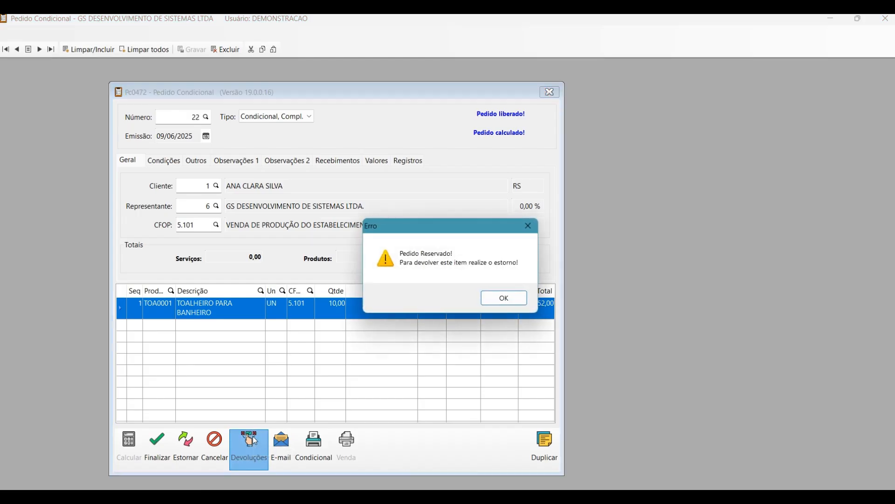
{"action": "left_click", "coordinate": [495, 296]}
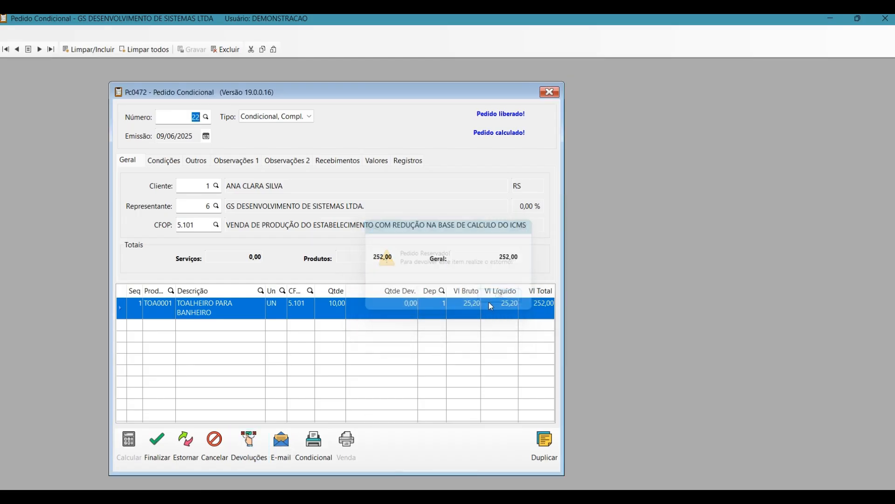
{"action": "left_click", "coordinate": [185, 446]}
{"action": "left_click", "coordinate": [449, 299]}
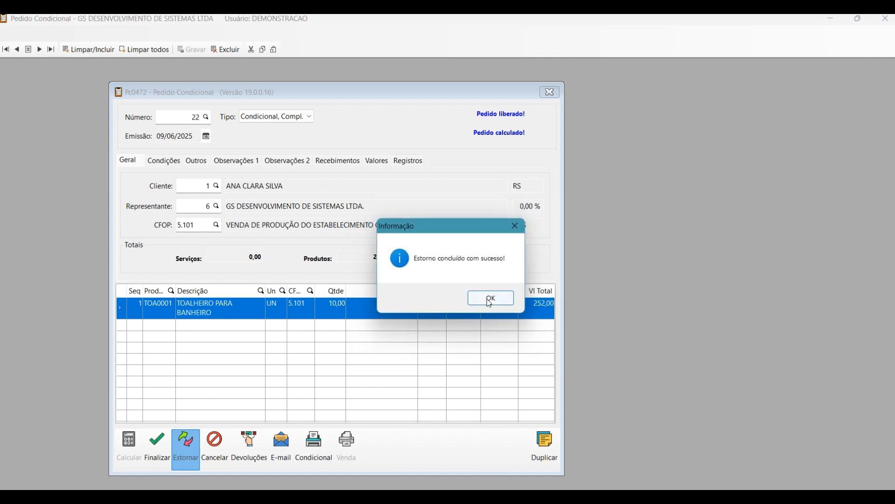
{"action": "left_click", "coordinate": [490, 298]}
- Register the return of 5 units of order item 1, TOA0001 TOALHEIRO PARA BANHEIRO
{"action": "left_click", "coordinate": [252, 449]}
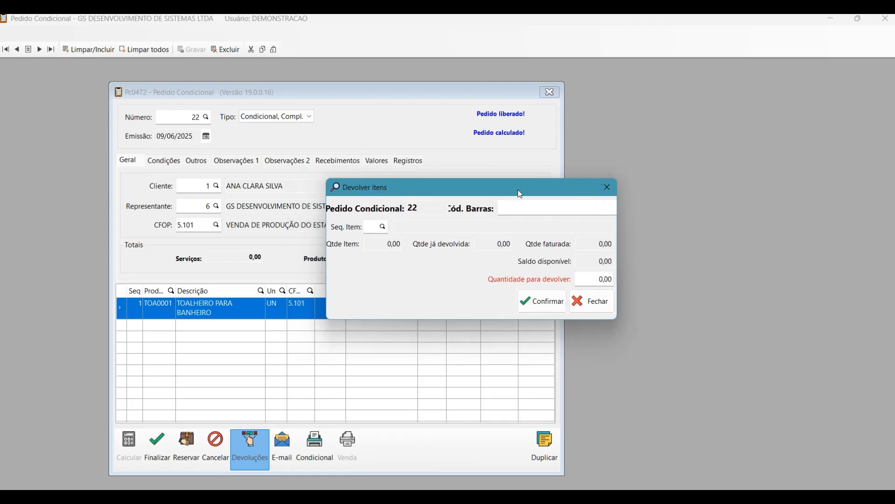
{"action": "left_click", "coordinate": [384, 228]}
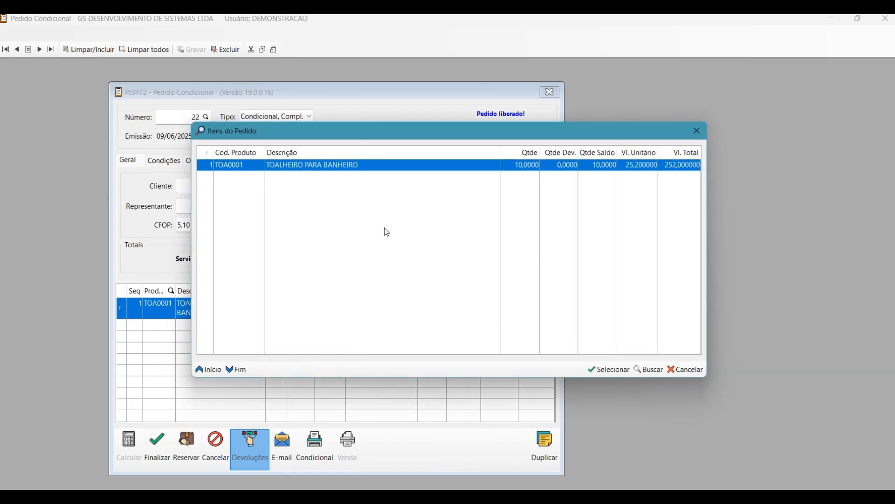
{"action": "key", "text": "Return"}
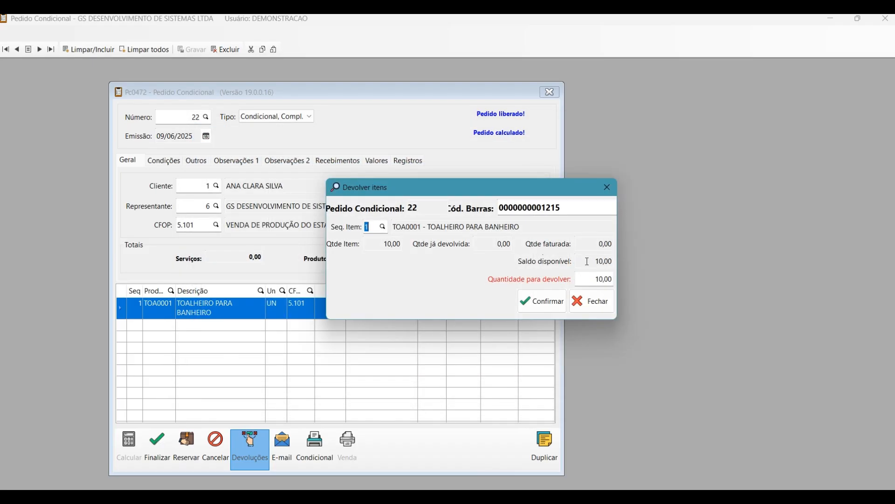
{"action": "key", "text": "Tab"}
{"action": "type", "text": "5"}
{"action": "left_click", "coordinate": [541, 301]}
{"action": "left_click", "coordinate": [497, 301]}
{"action": "left_click", "coordinate": [497, 301]}
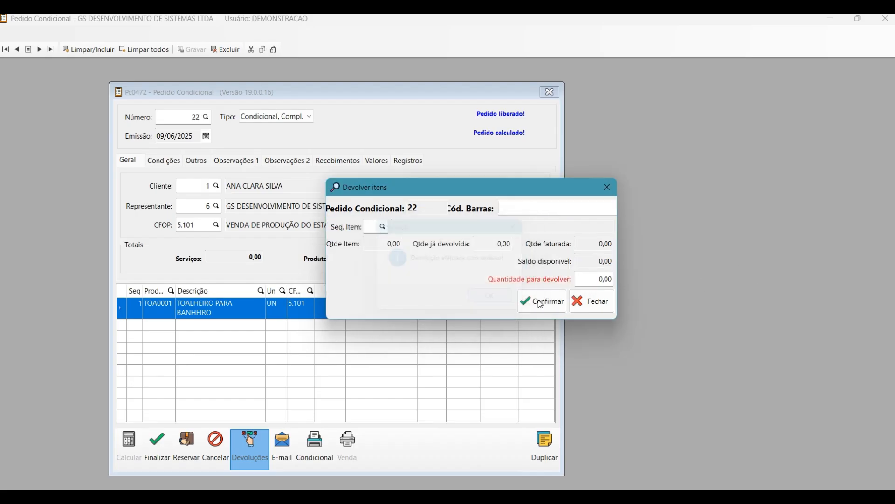
- Close the item returns form and reserve all products of the conditional order
{"action": "left_click", "coordinate": [592, 301]}
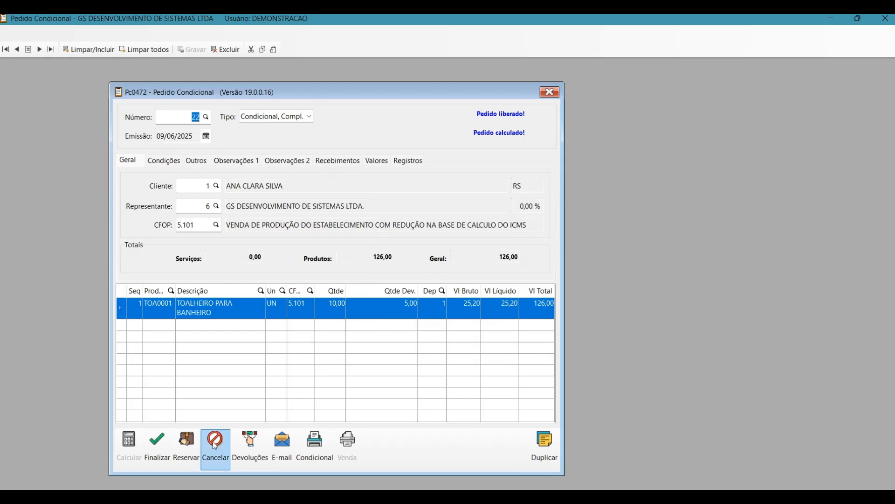
{"action": "left_click", "coordinate": [186, 445]}
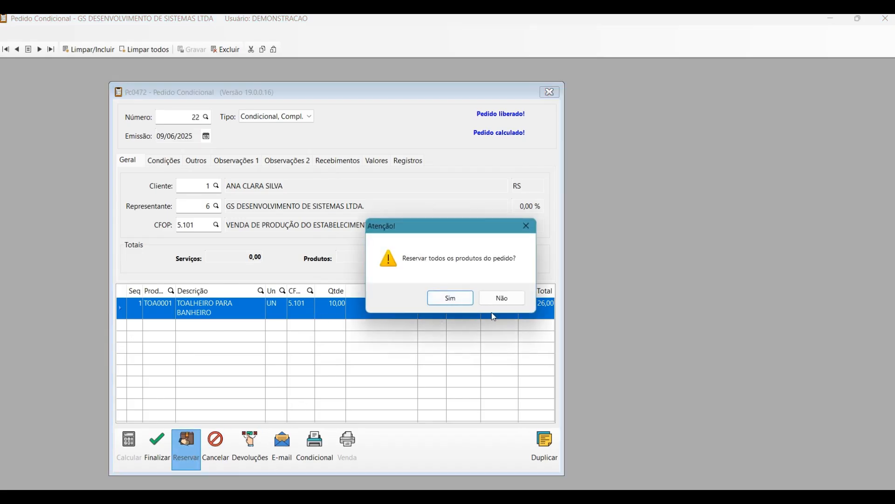
{"action": "left_click", "coordinate": [462, 299]}
{"action": "left_click", "coordinate": [485, 301]}
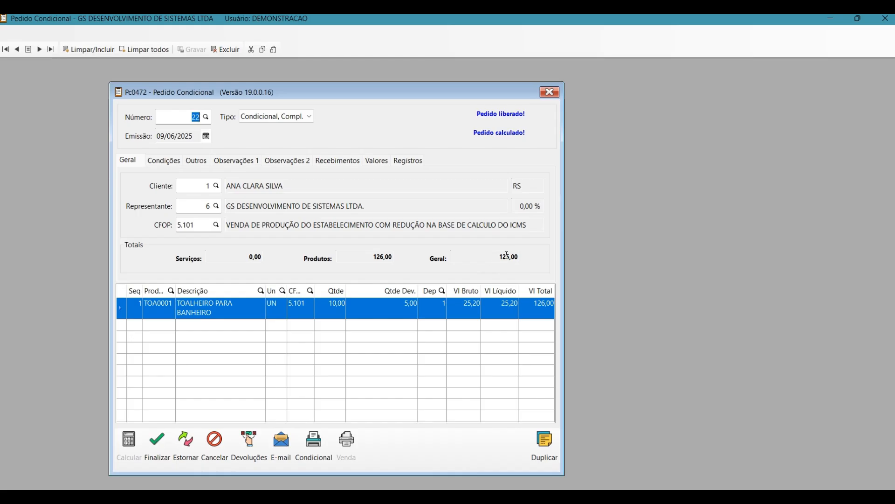
- Try to finalize the reserved conditional order, and reload its record
{"action": "left_click", "coordinate": [166, 446]}
{"action": "left_click", "coordinate": [442, 297]}
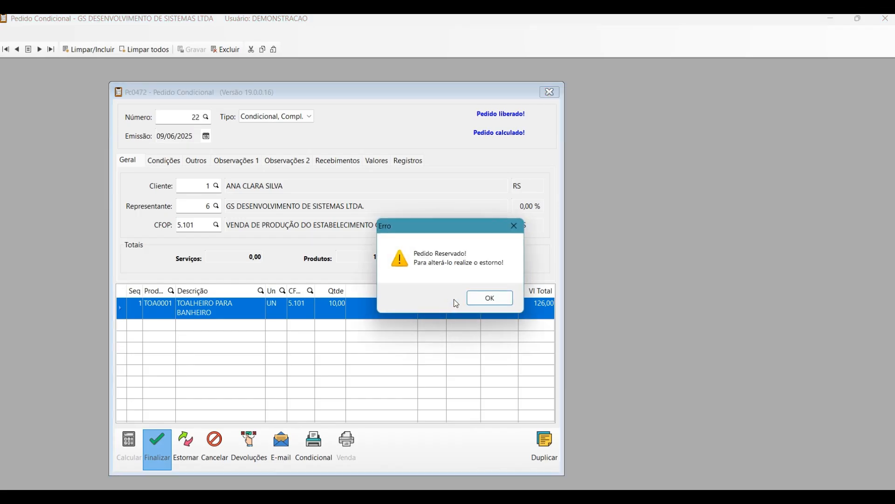
{"action": "left_click", "coordinate": [477, 298]}
{"action": "left_click", "coordinate": [536, 294]}
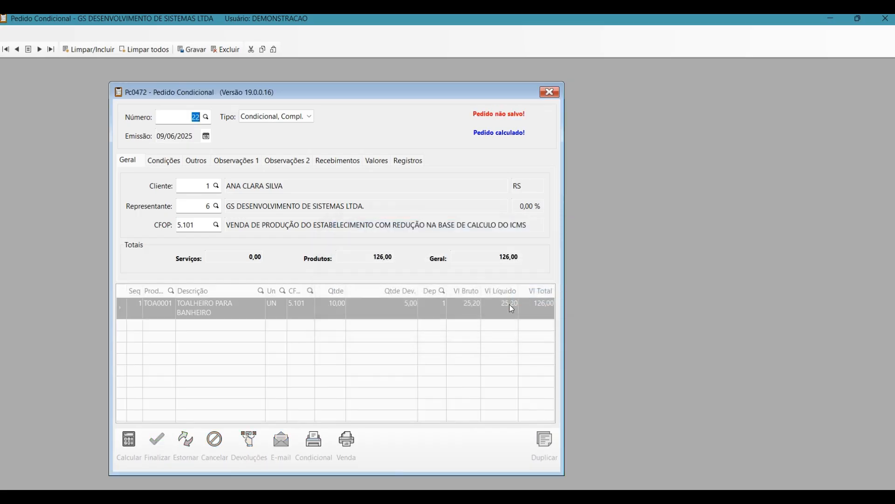
{"action": "left_click", "coordinate": [29, 50]}
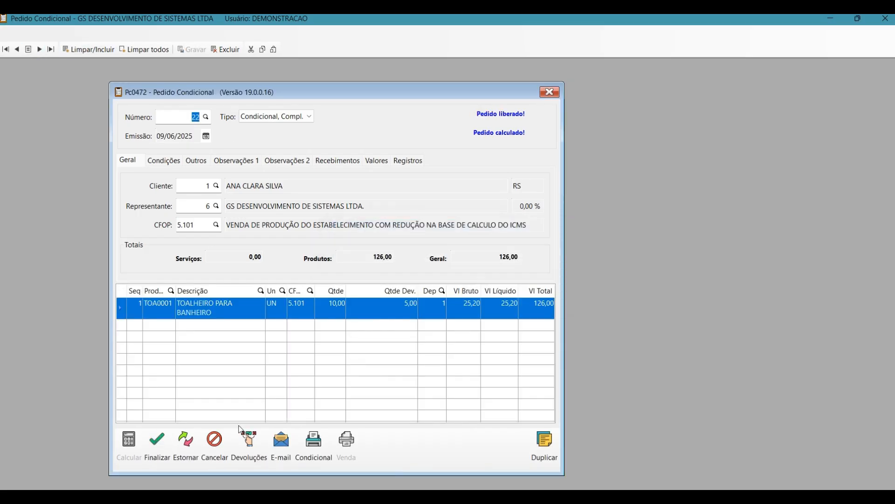
- Reverse the product reservation of conditional order 22
{"action": "left_click", "coordinate": [185, 442]}
{"action": "left_click", "coordinate": [448, 298]}
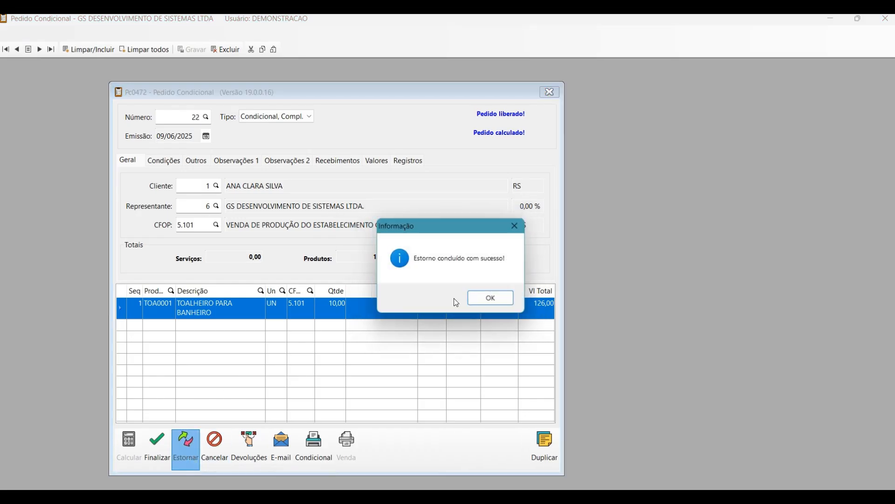
{"action": "left_click", "coordinate": [512, 309]}
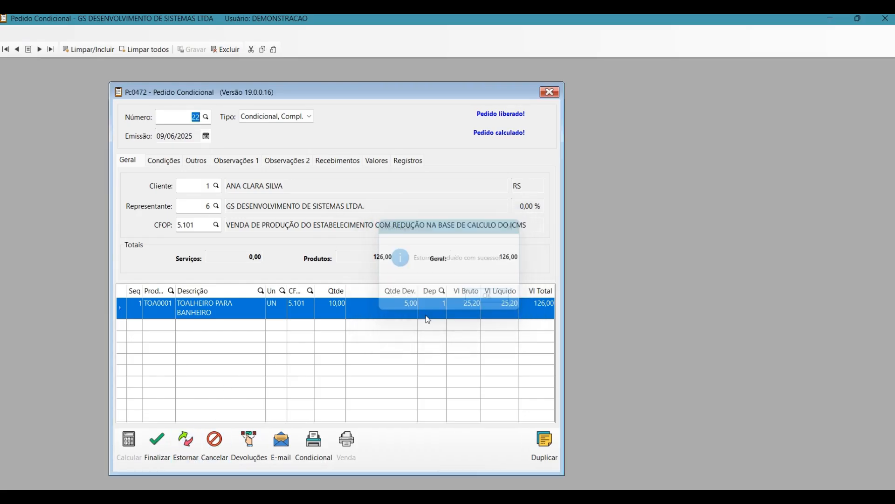
- Finalize the conditional order without a reservation, and preview its sale printout
{"action": "left_click", "coordinate": [162, 444]}
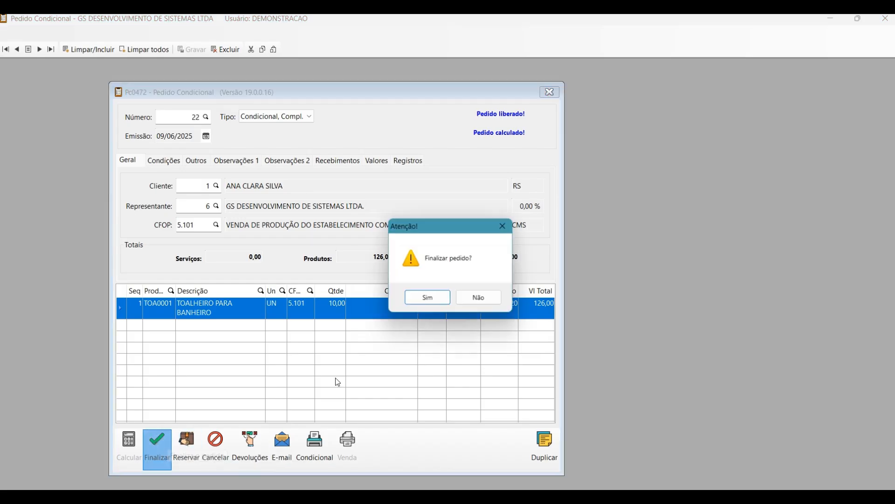
{"action": "left_click", "coordinate": [429, 297]}
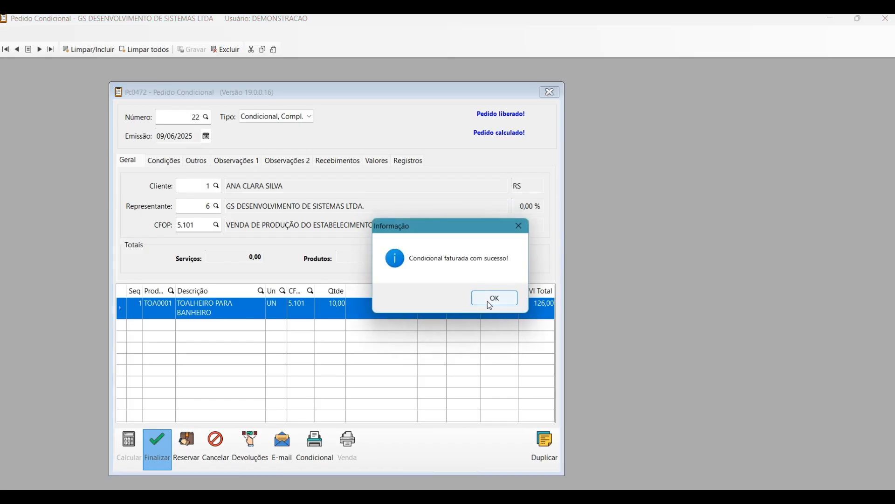
{"action": "left_click", "coordinate": [488, 301]}
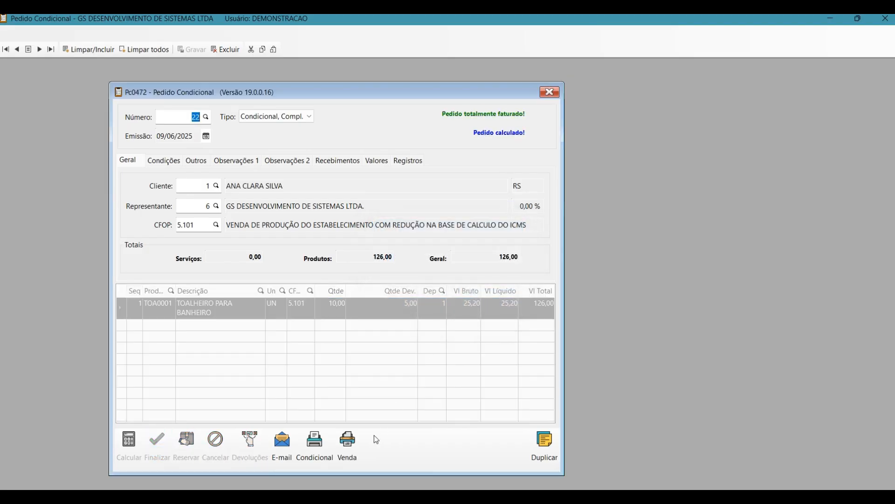
{"action": "left_click", "coordinate": [347, 443]}
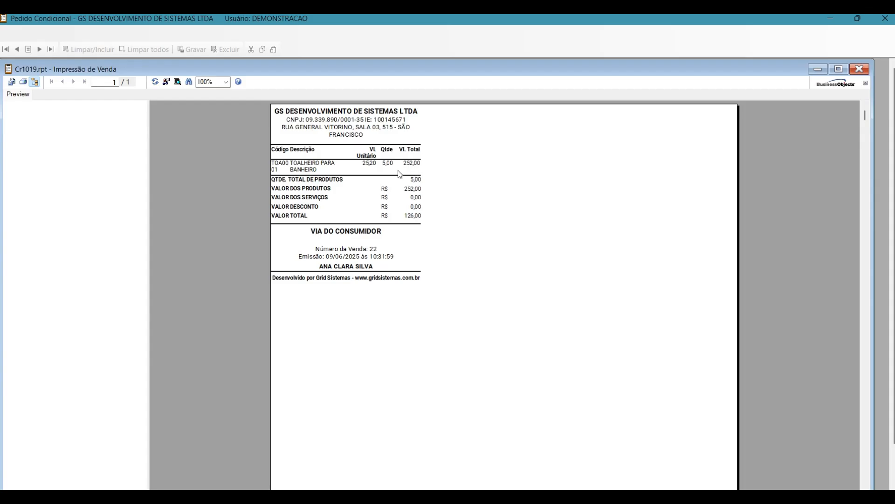
{"action": "left_click", "coordinate": [859, 69]}
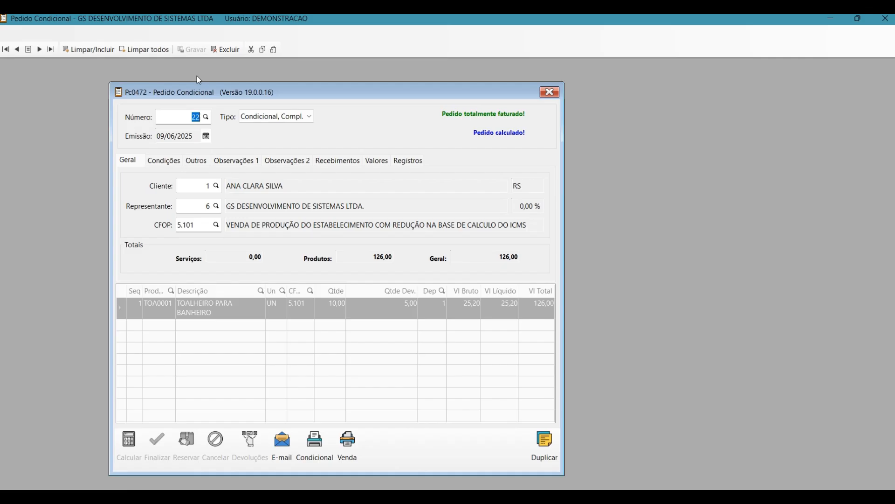
- Cancel the duplicated conditional order 23 and check its status in the order selection list
{"action": "left_click", "coordinate": [39, 49]}
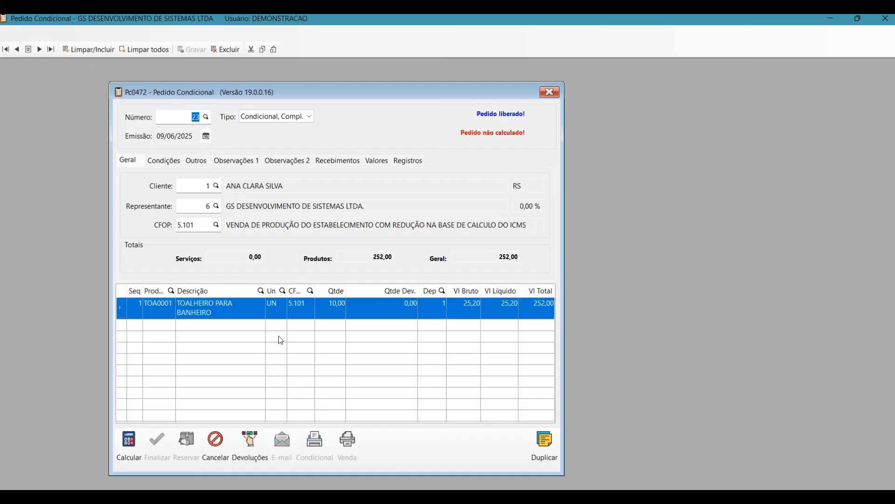
{"action": "left_click", "coordinate": [220, 449]}
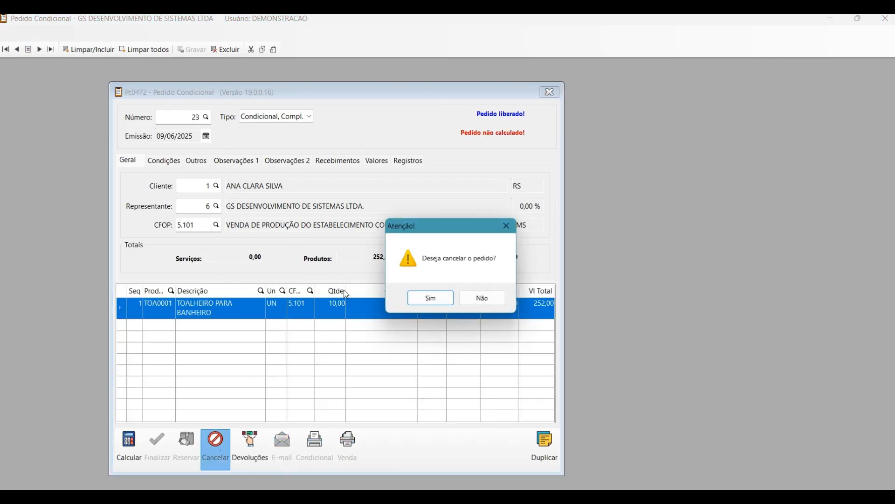
{"action": "left_click", "coordinate": [426, 299]}
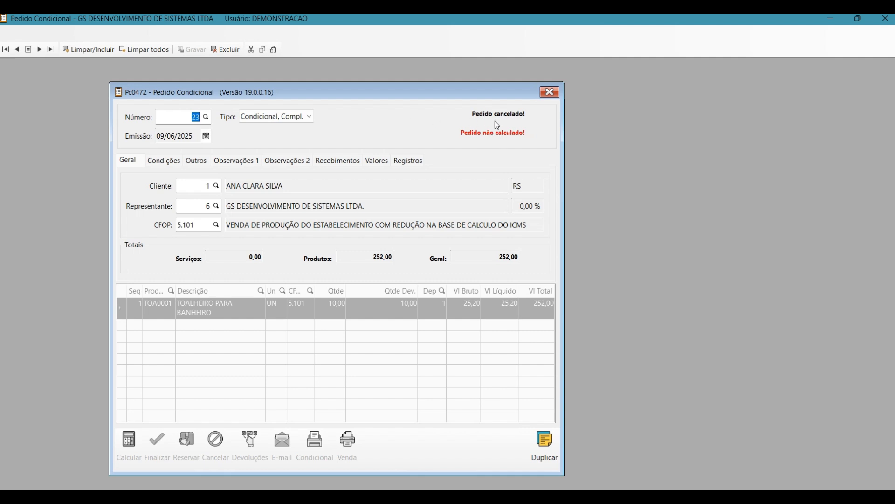
{"action": "left_click", "coordinate": [205, 117]}
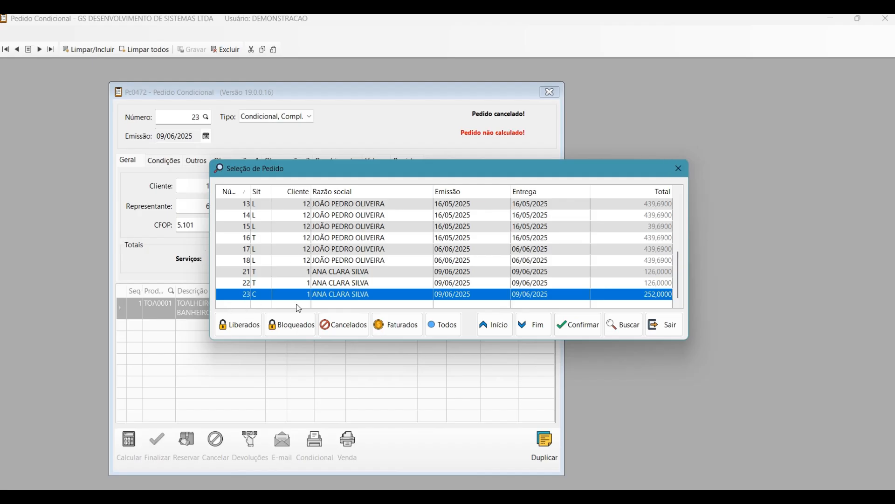
{"action": "left_click", "coordinate": [683, 174]}
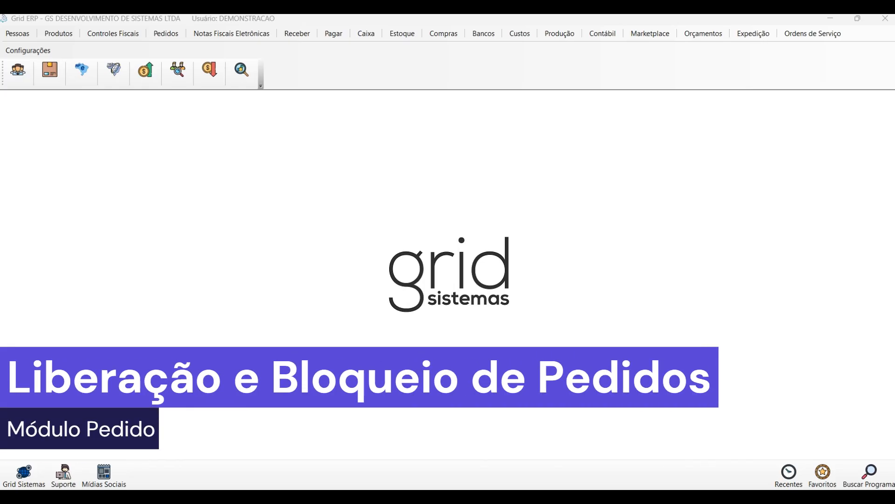
- Open the sales order release and blocking form, Liberação/Bloqueio de Pedido de Venda, and reposition its window
{"action": "left_click", "coordinate": [177, 36]}
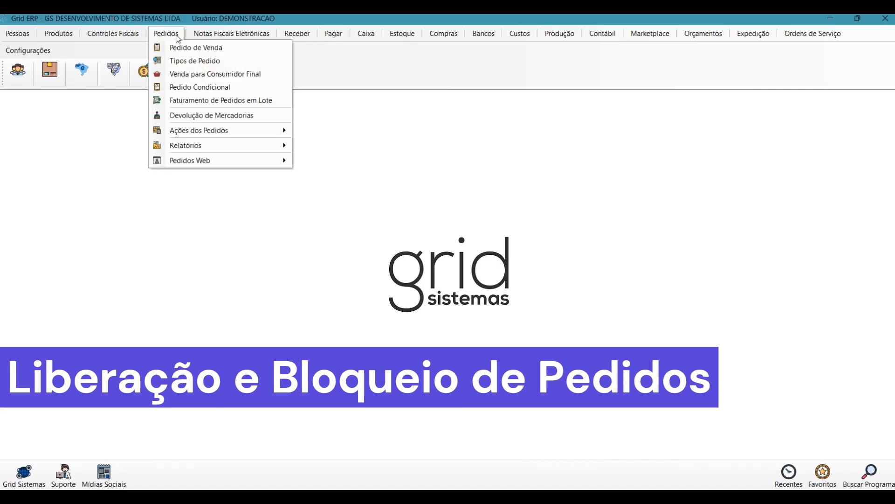
{"action": "mouse_move", "coordinate": [210, 131]}
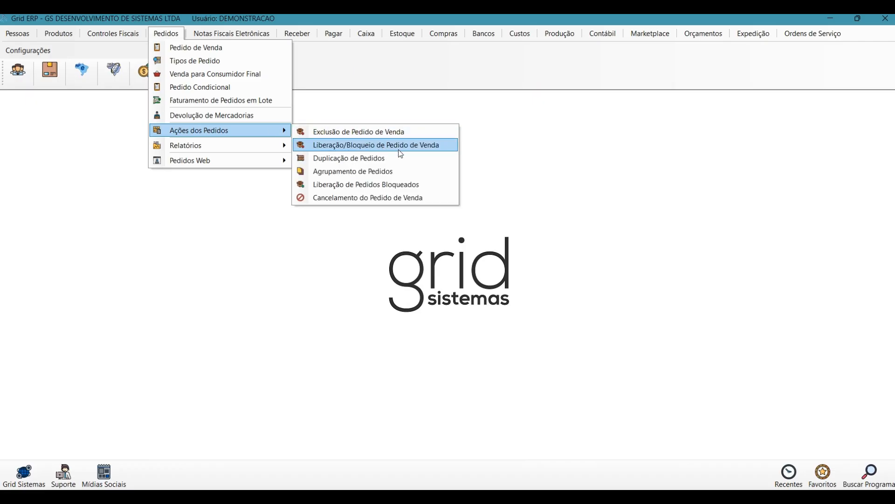
{"action": "left_click", "coordinate": [373, 144]}
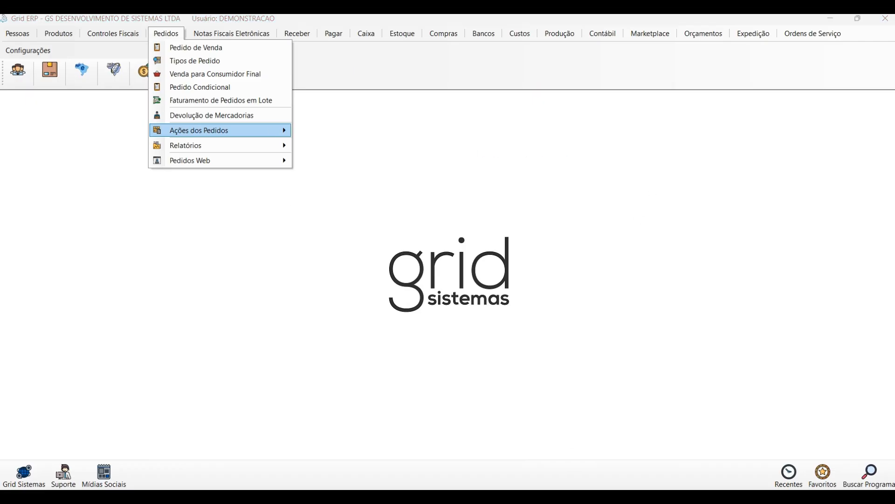
{"action": "left_click_drag", "start_coordinate": [198, 87], "coordinate": [243, 112]}
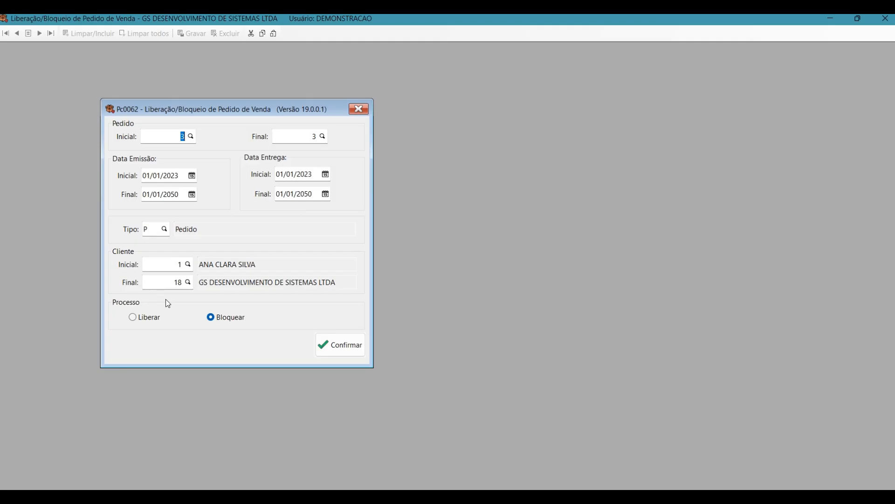
- Release sales order 3 by choosing it as the initial and final order and processing it with the Liberar option
{"action": "left_click", "coordinate": [149, 318]}
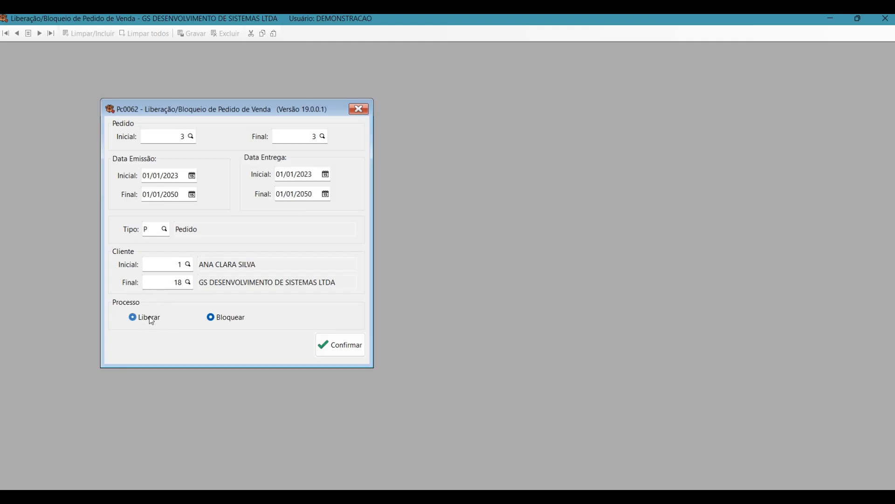
{"action": "left_click", "coordinate": [235, 321]}
{"action": "left_click", "coordinate": [192, 139]}
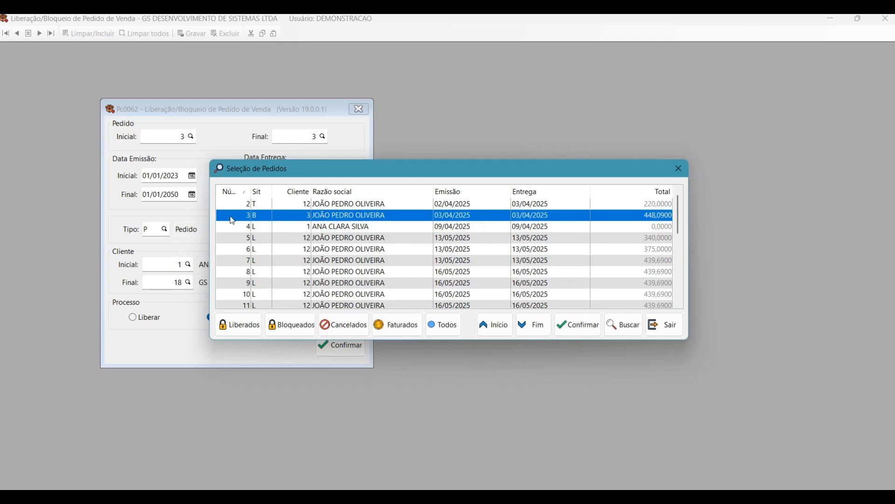
{"action": "double_click", "coordinate": [233, 220]}
{"action": "key", "text": "Tab"}
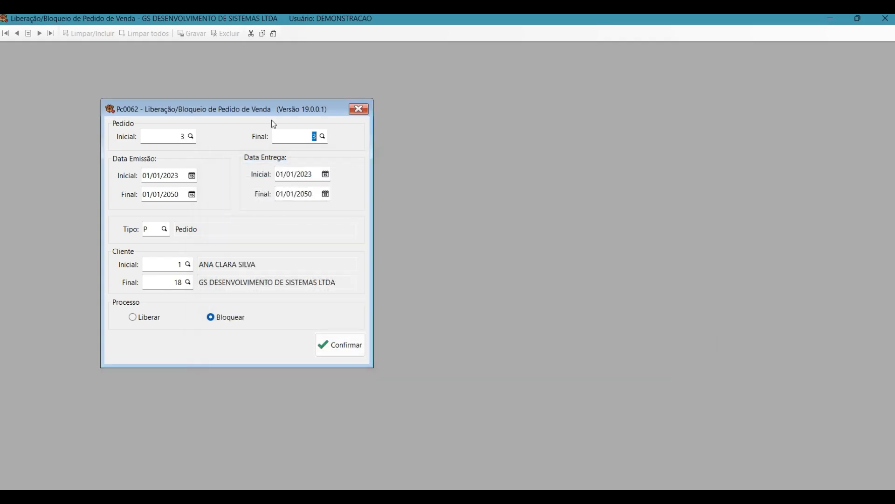
{"action": "left_click", "coordinate": [155, 319]}
{"action": "left_click", "coordinate": [334, 347]}
{"action": "left_click", "coordinate": [464, 297]}
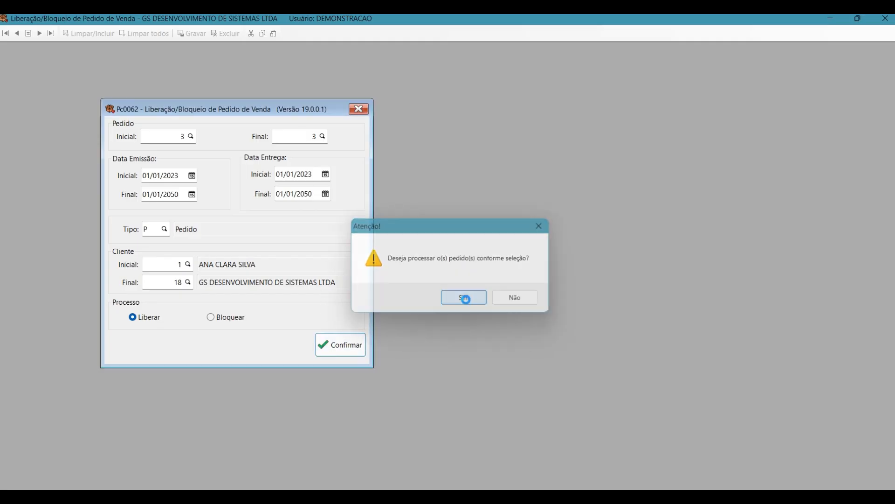
{"action": "left_click", "coordinate": [489, 297]}
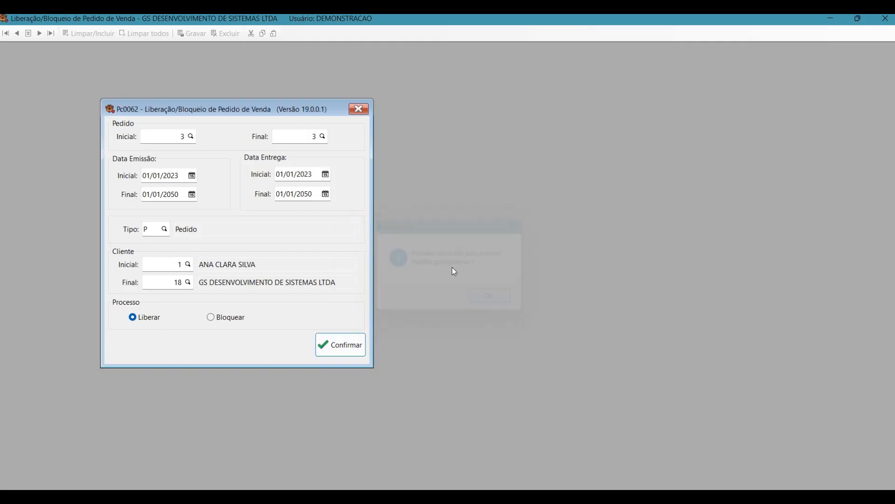
- Check order 3 in the order list, and set the order range to be processed from 3 to 15
{"action": "left_click", "coordinate": [190, 140]}
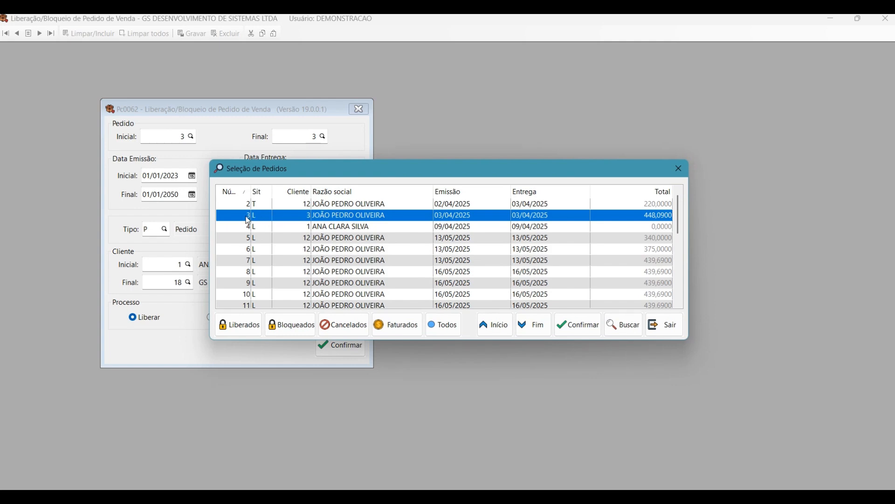
{"action": "double_click", "coordinate": [248, 220]}
{"action": "left_click", "coordinate": [323, 137]}
{"action": "scroll", "coordinate": [238, 294], "scroll_direction": "down", "scroll_amount": 2}
{"action": "scroll", "coordinate": [233, 278], "scroll_direction": "down", "scroll_amount": 2}
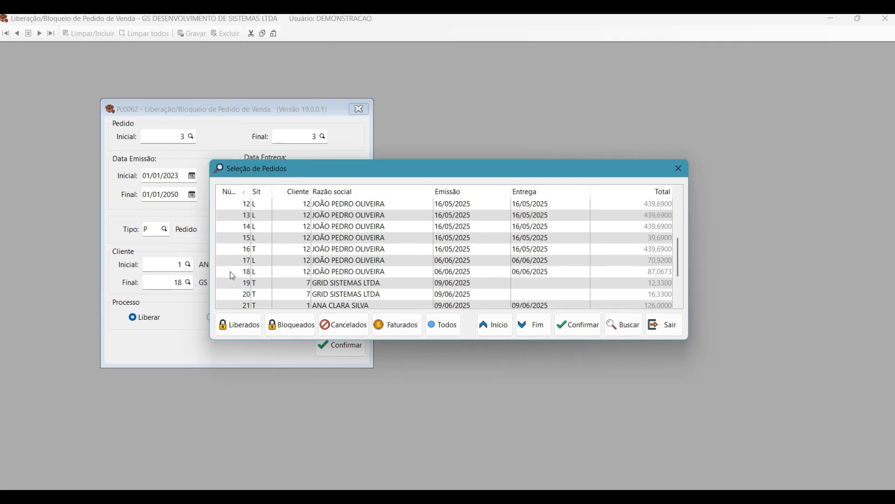
{"action": "double_click", "coordinate": [237, 238]}
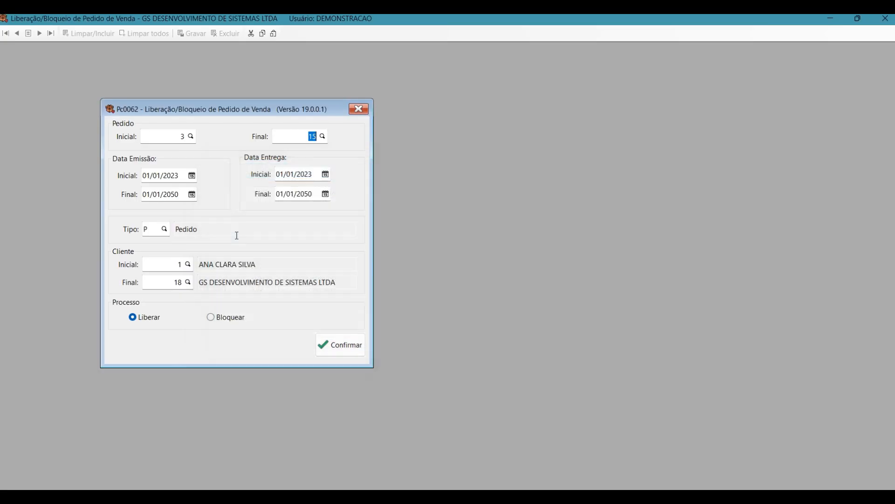
{"action": "left_click", "coordinate": [184, 137]}
- Set the process to Bloquear, review the orders in the range, and block sales orders 3 to 15
{"action": "left_click", "coordinate": [233, 317]}
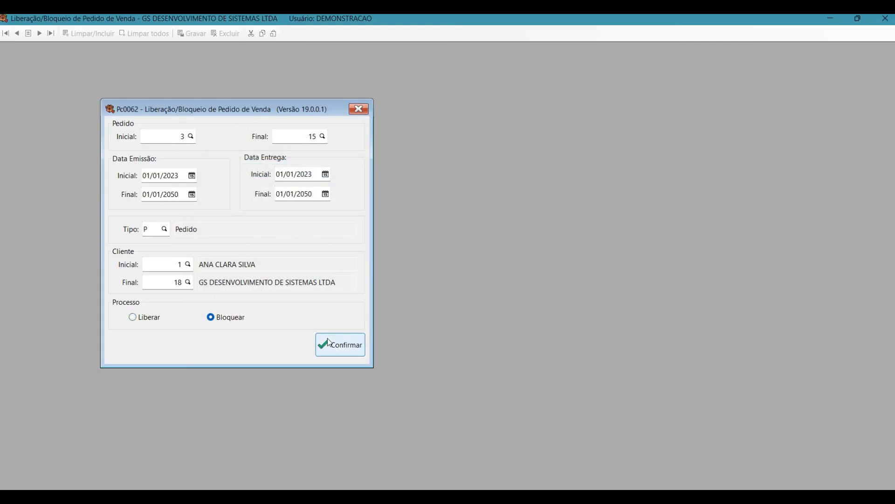
{"action": "left_click", "coordinate": [192, 136]}
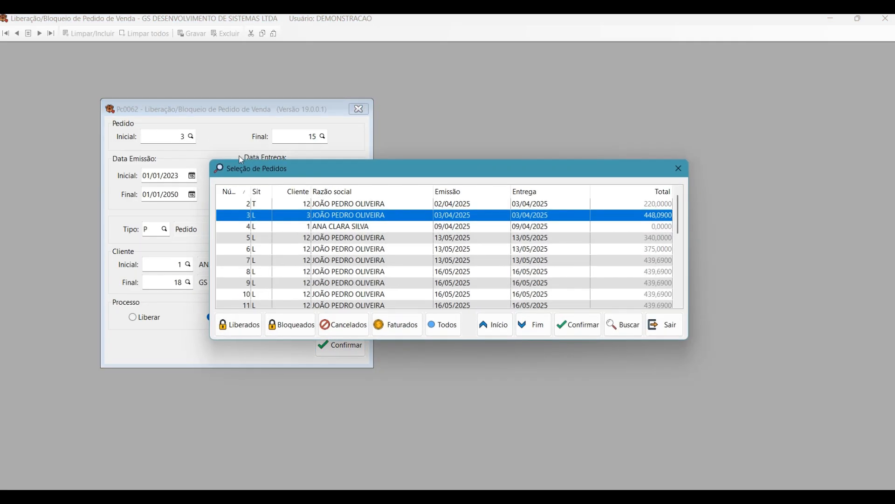
{"action": "scroll", "coordinate": [257, 259], "scroll_direction": "down", "scroll_amount": 2}
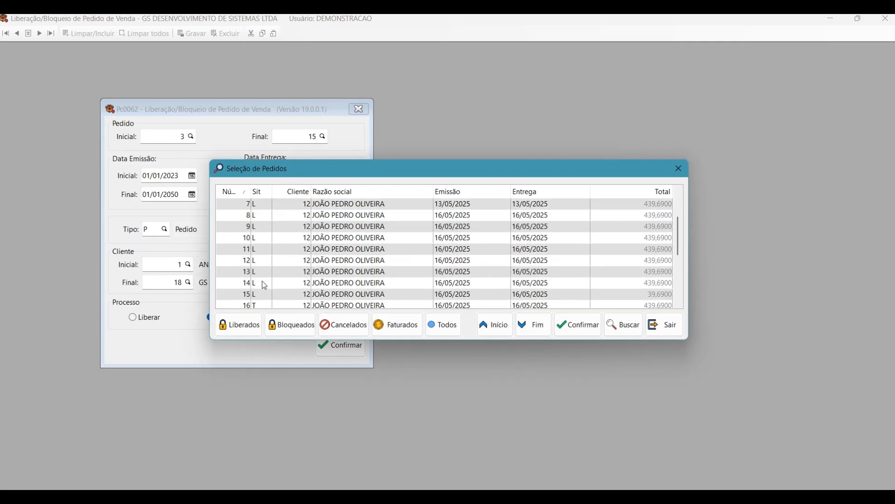
{"action": "left_click", "coordinate": [678, 168]}
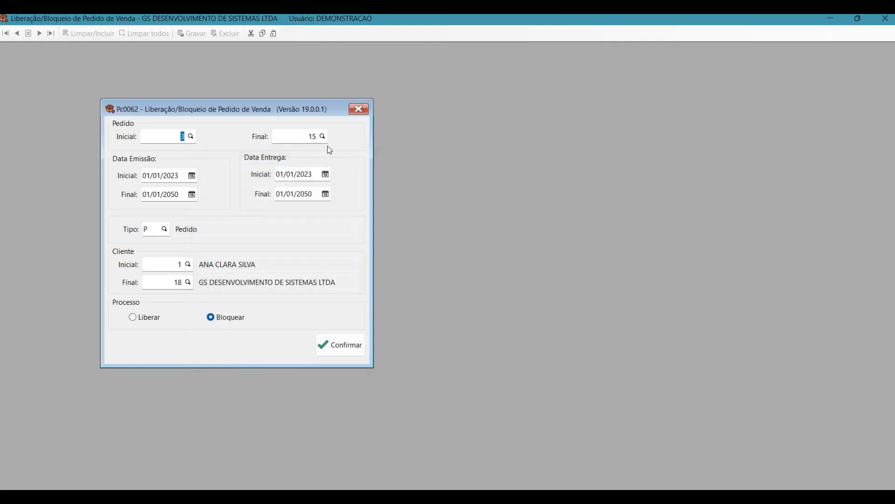
{"action": "left_click", "coordinate": [348, 345]}
{"action": "left_click", "coordinate": [457, 302]}
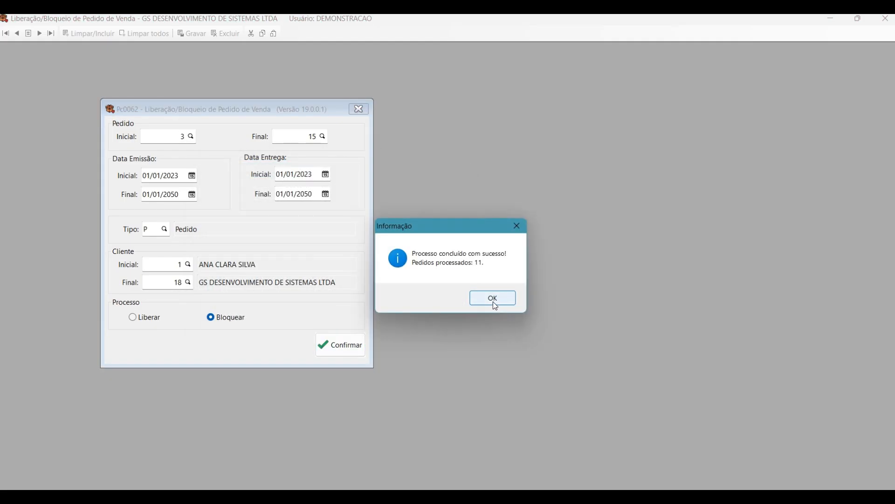
- Check the status of the blocked orders in the initial order's selection list, and close the list
{"action": "left_click", "coordinate": [494, 301]}
{"action": "left_click", "coordinate": [193, 141]}
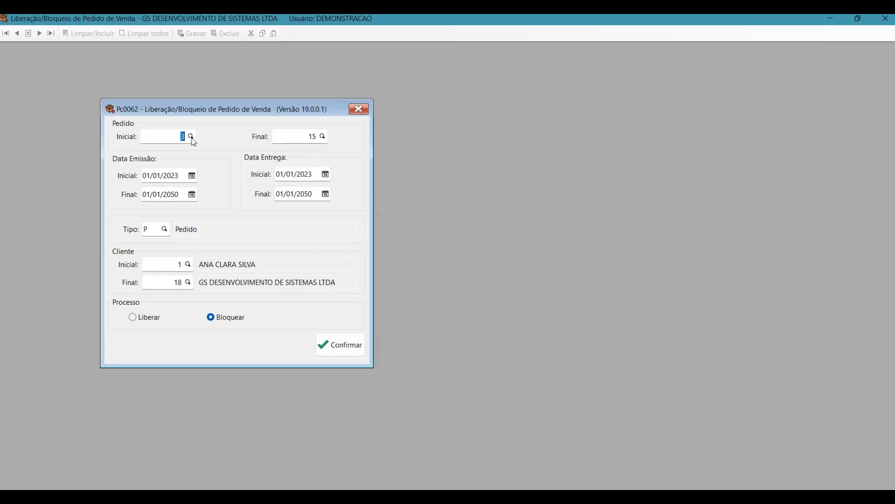
{"action": "left_click", "coordinate": [193, 141]}
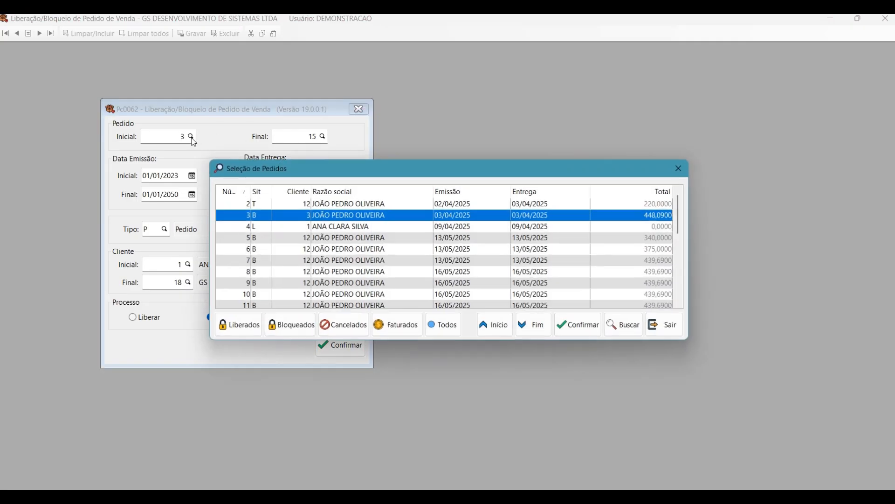
{"action": "left_click", "coordinate": [243, 227]}
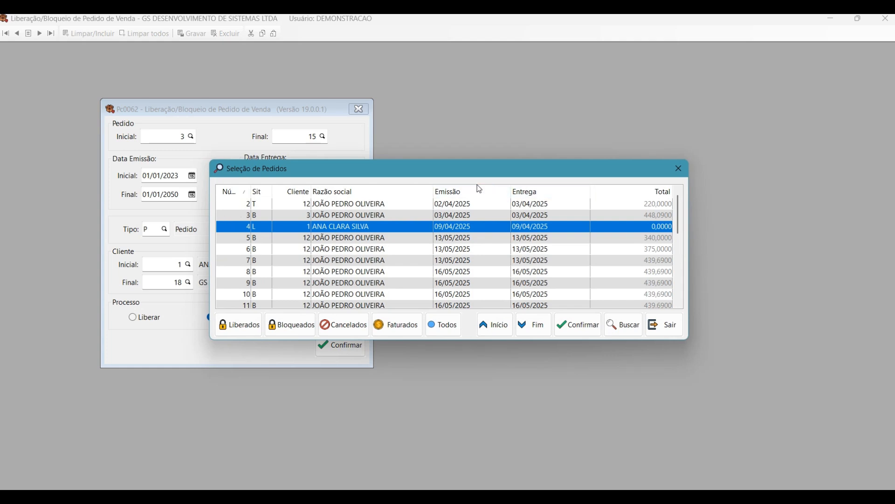
{"action": "scroll", "coordinate": [351, 187], "scroll_direction": "down", "scroll_amount": 2}
{"action": "scroll", "coordinate": [316, 205], "scroll_direction": "up", "scroll_amount": 2}
{"action": "left_click", "coordinate": [683, 173]}
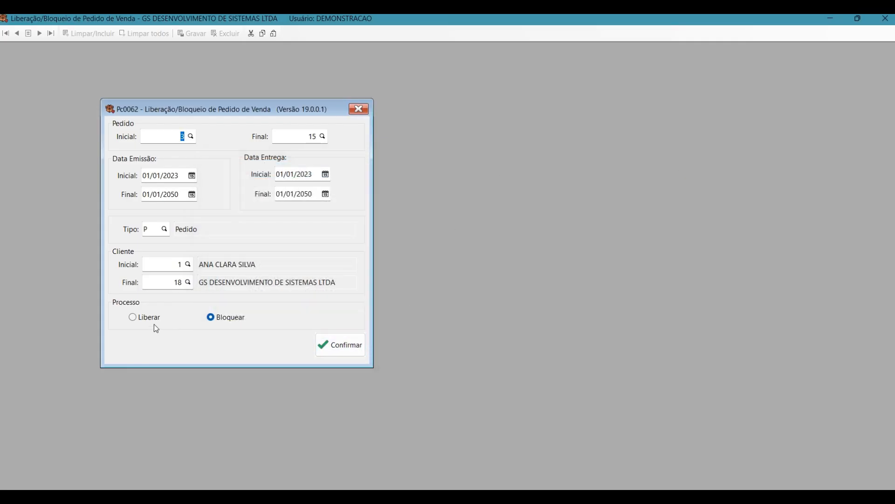
- Release the same range of sales orders with the Liberar option, and open the order list to check their status
{"action": "left_click", "coordinate": [148, 320]}
{"action": "left_click", "coordinate": [335, 342]}
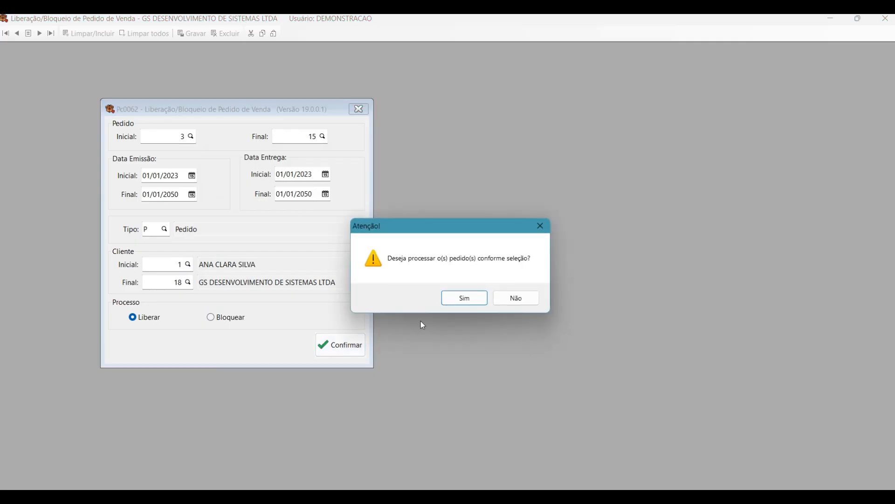
{"action": "left_click", "coordinate": [462, 301]}
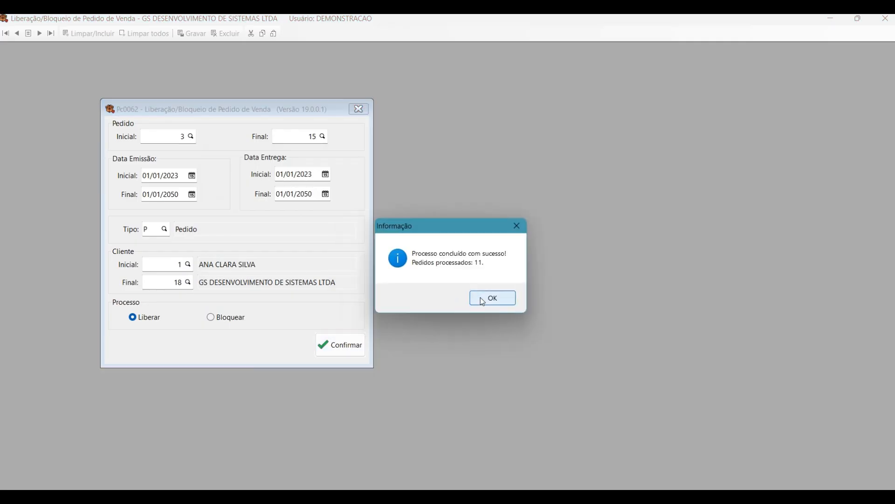
{"action": "left_click", "coordinate": [471, 301]}
{"action": "left_click", "coordinate": [190, 136]}
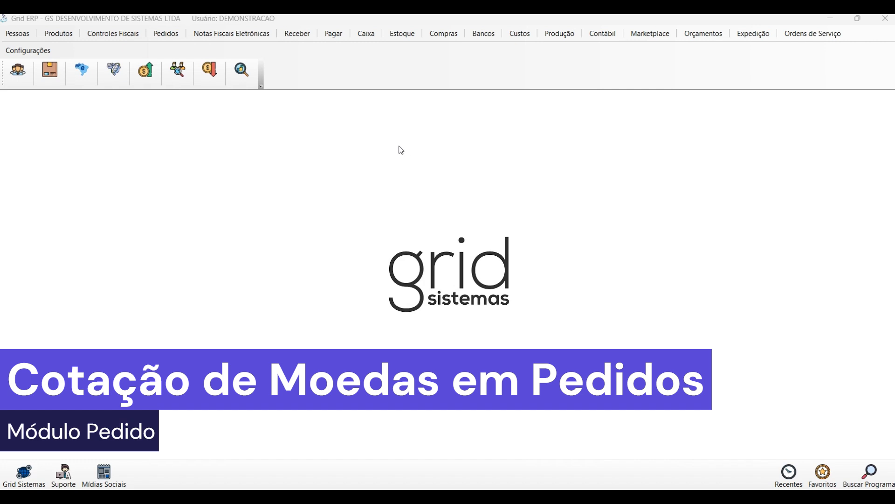
- Open the currency recalculation of the sales order in Pedido de Venda and choose DÓLAR AMERICANO as the currency
{"action": "left_click", "coordinate": [174, 36]}
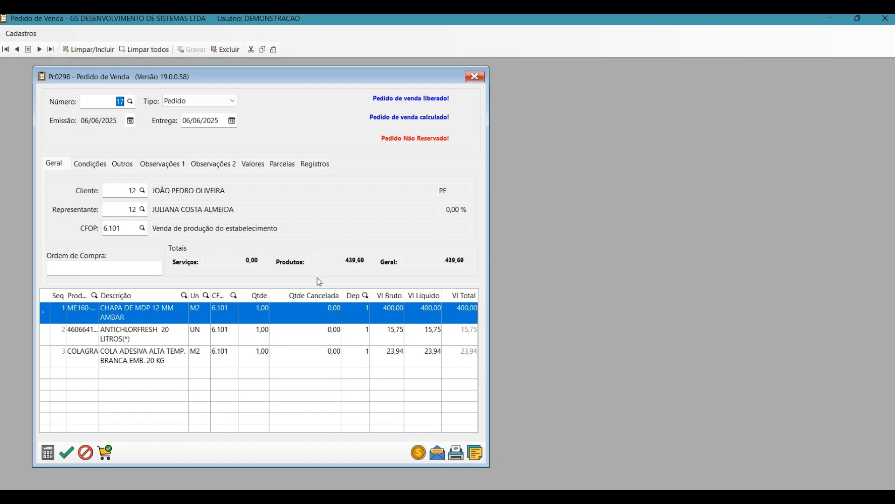
{"action": "left_click", "coordinate": [418, 453]}
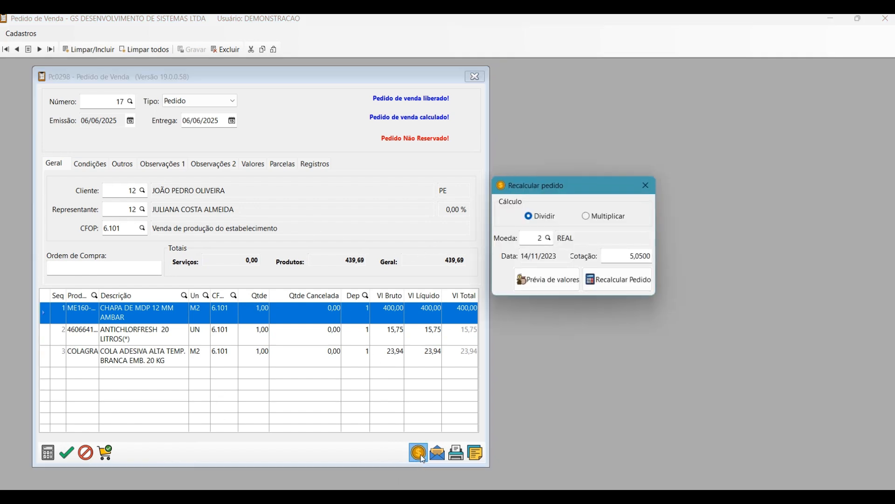
{"action": "left_click", "coordinate": [549, 237]}
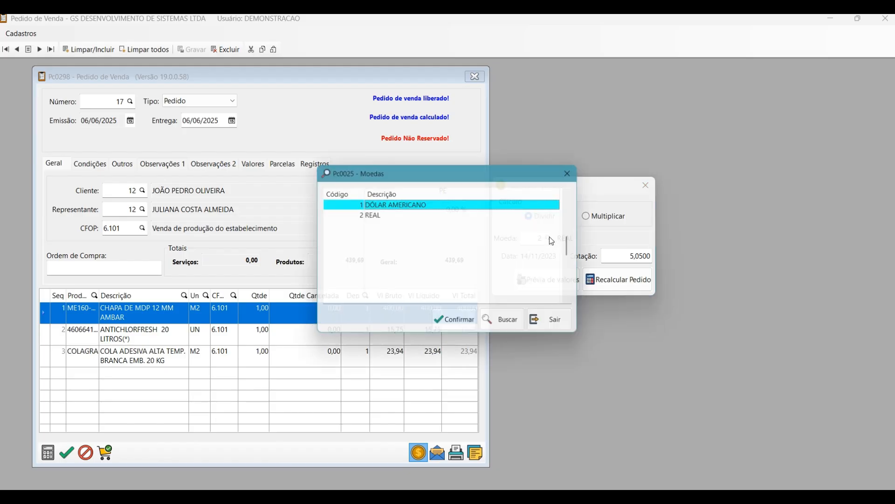
{"action": "left_click", "coordinate": [352, 216]}
{"action": "double_click", "coordinate": [351, 203]}
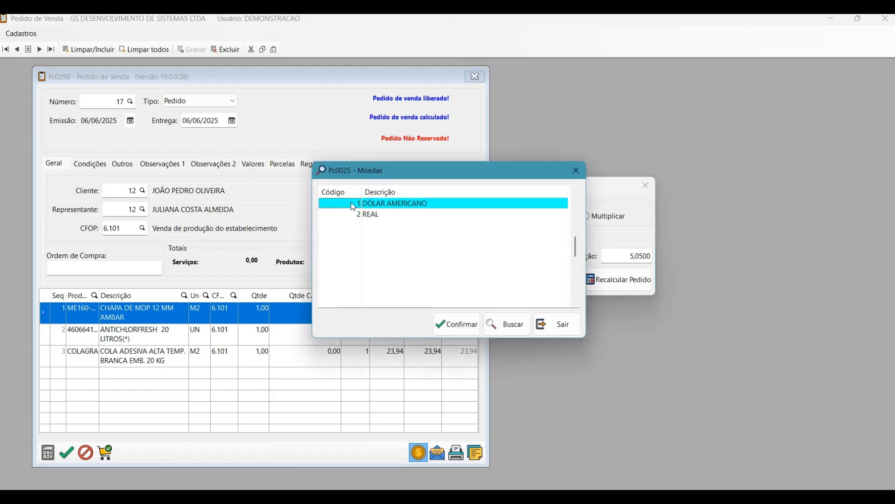
- Set the exchange rate to 6,20 and preview the order's values divided by that rate
{"action": "key", "text": "Tab"}
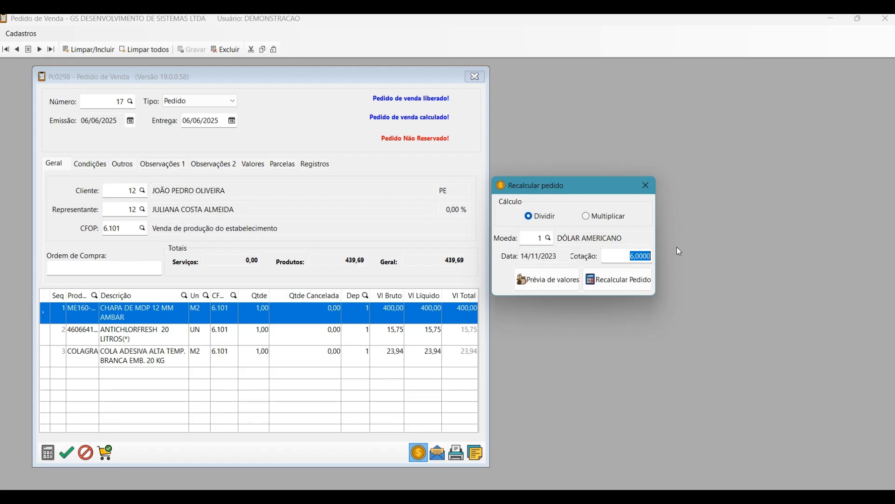
{"action": "type", "text": "6,20"}
{"action": "double_click", "coordinate": [624, 255]}
{"action": "left_click", "coordinate": [543, 279]}
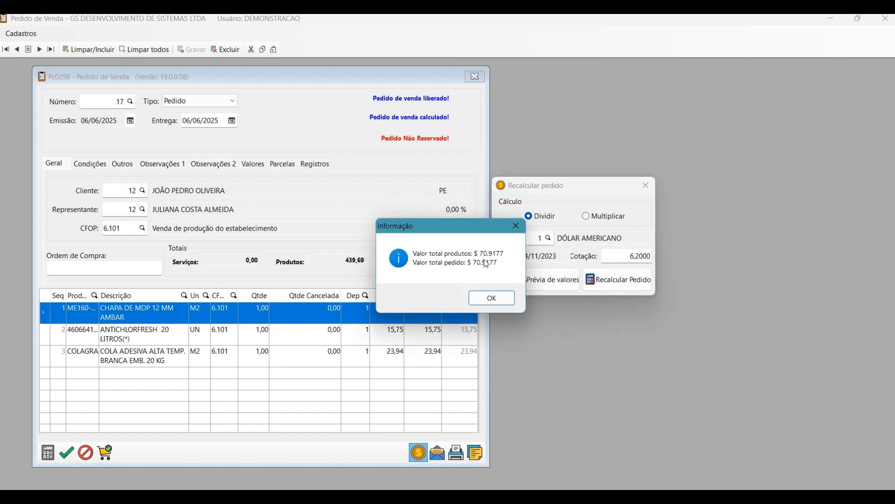
{"action": "left_click_drag", "start_coordinate": [467, 221], "coordinate": [449, 143]}
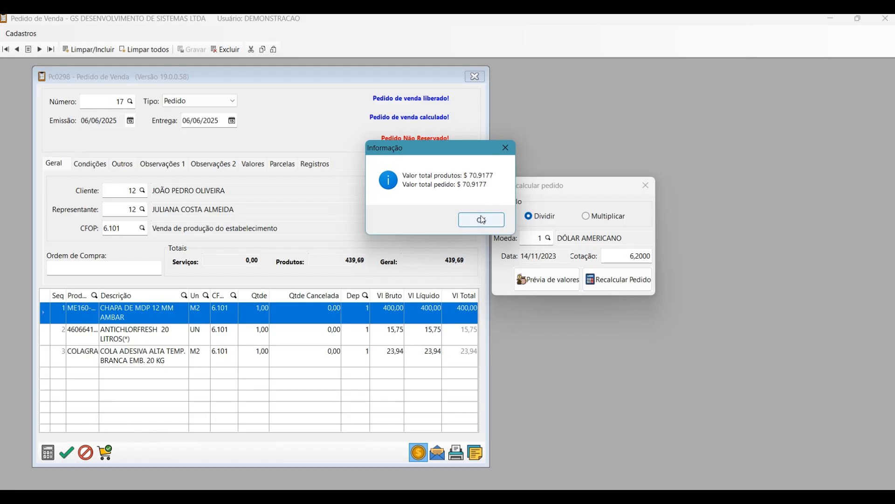
{"action": "left_click_drag", "start_coordinate": [464, 155], "coordinate": [627, 122]}
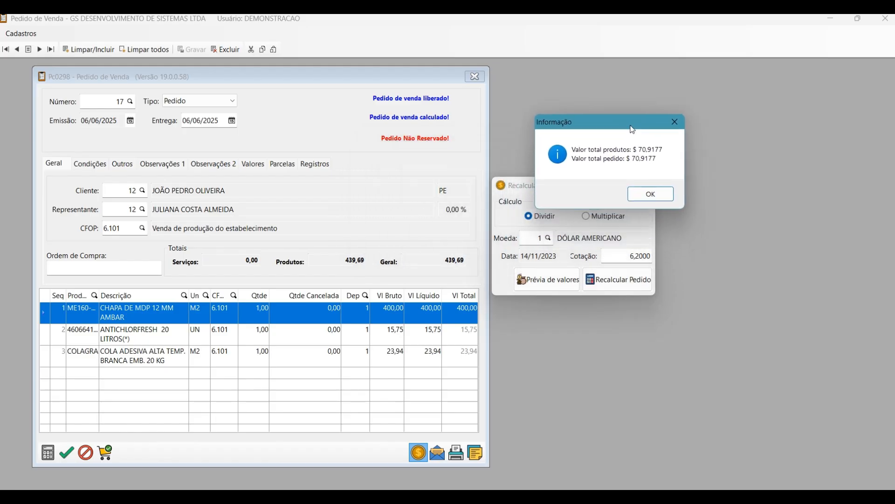
{"action": "left_click", "coordinate": [646, 186]}
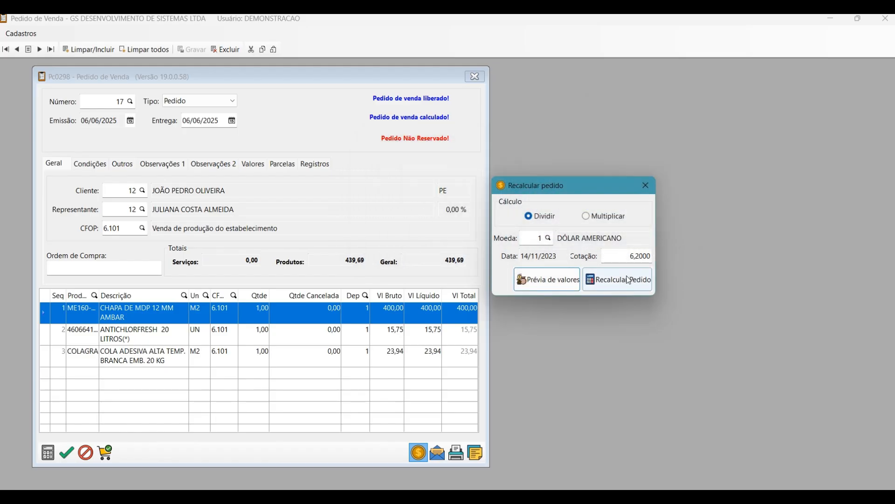
- Apply the dollar rate to the sales order's values, and calculate the order again
{"action": "left_click", "coordinate": [609, 279]}
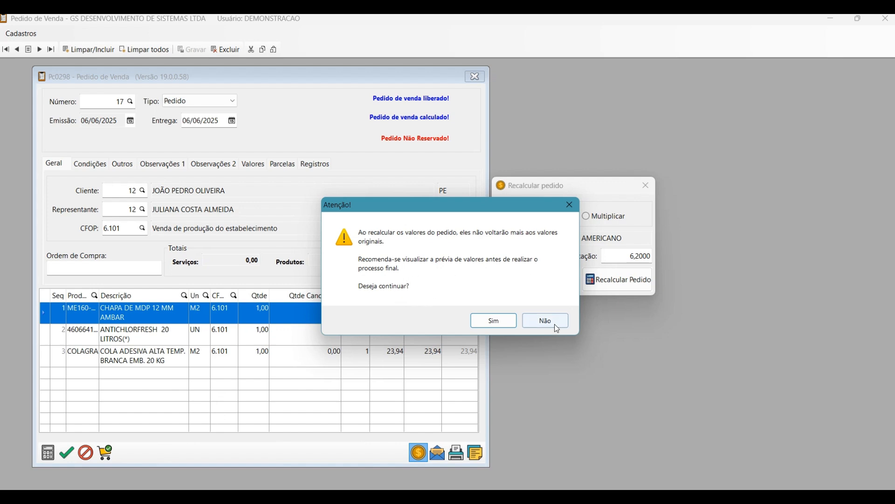
{"action": "left_click", "coordinate": [489, 321]}
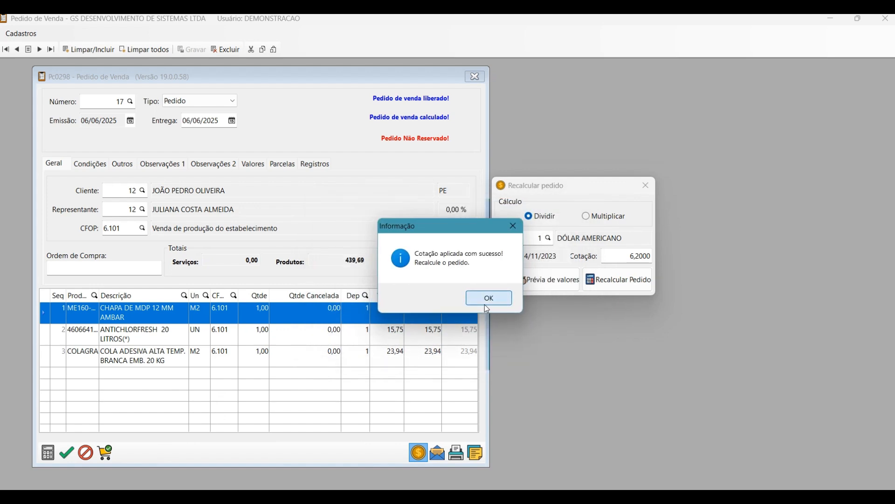
{"action": "left_click", "coordinate": [488, 297]}
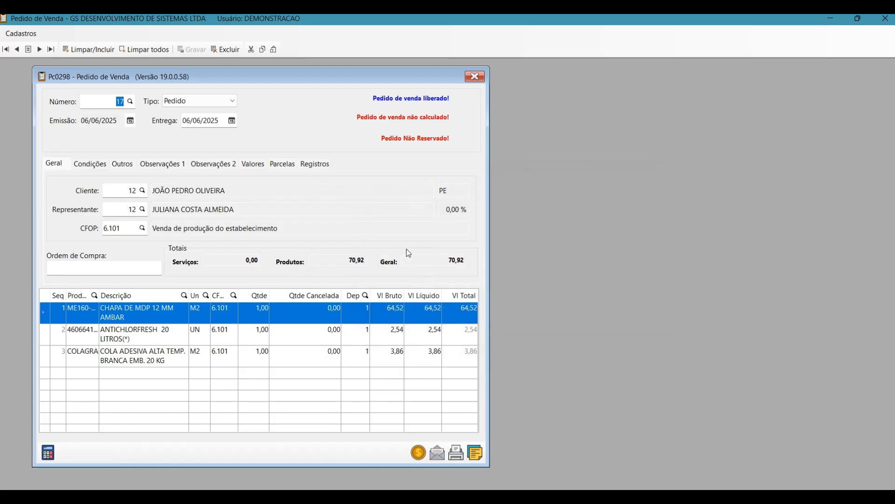
{"action": "left_click", "coordinate": [48, 452]}
{"action": "left_click", "coordinate": [426, 298]}
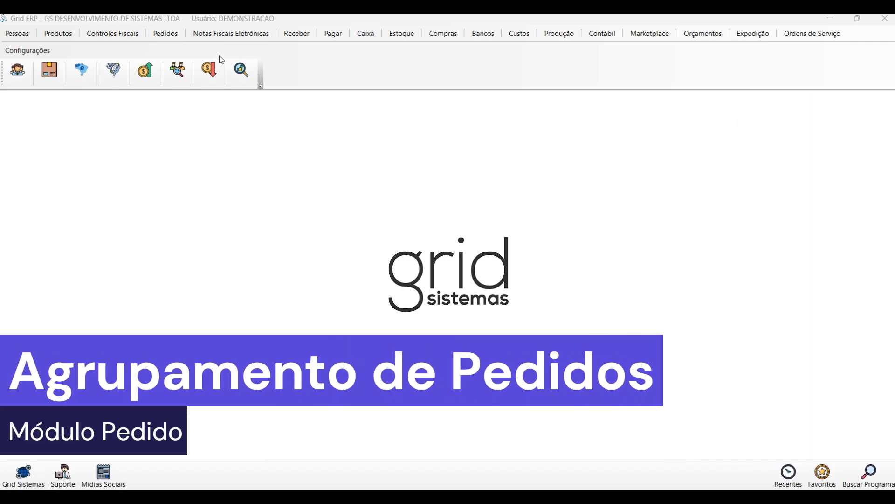
- Open the order grouping form, Agrupamento de Pedidos, and clear all its fields
{"action": "left_click", "coordinate": [170, 37]}
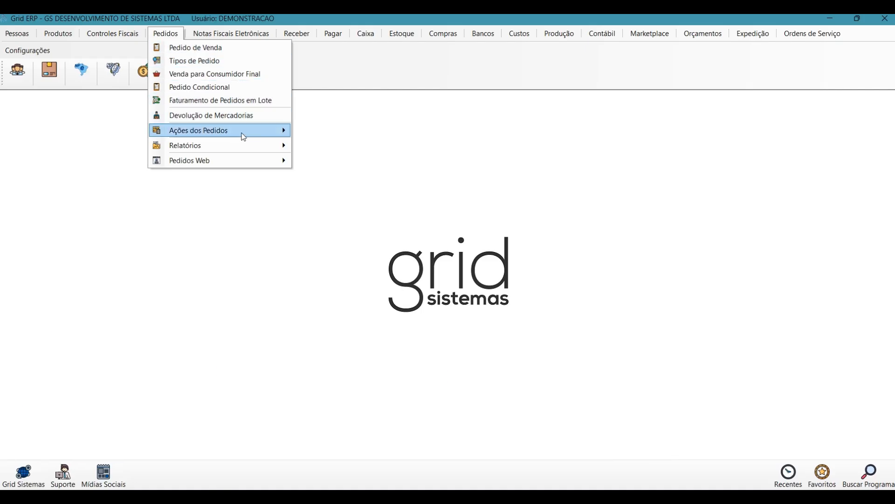
{"action": "mouse_move", "coordinate": [243, 137]}
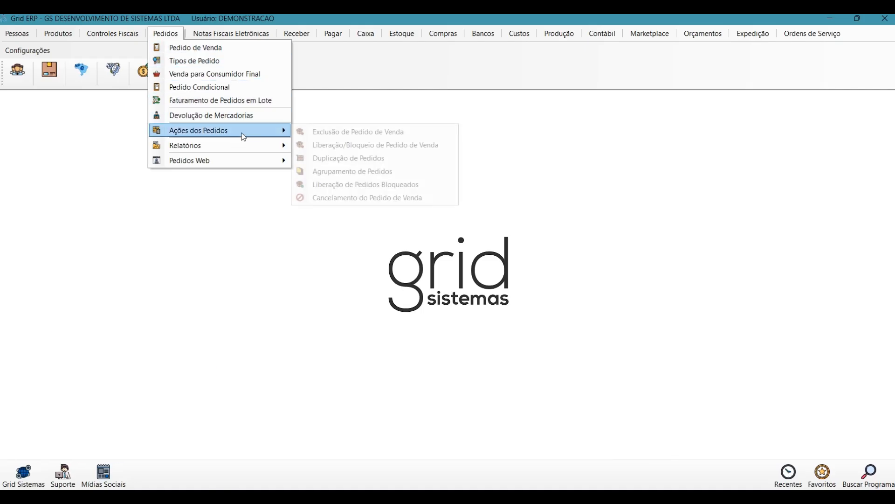
{"action": "left_click", "coordinate": [392, 172]}
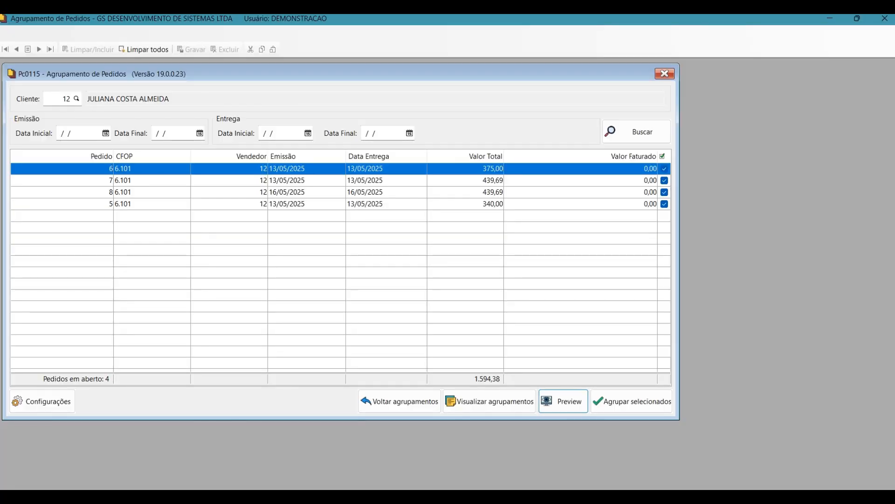
{"action": "left_click", "coordinate": [161, 52]}
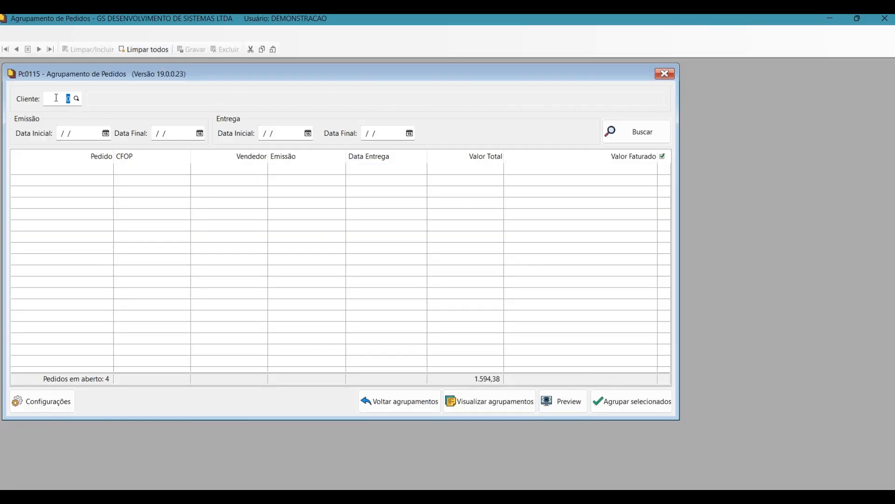
- Choose the customer from the selection list, leave the issue and delivery dates blank, and search for the customer's open orders
{"action": "left_click", "coordinate": [79, 100]}
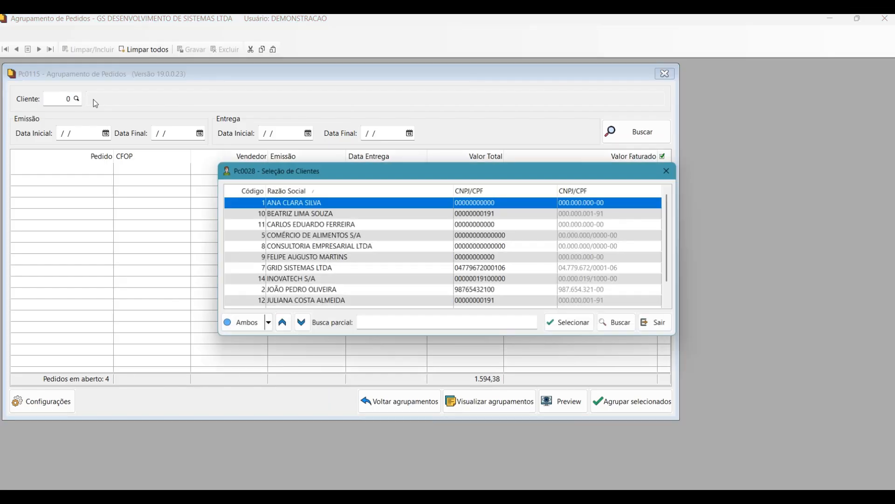
{"action": "left_click", "coordinate": [338, 306]}
{"action": "key", "text": "Return"}
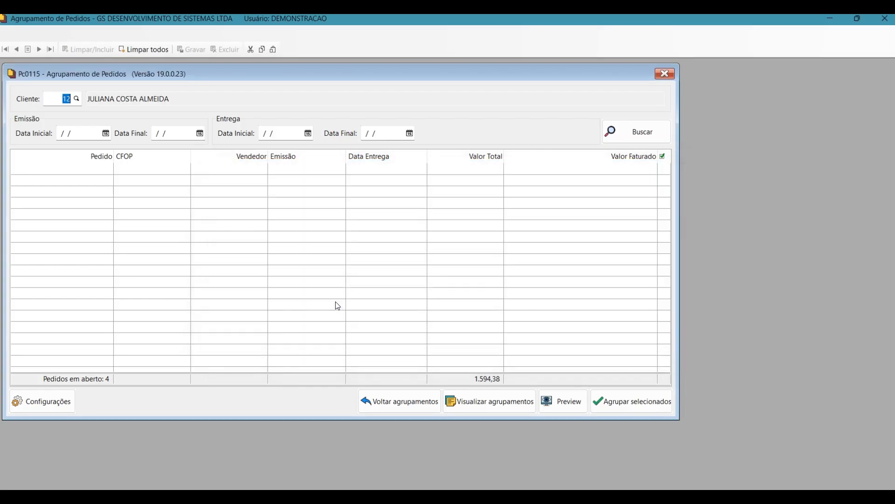
{"action": "key", "text": "Return"}
{"action": "key", "text": "Return"}
{"action": "key", "text": "Return"}
{"action": "key", "text": "Return"}
{"action": "key", "text": "Return"}
{"action": "left_click", "coordinate": [614, 139]}
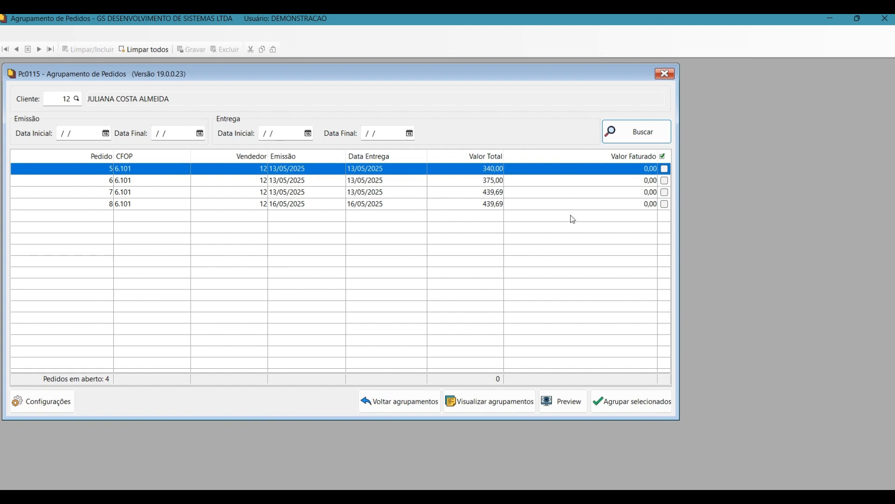
- Save the grouping settings with Comércio as the business type
{"action": "left_click", "coordinate": [73, 397]}
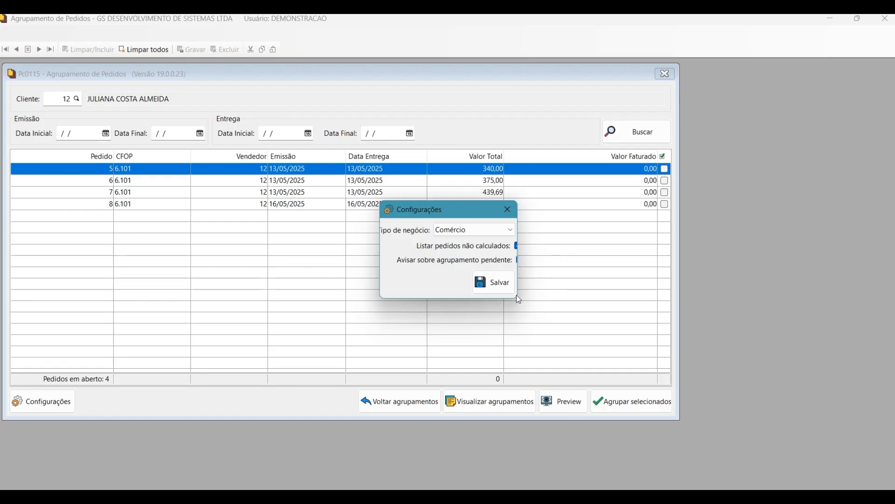
{"action": "left_click", "coordinate": [454, 230]}
{"action": "left_click", "coordinate": [464, 226]}
{"action": "left_click", "coordinate": [500, 277]}
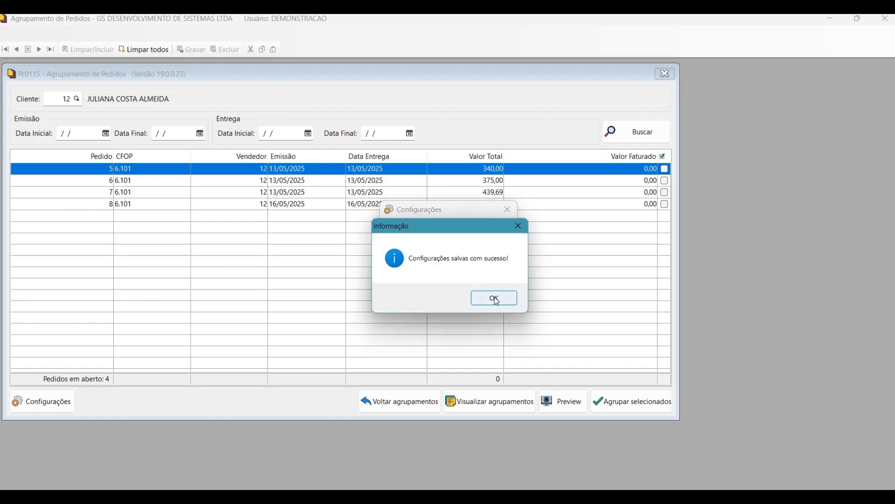
{"action": "left_click", "coordinate": [494, 298]}
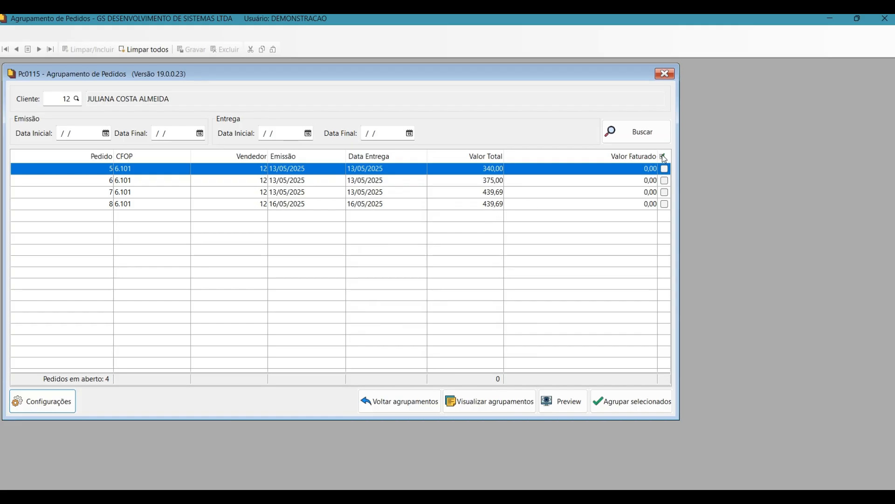
- Group the customer's two open orders worth 439,69 each, and choose to view the new order
{"action": "left_click", "coordinate": [665, 192]}
{"action": "left_click", "coordinate": [665, 205]}
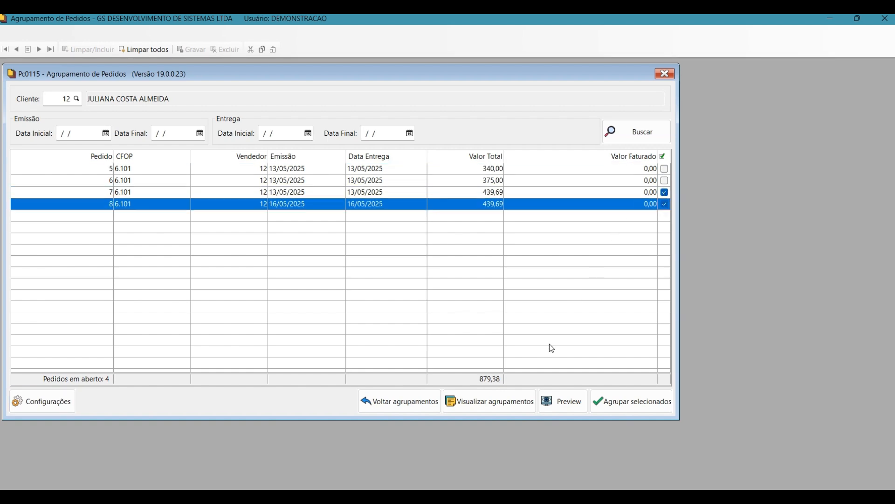
{"action": "left_click", "coordinate": [616, 397]}
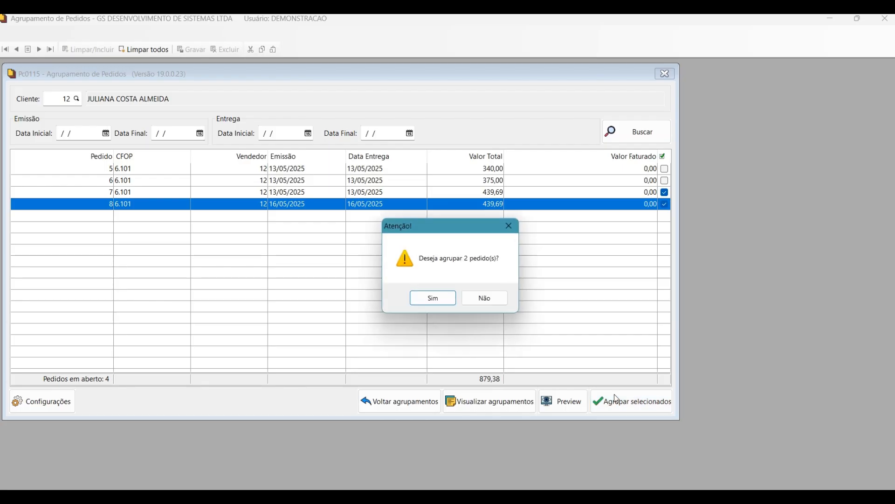
{"action": "left_click", "coordinate": [438, 297]}
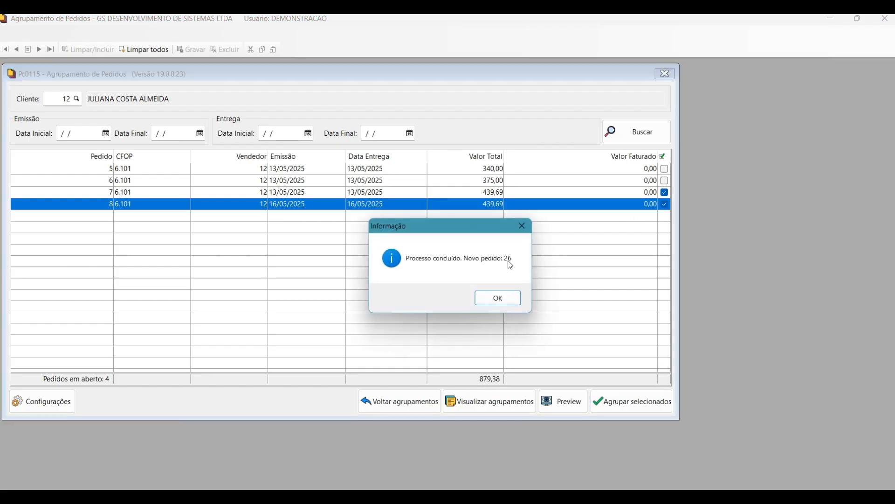
{"action": "left_click", "coordinate": [511, 303]}
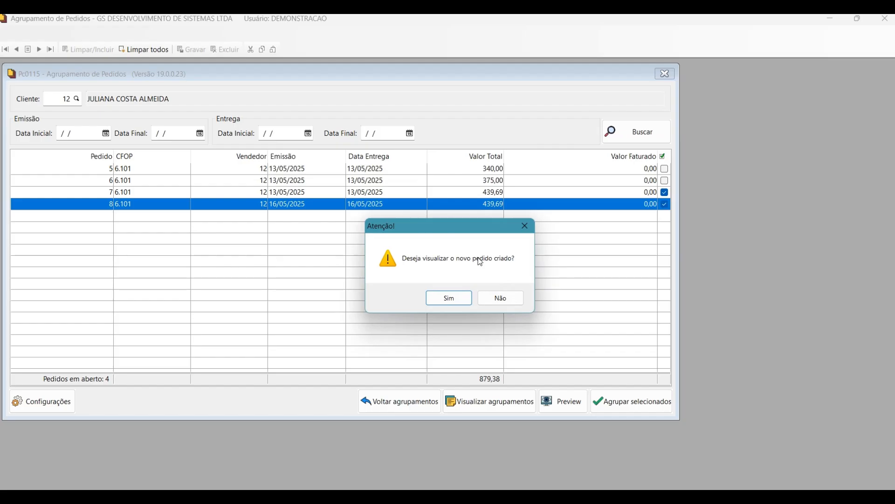
{"action": "left_click", "coordinate": [455, 304]}
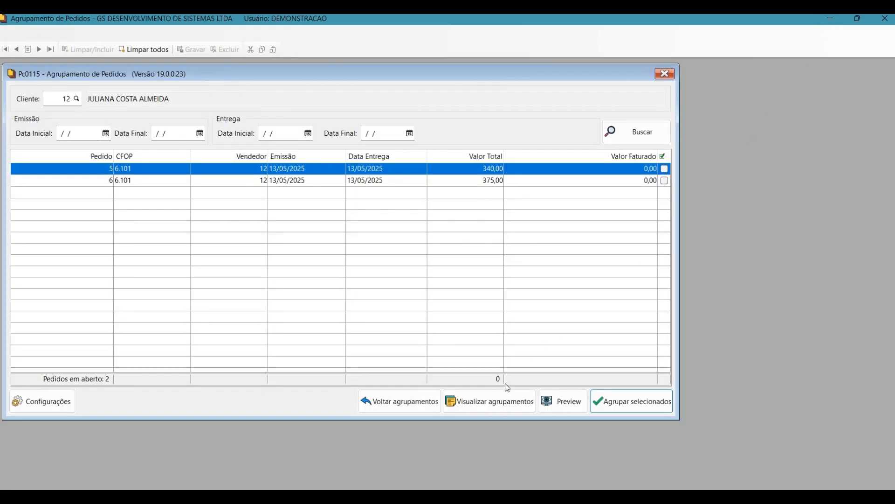
- View the selected customer's existing order groupings and the orders they contain, leaving the date filters blank, and close the view
{"action": "left_click", "coordinate": [490, 402]}
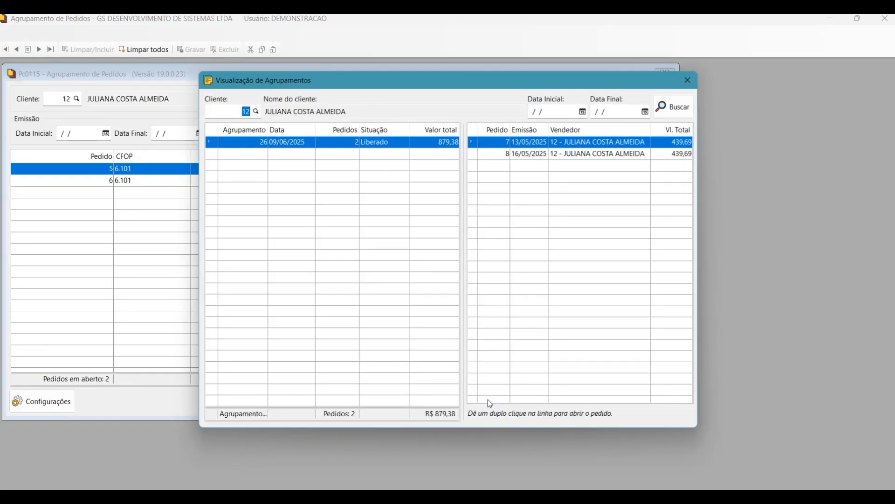
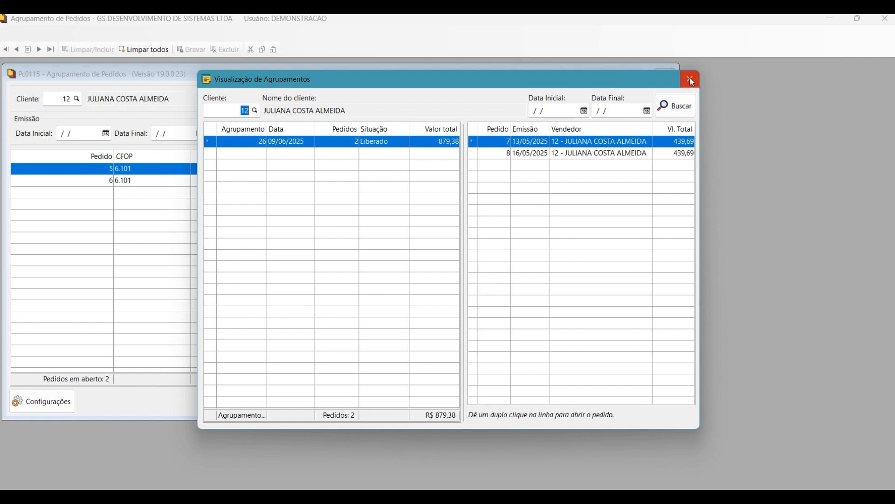
{"action": "key", "text": "Return"}
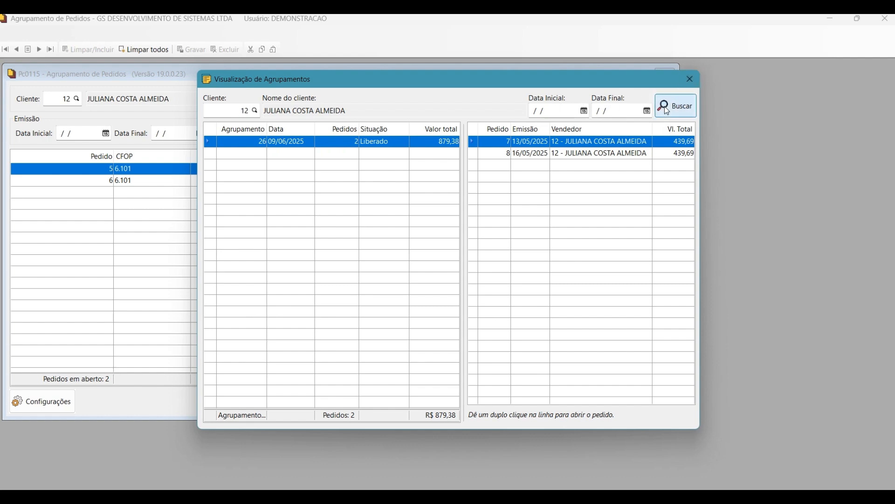
{"action": "left_click", "coordinate": [692, 83]}
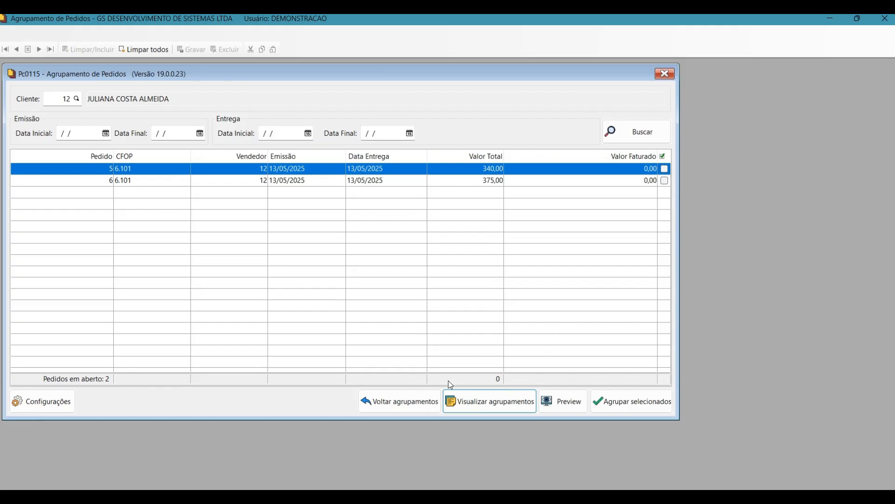
- Revert the customer's 879,38 order grouping dated 09/06/2025, choosing it from the grouping number lookup
{"action": "left_click", "coordinate": [418, 413]}
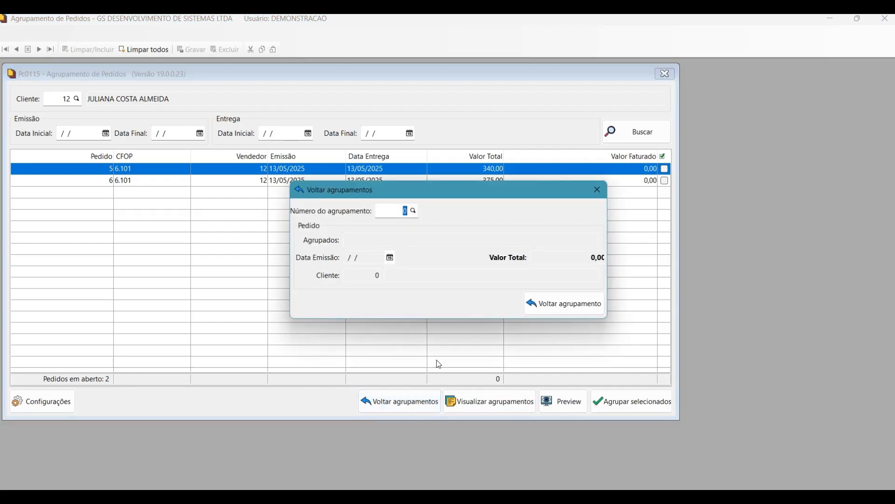
{"action": "left_click", "coordinate": [413, 212]}
{"action": "double_click", "coordinate": [366, 205]}
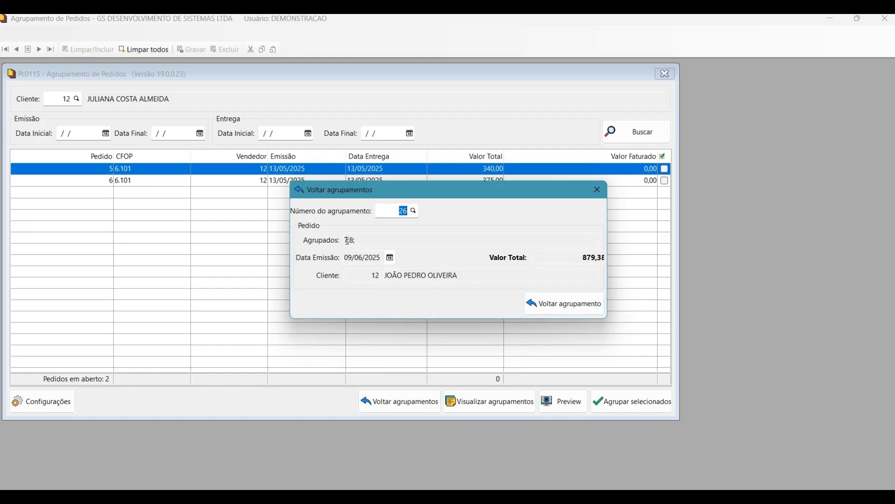
{"action": "left_click", "coordinate": [540, 303]}
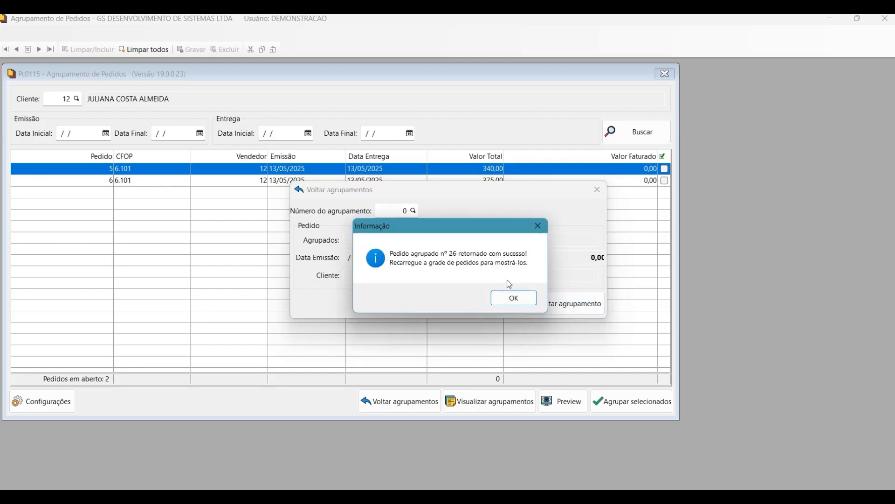
- Close the grouping-return message and dialog, and reload the client's orders in the grid
{"action": "left_click", "coordinate": [511, 300]}
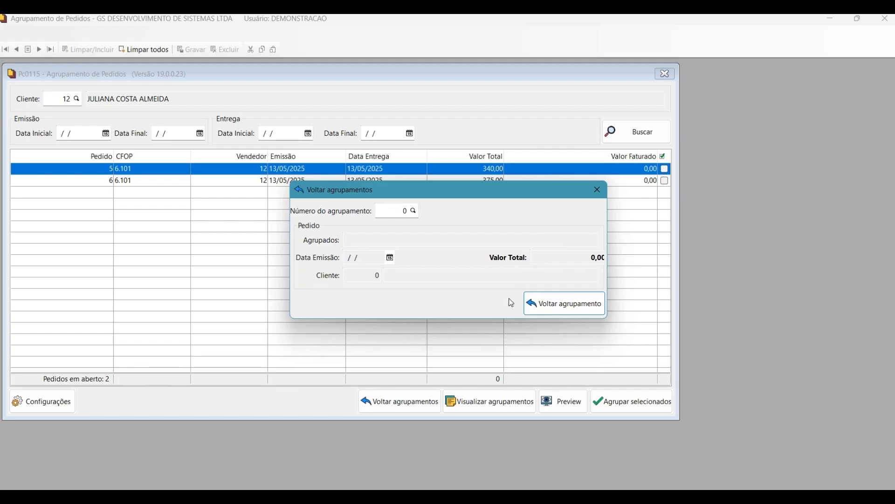
{"action": "left_click", "coordinate": [597, 190]}
{"action": "left_click", "coordinate": [635, 136]}
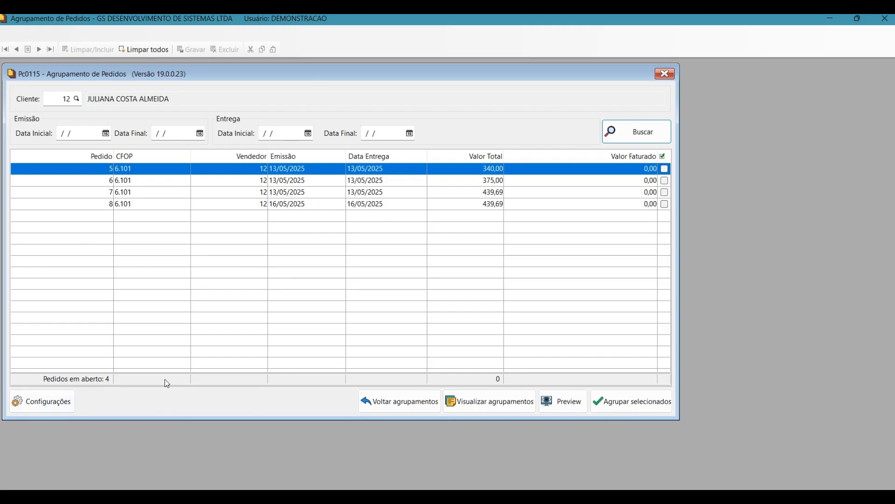
- Mark all of the client's open orders in the grid for a grouping preview
{"action": "left_click", "coordinate": [559, 403]}
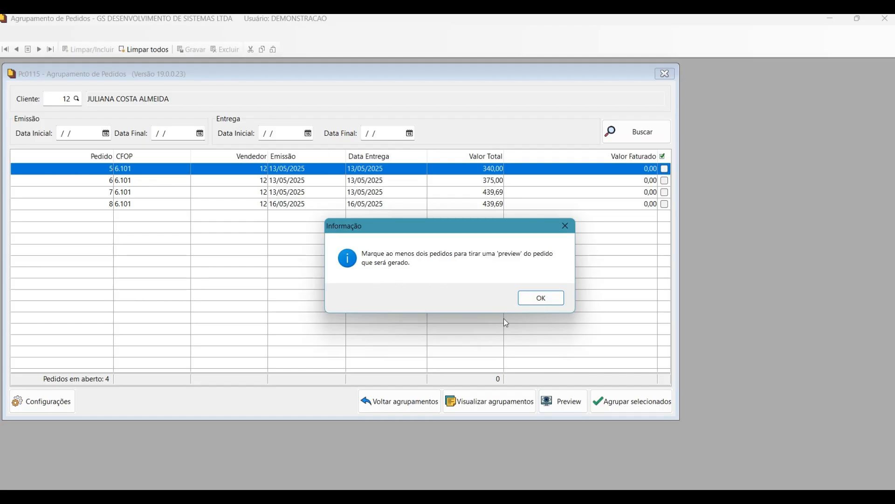
{"action": "left_click", "coordinate": [549, 301]}
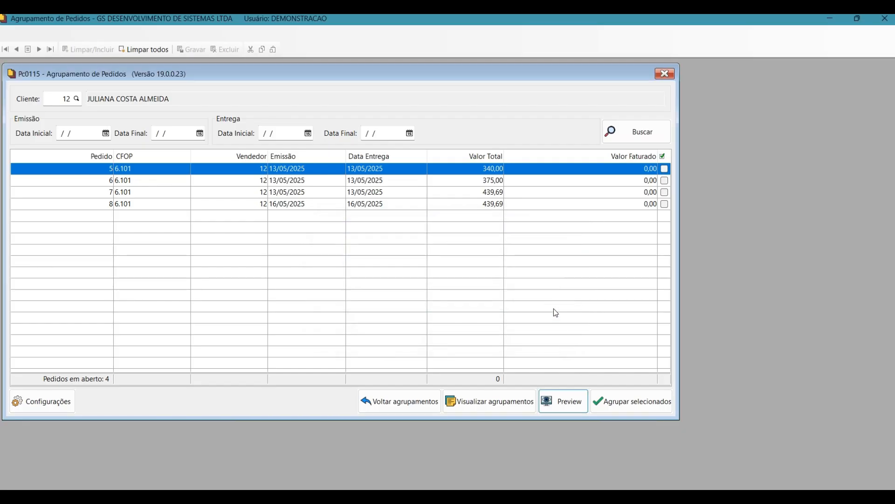
{"action": "left_click", "coordinate": [665, 168]}
{"action": "left_click", "coordinate": [665, 180]}
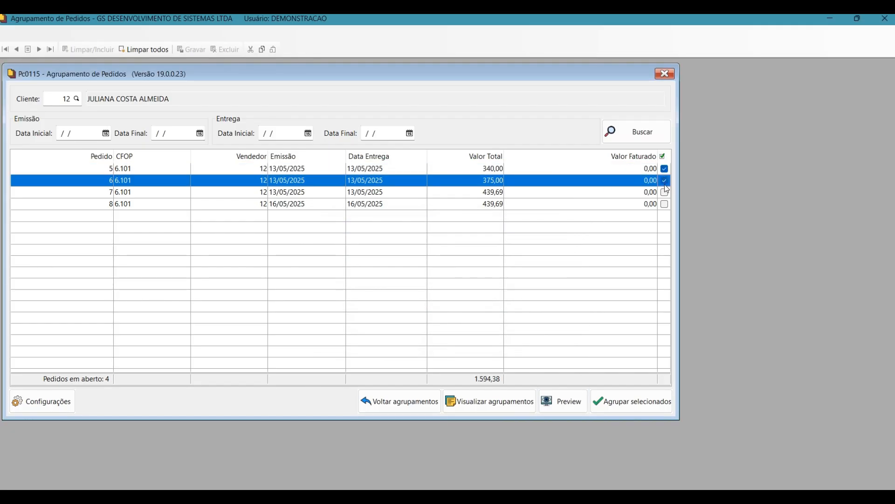
{"action": "left_click", "coordinate": [665, 192]}
{"action": "left_click", "coordinate": [664, 204]}
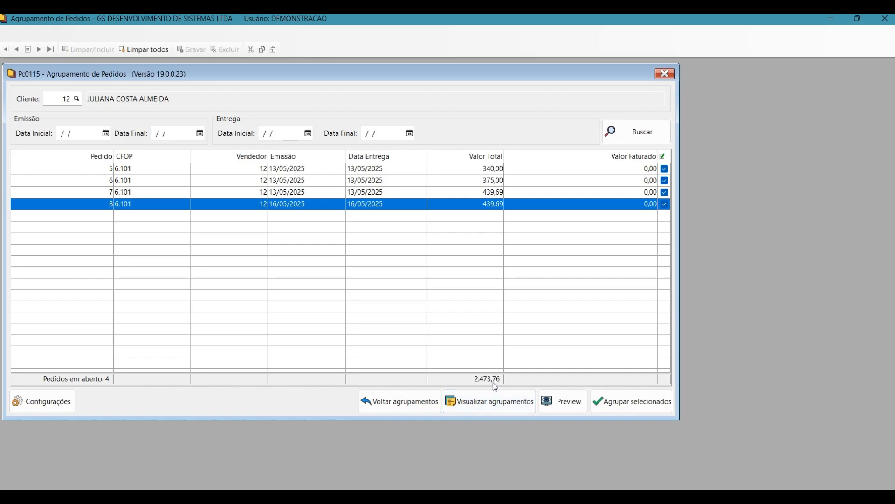
- Generate the preview of the grouped order, review its product lines and total, and close the report
{"action": "left_click", "coordinate": [563, 401]}
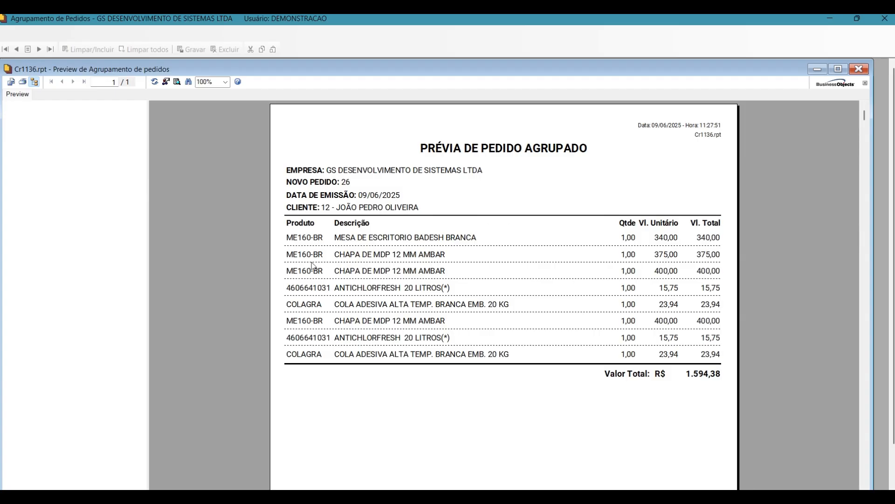
{"action": "scroll", "coordinate": [355, 248], "scroll_direction": "down", "scroll_amount": 5}
{"action": "scroll", "coordinate": [355, 248], "scroll_direction": "up", "scroll_amount": 5}
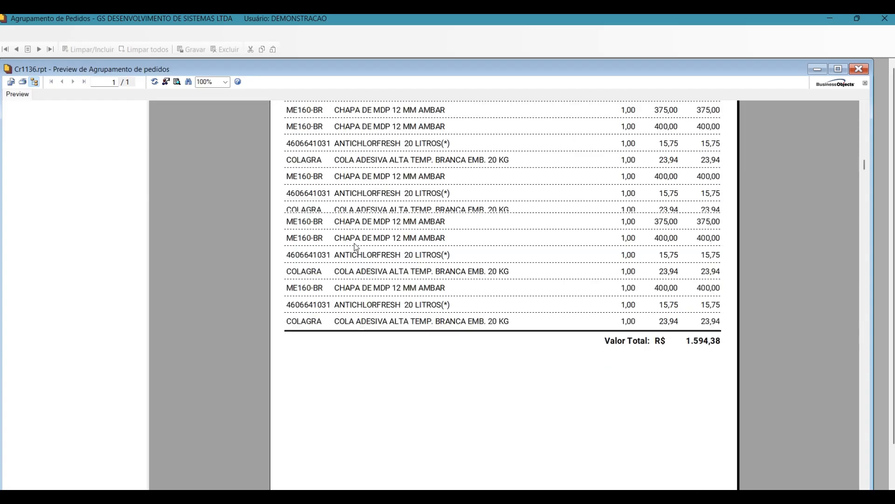
{"action": "left_click", "coordinate": [859, 69]}
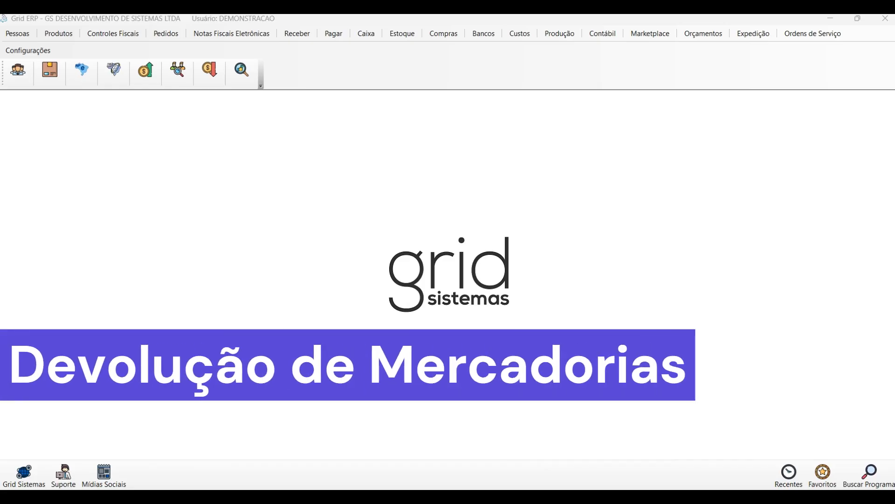
- Open Devolução de Mercadorias from the orders module and view the list of existing returns
{"action": "left_click", "coordinate": [180, 34]}
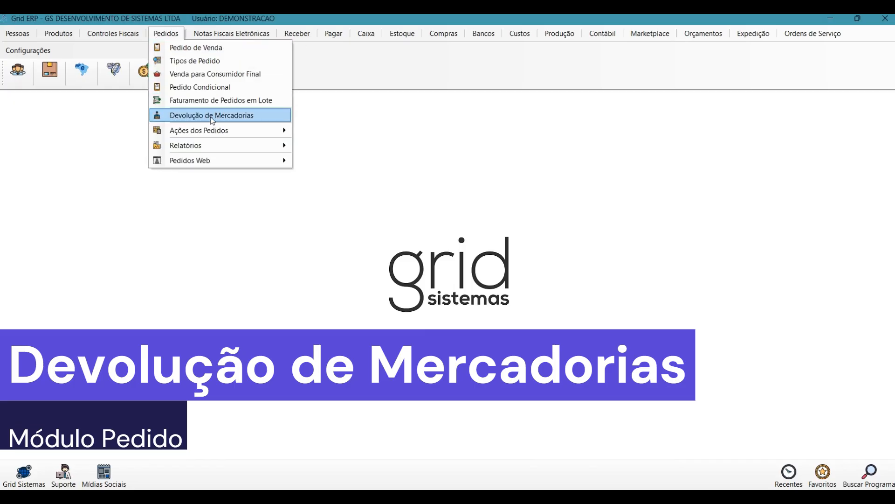
{"action": "left_click", "coordinate": [211, 115]}
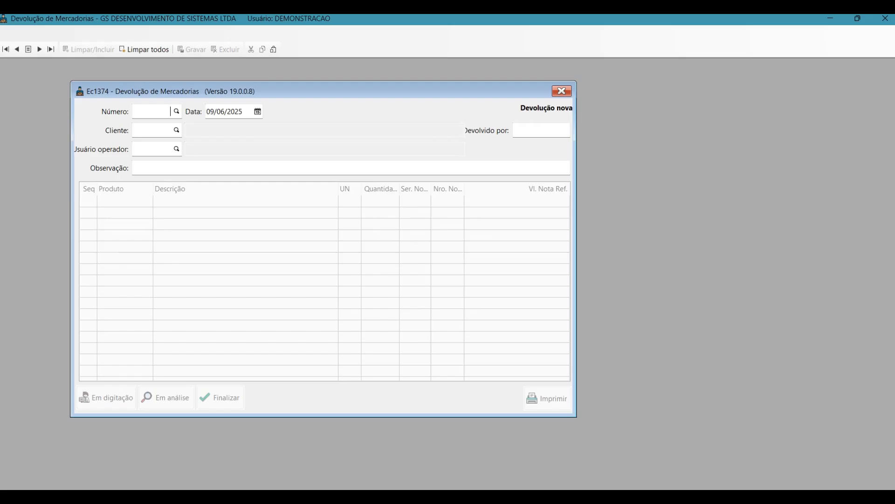
{"action": "left_click", "coordinate": [177, 111]}
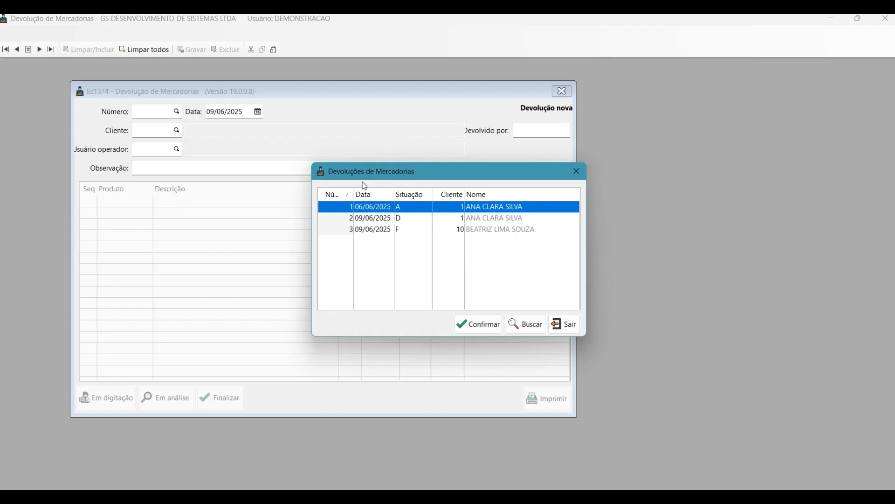
{"action": "left_click_drag", "start_coordinate": [366, 178], "coordinate": [371, 157]}
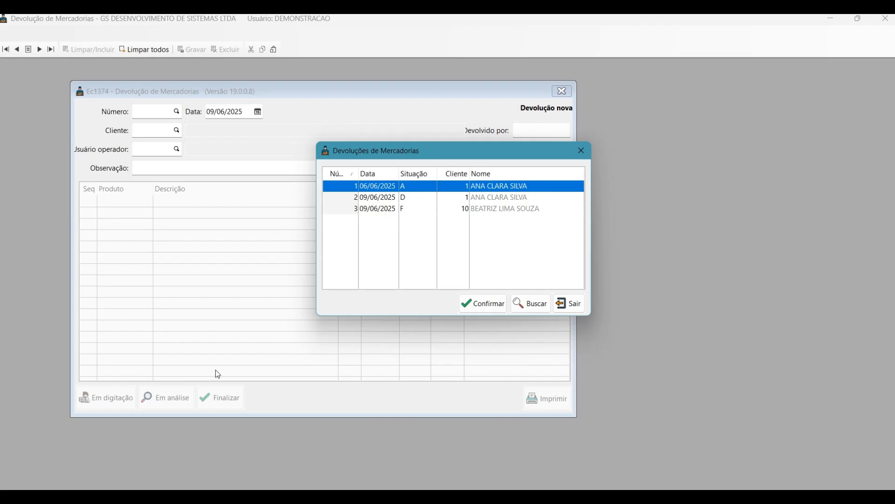
{"action": "left_click", "coordinate": [581, 150]}
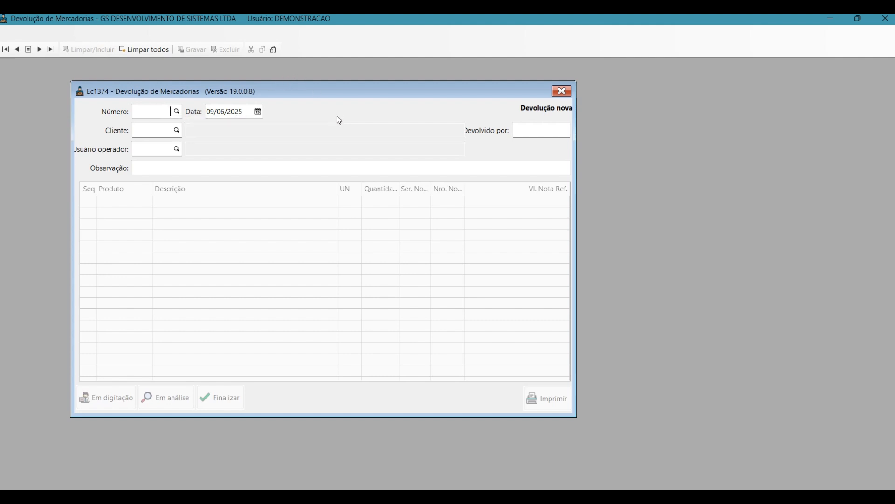
- Set the new return's client to the second customer listed and its operator user to GS DESENVOLVIMENTO DE SISTEMAS LTDA
{"action": "key", "text": "Tab"}
{"action": "key", "text": "Tab"}
{"action": "left_click", "coordinate": [177, 131]}
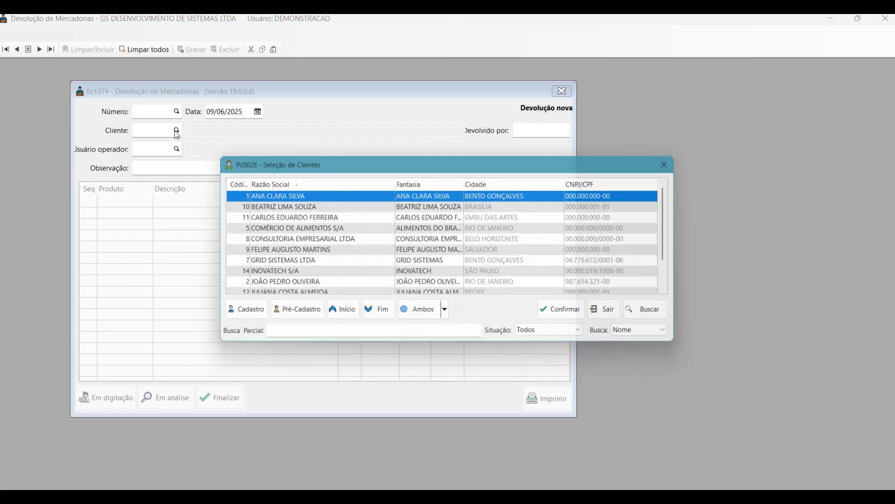
{"action": "double_click", "coordinate": [247, 207]}
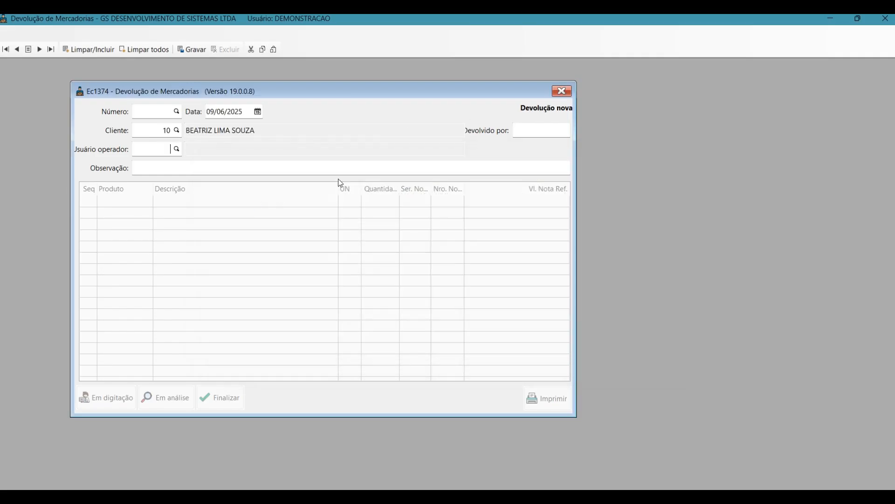
{"action": "left_click", "coordinate": [177, 149]}
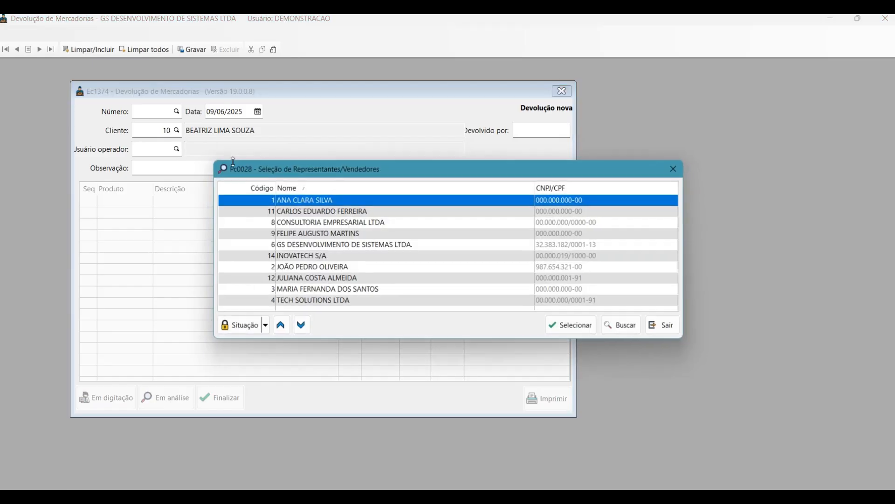
{"action": "double_click", "coordinate": [289, 244]}
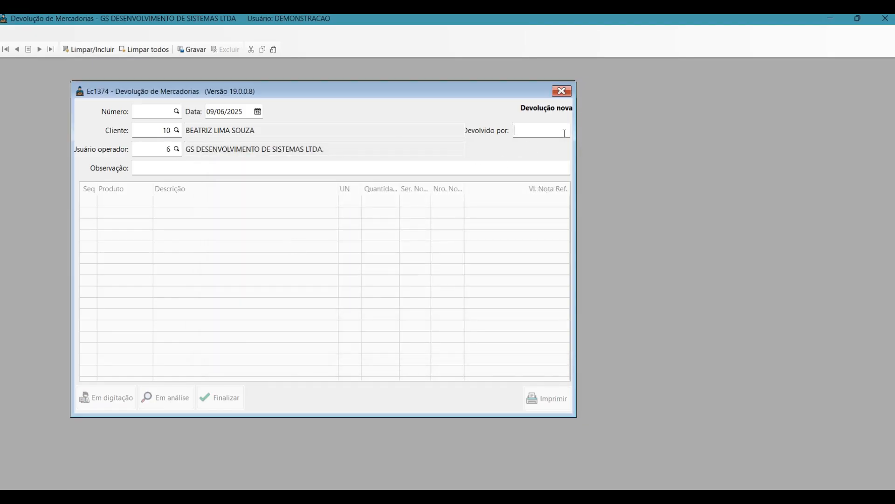
- Fill in the name of the person returning the goods and the note "OBSERVAÇÃO GRID TESTE", and create the new return
{"action": "type", "text": "TELMO"}
{"action": "type", "text": "OBSERVAÇ"}
{"action": "type", "text": "ÃO GRID TESTE"}
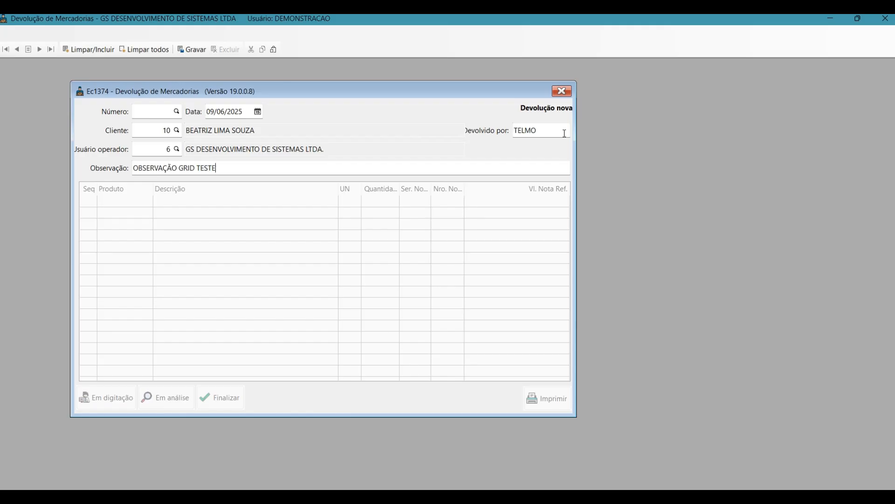
{"action": "key", "text": "Return"}
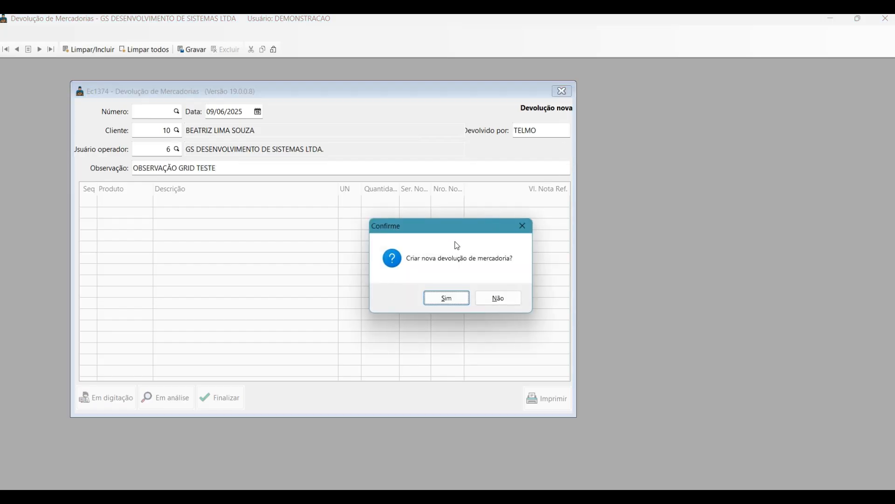
{"action": "left_click", "coordinate": [445, 297]}
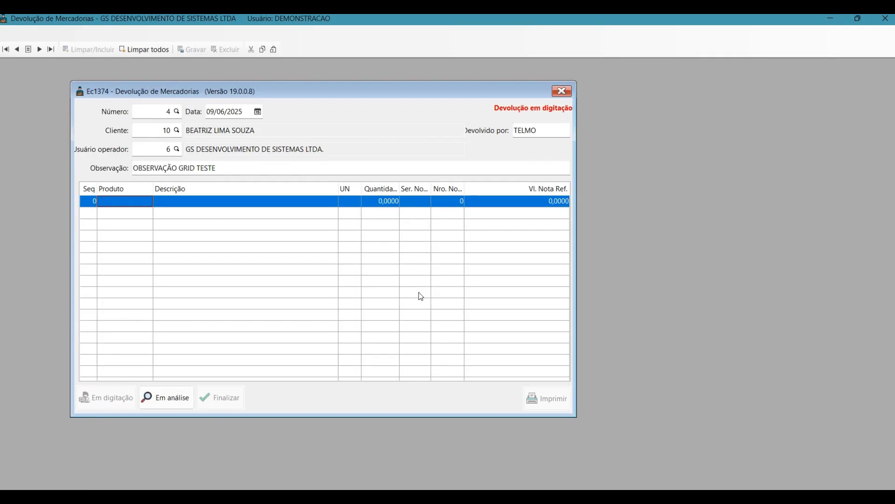
- Add product ME160-BR with quantity 5 to the return's items, leaving the invoice series, number and value unfilled
{"action": "left_click", "coordinate": [136, 203]}
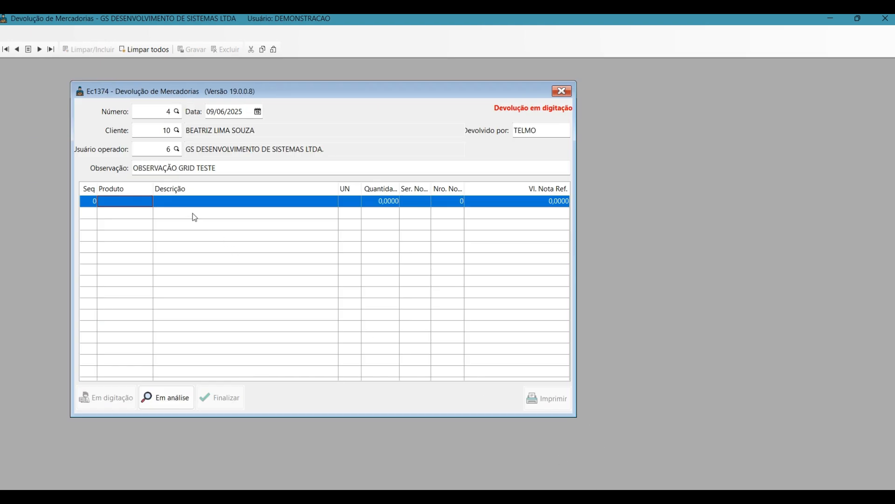
{"action": "type", "text": "ME160-BR"}
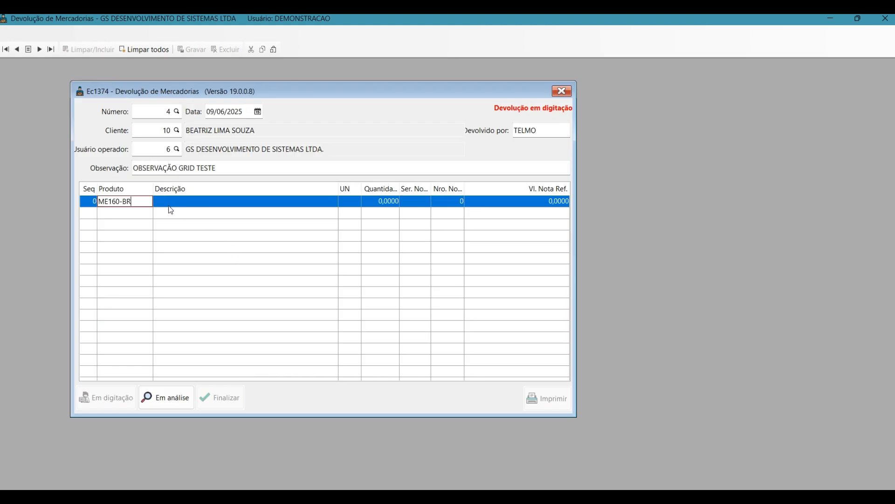
{"action": "key", "text": "Return"}
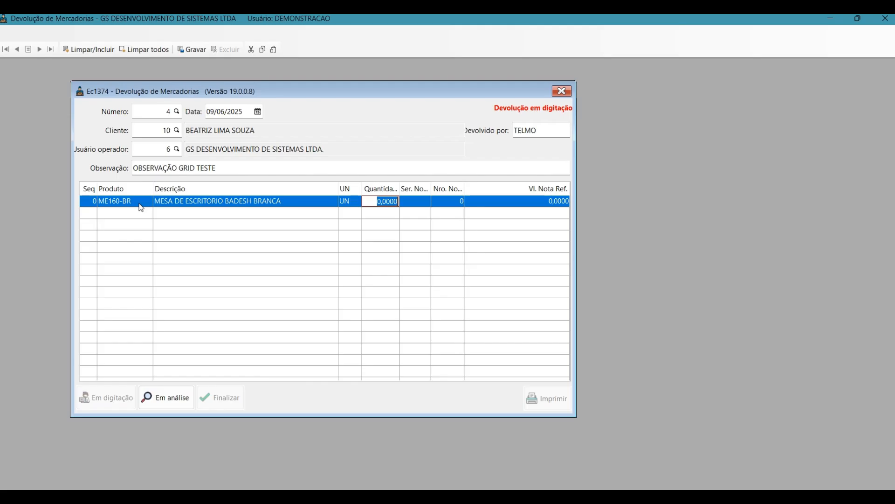
{"action": "type", "text": "5"}
{"action": "key", "text": "Return"}
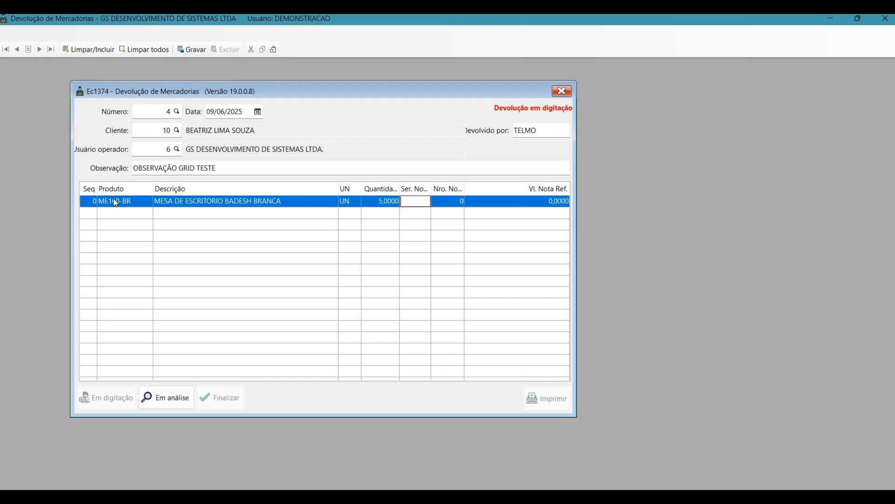
{"action": "key", "text": "Tab"}
{"action": "key", "text": "Tab"}
{"action": "key", "text": "Tab"}
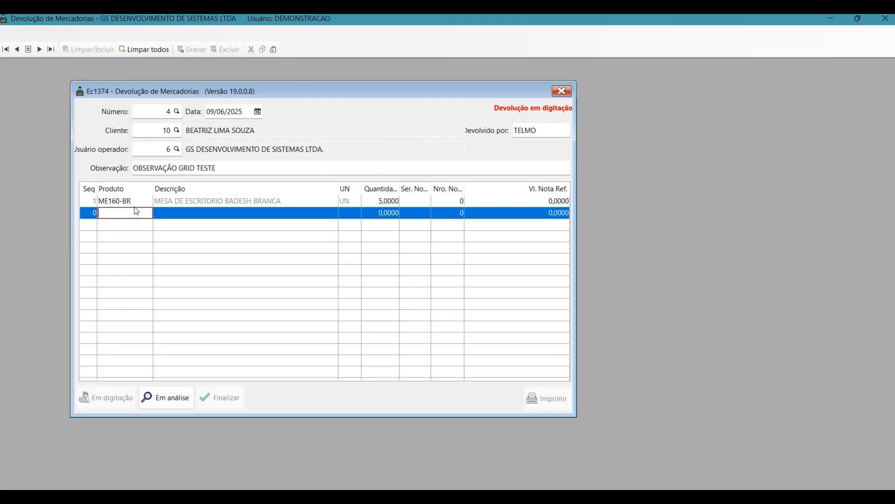
{"action": "left_click", "coordinate": [135, 205]}
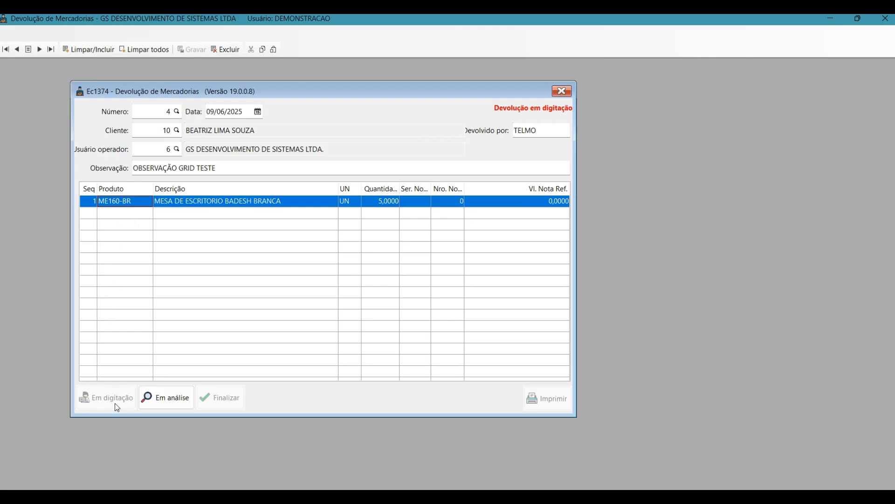
- Put the merchandise return under analysis and finalize it
{"action": "left_click", "coordinate": [157, 403]}
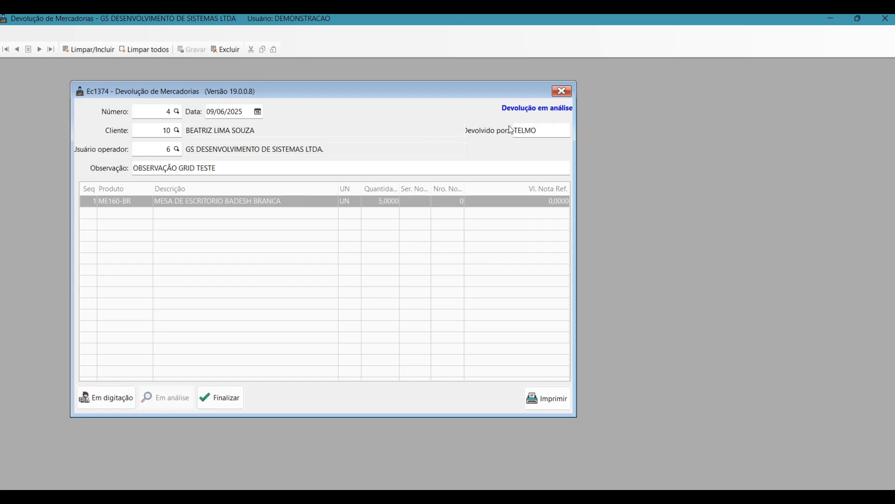
{"action": "left_click", "coordinate": [228, 404]}
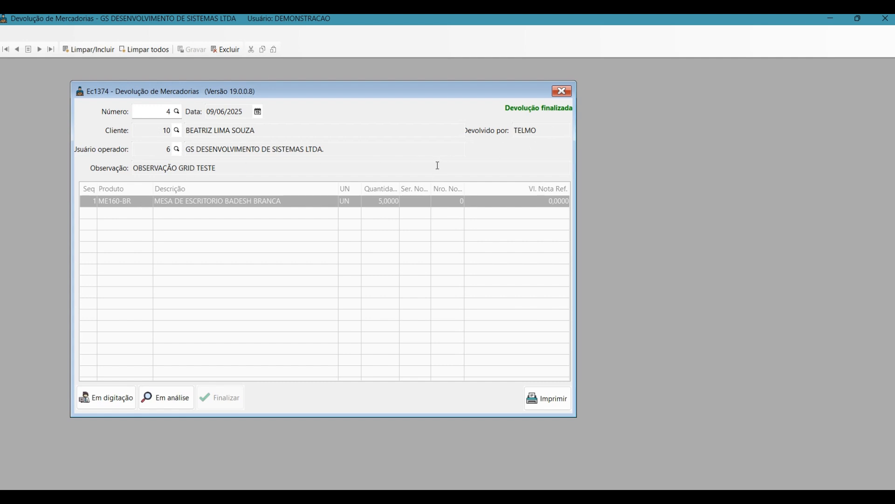
- Generate the printable report of the finalized return and review its header and returned items
{"action": "left_click", "coordinate": [562, 405]}
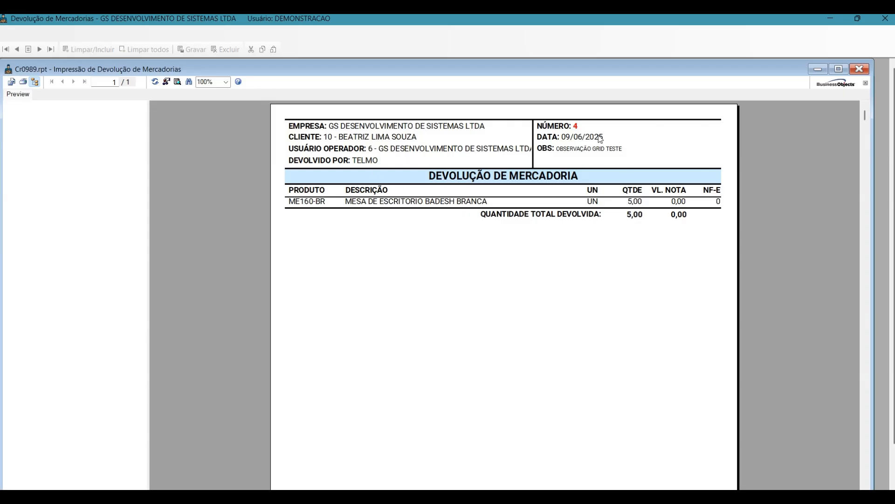
{"action": "left_click_drag", "start_coordinate": [471, 70], "coordinate": [494, 71]}
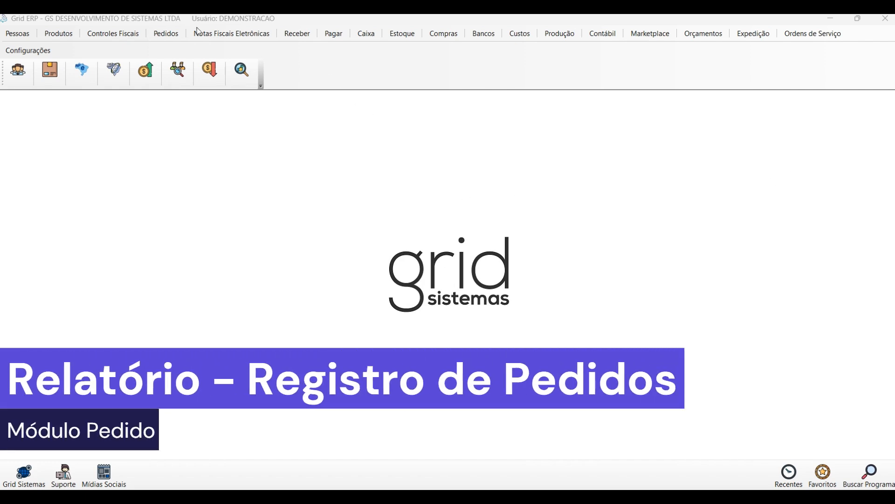
- Open the Registro de pedidos report from the orders module's reports
{"action": "left_click", "coordinate": [164, 35]}
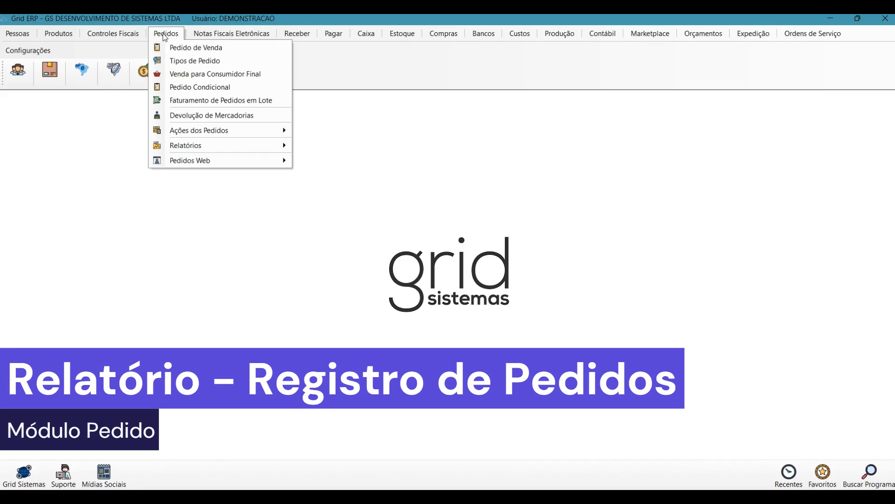
{"action": "mouse_move", "coordinate": [210, 147]}
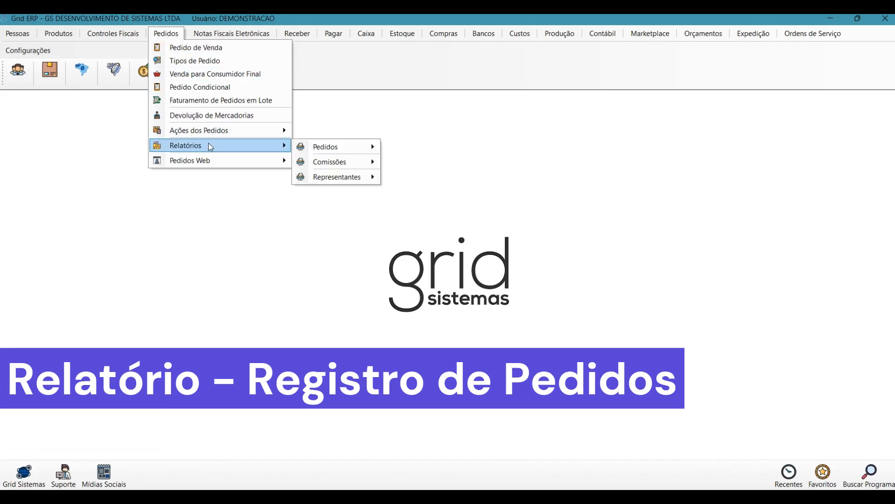
{"action": "mouse_move", "coordinate": [328, 146]}
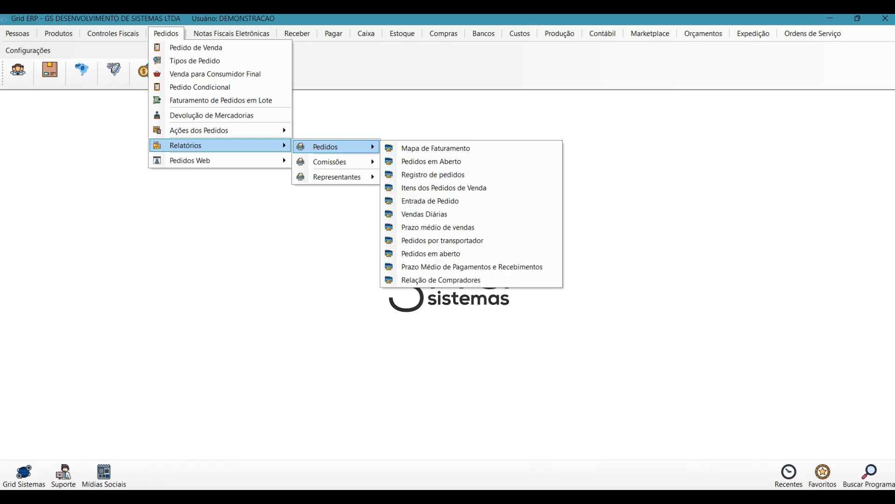
{"action": "left_click", "coordinate": [433, 175]}
{"action": "left_click_drag", "start_coordinate": [146, 80], "coordinate": [153, 83]}
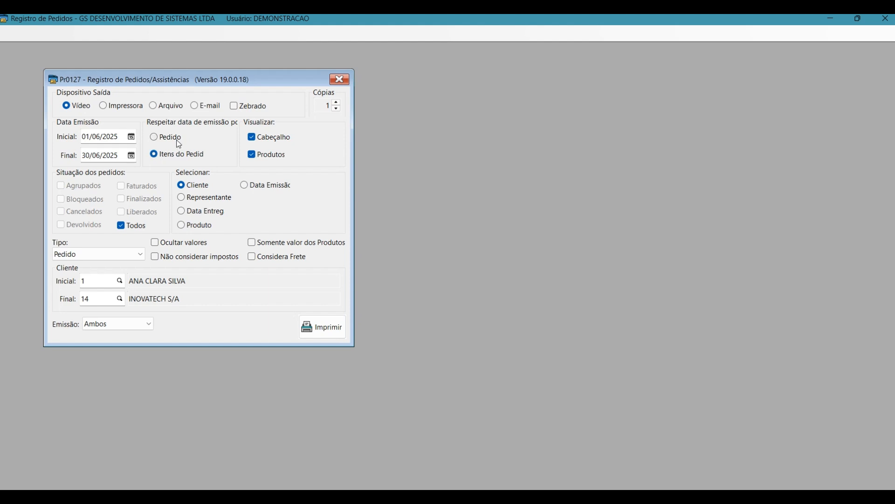
- Exclude Produtos from the report's Visualizar options, keeping only Cabeçalho
{"action": "left_click", "coordinate": [268, 159]}
{"action": "left_click", "coordinate": [268, 159]}
{"action": "left_click", "coordinate": [265, 152]}
- Replace the Todos status filter with Agrupados, Bloqueados, Cancelados, Devolvidos and Liberados
{"action": "left_click", "coordinate": [133, 227]}
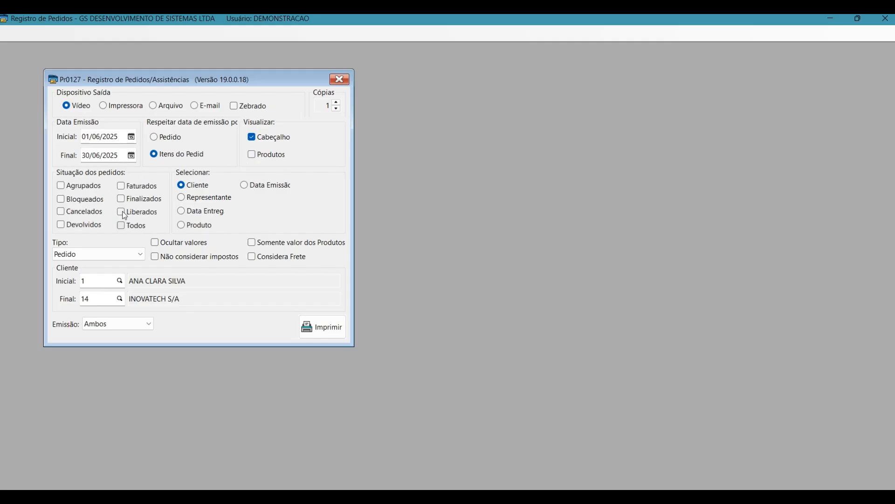
{"action": "left_click", "coordinate": [85, 225]}
{"action": "left_click", "coordinate": [85, 211]}
{"action": "left_click", "coordinate": [85, 199]}
{"action": "left_click", "coordinate": [92, 188]}
{"action": "left_click", "coordinate": [138, 212]}
{"action": "left_click", "coordinate": [137, 229]}
{"action": "left_click", "coordinate": [137, 228]}
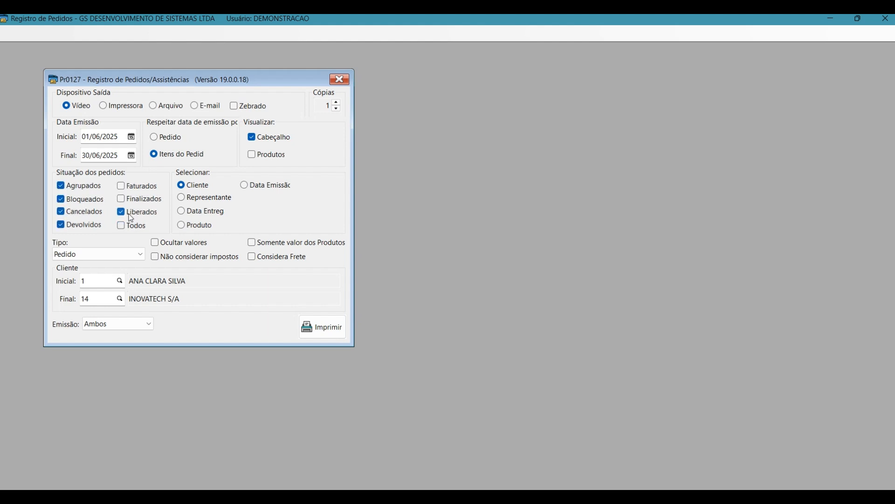
- Clear the individual order status filters and include orders of every status with Todos
{"action": "left_click", "coordinate": [83, 226]}
{"action": "left_click", "coordinate": [80, 212]}
{"action": "left_click", "coordinate": [80, 199]}
{"action": "left_click", "coordinate": [81, 187]}
{"action": "left_click", "coordinate": [137, 227]}
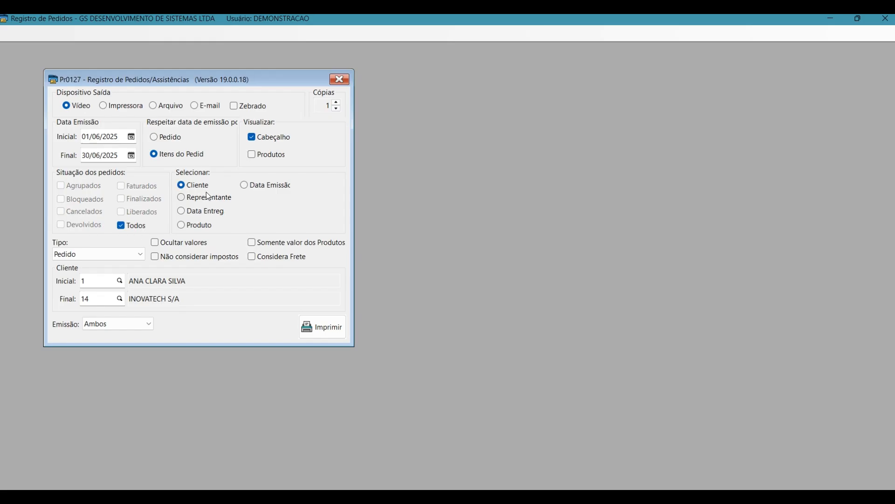
- Look through the delivery date, client and product groupings, and select Data Emissão as the report's grouping
{"action": "left_click", "coordinate": [214, 213]}
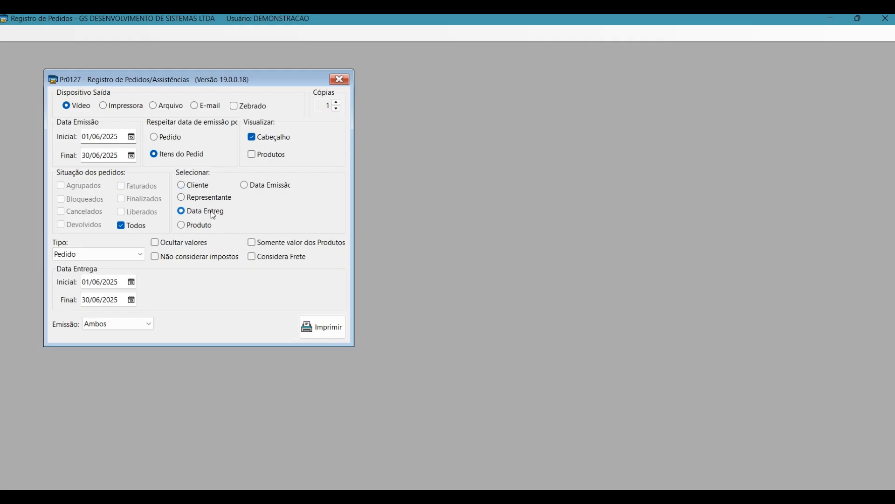
{"action": "left_click", "coordinate": [200, 187]}
{"action": "left_click", "coordinate": [200, 225]}
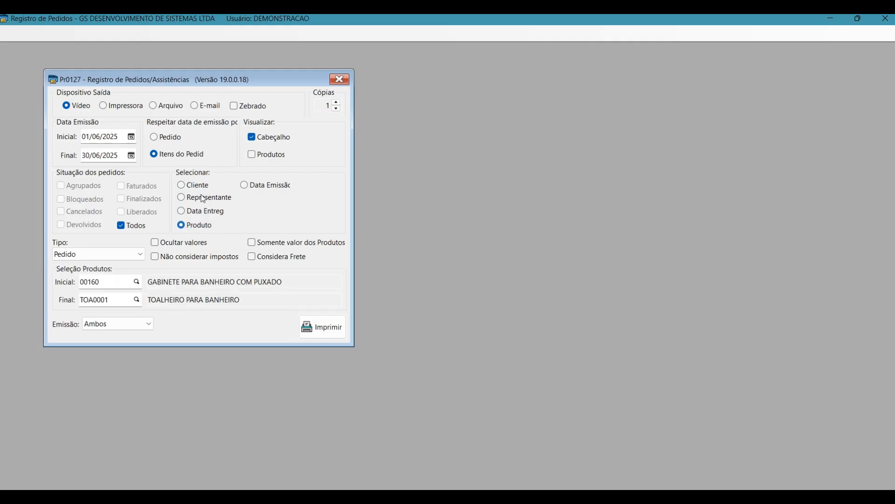
{"action": "left_click", "coordinate": [198, 186]}
{"action": "left_click", "coordinate": [264, 186]}
{"action": "left_click_drag", "start_coordinate": [354, 210], "coordinate": [405, 209]}
{"action": "left_click_drag", "start_coordinate": [397, 203], "coordinate": [368, 203]}
- Set the report's order Tipo to Todos
{"action": "left_click", "coordinate": [140, 258]}
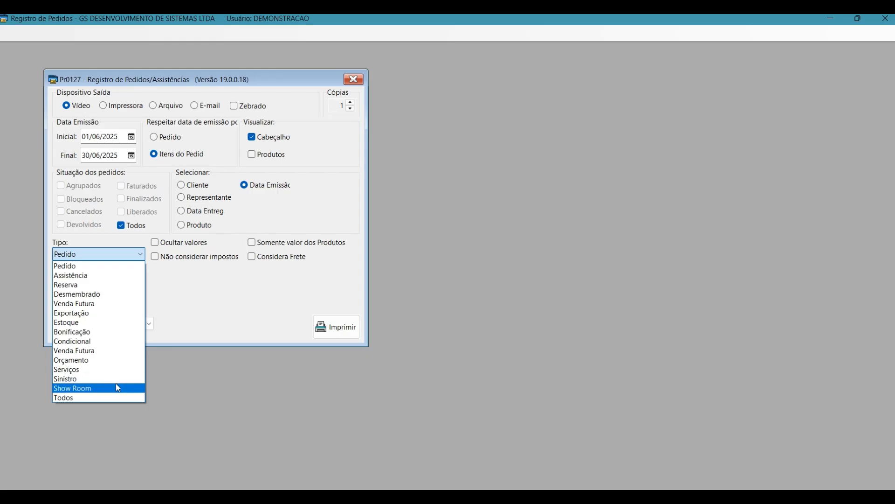
{"action": "left_click", "coordinate": [112, 397]}
{"action": "left_click", "coordinate": [102, 256]}
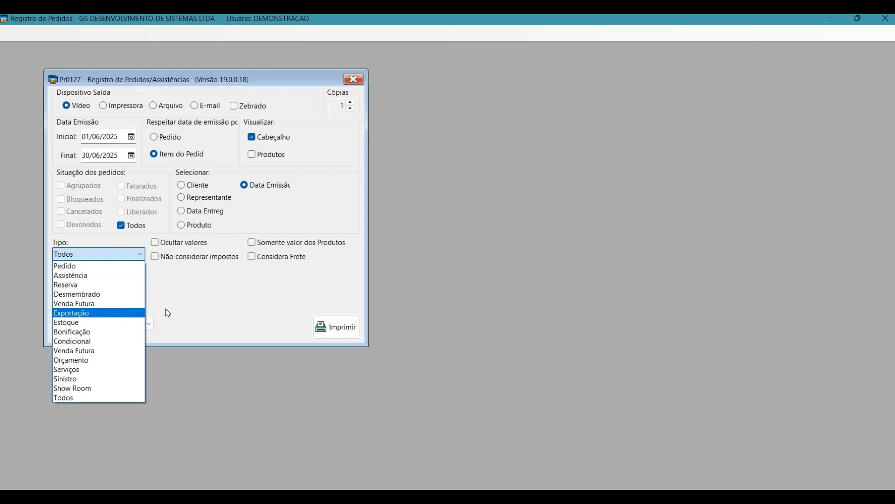
{"action": "left_click", "coordinate": [208, 294]}
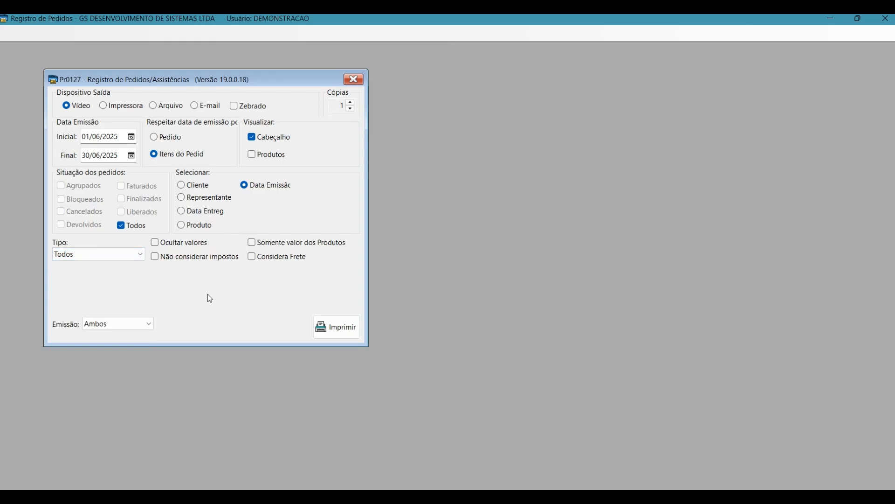
- Try the Ocultar valores, Não considerar impostos and Considera Frete options, leaving them disabled
{"action": "left_click", "coordinate": [203, 244]}
{"action": "left_click", "coordinate": [204, 244]}
{"action": "left_click", "coordinate": [221, 261]}
{"action": "left_click", "coordinate": [219, 260]}
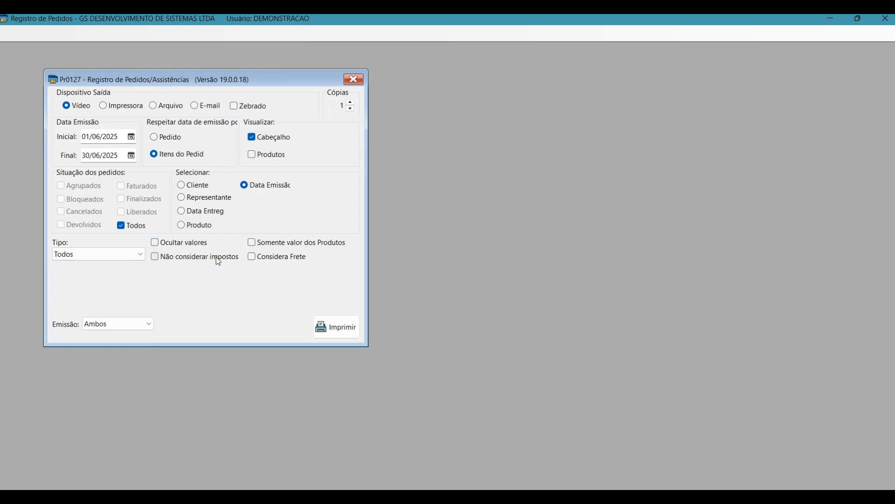
{"action": "left_click", "coordinate": [275, 258]}
{"action": "left_click", "coordinate": [552, 296]}
- Keep Emissão at Ambos, generate the order register grouped by issue date and close its preview
{"action": "left_click", "coordinate": [148, 324]}
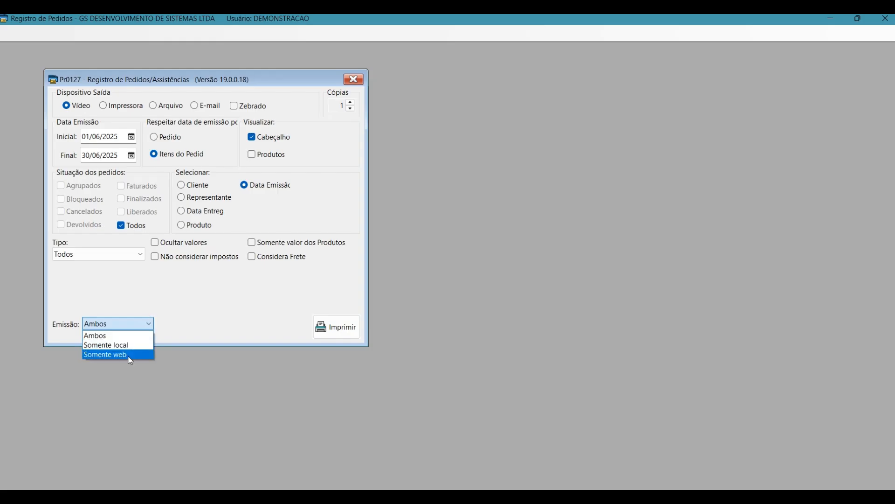
{"action": "left_click", "coordinate": [143, 335]}
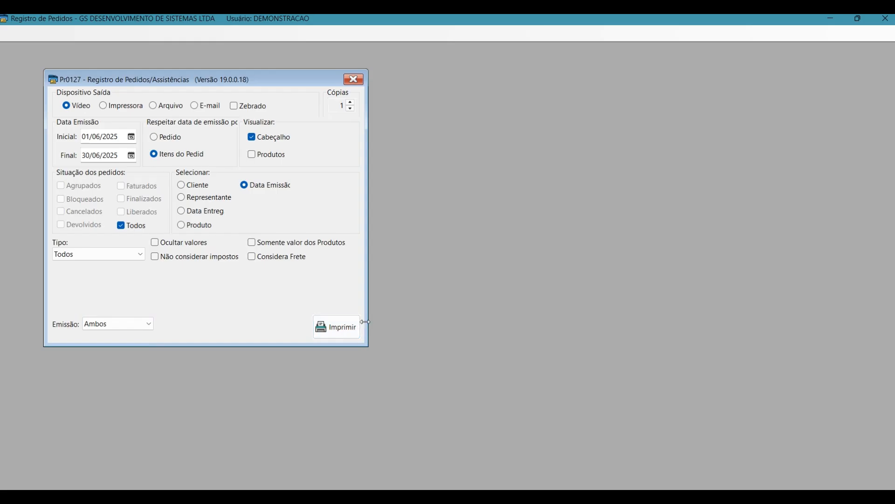
{"action": "left_click_drag", "start_coordinate": [369, 322], "coordinate": [310, 316]}
{"action": "left_click", "coordinate": [317, 327]}
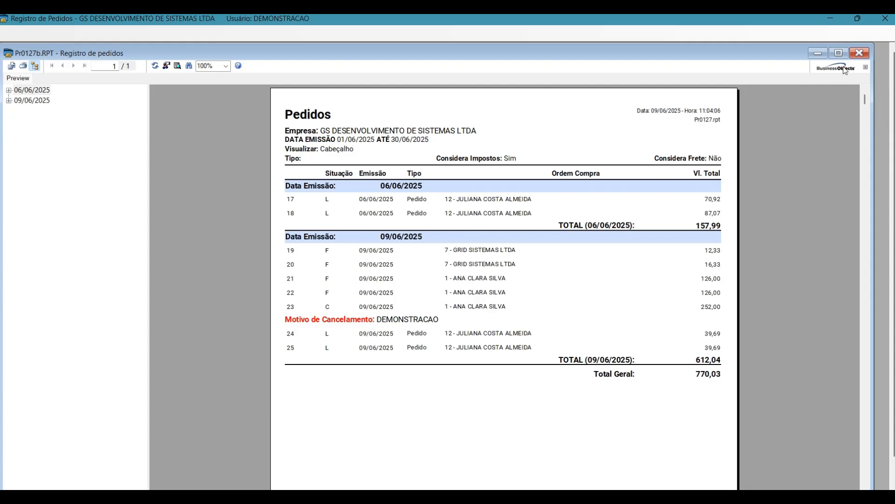
{"action": "left_click", "coordinate": [860, 54]}
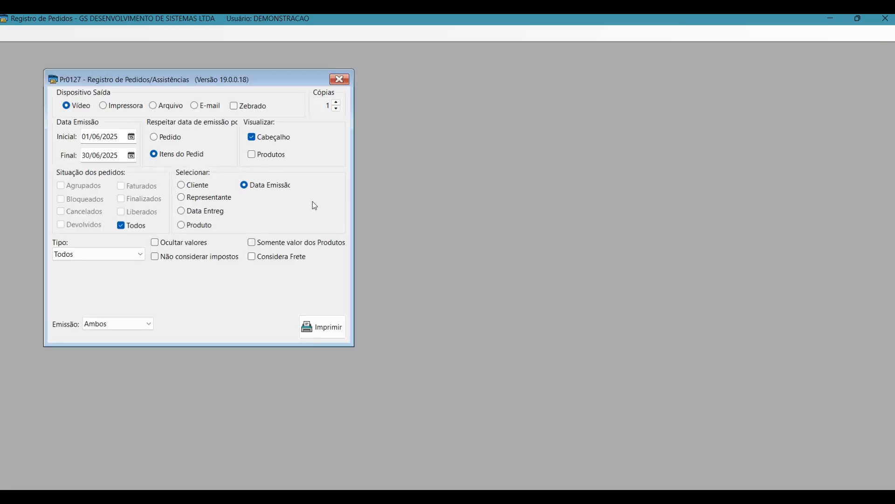
- Generate the order register grouped by Cliente and again by Representante, closing each preview
{"action": "left_click", "coordinate": [200, 187]}
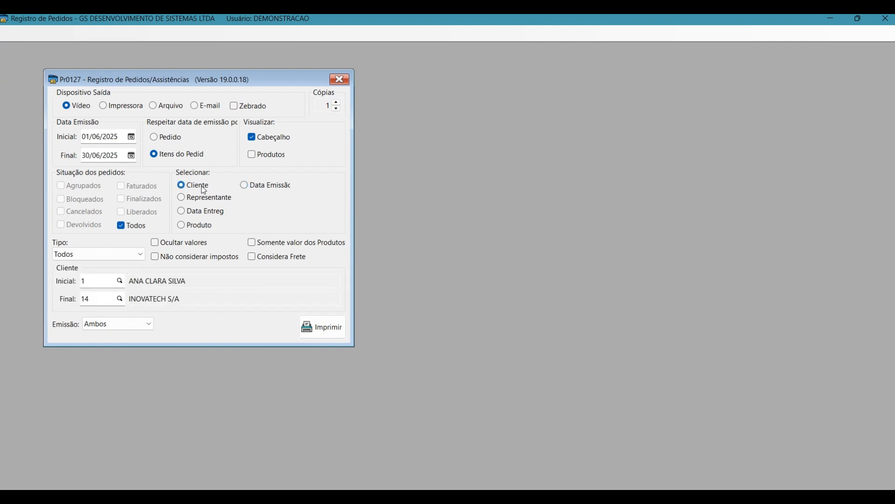
{"action": "left_click", "coordinate": [333, 332]}
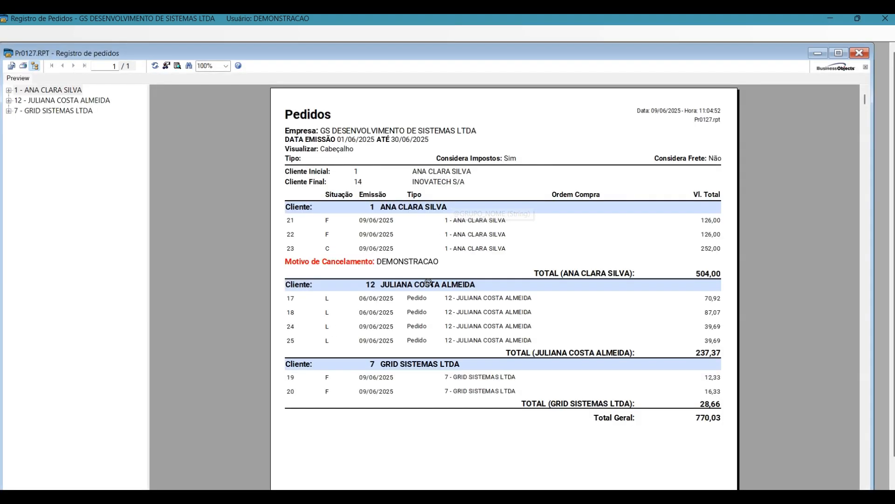
{"action": "left_click", "coordinate": [850, 53]}
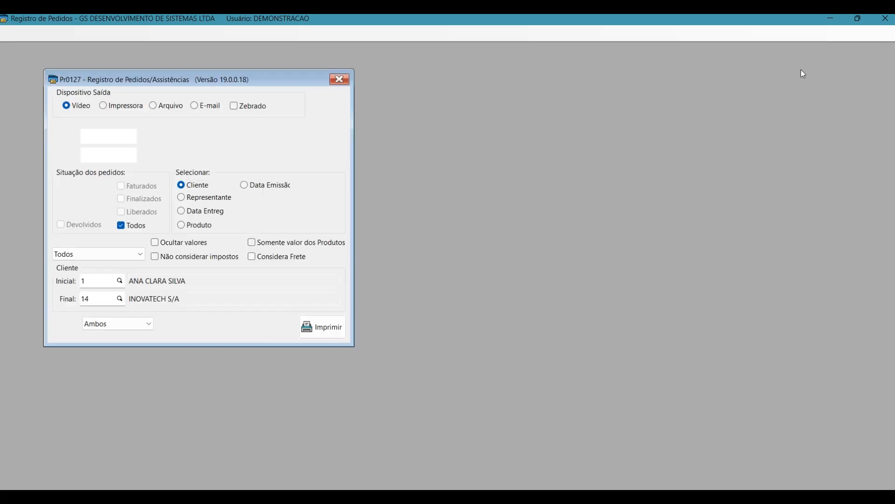
{"action": "left_click", "coordinate": [325, 328]}
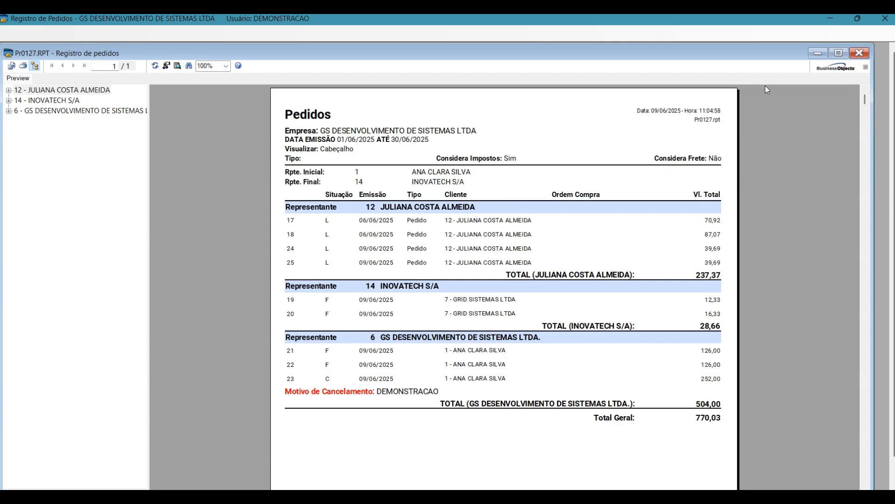
{"action": "left_click", "coordinate": [859, 53]}
- Generate the order register grouped by delivery date and close its preview
{"action": "left_click", "coordinate": [202, 210]}
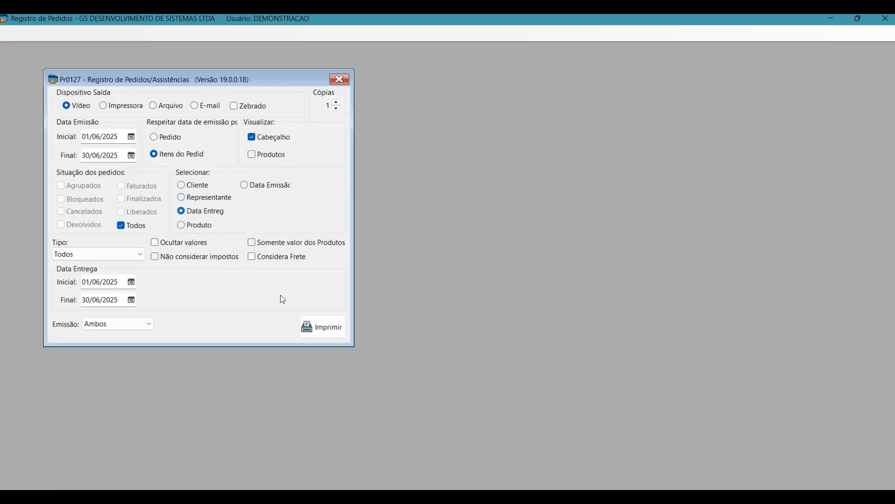
{"action": "left_click", "coordinate": [313, 324]}
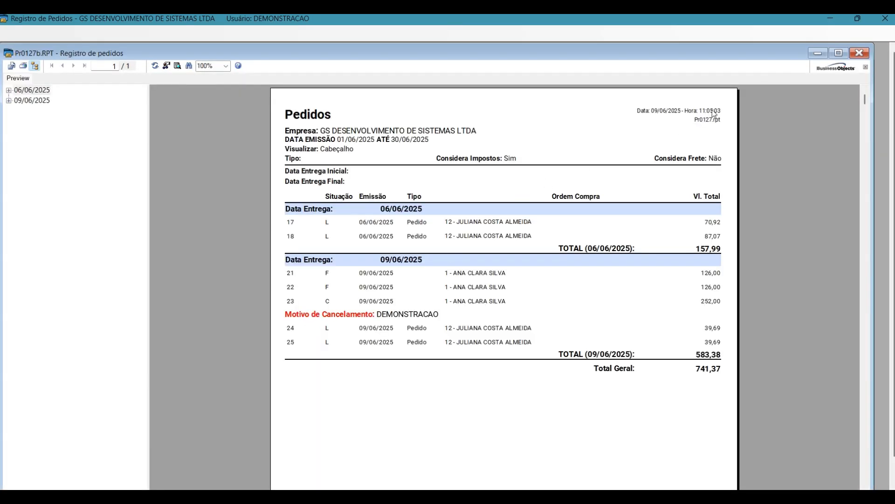
{"action": "left_click", "coordinate": [859, 52]}
- Group the order register by Produto and try to generate it without Produtos in the Visualizar options
{"action": "left_click", "coordinate": [196, 226]}
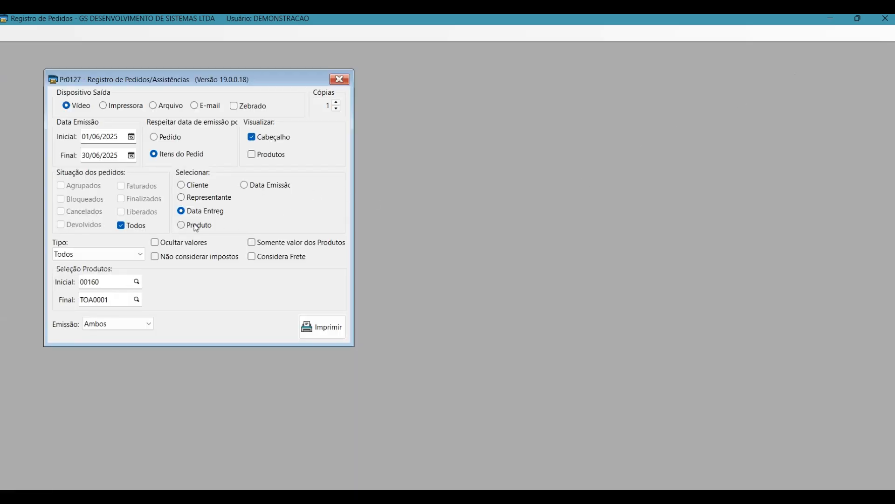
{"action": "left_click", "coordinate": [308, 327]}
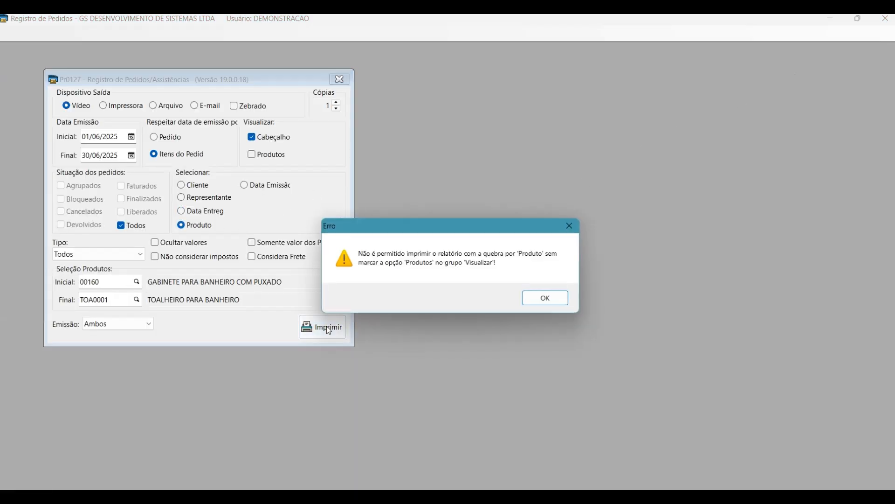
{"action": "left_click", "coordinate": [546, 298]}
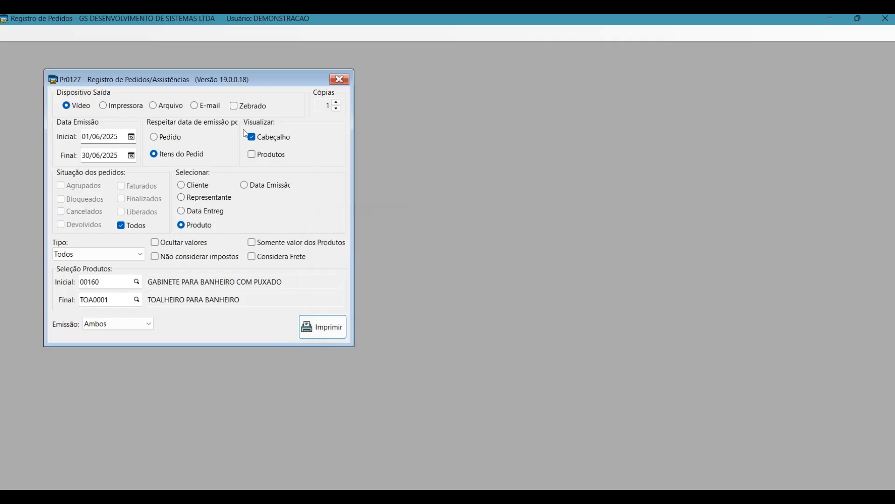
- Include Produtos in the Visualizar options, then generate and review the order register grouped by product
{"action": "left_click", "coordinate": [252, 154]}
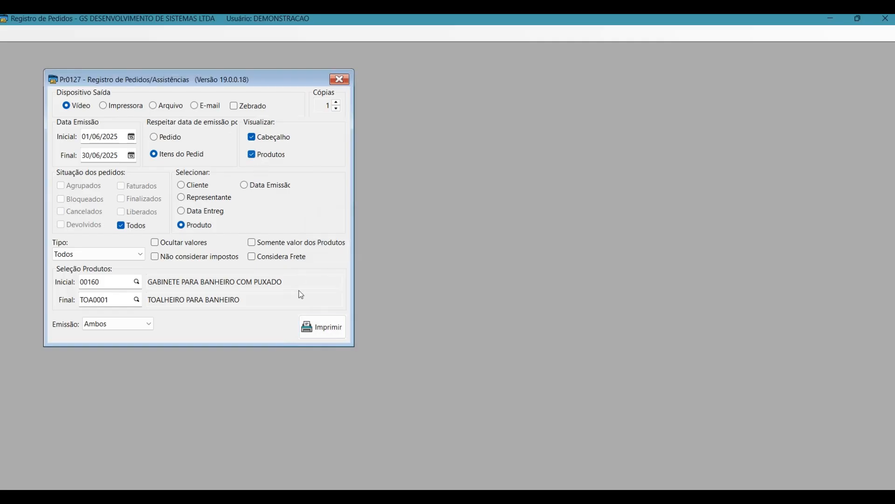
{"action": "left_click", "coordinate": [321, 327]}
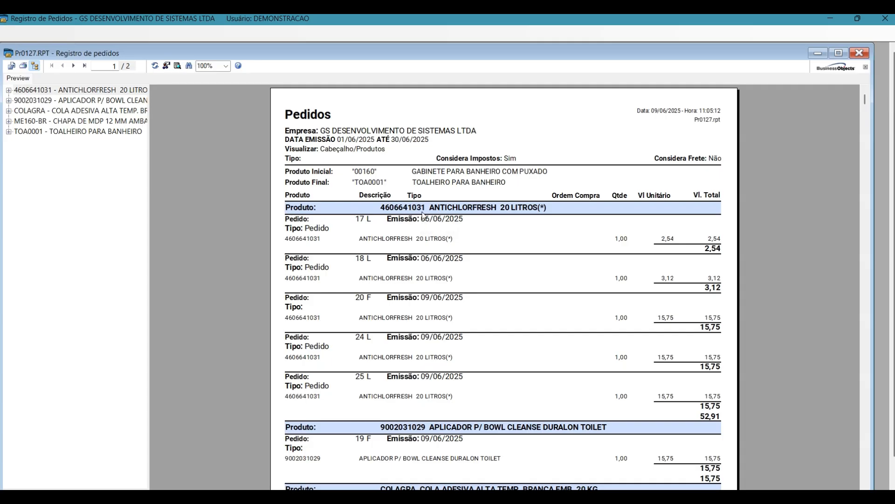
{"action": "scroll", "coordinate": [434, 218], "scroll_direction": "down", "scroll_amount": 6}
{"action": "scroll", "coordinate": [327, 177], "scroll_direction": "up", "scroll_amount": 6}
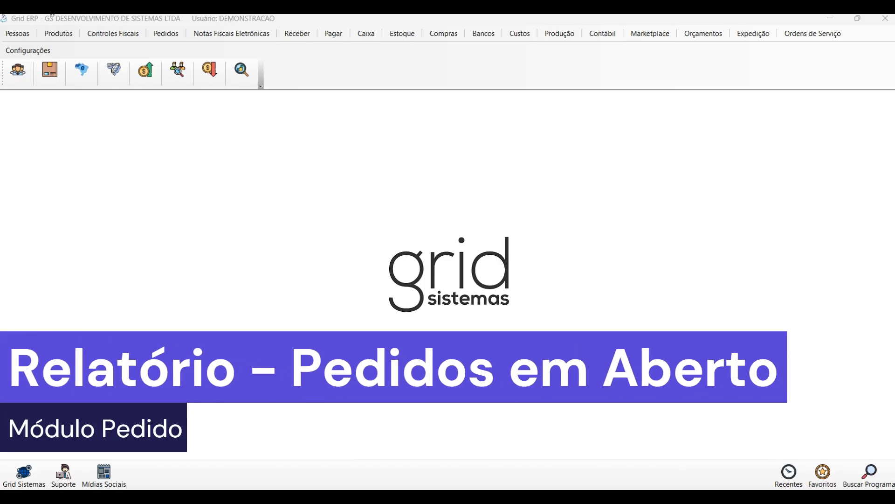
- Open the Pedidos em Aberto report from the orders module's order reports
{"action": "left_click", "coordinate": [171, 33]}
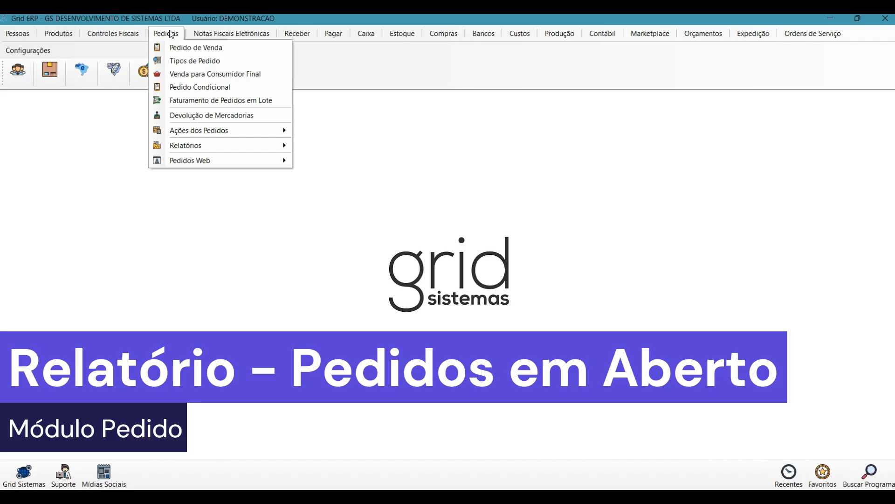
{"action": "mouse_move", "coordinate": [203, 144]}
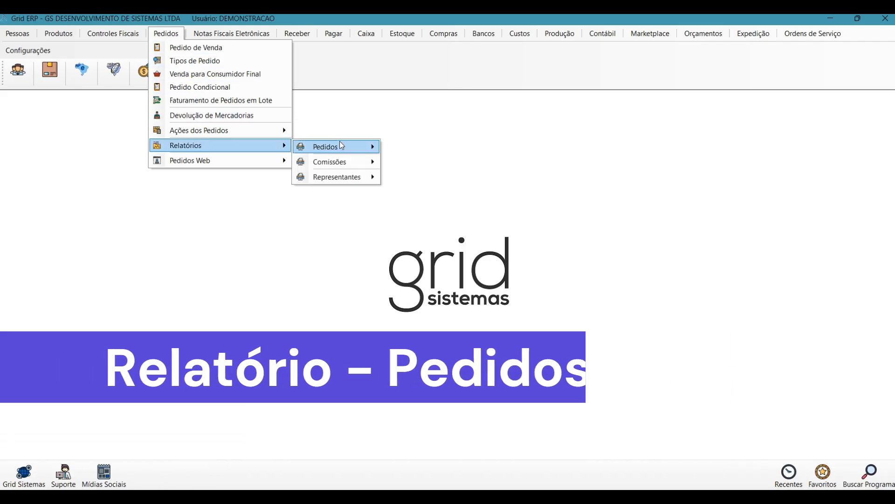
{"action": "mouse_move", "coordinate": [342, 145]}
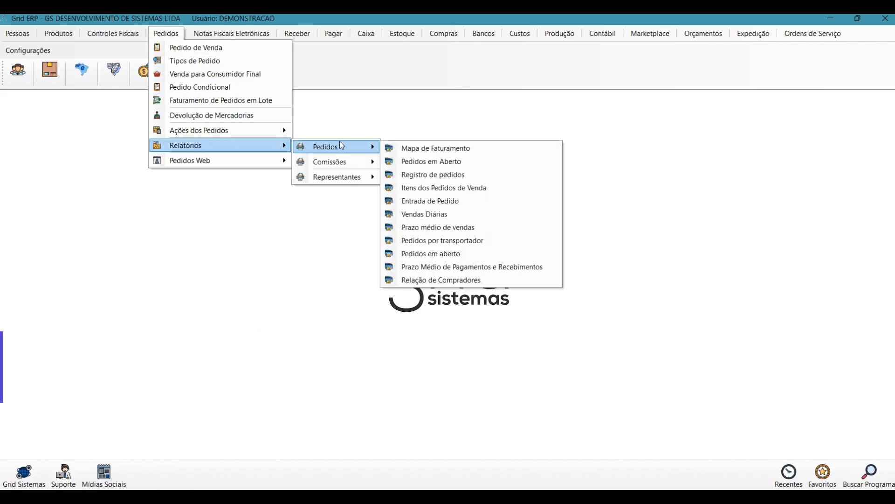
{"action": "left_click", "coordinate": [491, 164]}
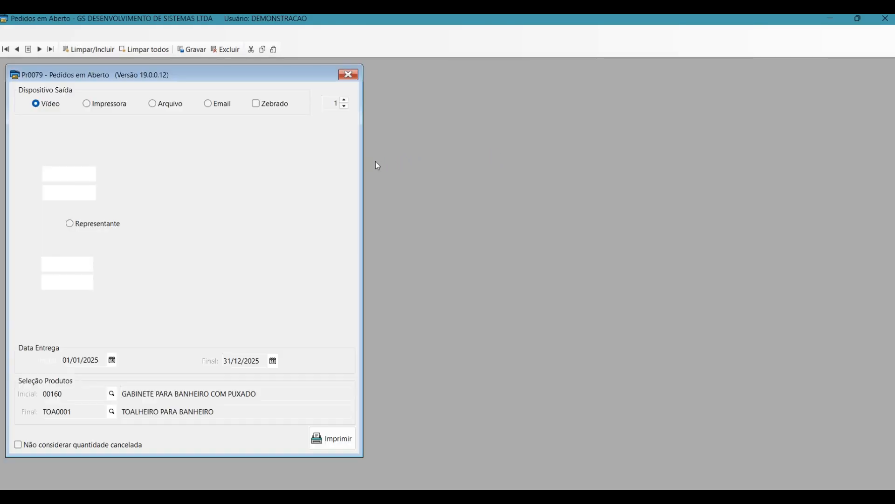
{"action": "left_click_drag", "start_coordinate": [154, 81], "coordinate": [169, 86]}
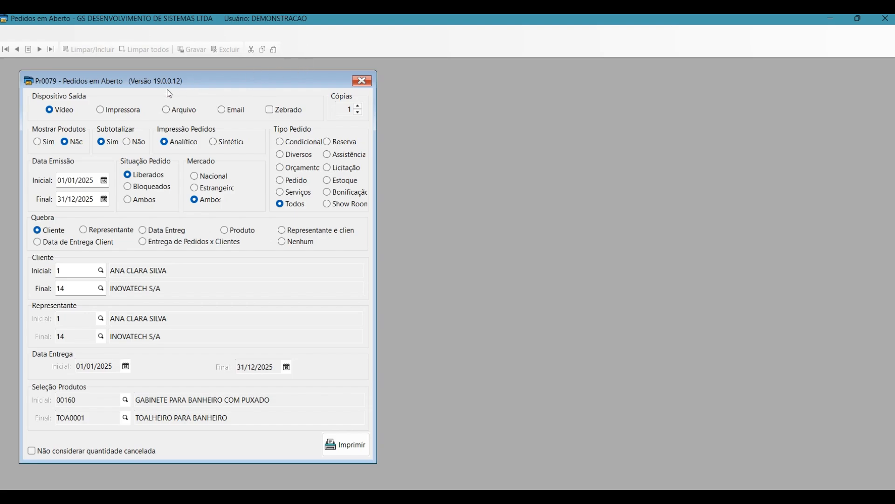
- Try the Condicional, Diversos and Licitação order types, and return Tipo Pedido to Todos
{"action": "left_click", "coordinate": [49, 147]}
{"action": "left_click", "coordinate": [301, 143]}
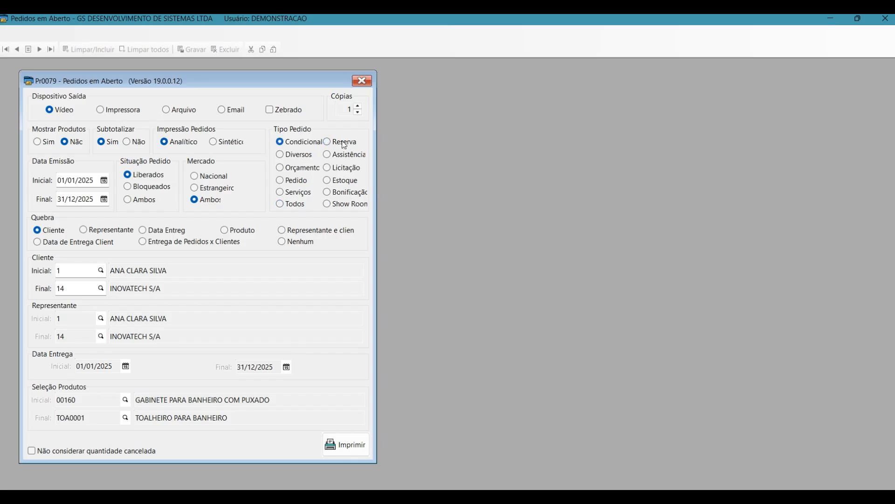
{"action": "left_click", "coordinate": [309, 155]}
{"action": "left_click", "coordinate": [344, 168]}
{"action": "left_click", "coordinate": [295, 206]}
- Set Situação Pedido to Ambos and look through the Mercado options, keeping the market at Ambos
{"action": "left_click_drag", "start_coordinate": [93, 184], "coordinate": [65, 182]}
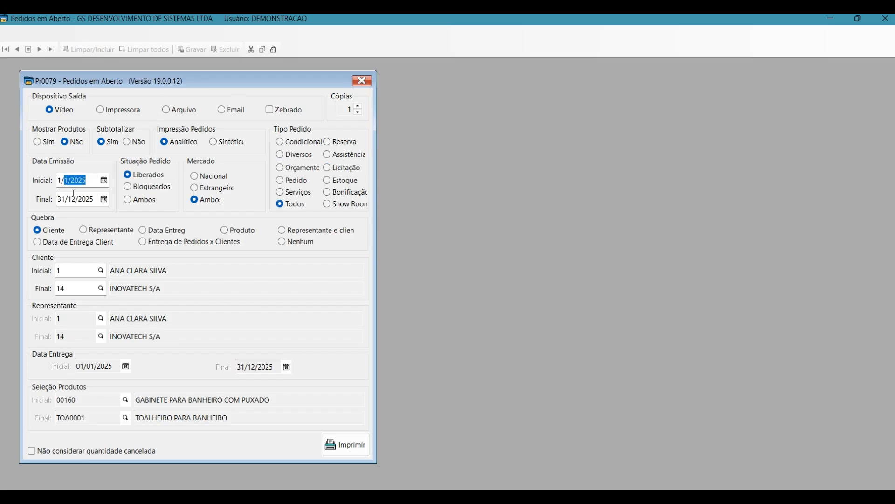
{"action": "left_click", "coordinate": [142, 201]}
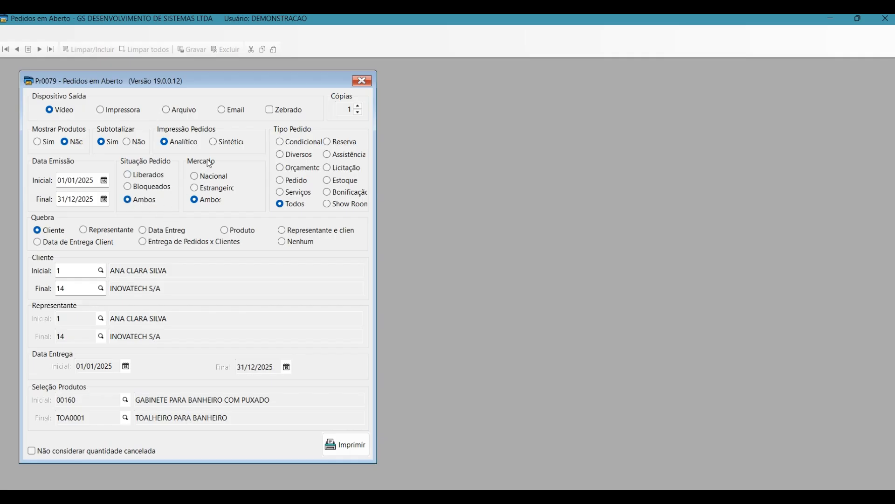
{"action": "left_click", "coordinate": [210, 177]}
{"action": "left_click", "coordinate": [211, 190]}
- Generate the open orders report for clients 1 to 14 with Não considerar quantidade cancelada, and check the second client's total
{"action": "left_click", "coordinate": [73, 271]}
{"action": "left_click", "coordinate": [75, 288]}
{"action": "left_click", "coordinate": [74, 272]}
{"action": "left_click", "coordinate": [73, 286]}
{"action": "left_click", "coordinate": [32, 451]}
{"action": "left_click", "coordinate": [325, 451]}
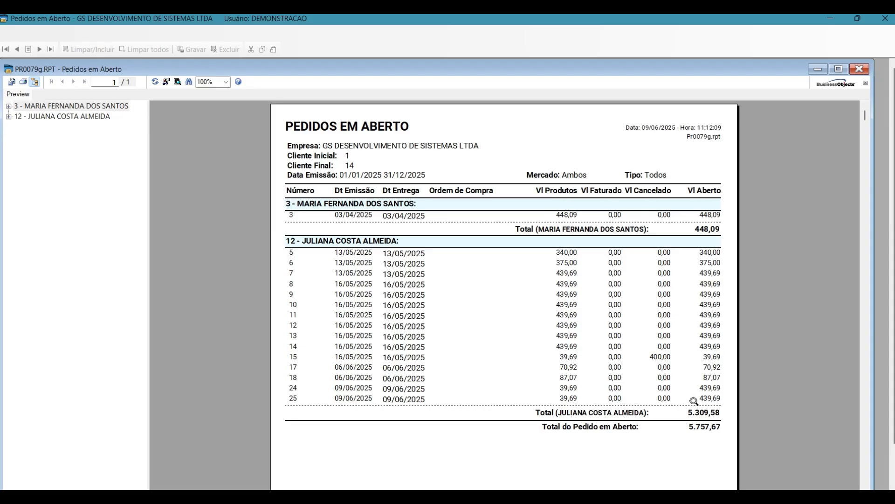
{"action": "left_click", "coordinate": [709, 412]}
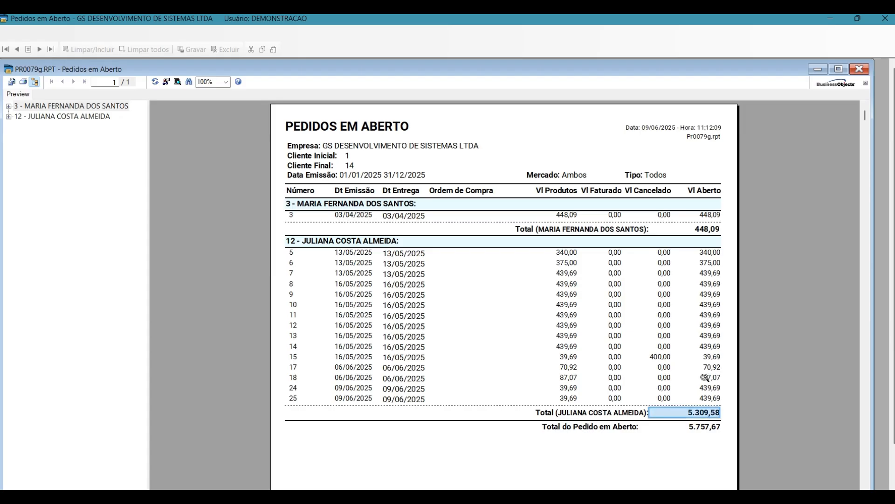
- Check the first client's total and the overall open orders total, and close the report preview
{"action": "left_click", "coordinate": [708, 229]}
{"action": "left_click", "coordinate": [707, 429]}
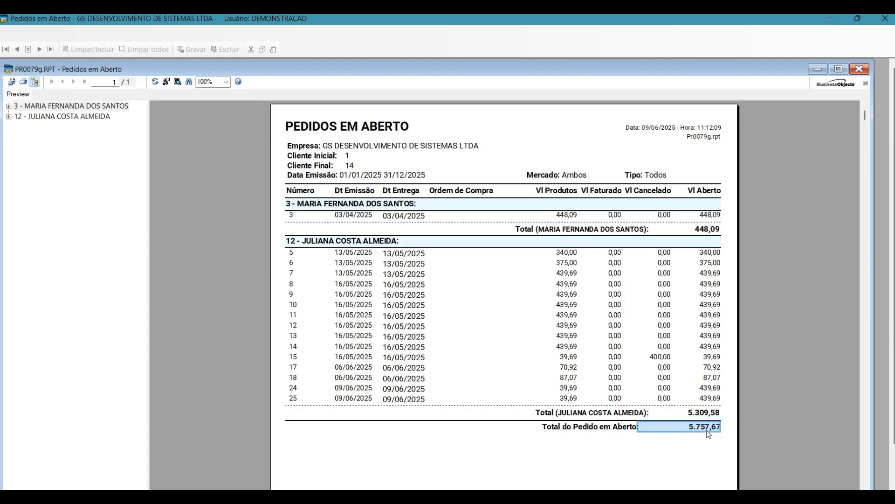
{"action": "left_click", "coordinate": [860, 68]}
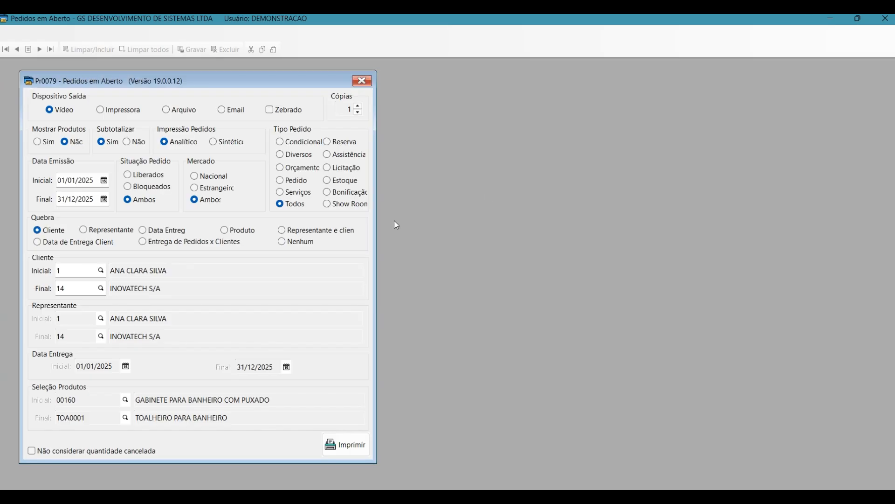
- Set Quebra to Representante, generate the open orders report on screen, and close its preview
{"action": "left_click", "coordinate": [118, 231]}
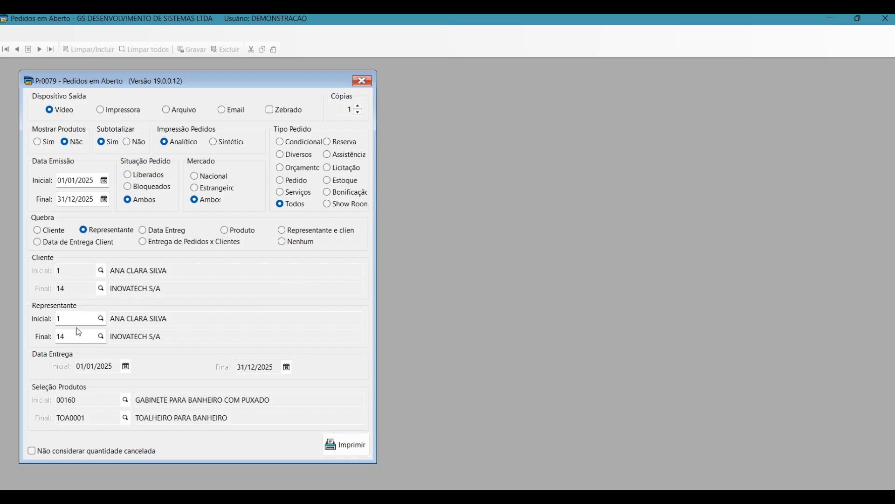
{"action": "left_click", "coordinate": [345, 444]}
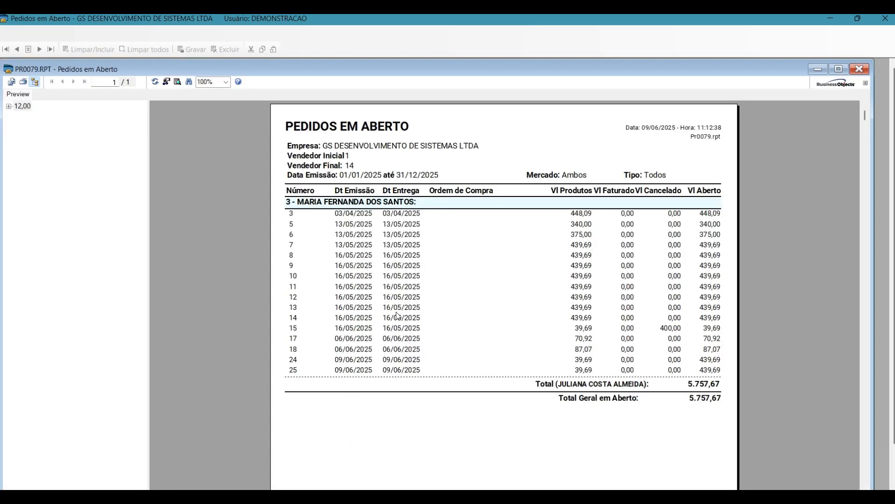
{"action": "left_click", "coordinate": [860, 69]}
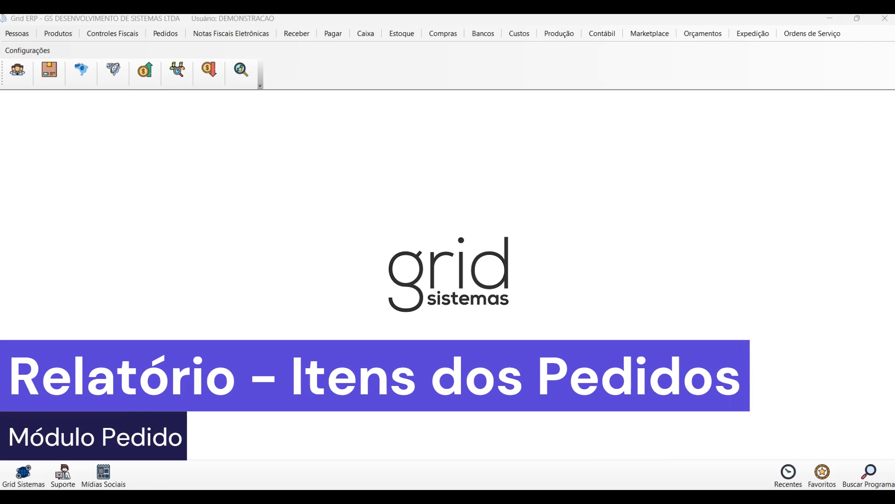
- Open the Itens dos Pedidos de Venda report from the orders module's order reports
{"action": "left_click", "coordinate": [175, 35]}
{"action": "mouse_move", "coordinate": [217, 147]}
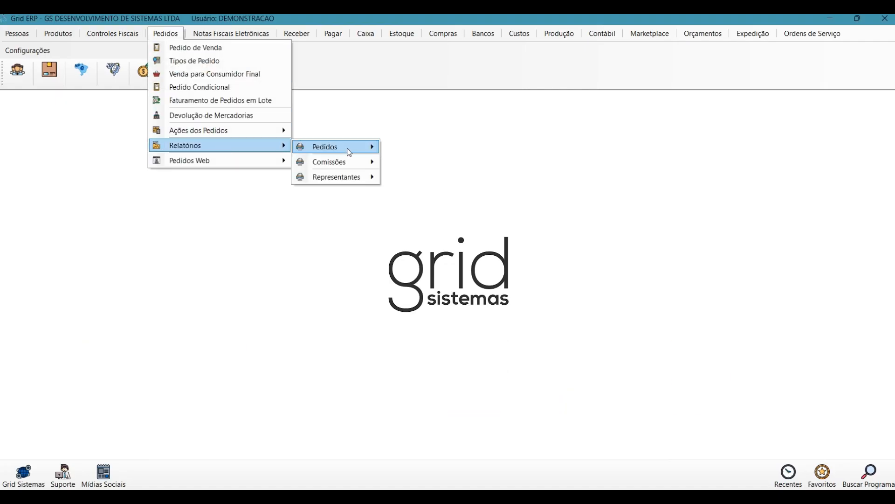
{"action": "mouse_move", "coordinate": [347, 148]}
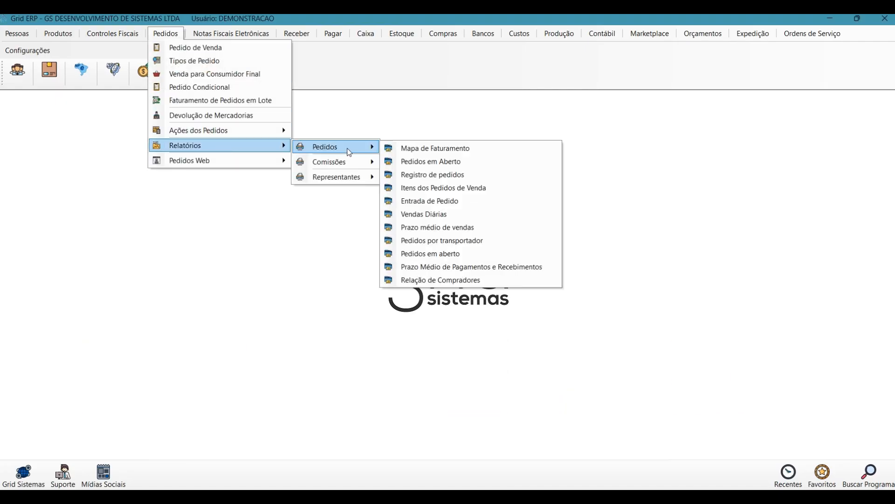
{"action": "left_click", "coordinate": [490, 184]}
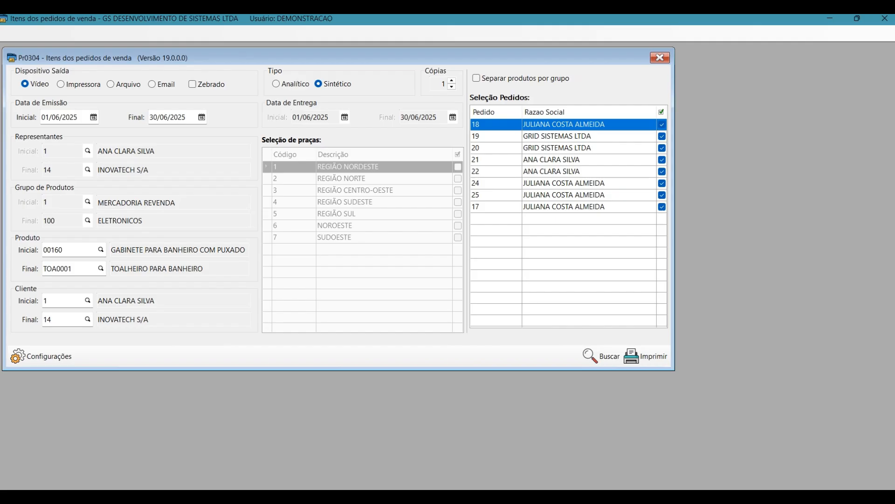
{"action": "left_click_drag", "start_coordinate": [127, 59], "coordinate": [142, 67]}
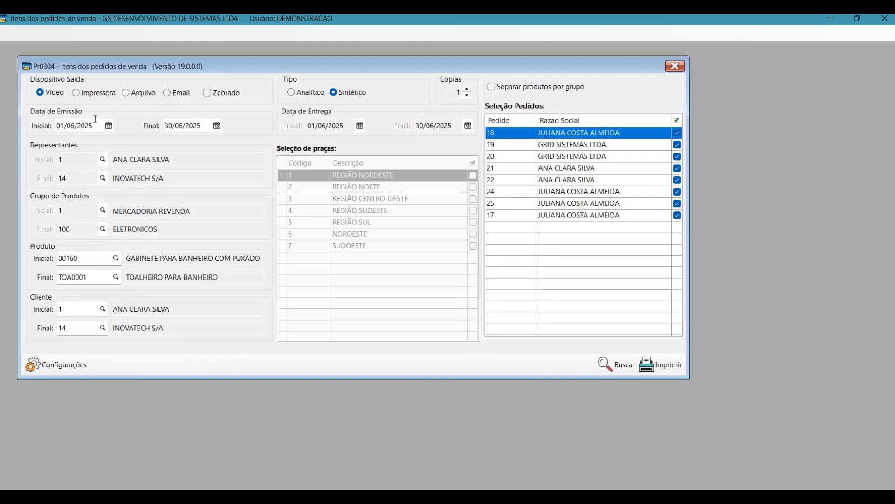
- Review the issue date, product and client range filters of the order items report
{"action": "left_click_drag", "start_coordinate": [93, 126], "coordinate": [66, 125]}
{"action": "left_click_drag", "start_coordinate": [199, 129], "coordinate": [173, 127]}
{"action": "left_click_drag", "start_coordinate": [94, 258], "coordinate": [58, 274]}
{"action": "left_click_drag", "start_coordinate": [92, 304], "coordinate": [35, 302]}
{"action": "left_click_drag", "start_coordinate": [86, 330], "coordinate": [48, 317]}
- Try the filter options in the report's Configurações, and confirm with only the emission date, product and client selections enabled
{"action": "left_click", "coordinate": [62, 363]}
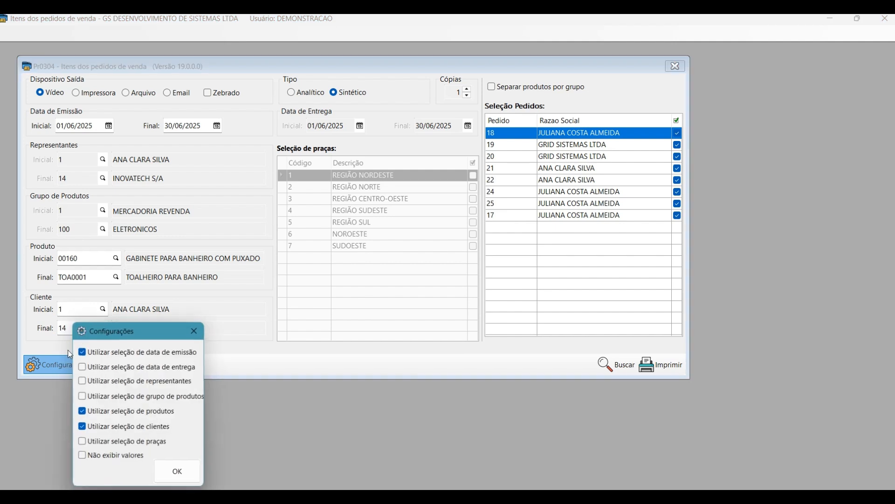
{"action": "left_click_drag", "start_coordinate": [130, 336], "coordinate": [402, 135]}
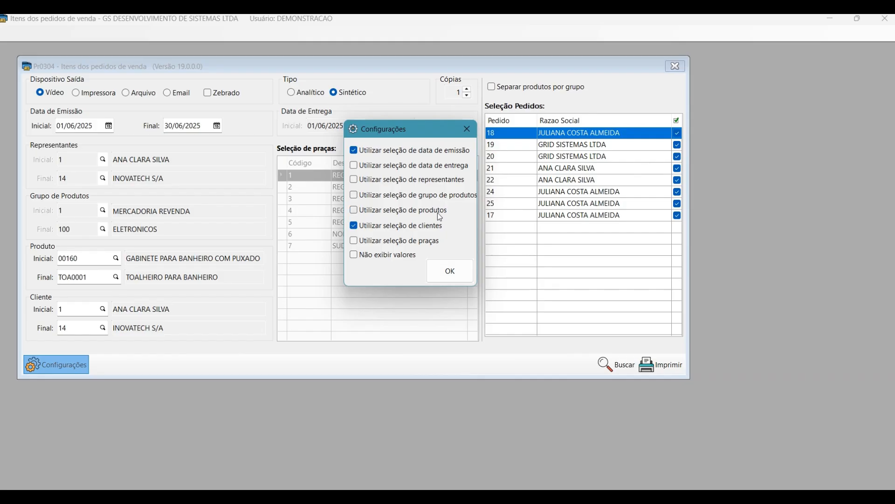
{"action": "left_click", "coordinate": [439, 229]}
{"action": "left_click", "coordinate": [438, 230]}
{"action": "left_click", "coordinate": [430, 243]}
{"action": "left_click", "coordinate": [401, 257]}
{"action": "left_click", "coordinate": [398, 256]}
{"action": "left_click", "coordinate": [435, 271]}
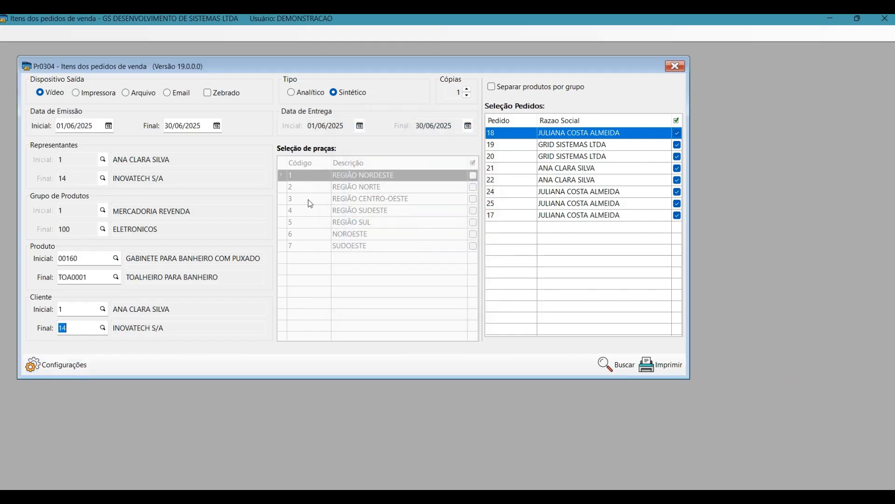
- Try the Analítico type and Separar produtos por grupo, and return to Sintético without group separation
{"action": "left_click", "coordinate": [316, 94]}
{"action": "left_click", "coordinate": [345, 96]}
{"action": "left_click", "coordinate": [543, 90]}
{"action": "left_click", "coordinate": [543, 90]}
- Search for orders matching the filters, and try selecting and clearing them all at once and individually
{"action": "left_click", "coordinate": [607, 370]}
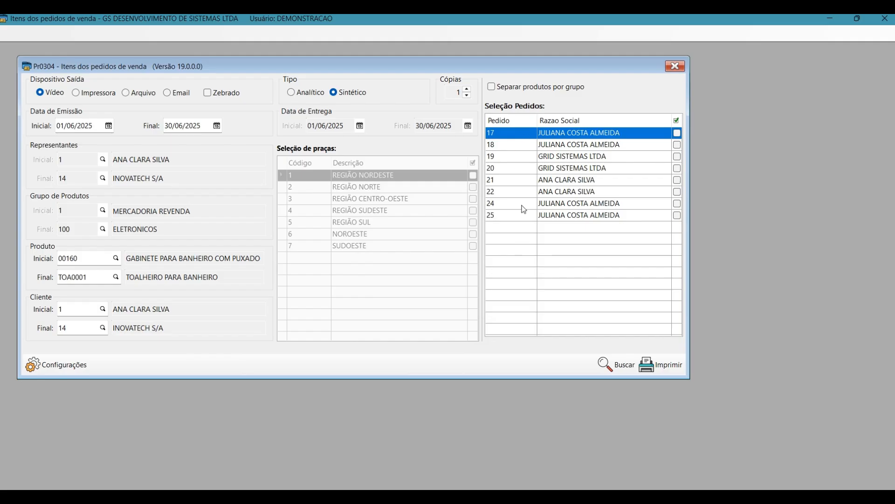
{"action": "left_click", "coordinate": [678, 122]}
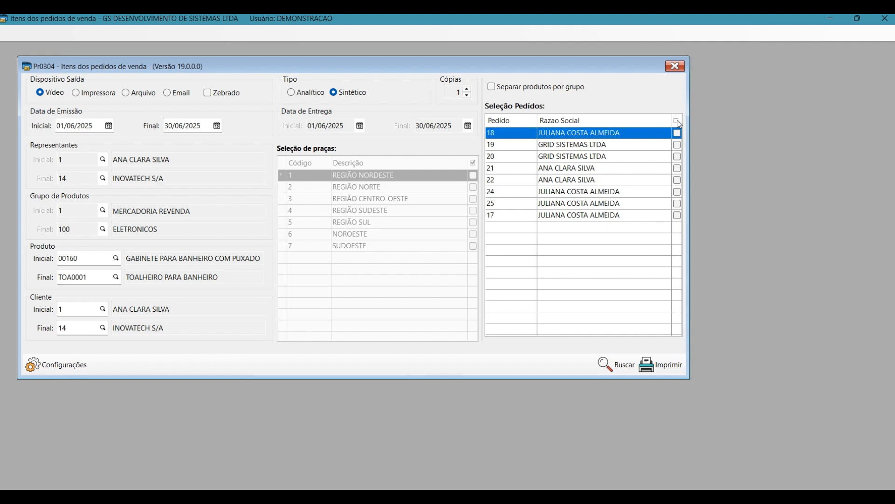
{"action": "left_click", "coordinate": [677, 119]}
{"action": "left_click", "coordinate": [678, 120]}
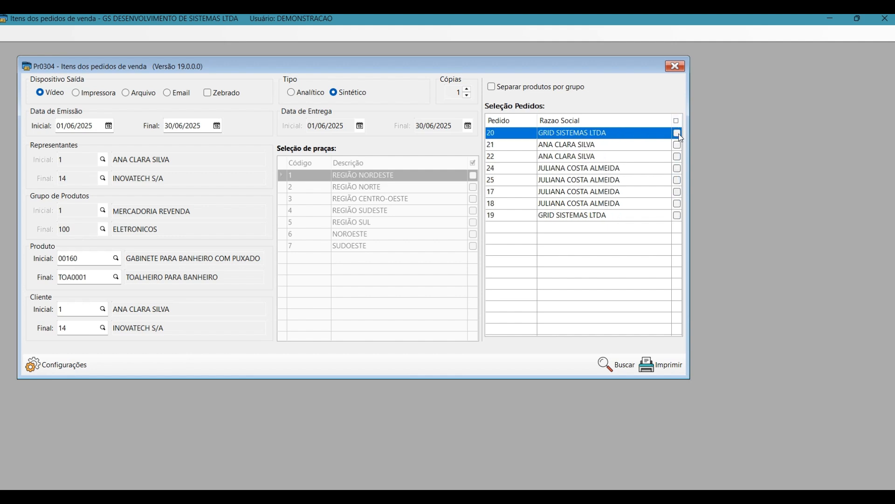
{"action": "left_click", "coordinate": [680, 149]}
- Select all listed orders, and generate the Sintético order items report on screen and close it
{"action": "left_click", "coordinate": [677, 121]}
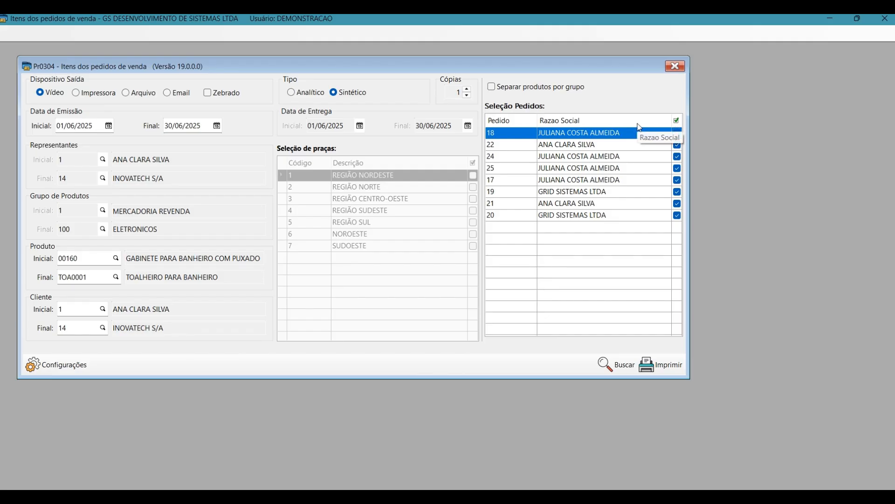
{"action": "left_click", "coordinate": [652, 370]}
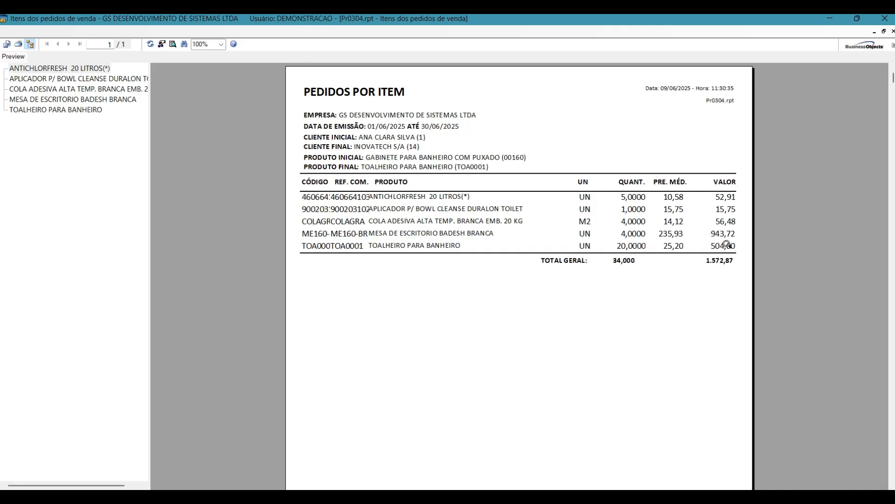
{"action": "left_click", "coordinate": [893, 30]}
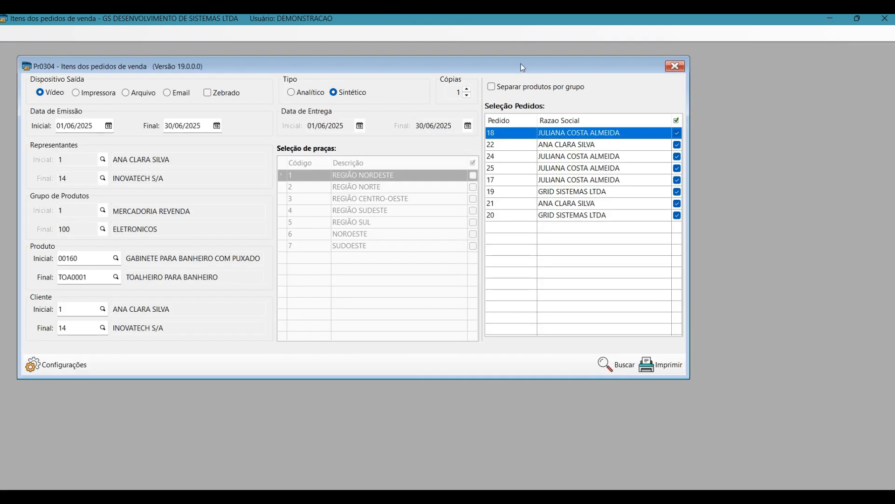
- Generate the order items report as Analítico, and read through its first page and on to the second
{"action": "left_click", "coordinate": [309, 93]}
{"action": "left_click", "coordinate": [662, 367]}
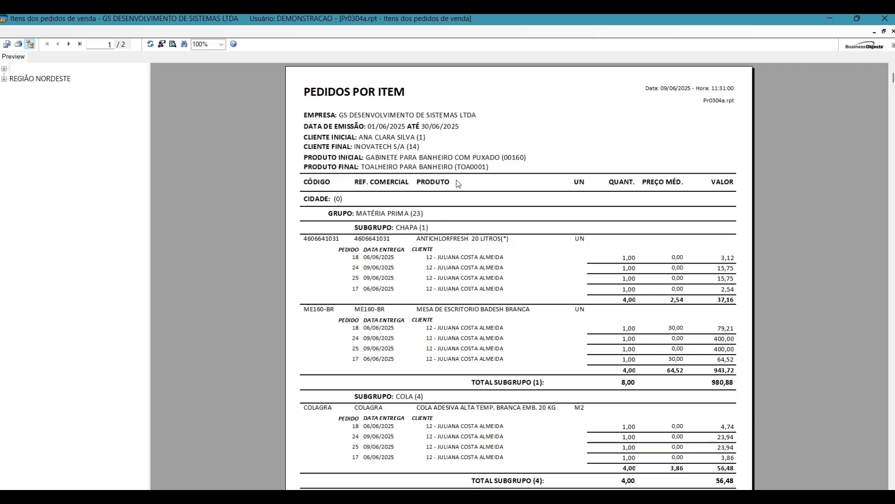
{"action": "scroll", "coordinate": [458, 183], "scroll_direction": "down", "scroll_amount": 3}
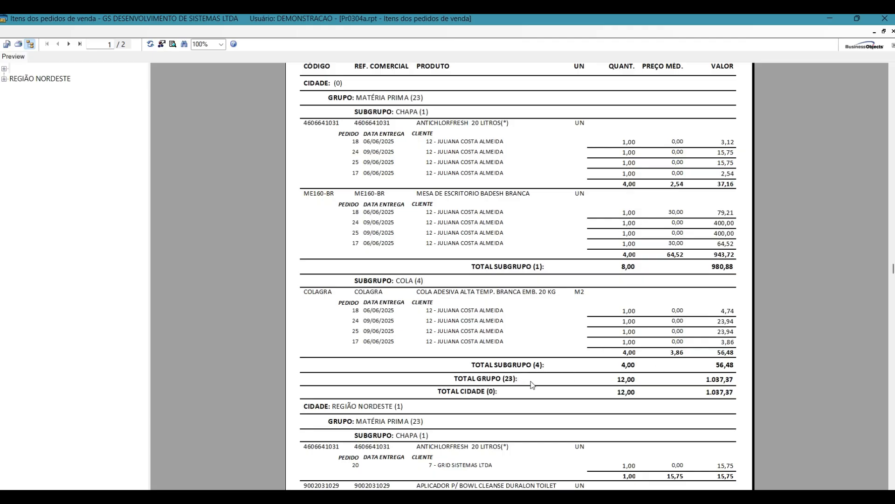
{"action": "scroll", "coordinate": [436, 292], "scroll_direction": "down", "scroll_amount": 3}
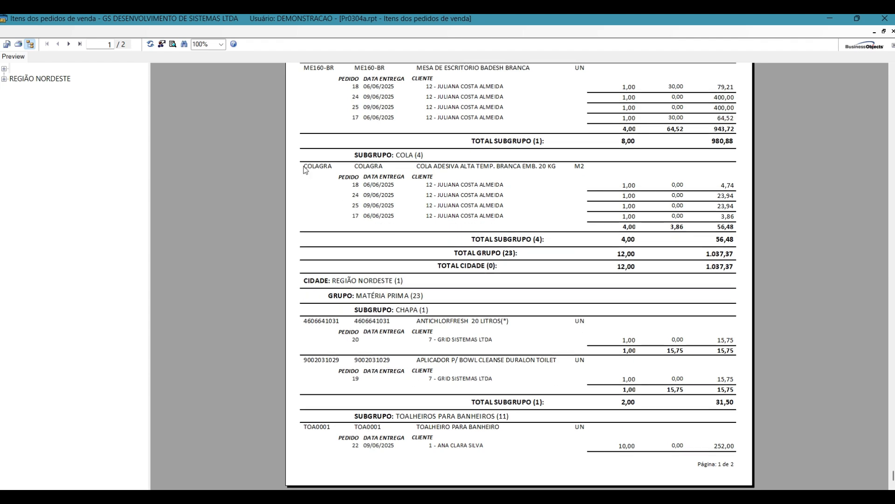
{"action": "scroll", "coordinate": [186, 143], "scroll_direction": "up", "scroll_amount": 5}
{"action": "left_click", "coordinate": [68, 44]}
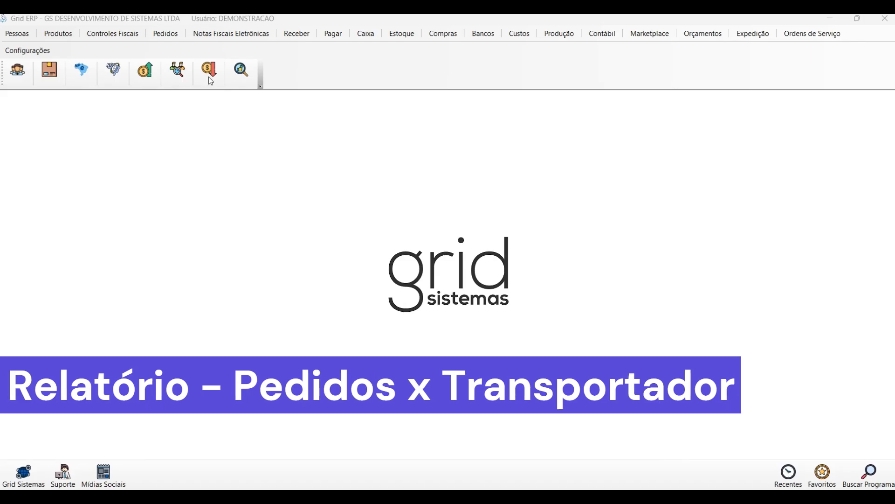
- Open the Pedidos por Transportador report from the orders module's order reports
{"action": "left_click", "coordinate": [171, 35]}
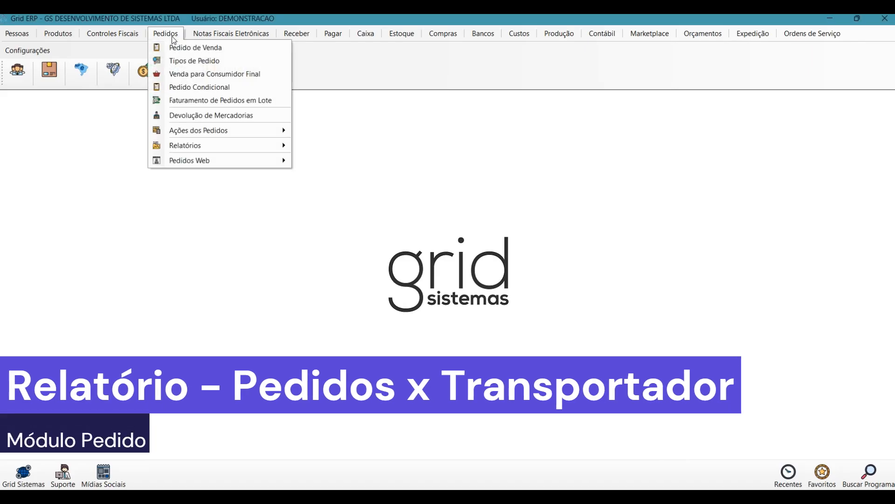
{"action": "mouse_move", "coordinate": [240, 146]}
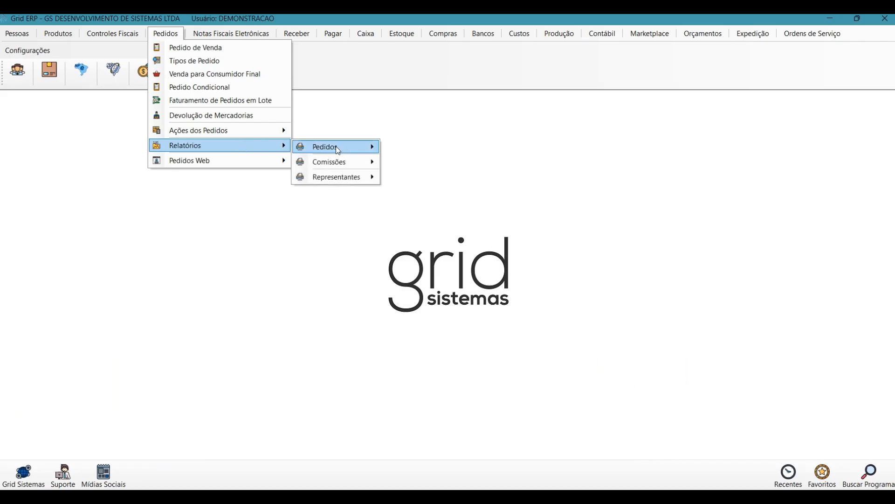
{"action": "mouse_move", "coordinate": [377, 154]}
{"action": "left_click", "coordinate": [471, 241]}
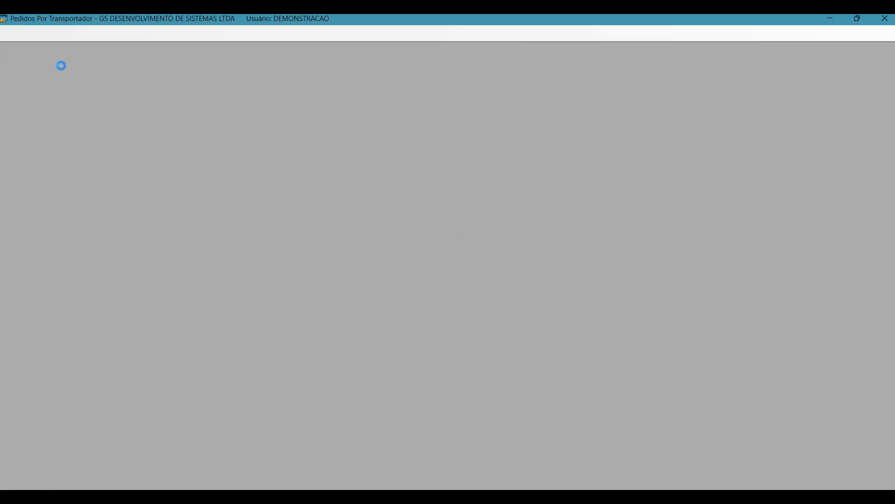
{"action": "left_click_drag", "start_coordinate": [92, 58], "coordinate": [154, 82]}
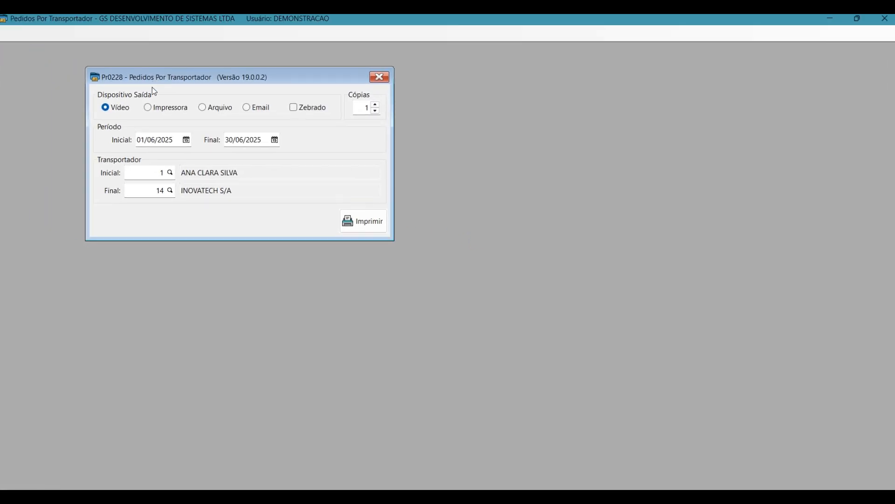
- Set the initial period date to 01/04/2025, and generate the orders by carrier report on screen
{"action": "left_click", "coordinate": [173, 135]}
{"action": "left_click_drag", "start_coordinate": [173, 135], "coordinate": [129, 139]}
{"action": "type", "text": "01/04/2025"}
{"action": "key", "text": "Tab"}
{"action": "left_click", "coordinate": [374, 224]}
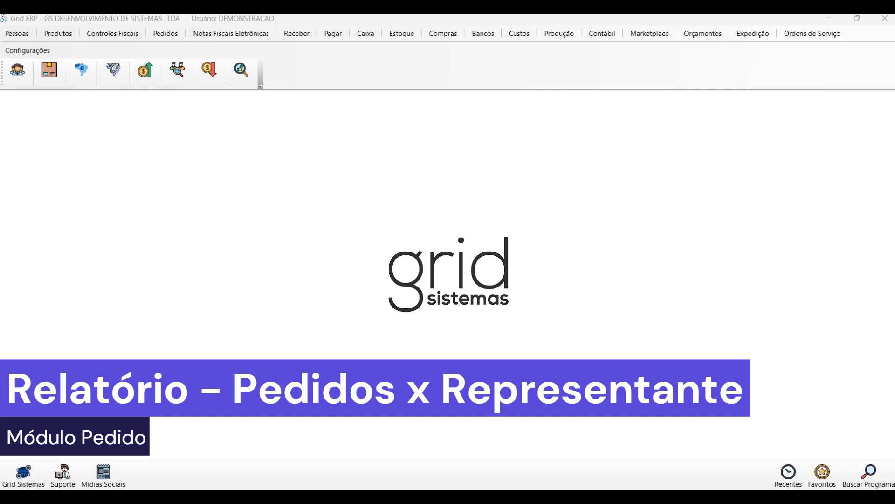
- Open the second Pedidos por representante report from the orders module's representative reports
{"action": "left_click", "coordinate": [169, 36]}
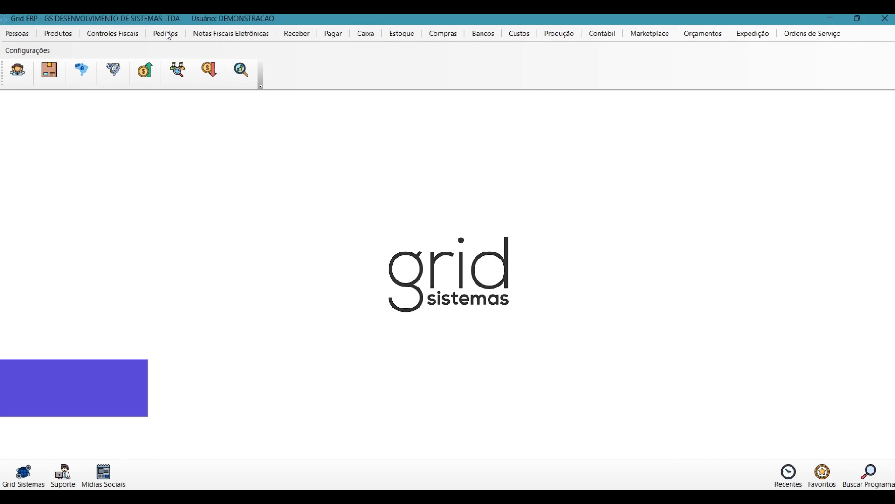
{"action": "left_click", "coordinate": [169, 36]}
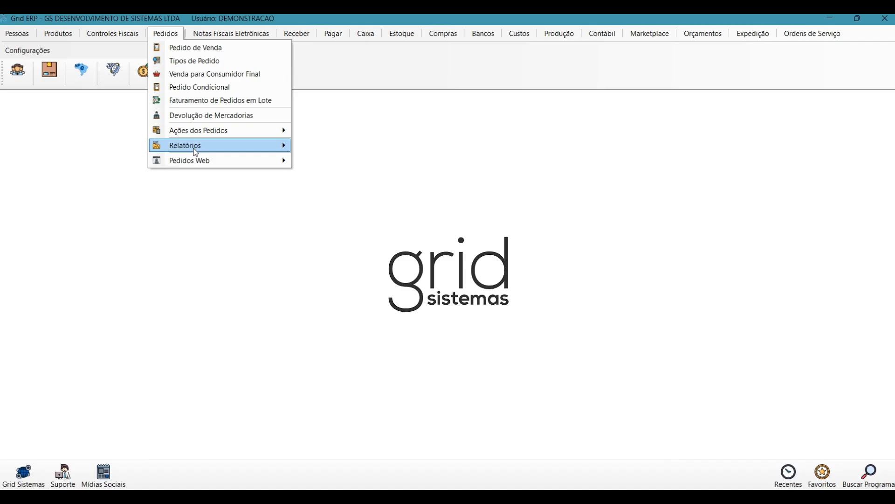
{"action": "mouse_move", "coordinate": [196, 152]}
{"action": "mouse_move", "coordinate": [345, 179]}
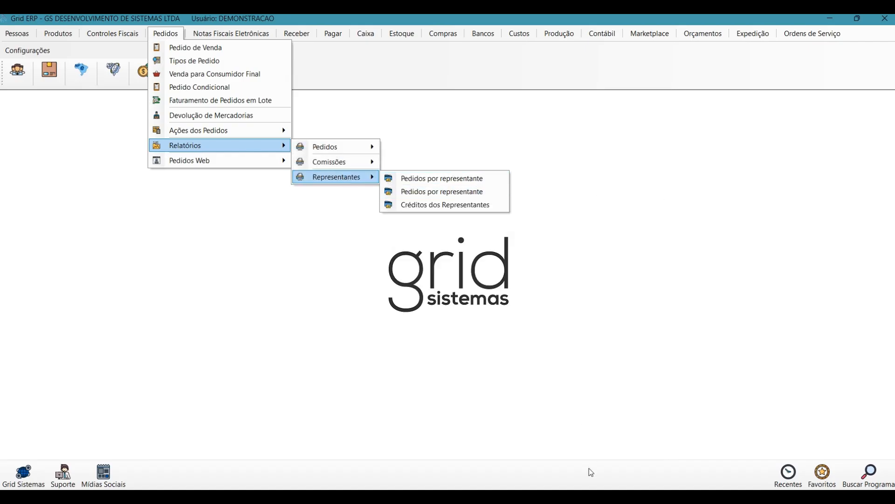
{"action": "left_click", "coordinate": [462, 192]}
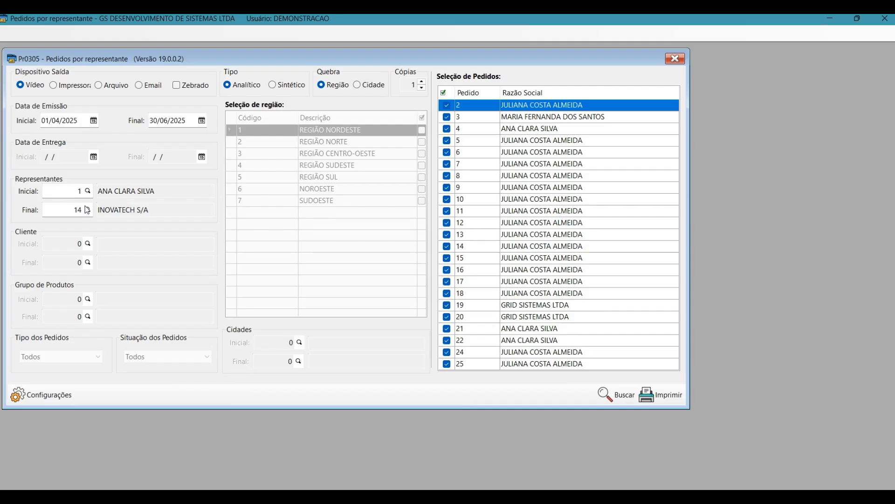
- Look through the filter options in the representative report's Configurações, and confirm them as they are
{"action": "left_click", "coordinate": [41, 392]}
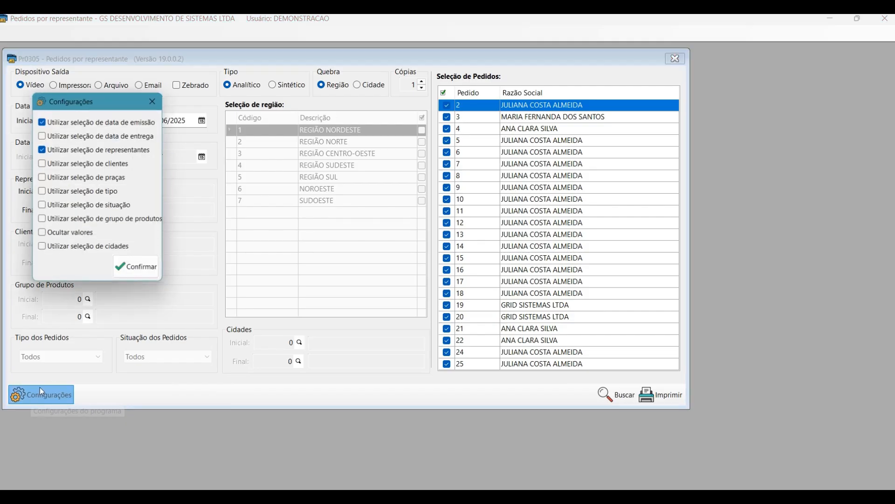
{"action": "left_click_drag", "start_coordinate": [92, 106], "coordinate": [223, 147]}
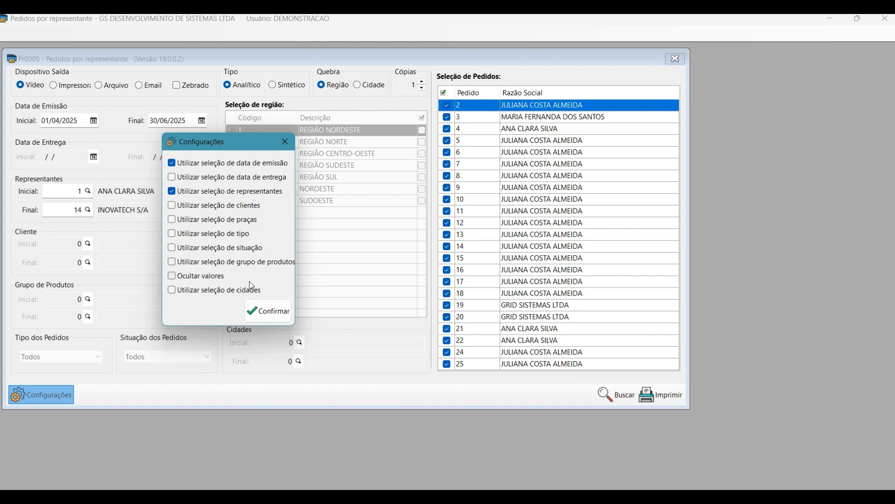
{"action": "left_click", "coordinate": [276, 311]}
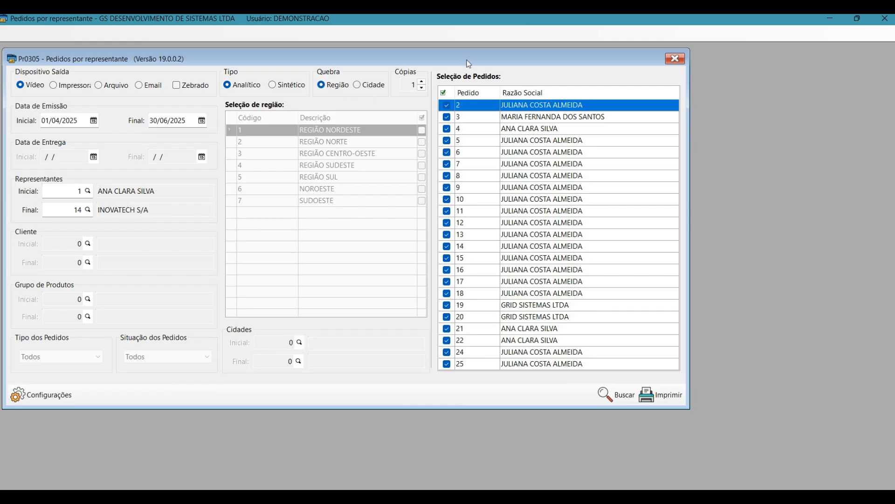
- Clear the selection of all orders in the Seleção de Pedidos list, and select them all again
{"action": "left_click", "coordinate": [448, 200]}
{"action": "left_click", "coordinate": [444, 92]}
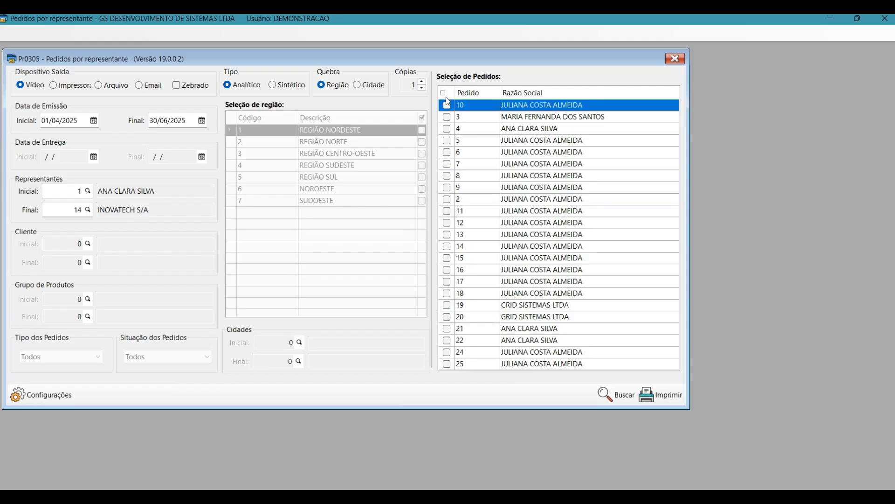
{"action": "left_click", "coordinate": [446, 93]}
{"action": "left_click", "coordinate": [445, 93]}
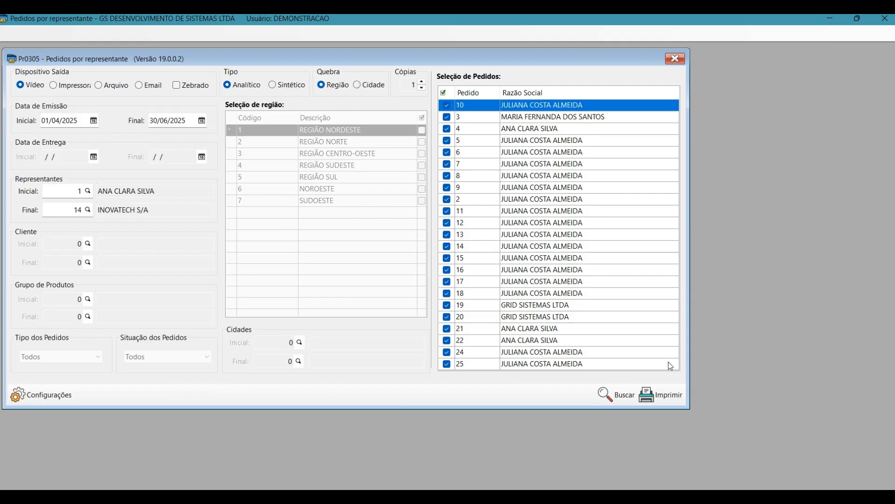
- Search the orders again, select them all, and generate the Analítico representative report on screen, checking its header and grand total before closing it
{"action": "left_click", "coordinate": [630, 397]}
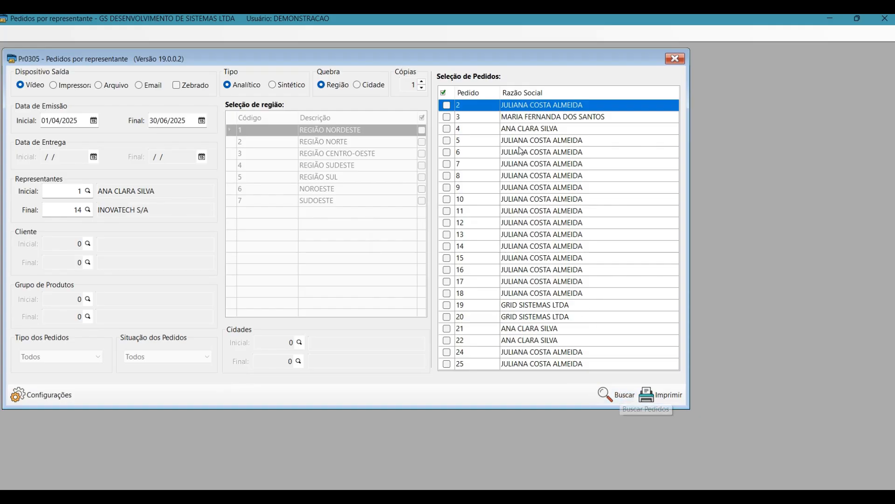
{"action": "left_click", "coordinate": [444, 93]}
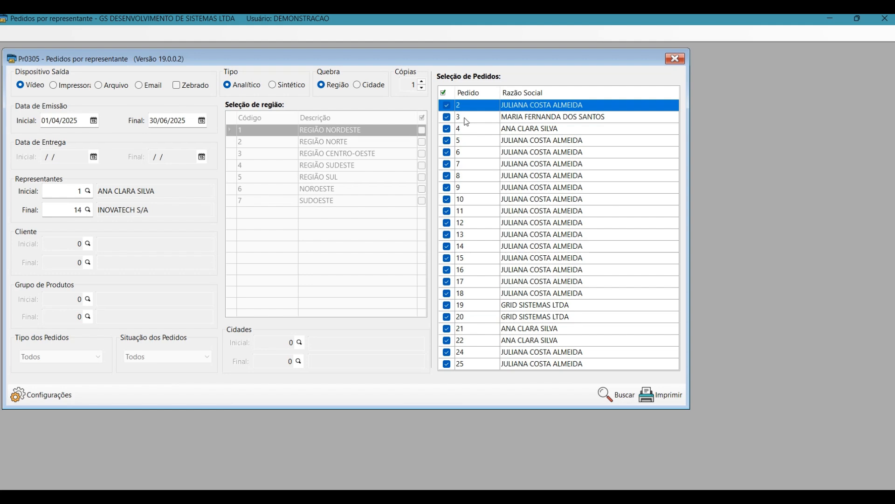
{"action": "left_click", "coordinate": [669, 403]}
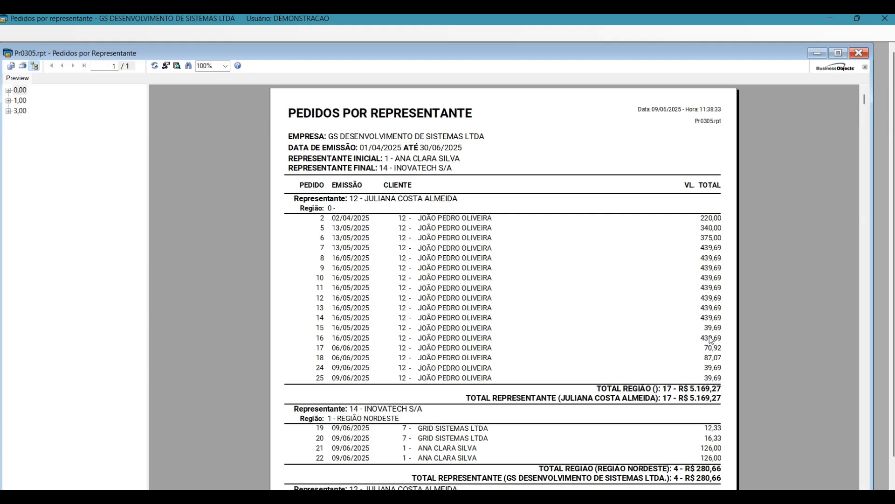
{"action": "scroll", "coordinate": [713, 344], "scroll_direction": "down", "scroll_amount": 5}
{"action": "left_click", "coordinate": [696, 286]}
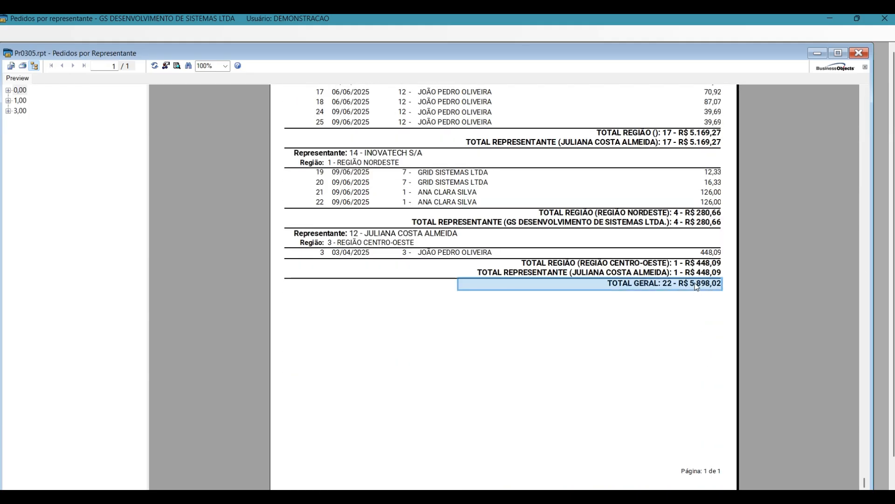
{"action": "scroll", "coordinate": [708, 327], "scroll_direction": "up", "scroll_amount": 5}
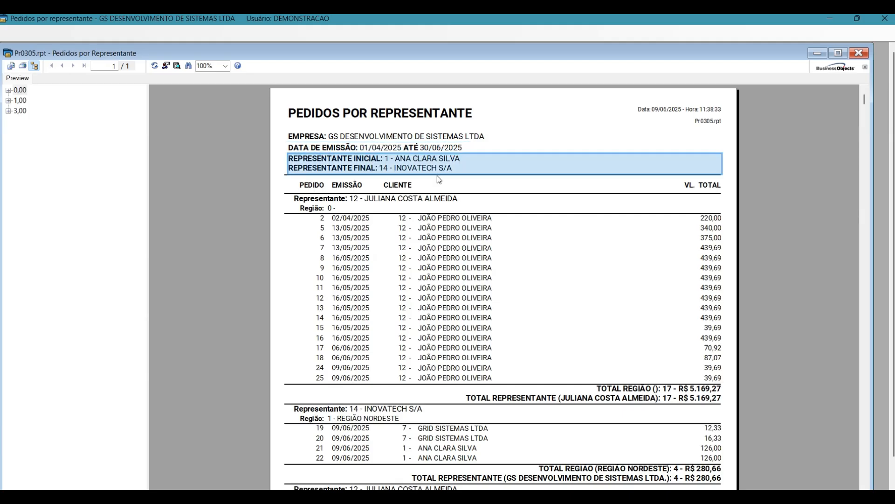
{"action": "left_click", "coordinate": [859, 52]}
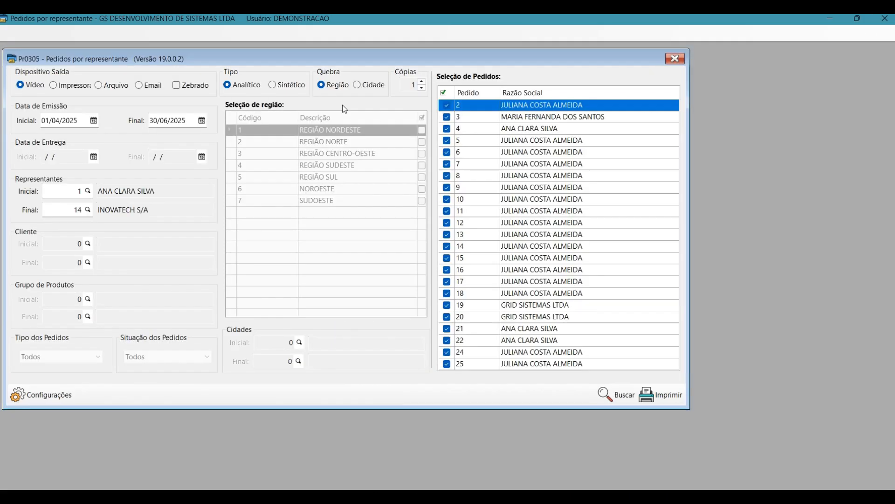
- Change the representative report's type to Sintético, and generate it on screen for the selected orders
{"action": "left_click", "coordinate": [293, 88]}
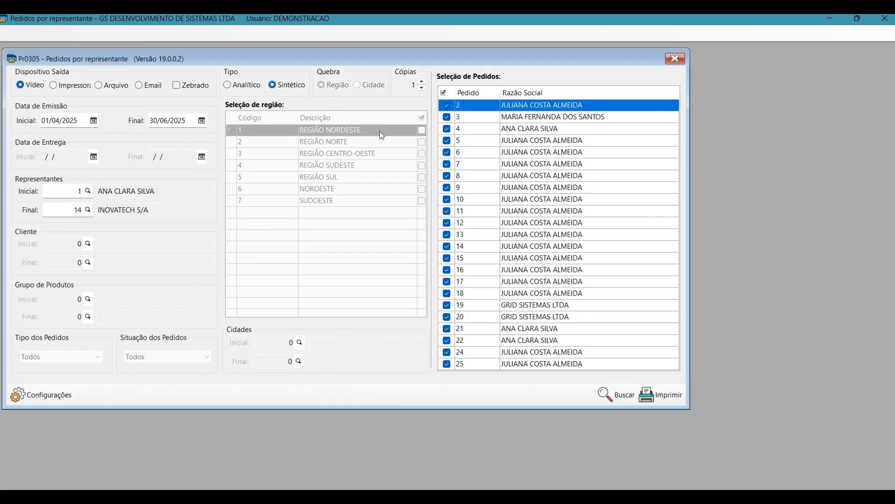
{"action": "left_click", "coordinate": [671, 400]}
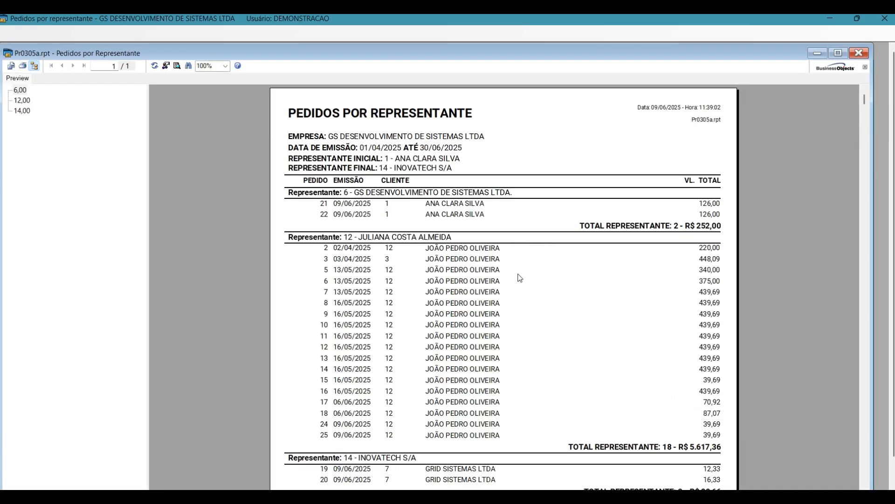
{"action": "scroll", "coordinate": [425, 231], "scroll_direction": "down", "scroll_amount": 5}
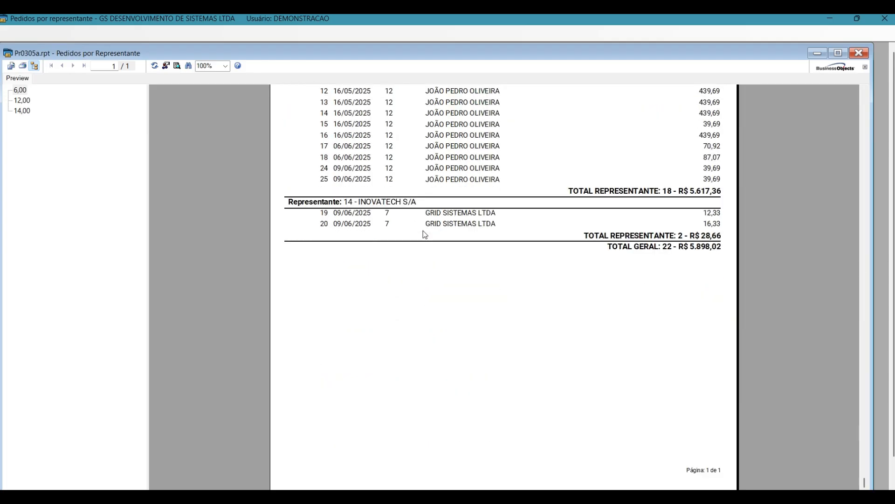
{"action": "scroll", "coordinate": [423, 231], "scroll_direction": "up", "scroll_amount": 2}
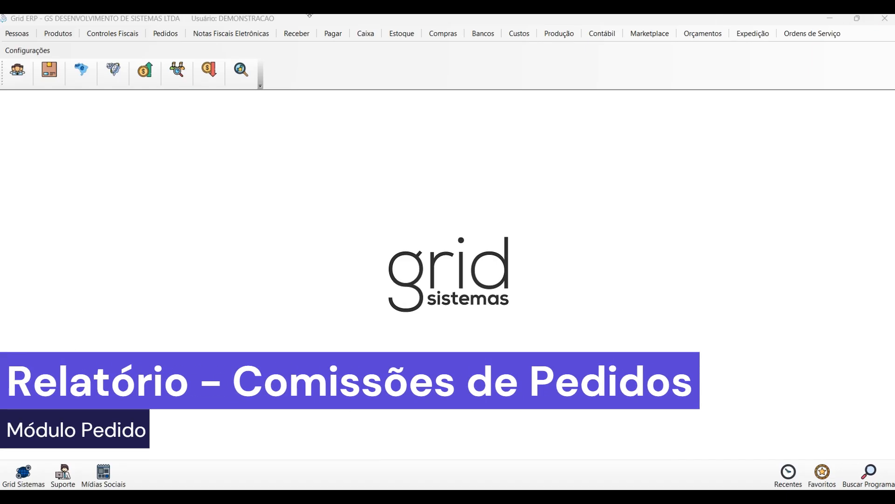
- Open the Comissões por Recebimento report from the orders module's commission reports
{"action": "left_click", "coordinate": [171, 37]}
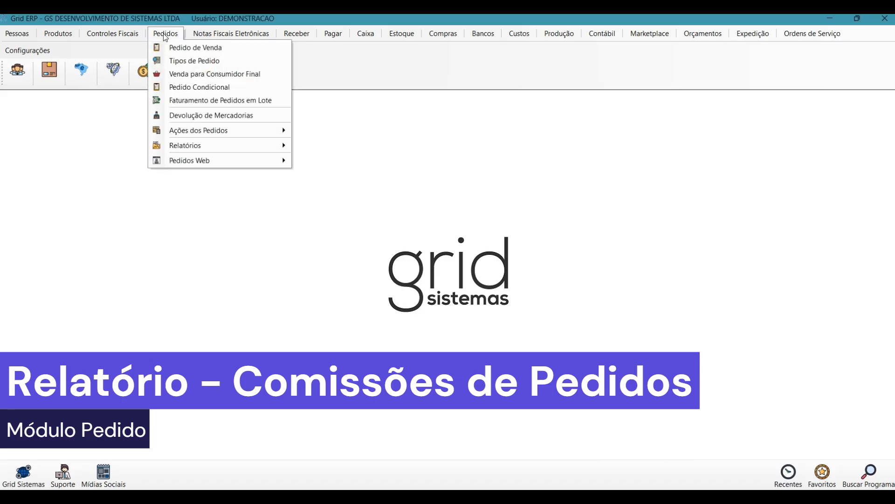
{"action": "mouse_move", "coordinate": [206, 144]}
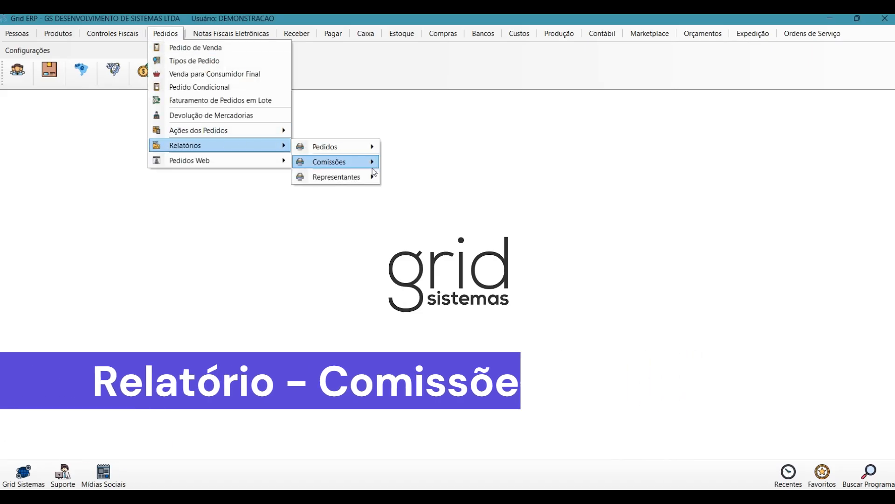
{"action": "mouse_move", "coordinate": [371, 167]}
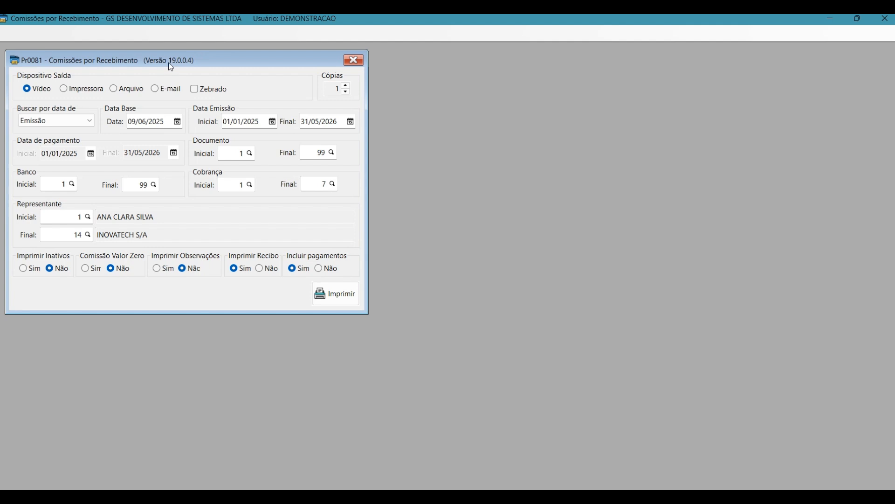
{"action": "left_click_drag", "start_coordinate": [170, 64], "coordinate": [227, 72]}
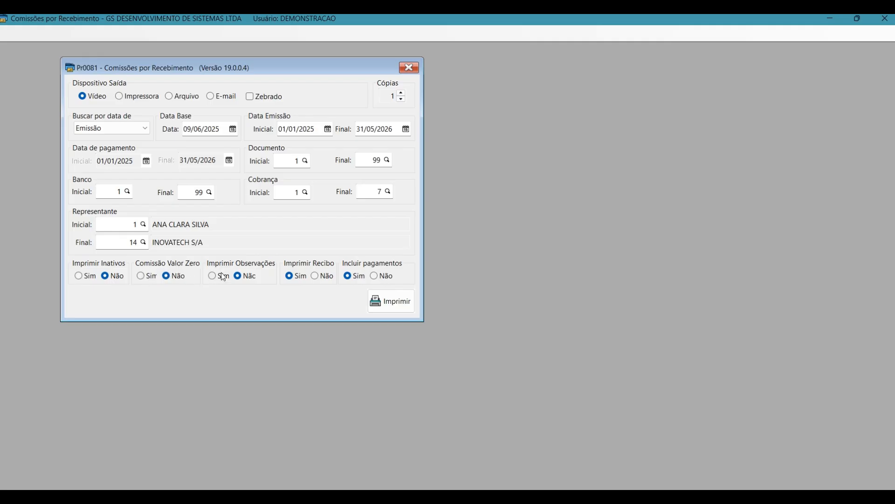
- Set Imprimir Recibo and Incluir pagamentos to Não, and generate the commissions by receipt report on screen
{"action": "left_click", "coordinate": [315, 275]}
{"action": "left_click", "coordinate": [374, 276]}
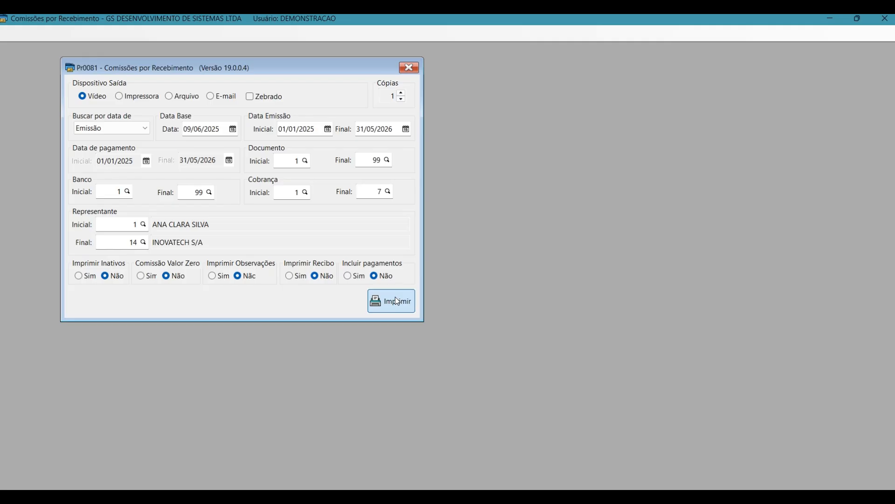
{"action": "left_click", "coordinate": [397, 301]}
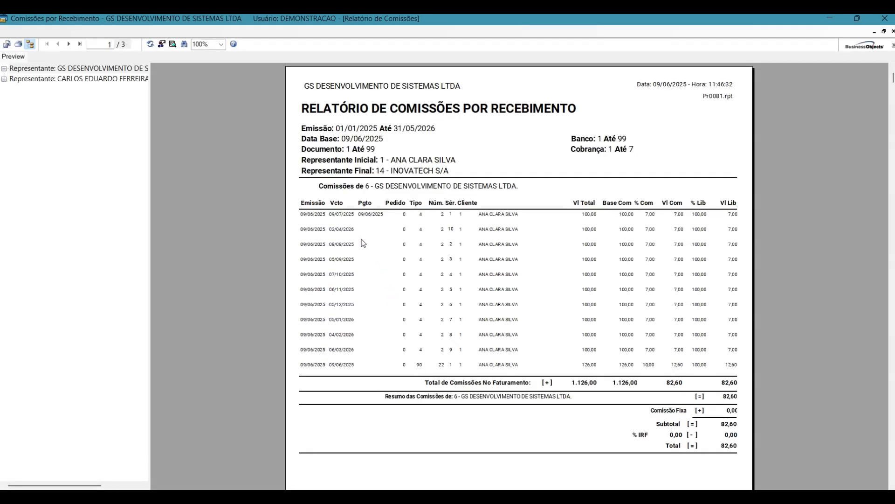
- Enlarge the commission report to 150% and examine the first page's date columns, commission totals and representative summary
{"action": "left_click", "coordinate": [221, 45]}
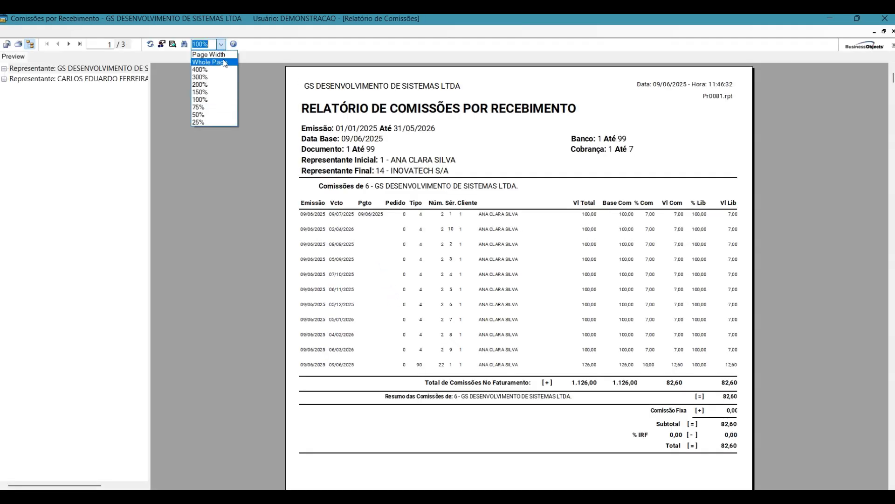
{"action": "left_click", "coordinate": [216, 92]}
{"action": "left_click", "coordinate": [214, 277]}
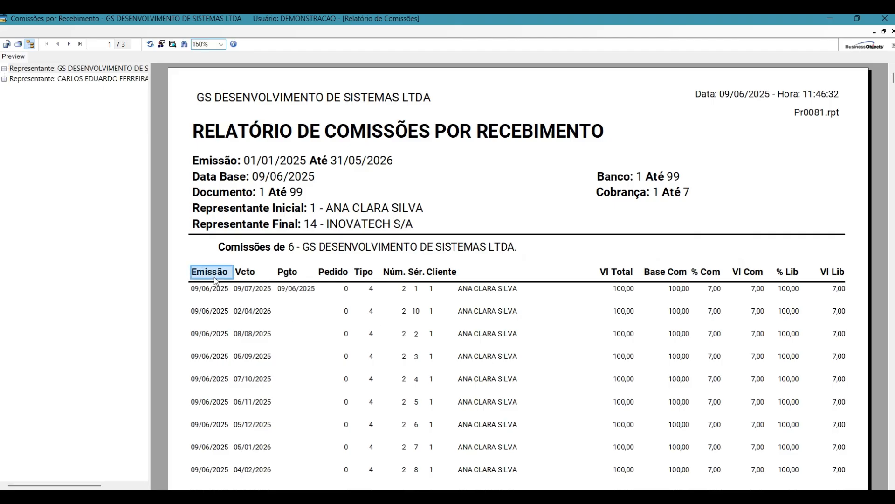
{"action": "left_click", "coordinate": [215, 334]}
{"action": "left_click", "coordinate": [255, 274]}
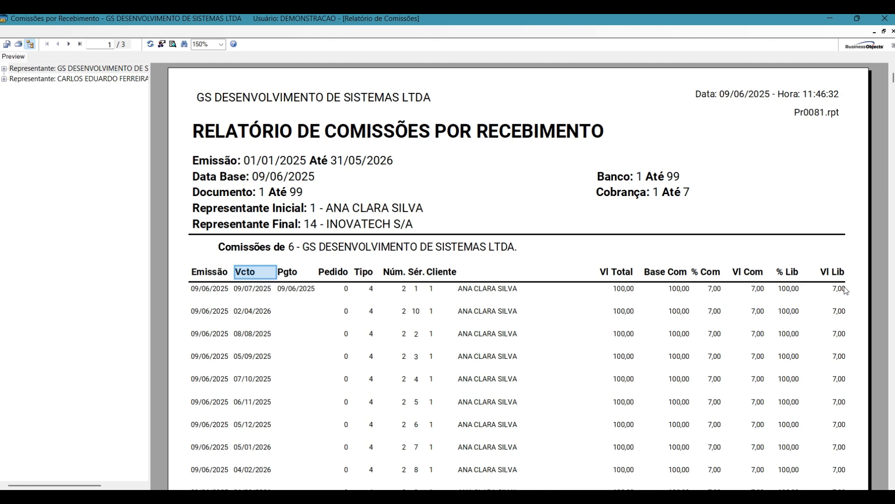
{"action": "left_click_drag", "start_coordinate": [891, 87], "coordinate": [891, 200]}
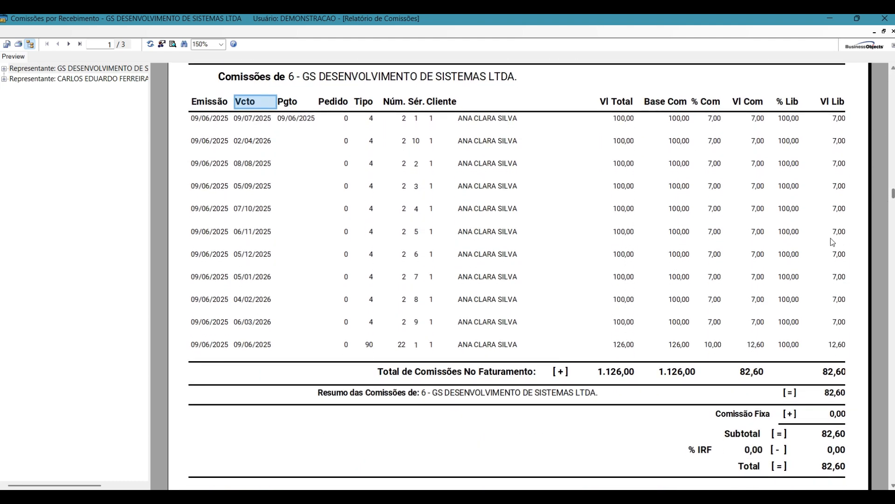
{"action": "left_click", "coordinate": [607, 370]}
{"action": "left_click", "coordinate": [823, 371]}
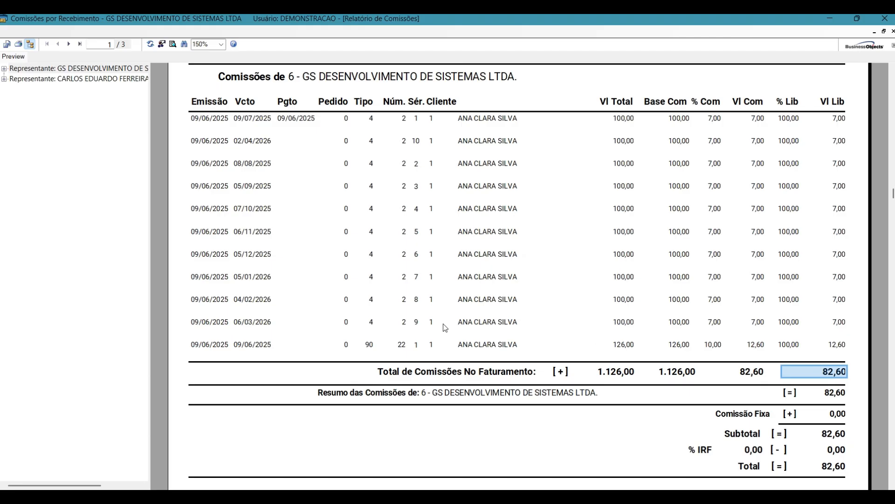
{"action": "left_click", "coordinate": [447, 398]}
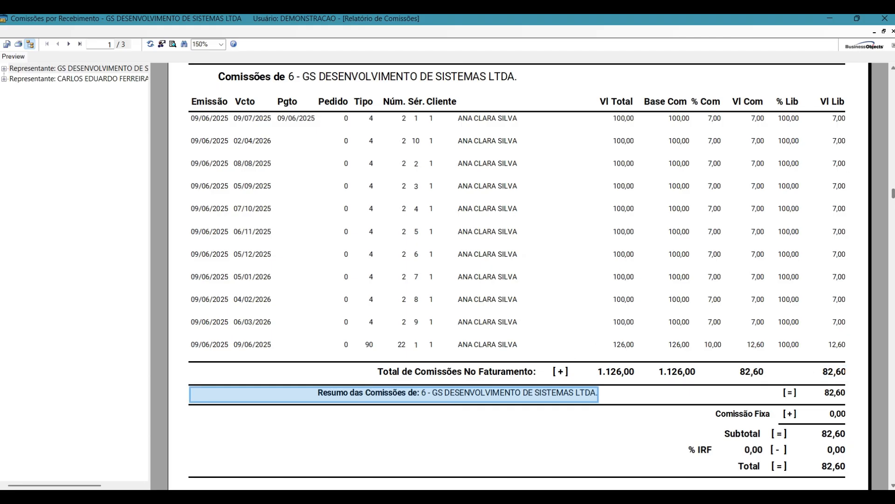
{"action": "scroll", "coordinate": [513, 280], "scroll_direction": "down", "scroll_amount": 5}
{"action": "scroll", "coordinate": [513, 279], "scroll_direction": "up", "scroll_amount": 10}
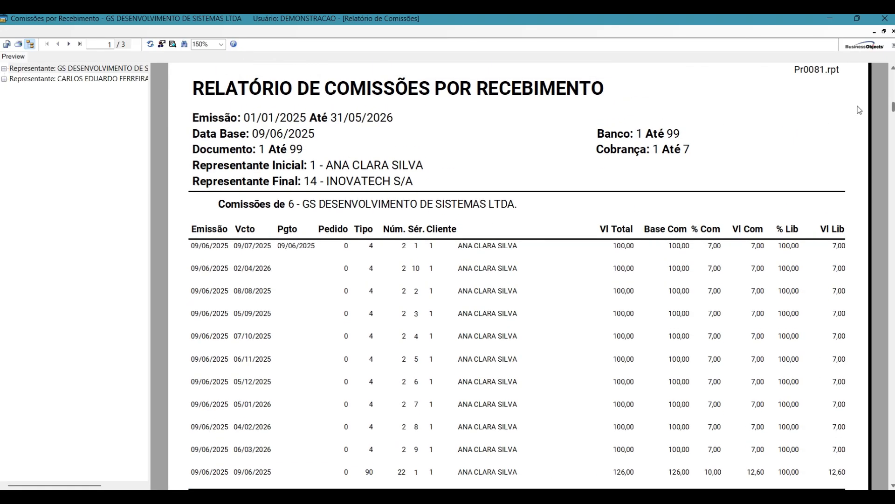
- Examine the second and third pages of the commission report, and close it
{"action": "left_click", "coordinate": [68, 44]}
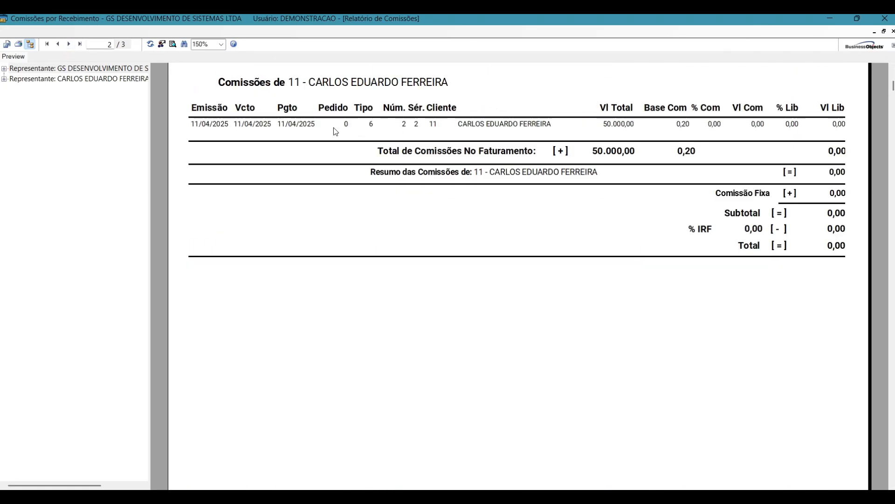
{"action": "left_click", "coordinate": [893, 70]}
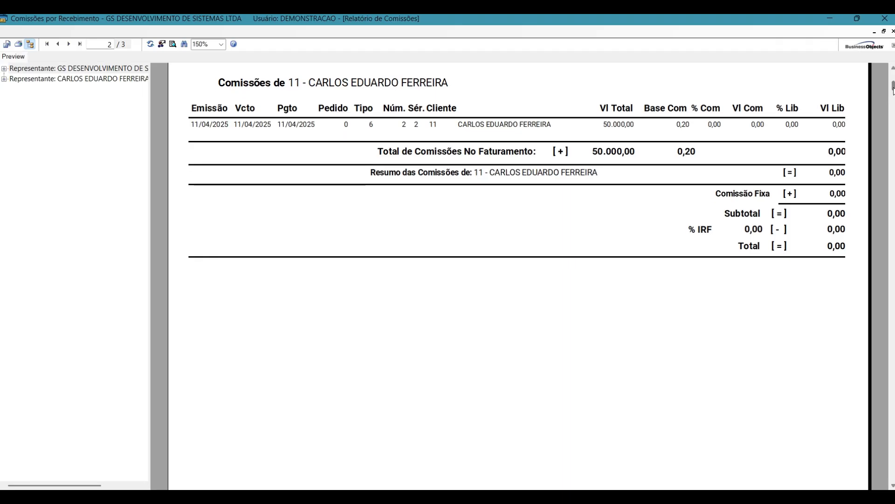
{"action": "left_click_drag", "start_coordinate": [891, 80], "coordinate": [880, 58]}
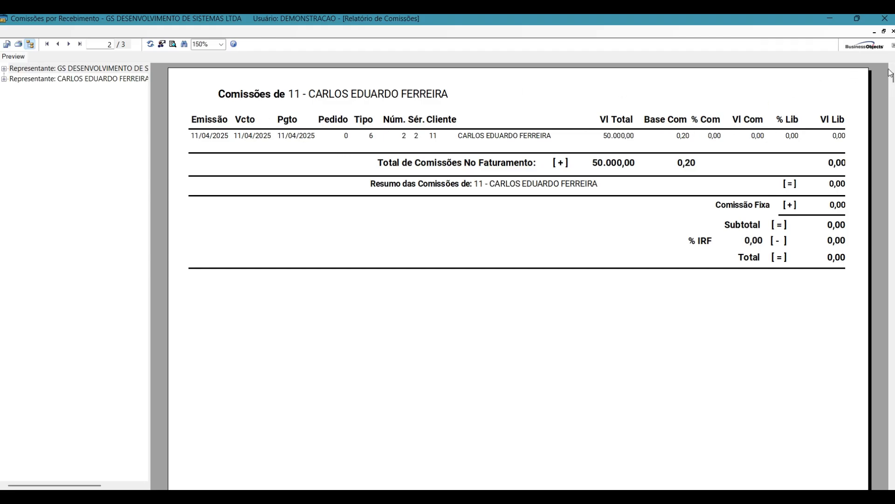
{"action": "left_click", "coordinate": [69, 44]}
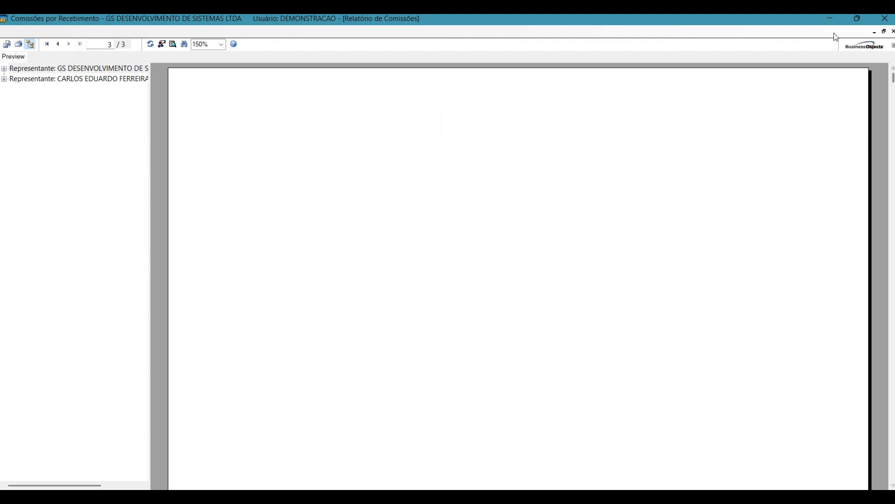
{"action": "left_click", "coordinate": [894, 31]}
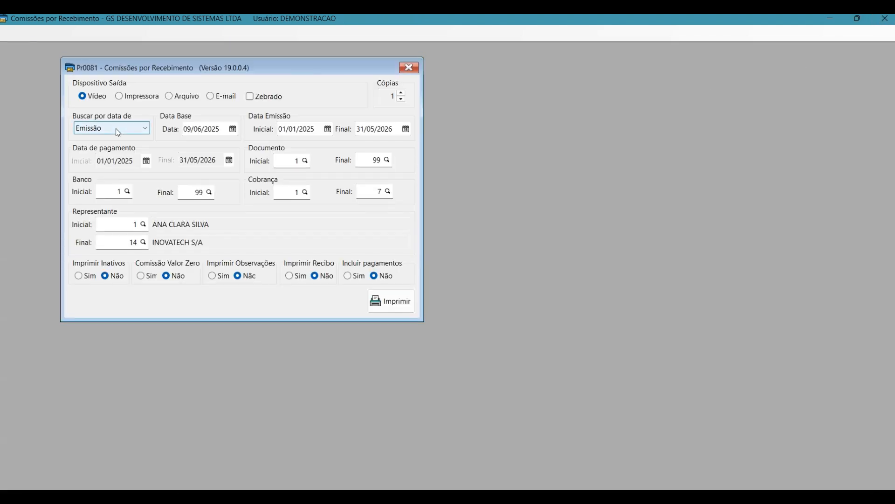
- Set Imprimir Recibo and Incluir pagamentos to Sim, and generate the commissions by receipt report again
{"action": "left_click", "coordinate": [304, 279]}
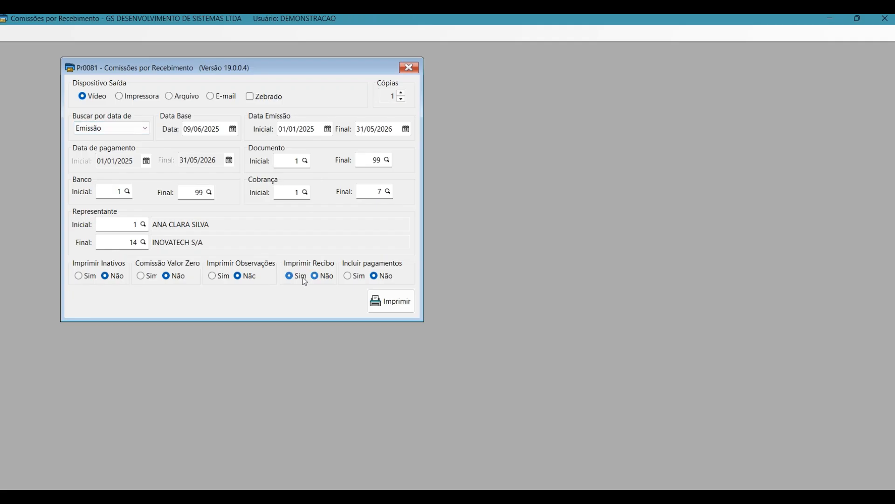
{"action": "left_click", "coordinate": [356, 277]}
{"action": "left_click", "coordinate": [386, 304]}
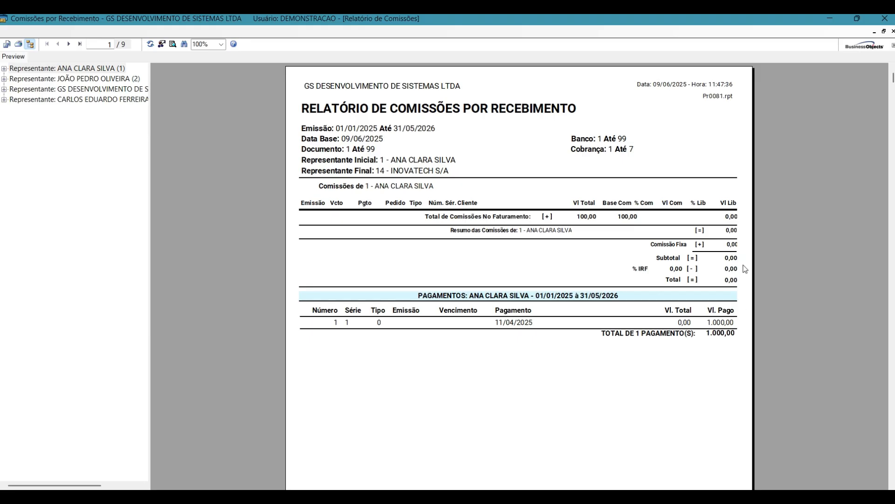
- Page through the commission report's receipts and payment sections for each representative up to the last page, and close it
{"action": "left_click", "coordinate": [68, 45]}
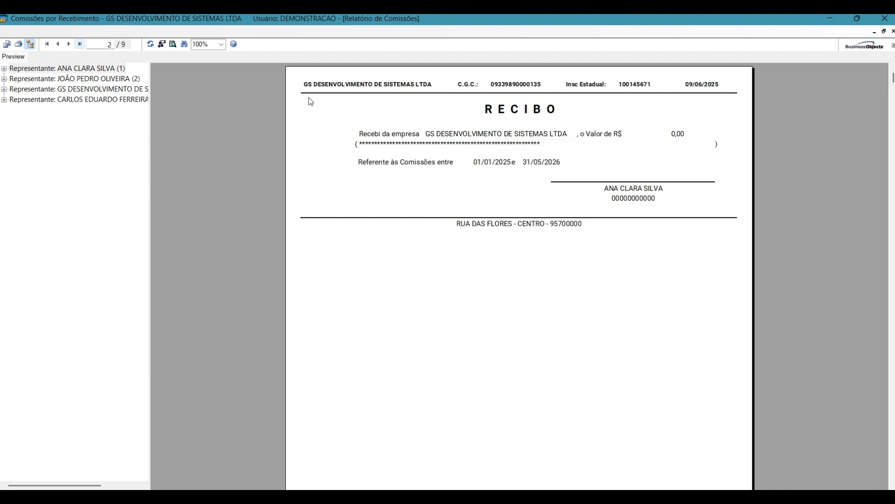
{"action": "left_click", "coordinate": [68, 45]}
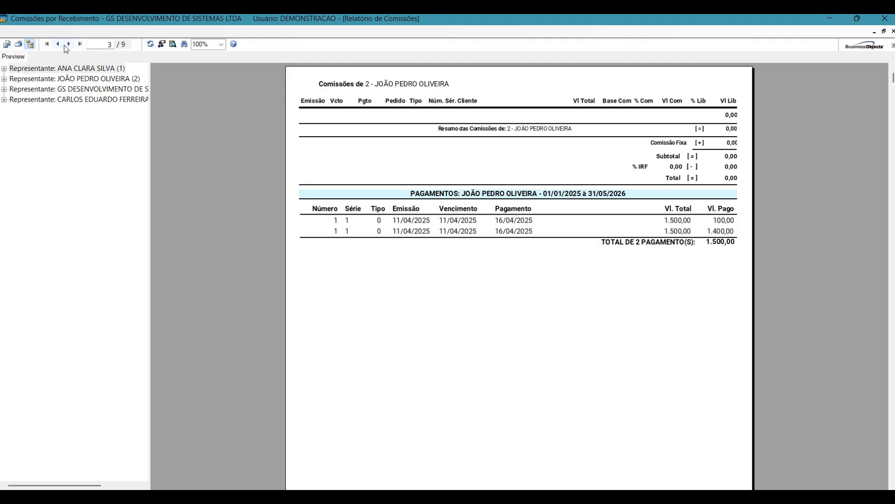
{"action": "left_click", "coordinate": [67, 44]}
{"action": "left_click", "coordinate": [68, 44]}
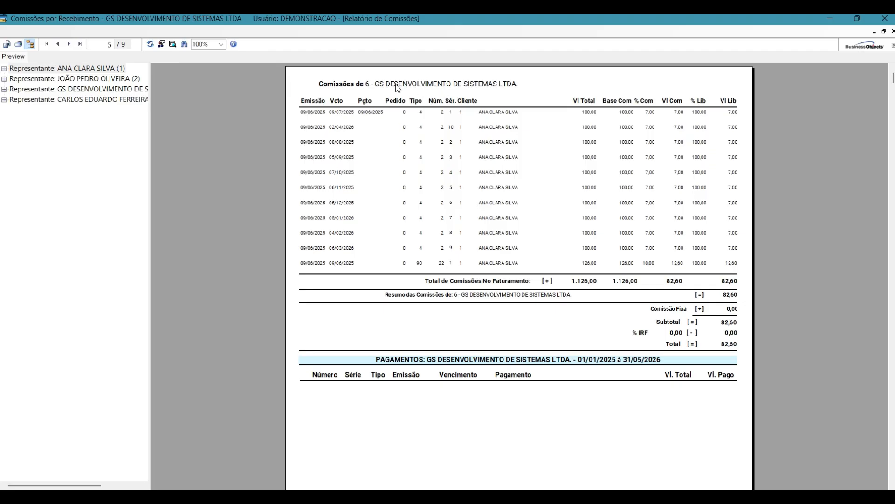
{"action": "left_click", "coordinate": [69, 45]}
{"action": "left_click", "coordinate": [69, 44]}
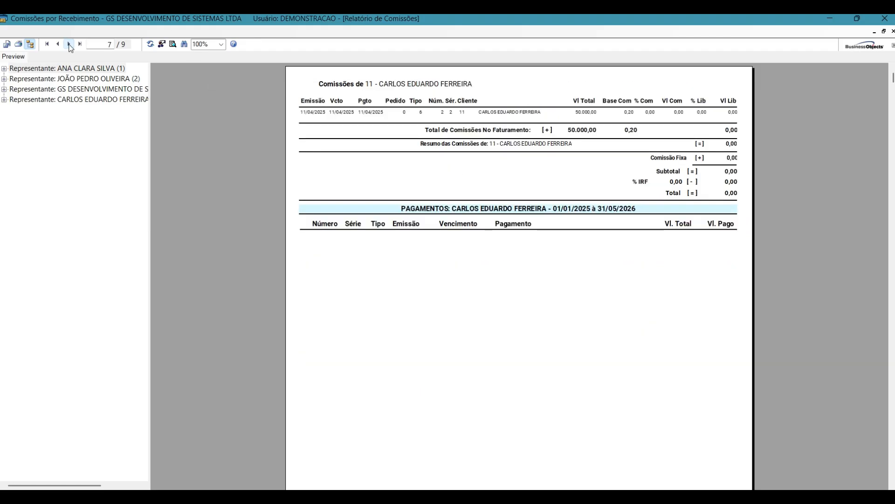
{"action": "left_click", "coordinate": [69, 45]}
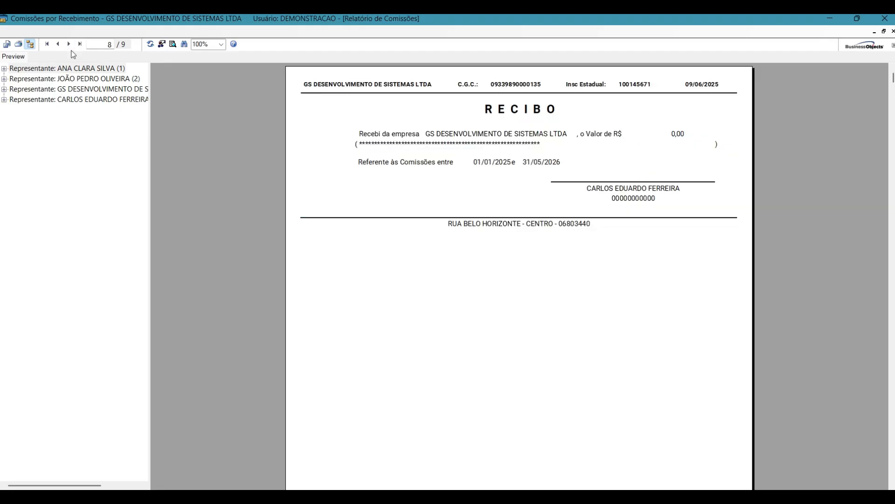
{"action": "left_click", "coordinate": [69, 45]}
{"action": "left_click", "coordinate": [893, 31]}
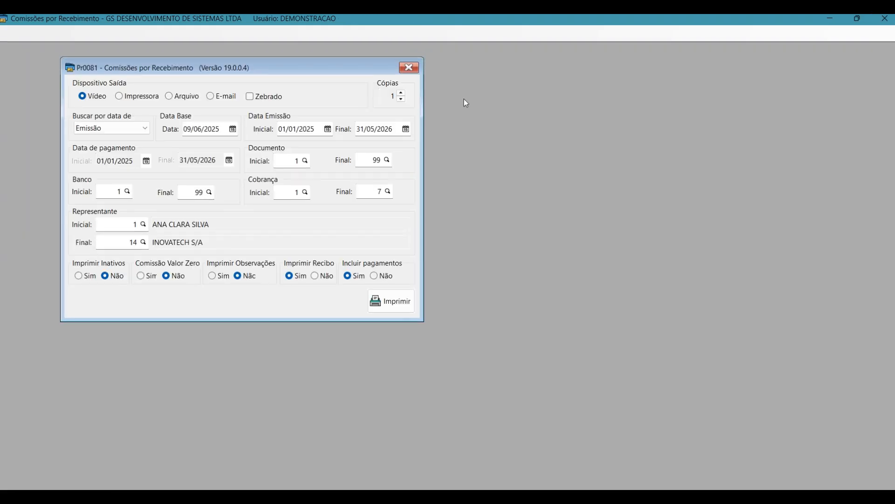
- Set Buscar por data de to Pagamento and generate the commissions by receipt report on screen
{"action": "left_click", "coordinate": [135, 128]}
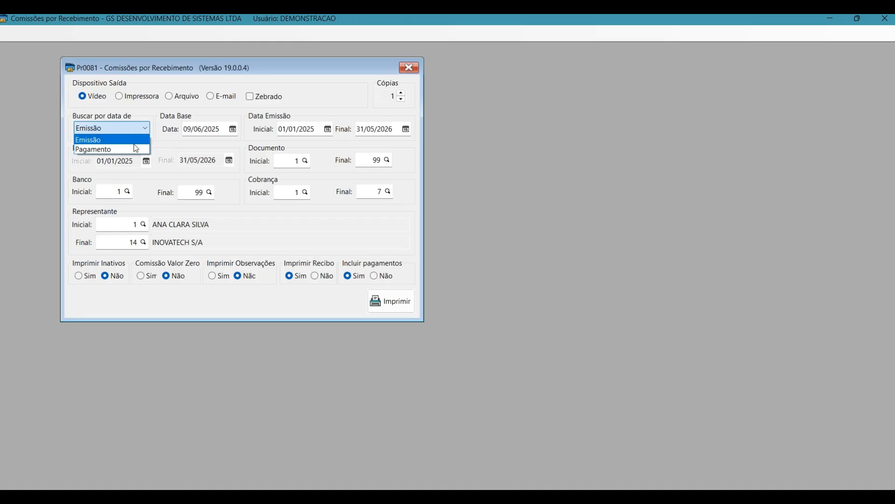
{"action": "left_click", "coordinate": [137, 149]}
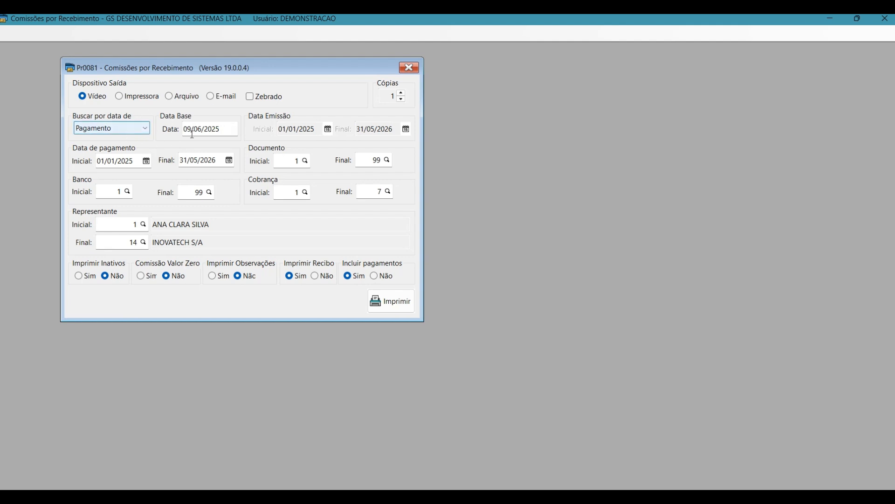
{"action": "left_click", "coordinate": [408, 308]}
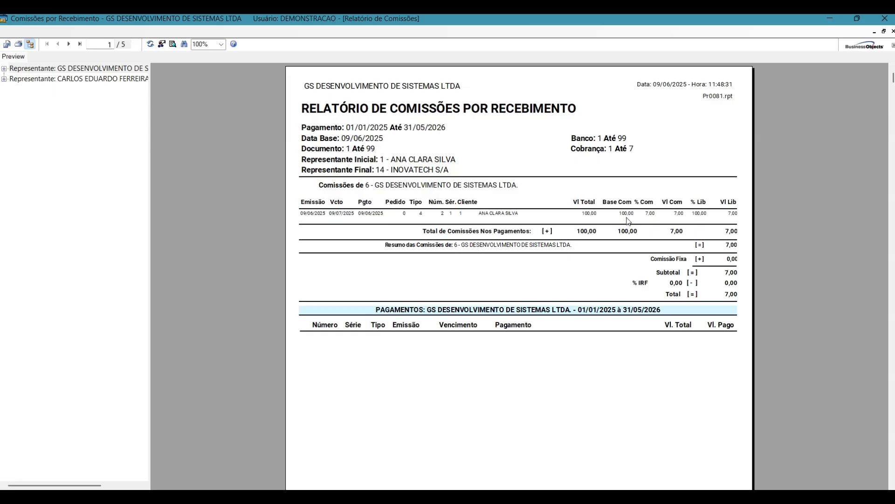
- Enlarge the payment-date commission report to 150%, examine all its pages, return to the first page and close it
{"action": "left_click", "coordinate": [221, 44]}
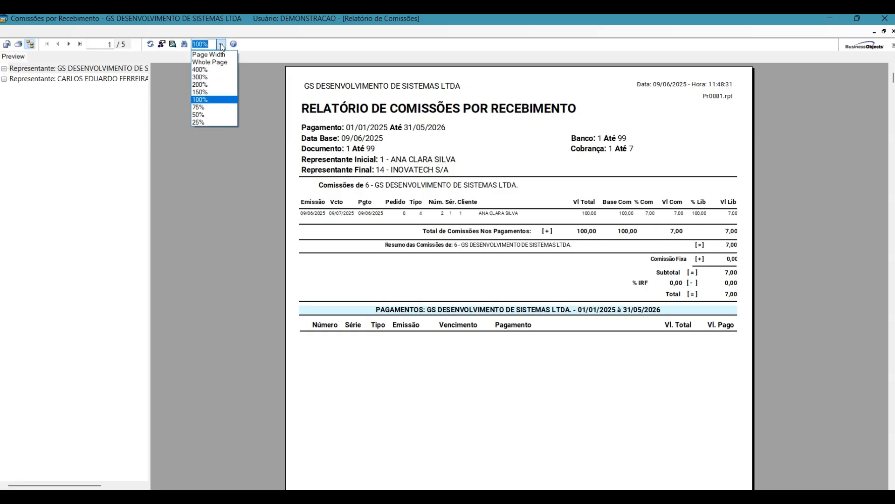
{"action": "left_click", "coordinate": [209, 96]}
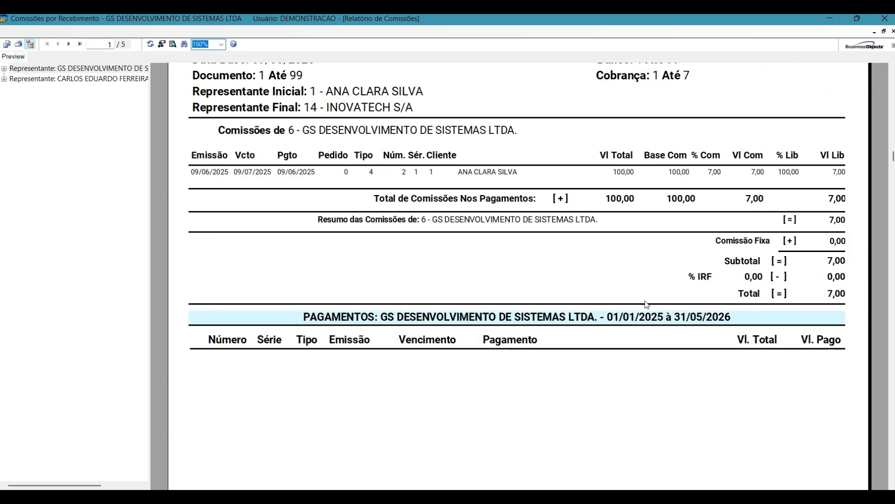
{"action": "scroll", "coordinate": [680, 259], "scroll_direction": "down", "scroll_amount": 2}
{"action": "scroll", "coordinate": [590, 324], "scroll_direction": "up", "scroll_amount": 2}
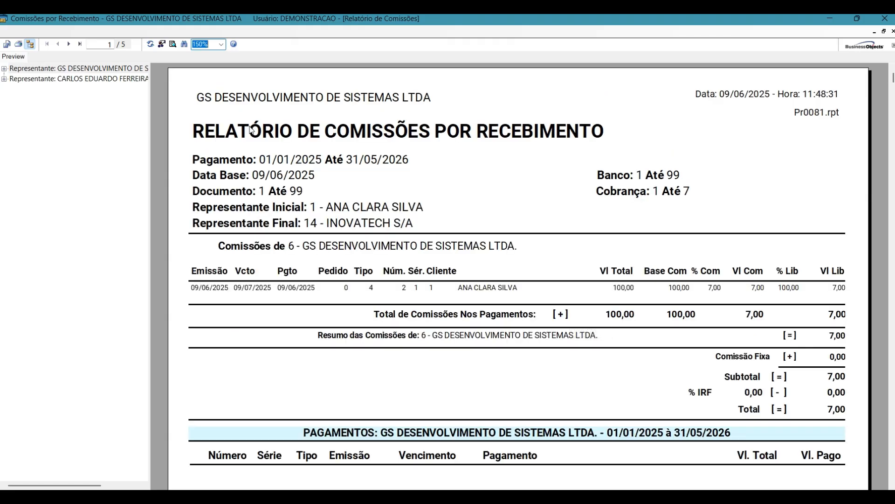
{"action": "left_click", "coordinate": [69, 44]}
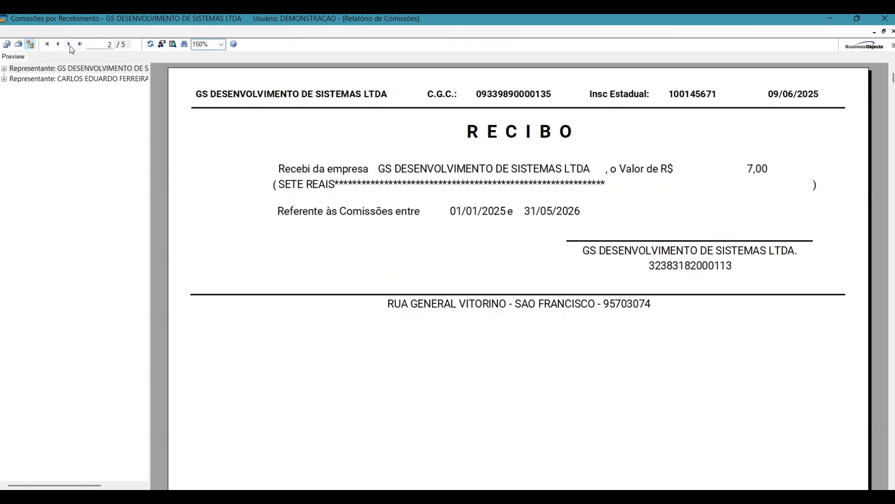
{"action": "left_click", "coordinate": [69, 44]}
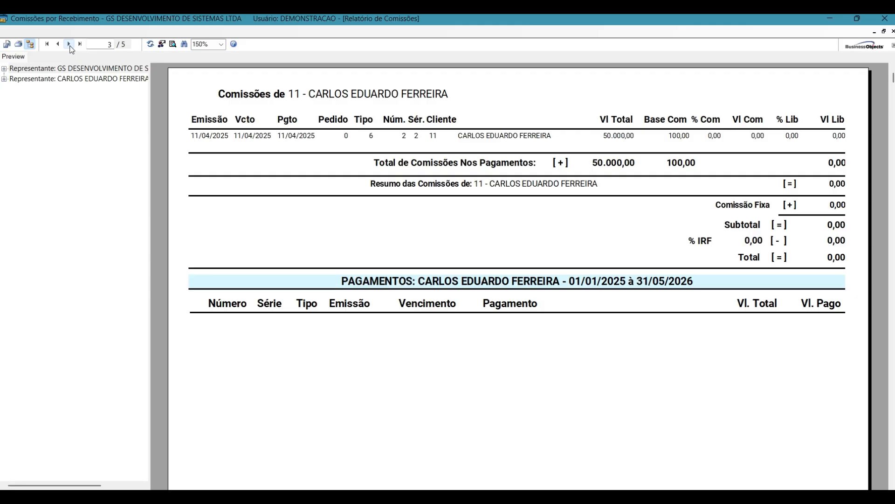
{"action": "left_click", "coordinate": [69, 44]}
{"action": "left_click", "coordinate": [69, 45]}
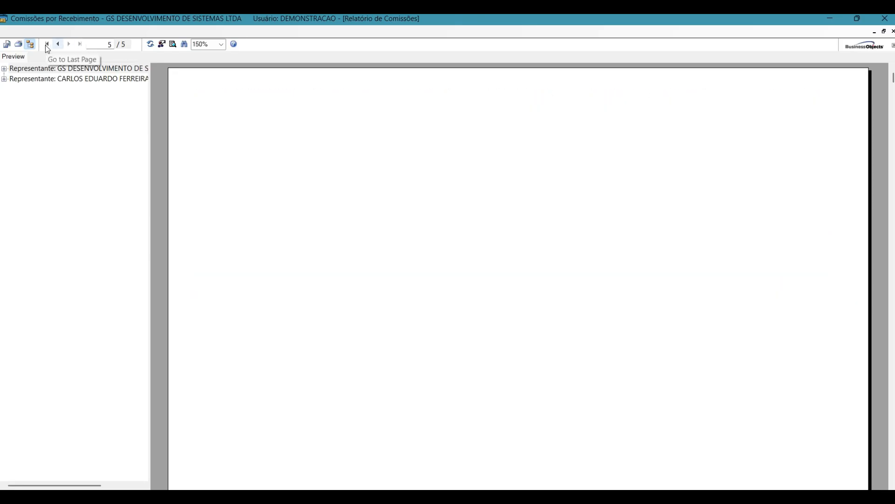
{"action": "left_click", "coordinate": [46, 45]}
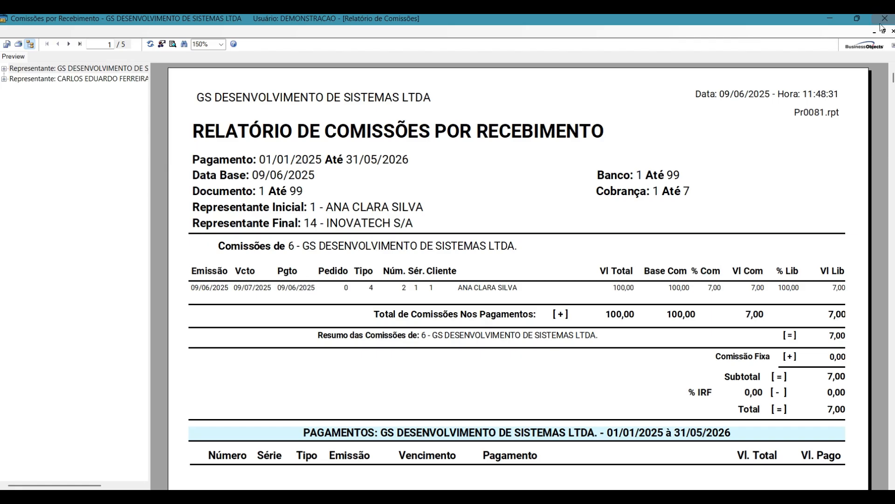
{"action": "left_click", "coordinate": [891, 32]}
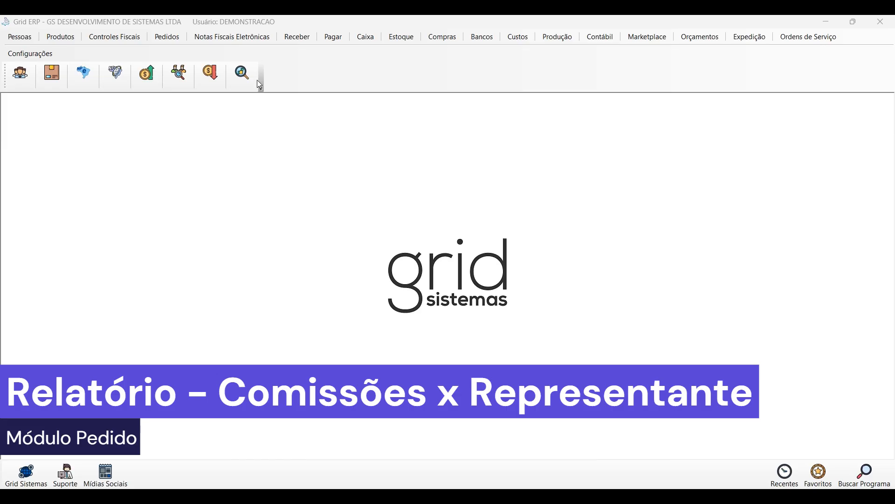
- Open the Comissão por Representante report from the orders module's commission reports
{"action": "left_click", "coordinate": [176, 41]}
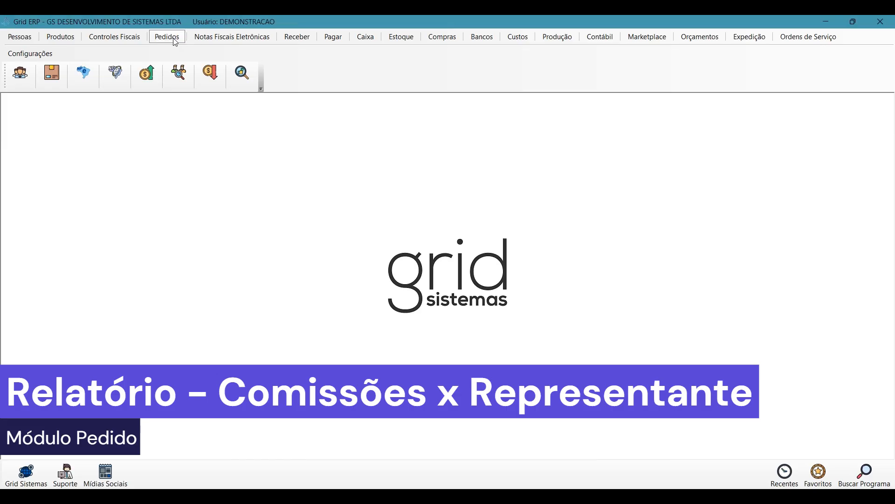
{"action": "left_click", "coordinate": [176, 41]}
{"action": "mouse_move", "coordinate": [190, 153]}
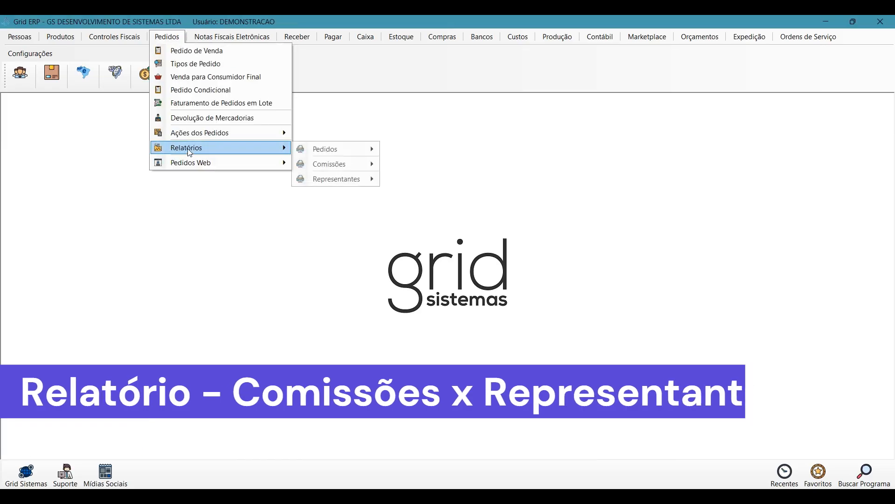
{"action": "mouse_move", "coordinate": [333, 165]}
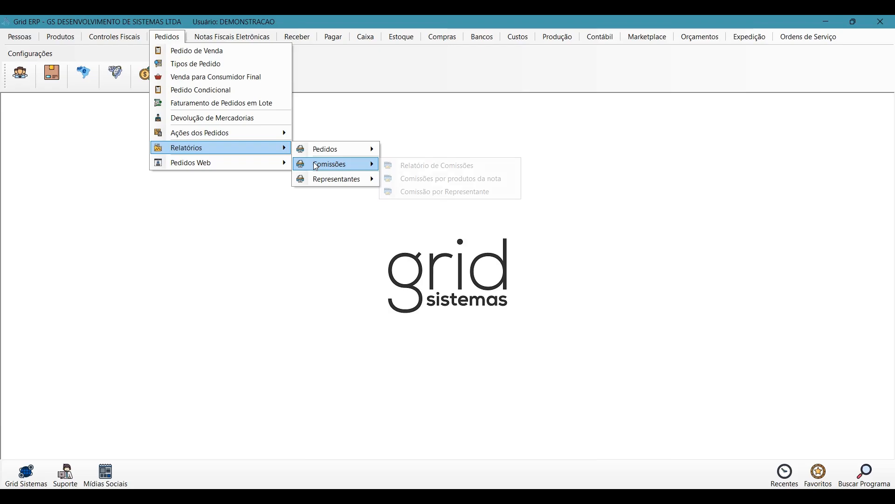
{"action": "left_click", "coordinate": [465, 192]}
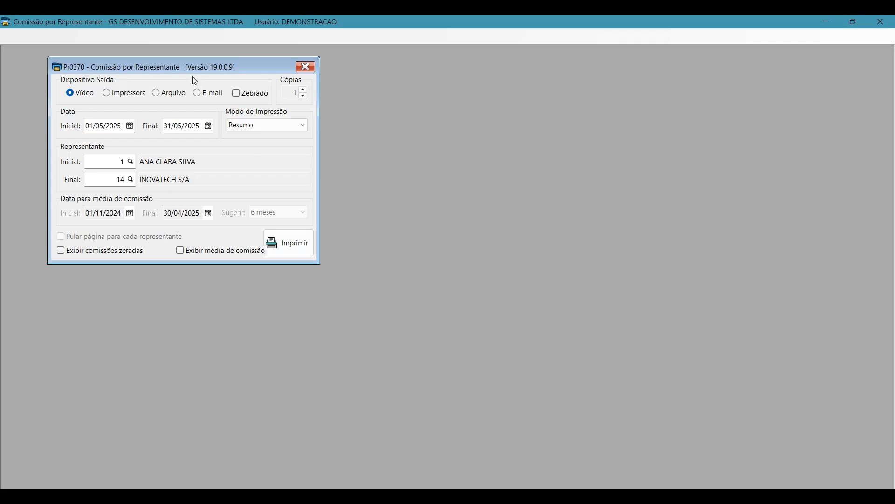
- Set the final date to 30/06/2025 and Modo de Impressão to Analítico, and generate the commission by representative report on screen
{"action": "left_click", "coordinate": [200, 126]}
{"action": "type", "text": "310"}
{"action": "left_click", "coordinate": [262, 130]}
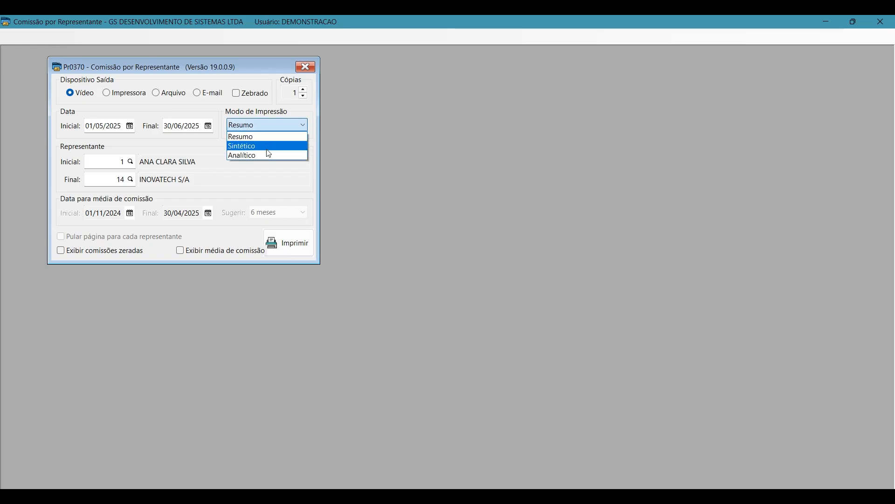
{"action": "left_click", "coordinate": [296, 154]}
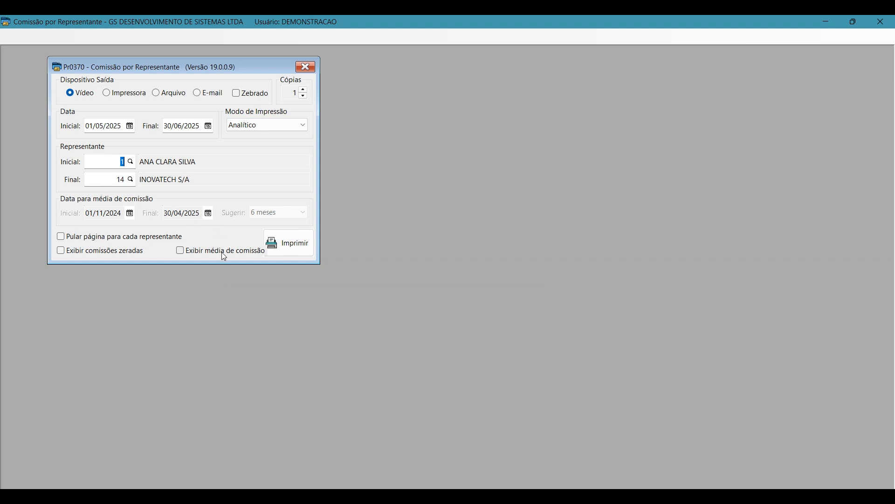
{"action": "mouse_move", "coordinate": [224, 256]}
{"action": "left_click", "coordinate": [297, 254]}
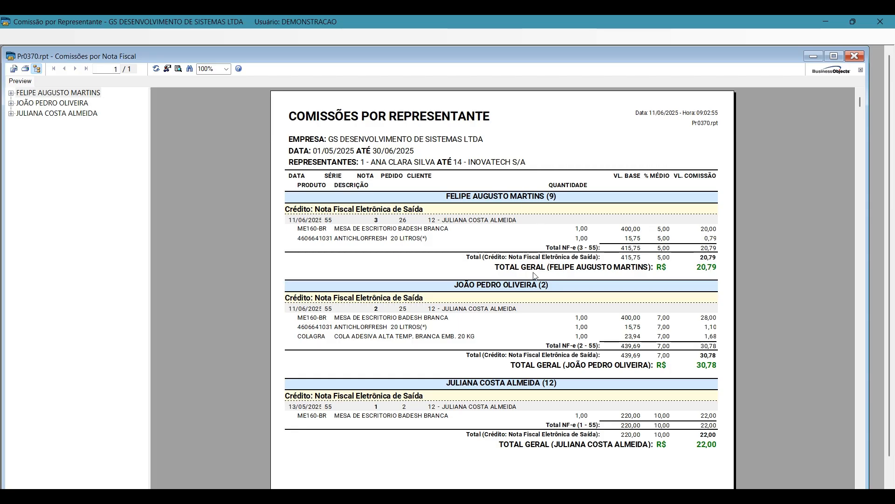
- Examine each representative's products and commission totals in the analytical report, and close it
{"action": "left_click", "coordinate": [523, 287]}
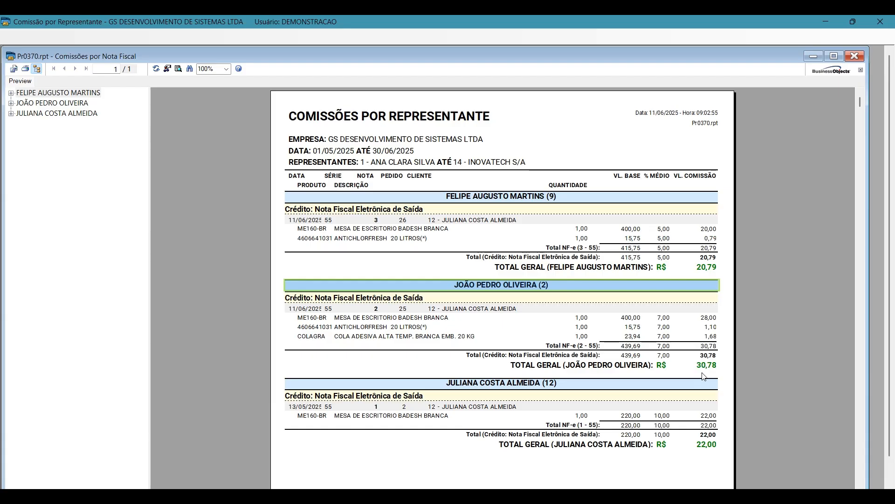
{"action": "scroll", "coordinate": [690, 338], "scroll_direction": "down", "scroll_amount": 3}
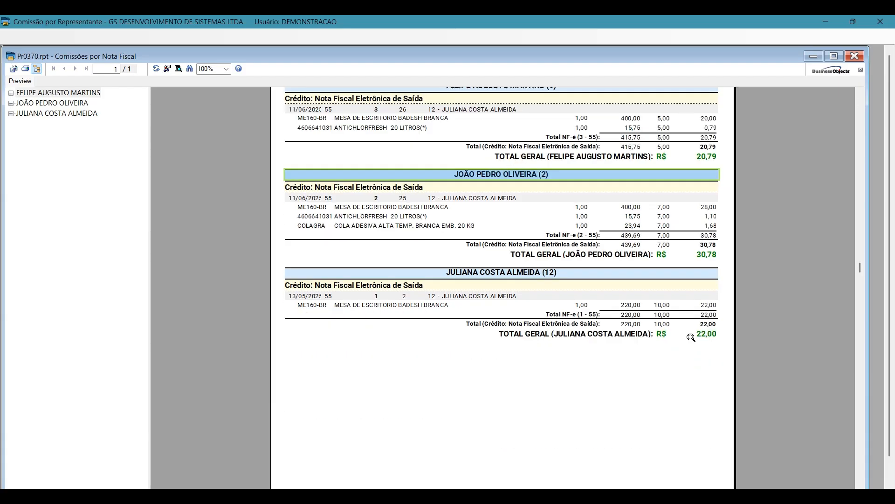
{"action": "scroll", "coordinate": [690, 338], "scroll_direction": "down", "scroll_amount": 4}
{"action": "scroll", "coordinate": [696, 353], "scroll_direction": "up", "scroll_amount": 8}
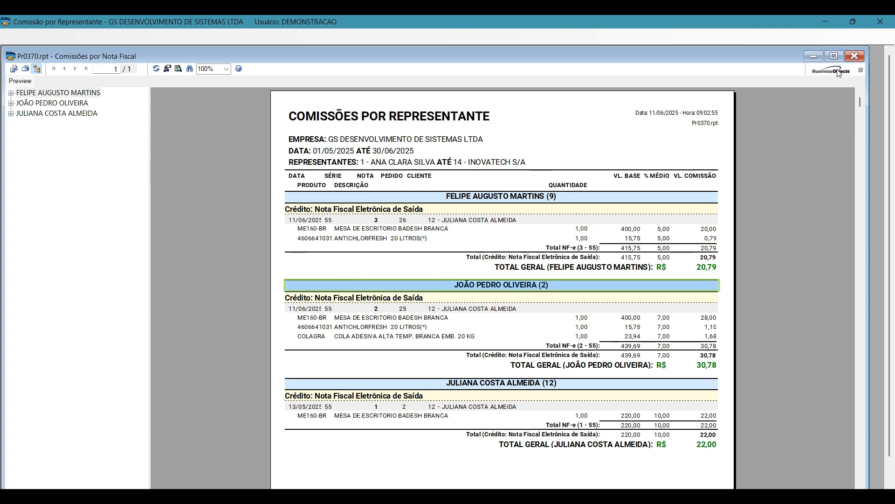
{"action": "left_click", "coordinate": [855, 56]}
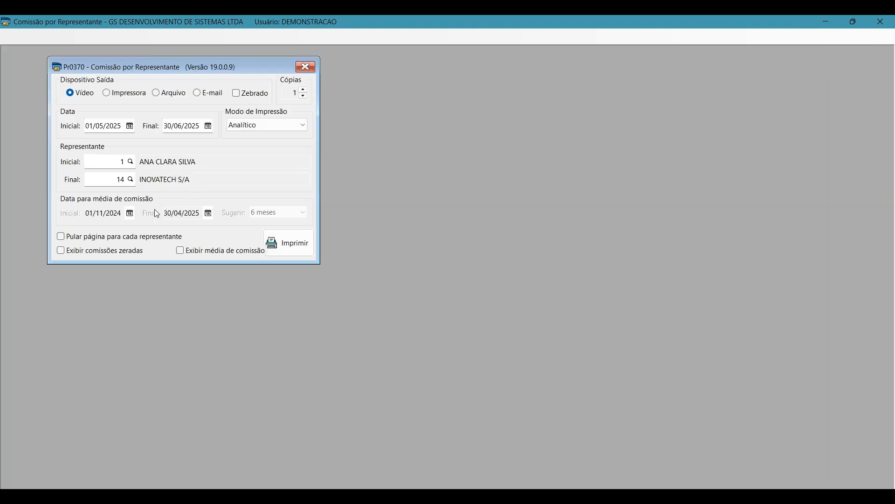
- Generate the report with Pular página para cada representante enabled, view its pages through the third, and close it
{"action": "left_click", "coordinate": [142, 234]}
{"action": "left_click", "coordinate": [312, 248]}
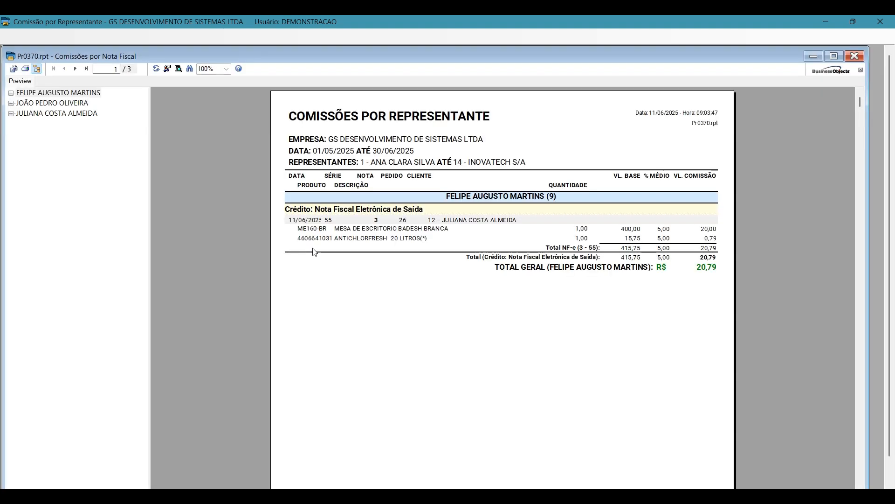
{"action": "left_click", "coordinate": [75, 69]}
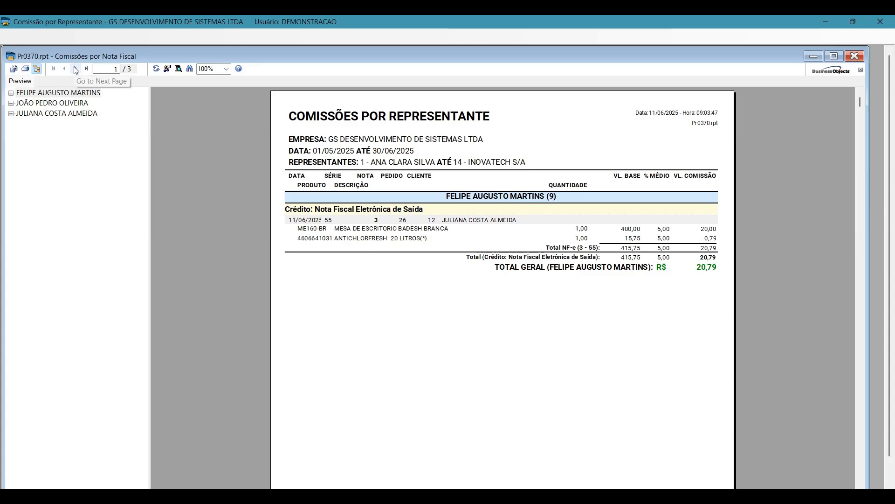
{"action": "left_click", "coordinate": [75, 69]}
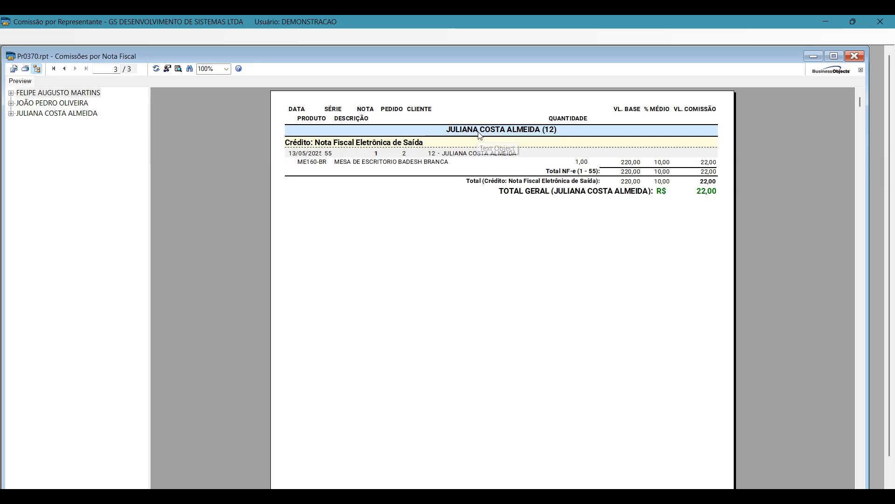
{"action": "left_click", "coordinate": [856, 58]}
- Disable Pular página para cada representante, enable Exibir média de comissão, and generate the report to check the MÉDIA (6 MESES) line
{"action": "left_click", "coordinate": [154, 237]}
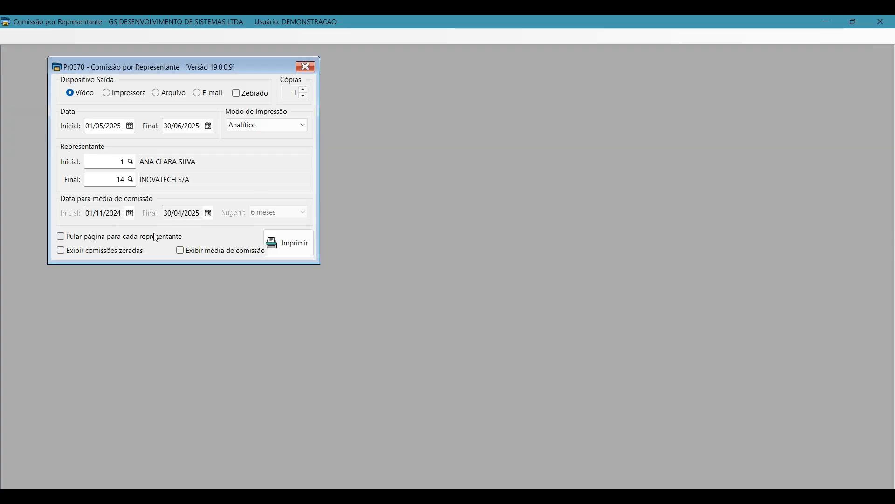
{"action": "left_click", "coordinate": [220, 251]}
{"action": "left_click", "coordinate": [300, 247]}
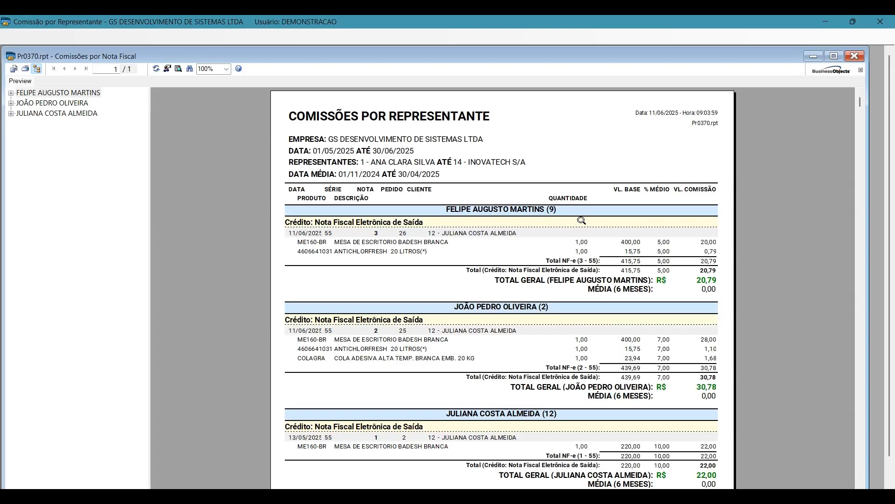
{"action": "scroll", "coordinate": [584, 225], "scroll_direction": "down", "scroll_amount": 5}
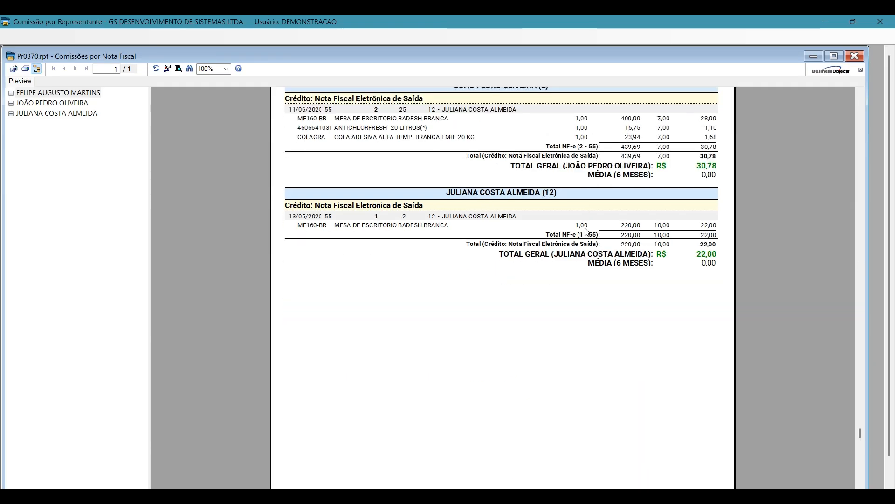
{"action": "left_click", "coordinate": [623, 266]}
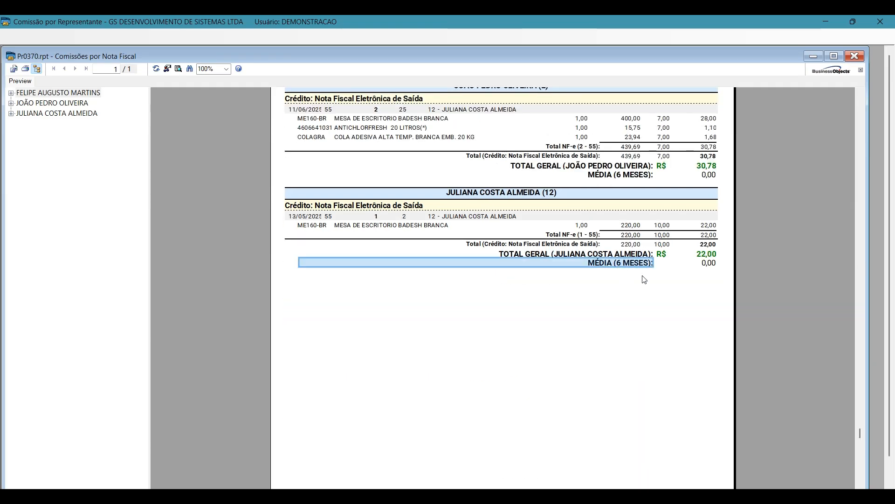
- Review the commission report from its start, close it, and check the period choices under Sugerir for the commission average
{"action": "scroll", "coordinate": [644, 282], "scroll_direction": "up", "scroll_amount": 5}
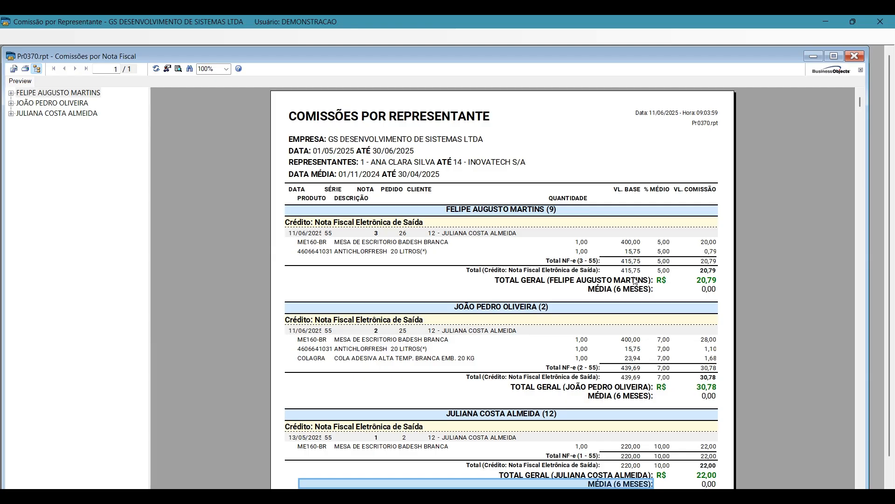
{"action": "left_click", "coordinate": [855, 56]}
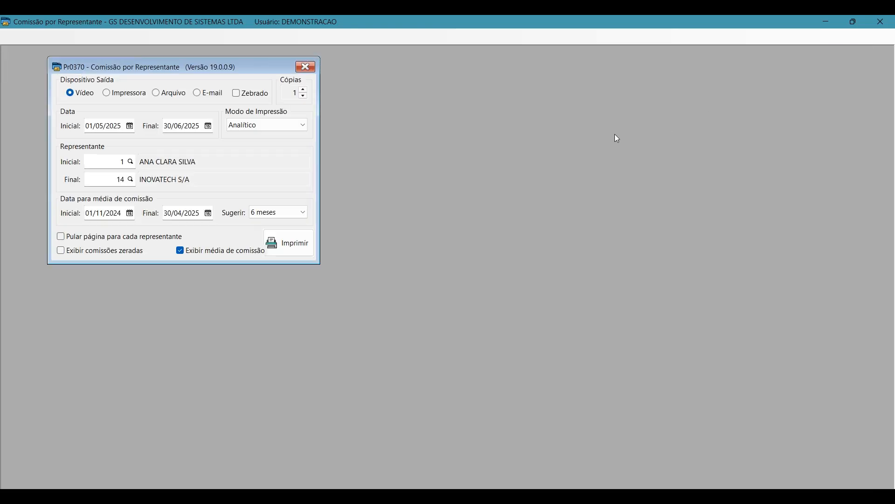
{"action": "left_click", "coordinate": [277, 212]}
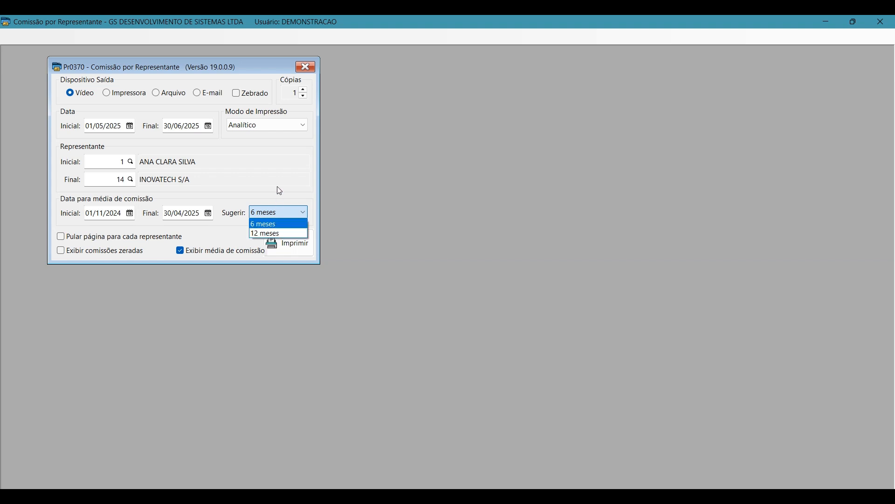
{"action": "left_click", "coordinate": [280, 190]}
- Disable Exibir média de comissão, set Modo de Impressão to Sintético, generate the report on screen, and close it
{"action": "left_click", "coordinate": [219, 255]}
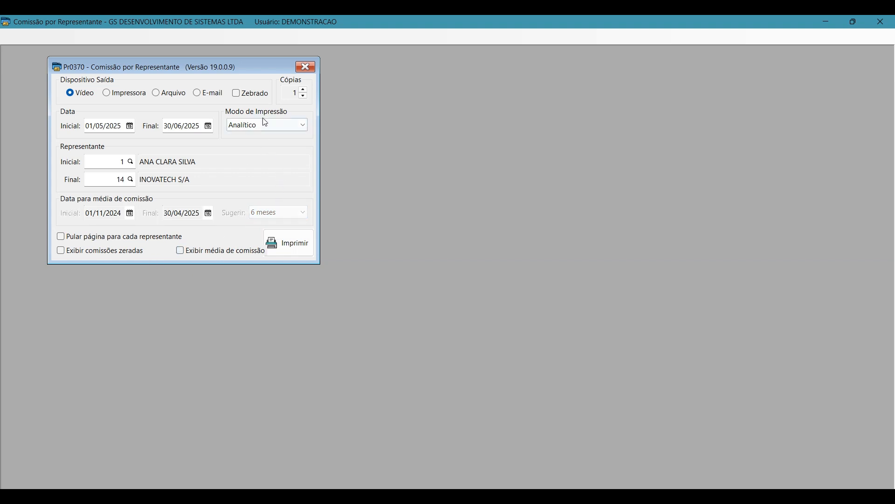
{"action": "left_click", "coordinate": [266, 125]}
{"action": "left_click", "coordinate": [271, 145]}
{"action": "left_click", "coordinate": [289, 244]}
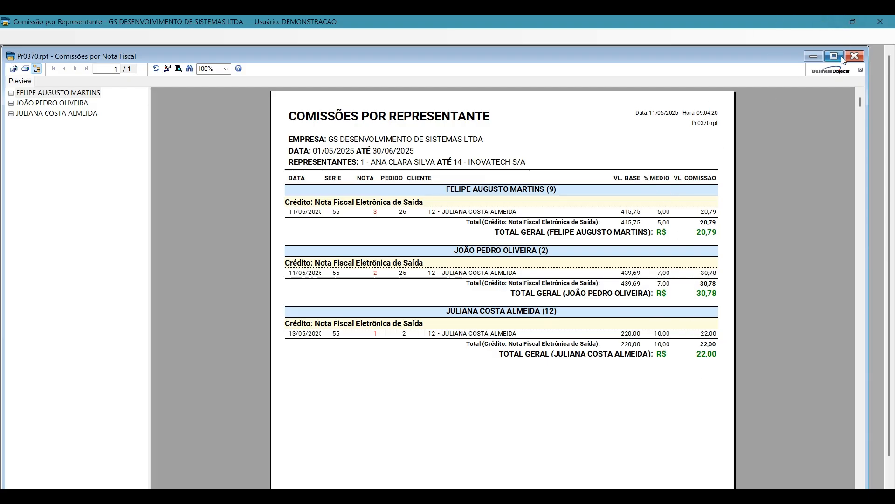
{"action": "left_click", "coordinate": [854, 56]}
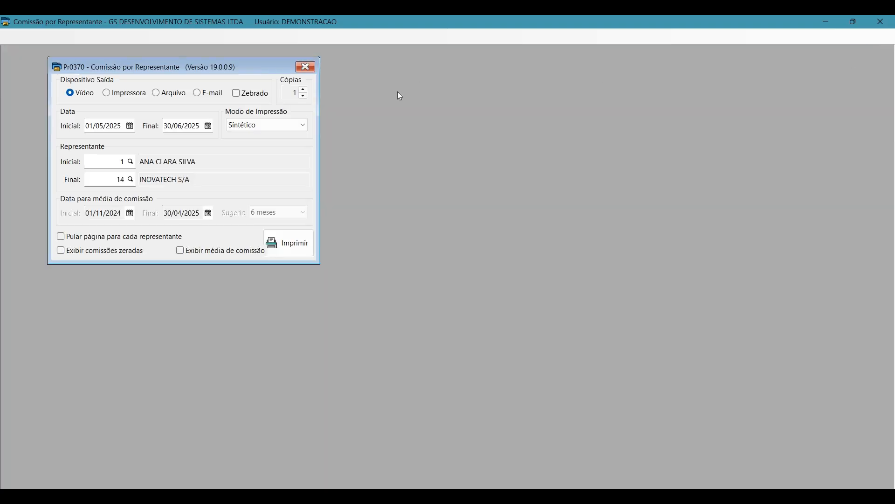
- Set Modo de Impressão to Resumo and generate the commission by representative report
{"action": "left_click", "coordinate": [267, 125]}
{"action": "left_click", "coordinate": [280, 134]}
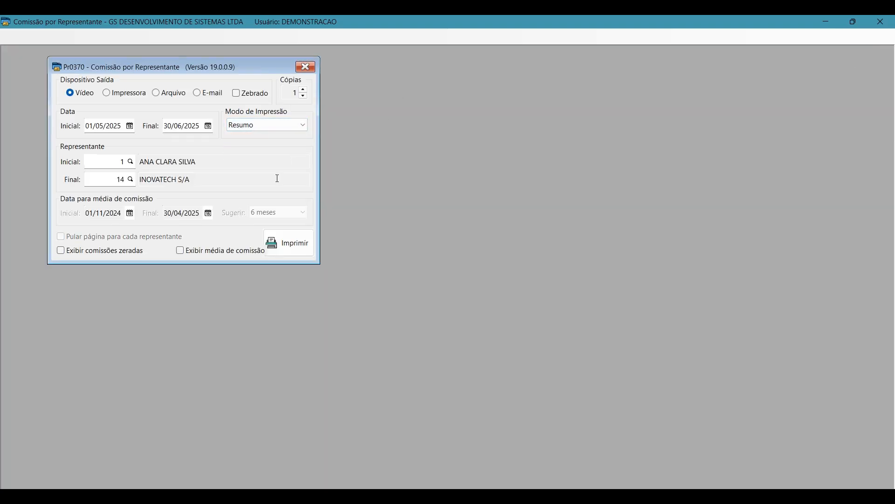
{"action": "left_click", "coordinate": [293, 249]}
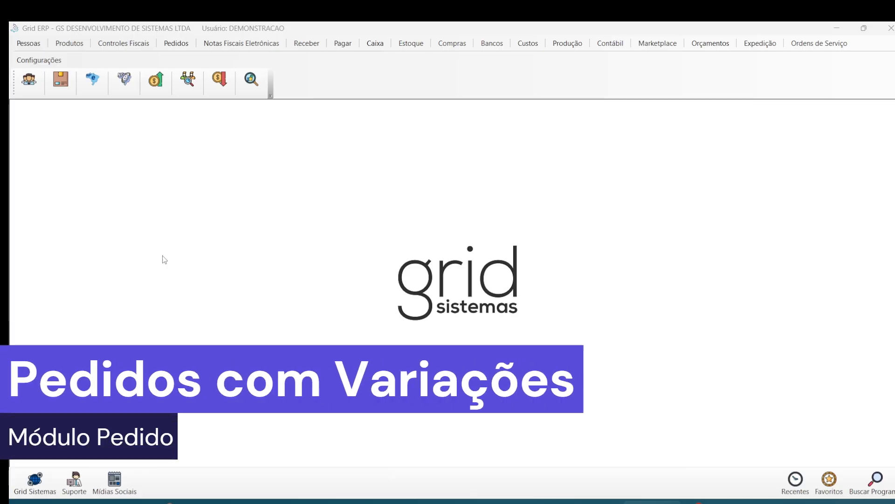
- Open the Pedido de Venda screen for orders with variations and shift its window slightly within the workspace
{"action": "left_click", "coordinate": [188, 45]}
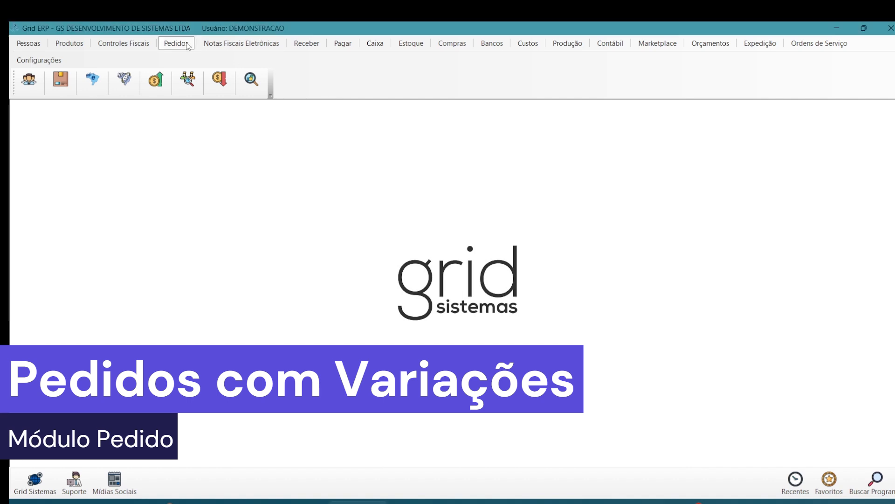
{"action": "left_click", "coordinate": [188, 44]}
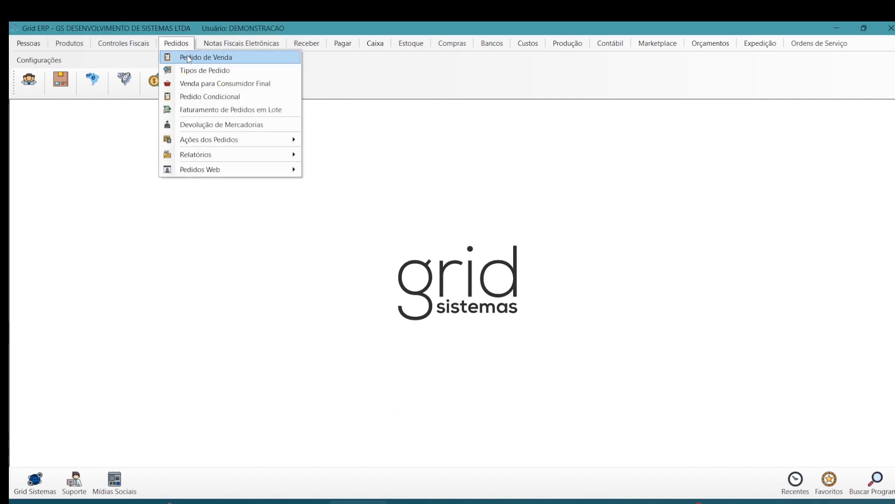
{"action": "left_click", "coordinate": [186, 56]}
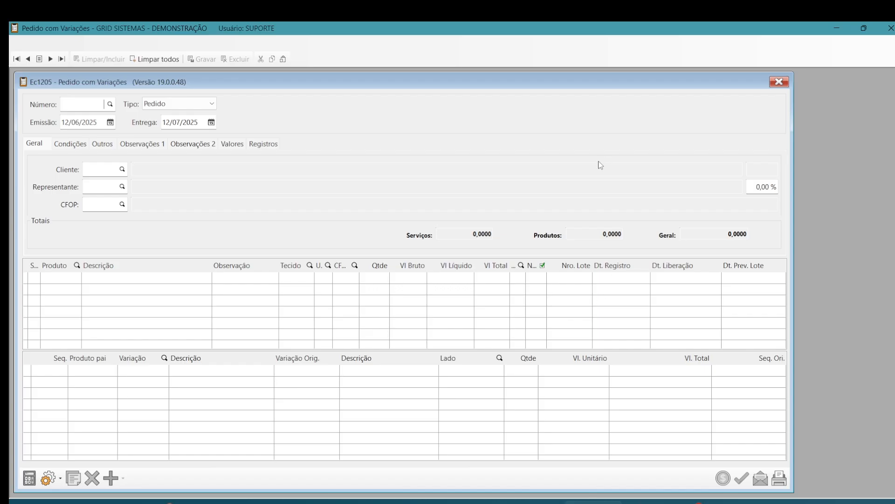
{"action": "left_click_drag", "start_coordinate": [513, 88], "coordinate": [517, 83]}
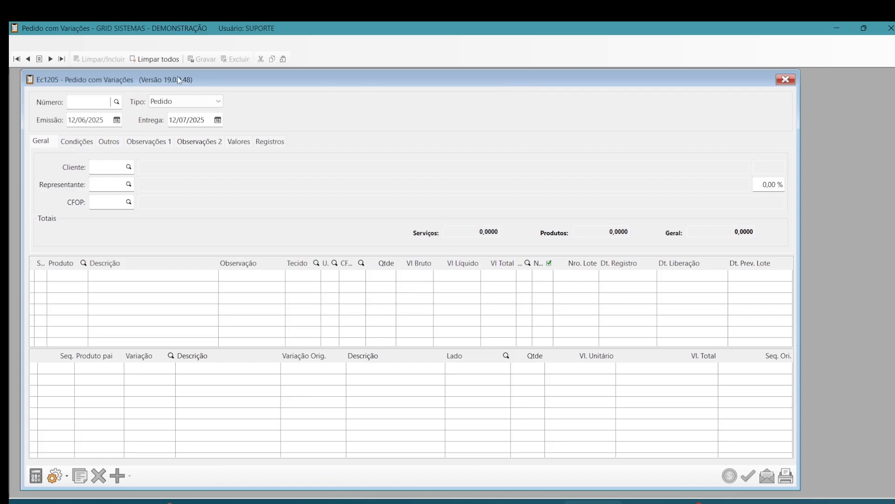
{"action": "left_click_drag", "start_coordinate": [178, 76], "coordinate": [176, 80]}
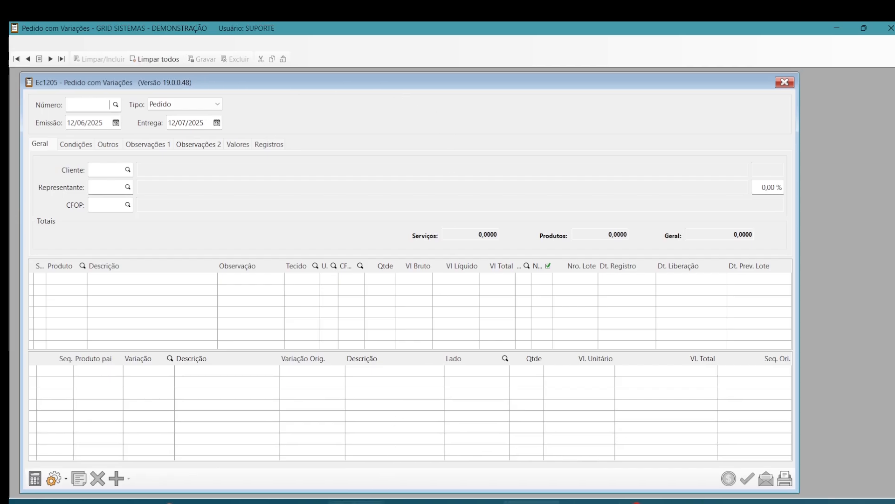
- Switch to Cadastro de Variações and examine the SF-GRID grade's code, description and listed products
{"action": "left_click", "coordinate": [355, 501]}
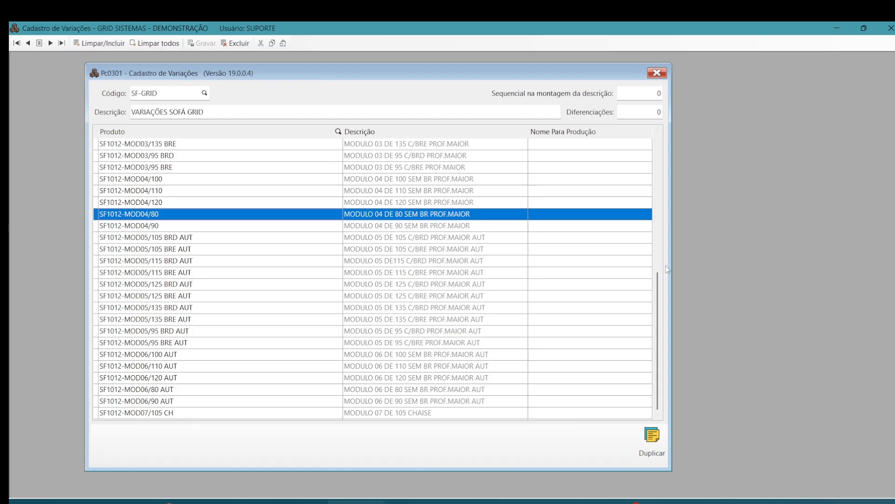
{"action": "left_click_drag", "start_coordinate": [658, 280], "coordinate": [654, 150]}
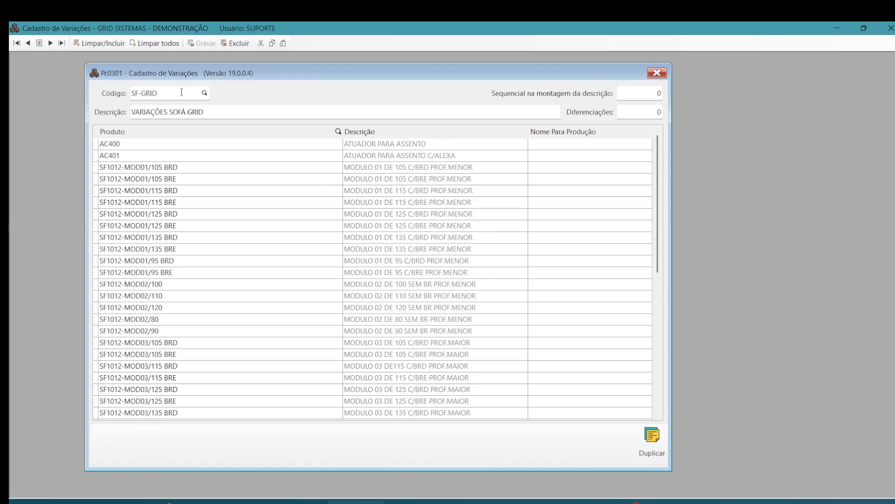
{"action": "left_click_drag", "start_coordinate": [159, 94], "coordinate": [130, 91]}
{"action": "left_click_drag", "start_coordinate": [228, 113], "coordinate": [135, 110]}
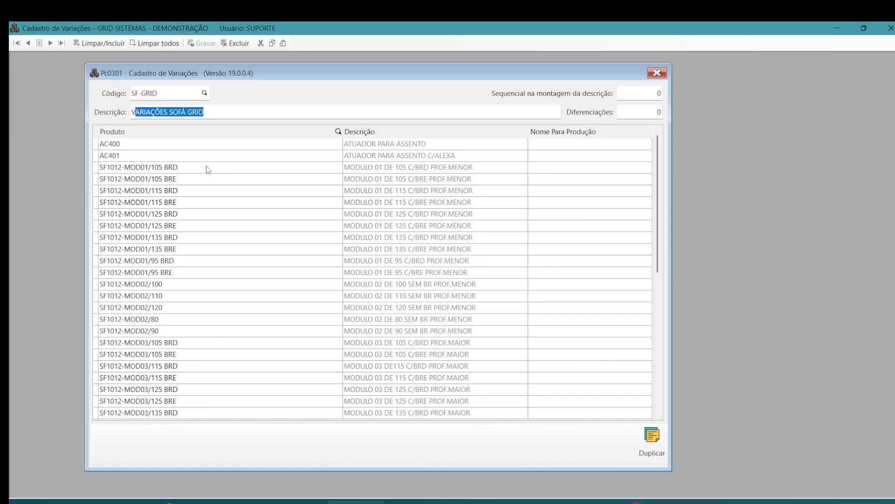
{"action": "left_click", "coordinate": [188, 147]}
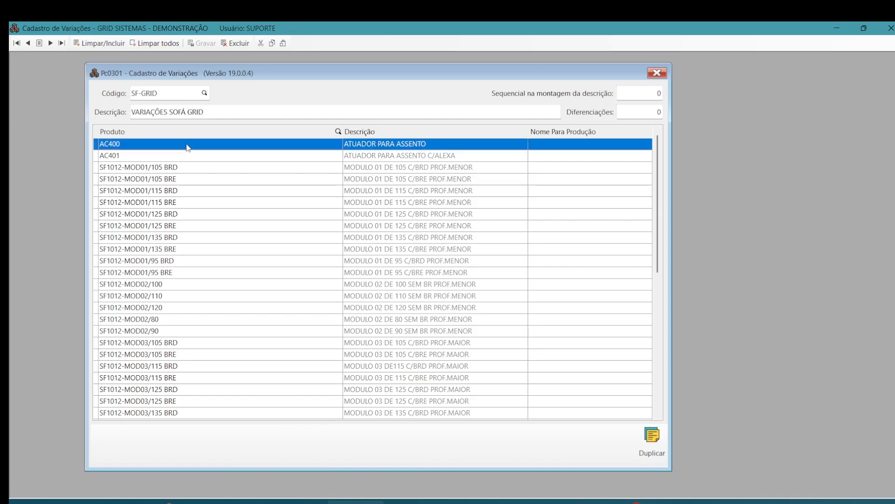
{"action": "left_click", "coordinate": [206, 168]}
{"action": "double_click", "coordinate": [209, 181]}
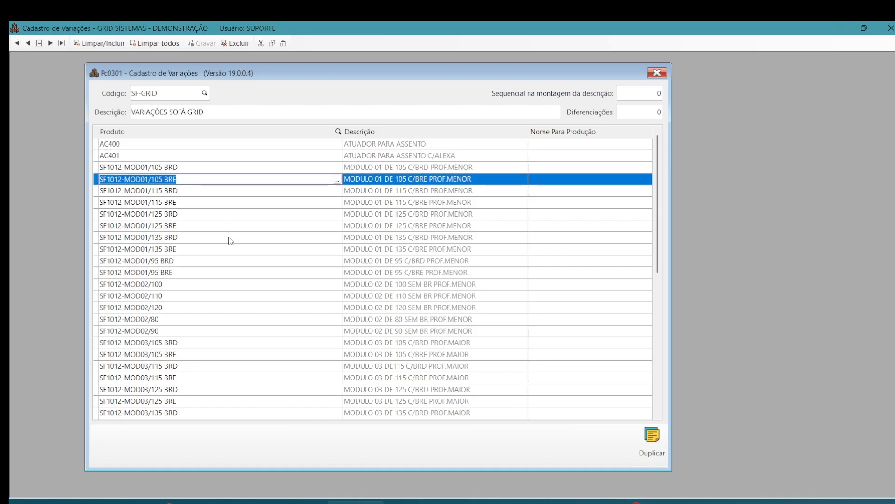
{"action": "key", "text": "Escape"}
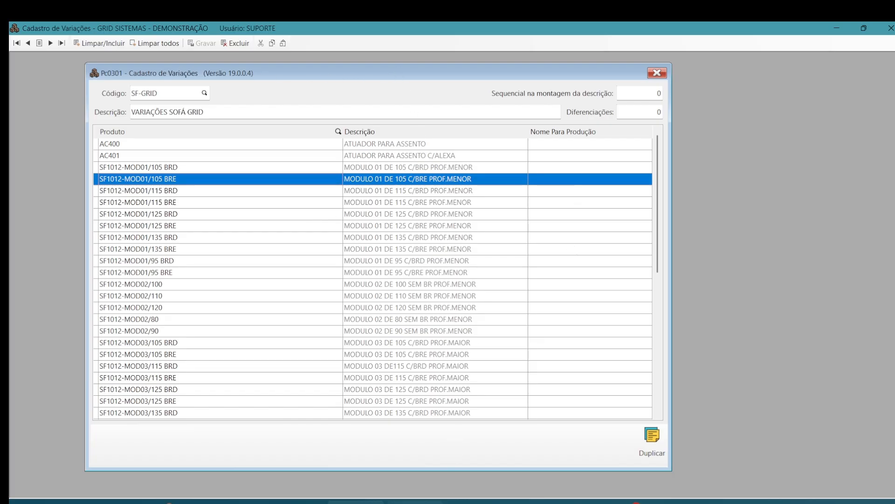
- Copy the SF-GRID-MODULOS component code from the SF-GRID product composition and load that product in the product register
{"action": "left_click", "coordinate": [425, 500]}
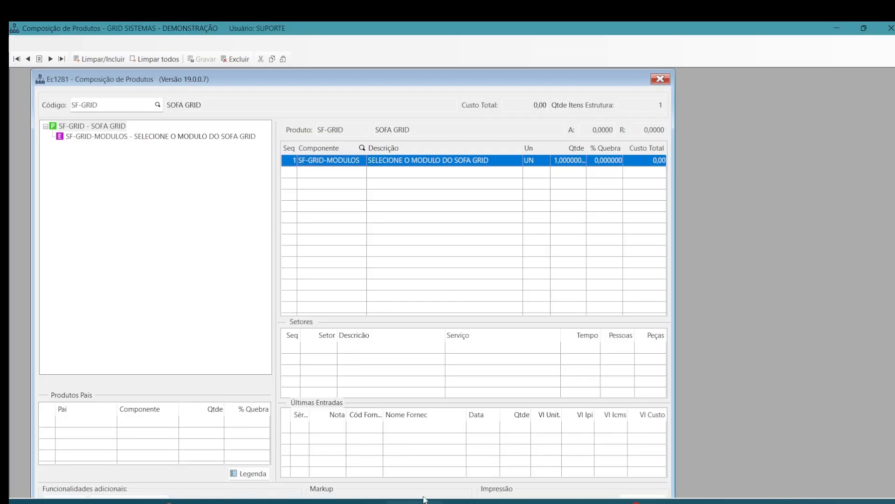
{"action": "double_click", "coordinate": [123, 102]}
{"action": "left_click", "coordinate": [345, 161]}
{"action": "key", "text": "ctrl+c"}
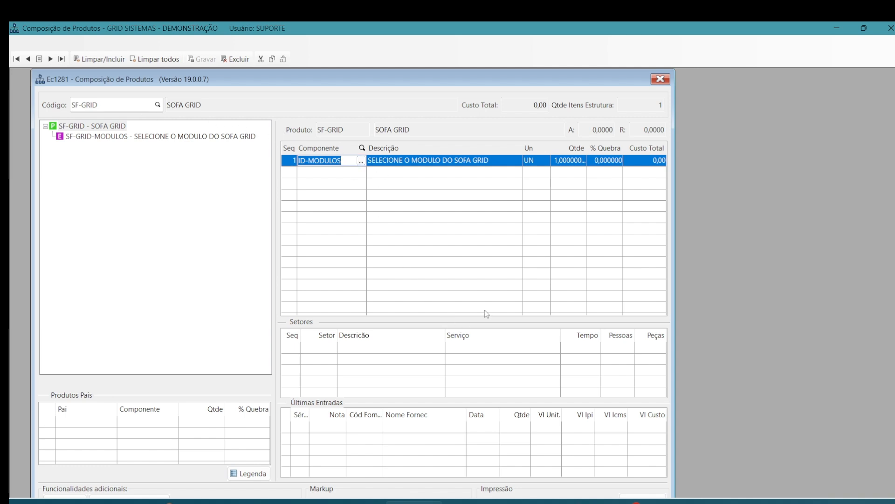
{"action": "left_click", "coordinate": [473, 502]}
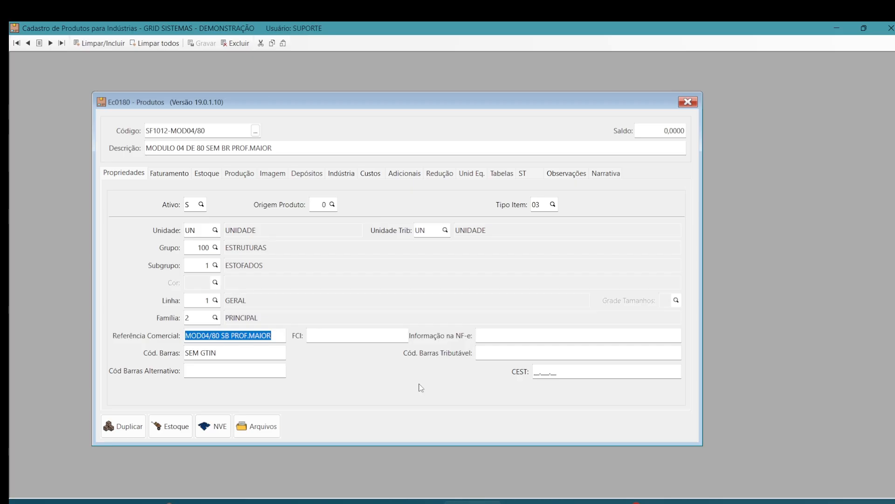
{"action": "left_click", "coordinate": [223, 132]}
{"action": "key", "text": "ctrl+v"}
{"action": "key", "text": "Return"}
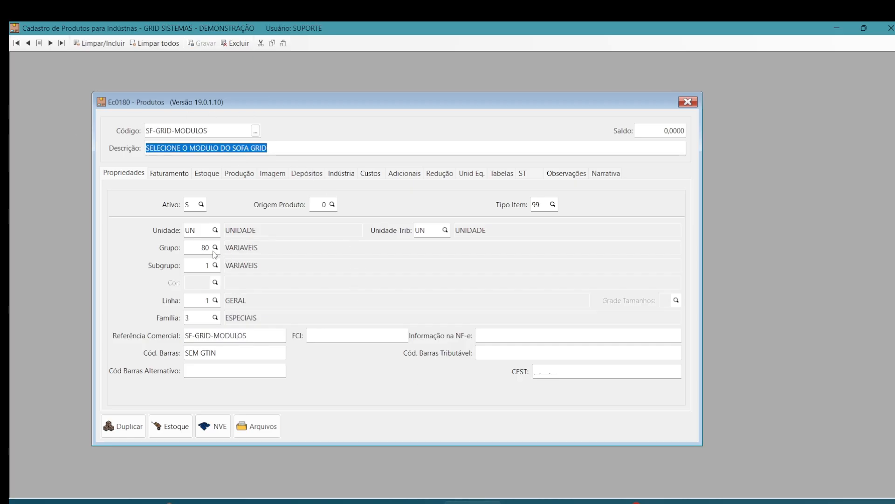
- Check the Grade Variável of SF-GRID-MODULOS in its Indústria data against the grade in Cadastro de Variações
{"action": "left_click", "coordinate": [345, 178]}
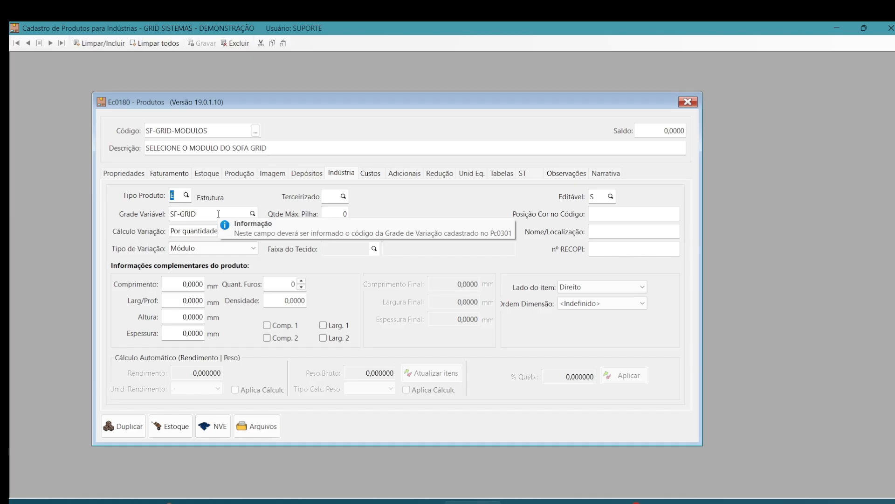
{"action": "double_click", "coordinate": [195, 214]}
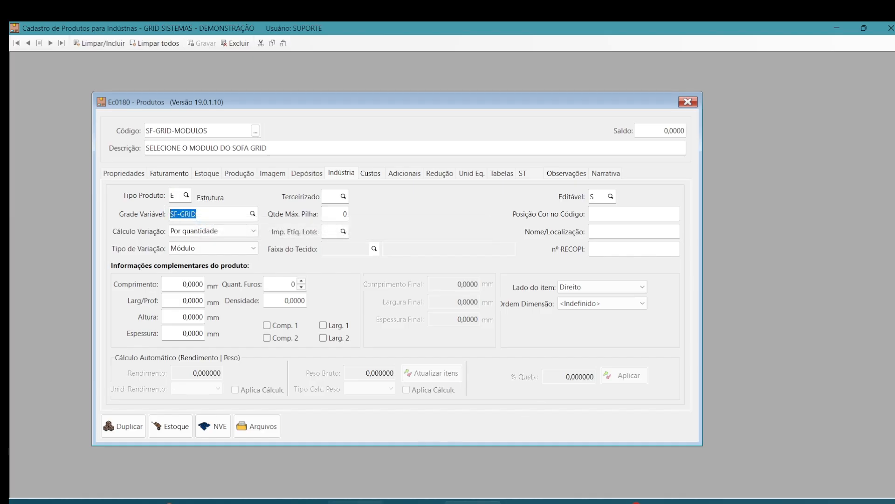
{"action": "key", "text": "F2"}
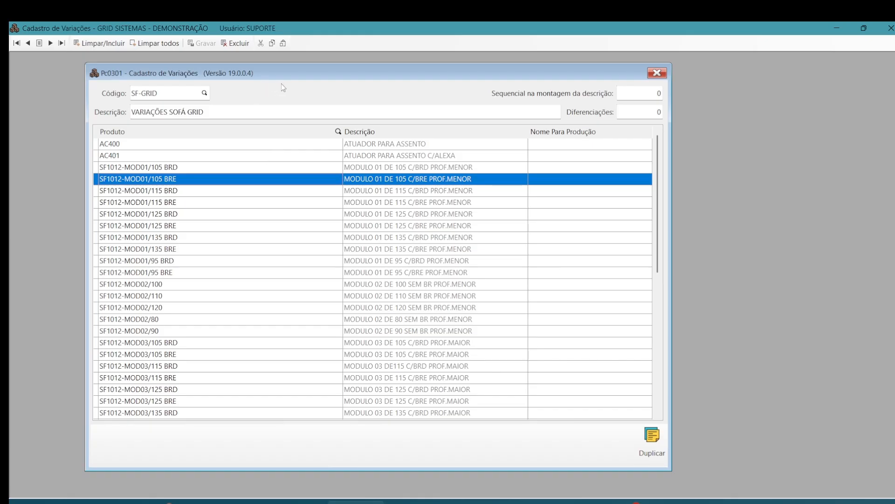
{"action": "key", "text": "Escape"}
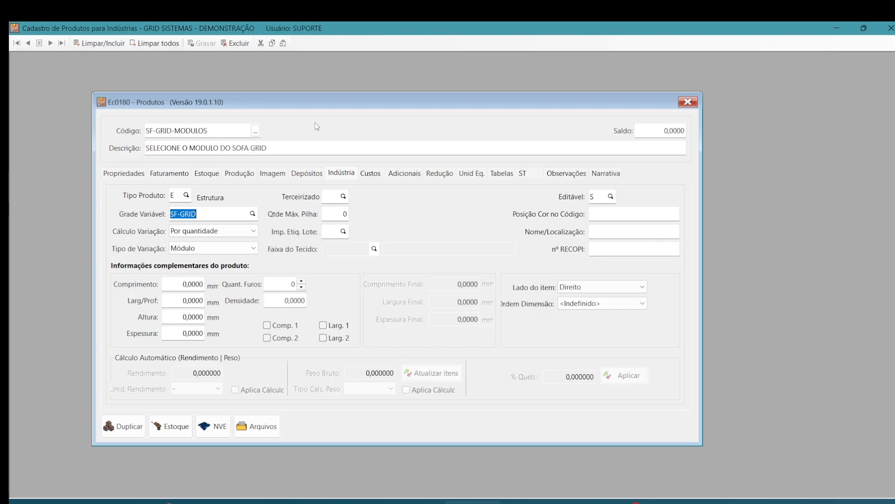
{"action": "left_click_drag", "start_coordinate": [326, 105], "coordinate": [334, 105]}
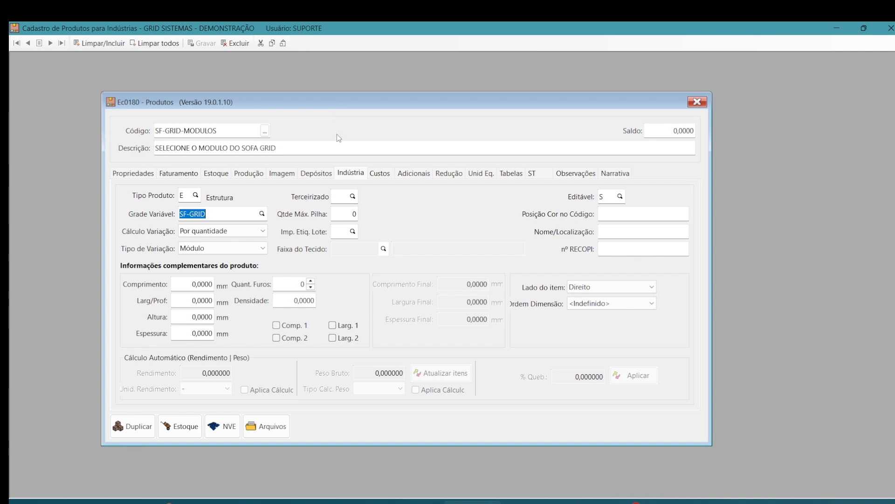
- Copy the code SF1012-MOD01/105 BRE from Cadastro de Variações and load that module in the product register
{"action": "mouse_move", "coordinate": [414, 501]}
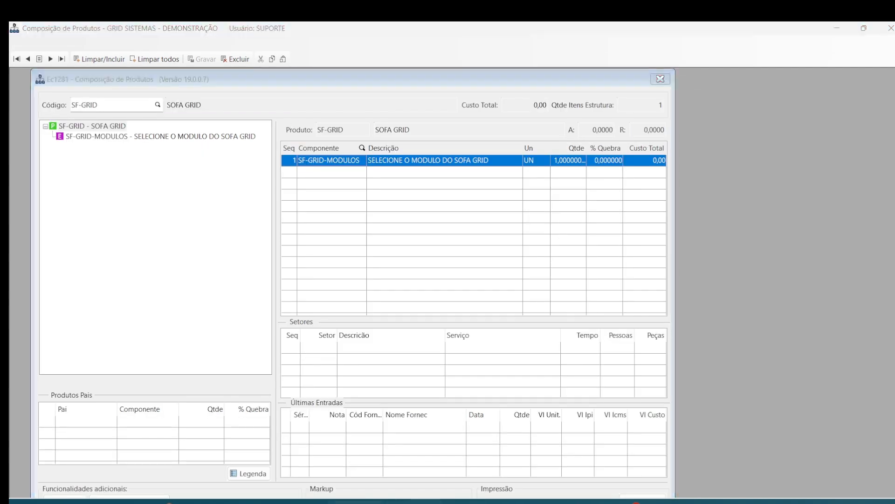
{"action": "left_click", "coordinate": [354, 501]}
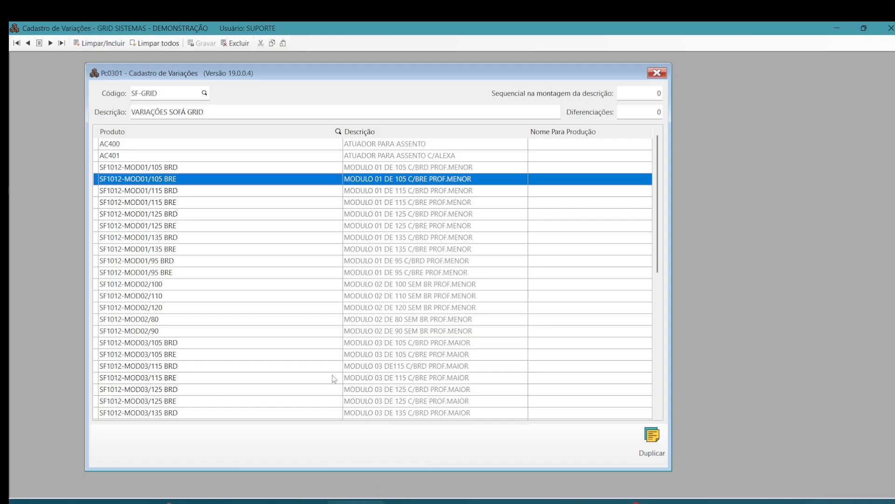
{"action": "left_click", "coordinate": [205, 174]}
{"action": "key", "text": "ctrl+c"}
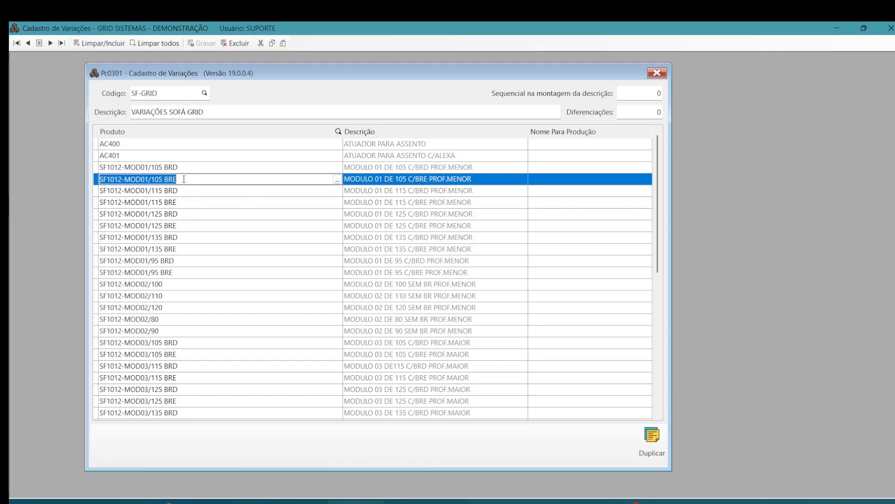
{"action": "left_click", "coordinate": [472, 502]}
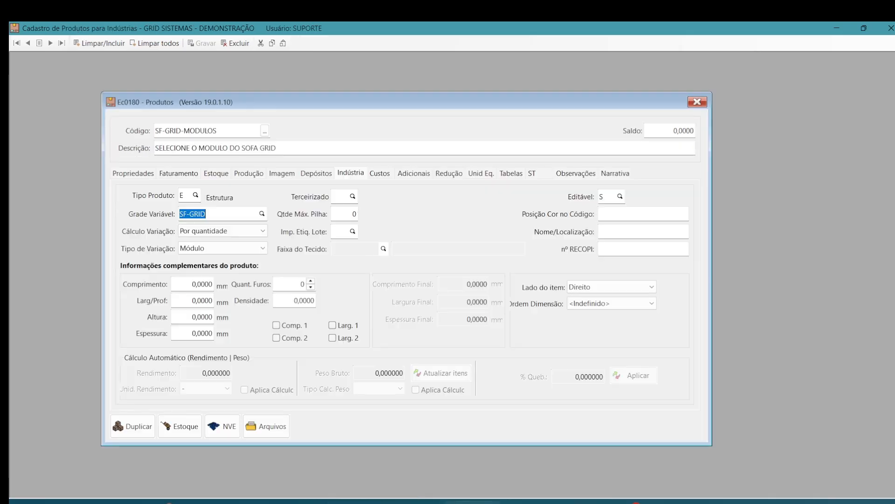
{"action": "left_click", "coordinate": [196, 130]}
{"action": "key", "text": "ctrl+v"}
{"action": "key", "text": "Tab"}
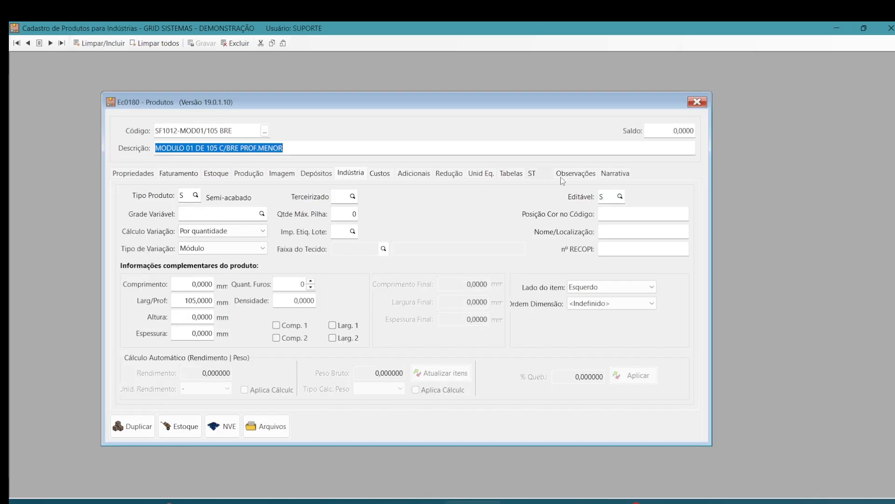
- Check the module's Editável setting in its Indústria data and its Referência Comercial in the general properties
{"action": "mouse_move", "coordinate": [604, 194]}
{"action": "left_click", "coordinate": [148, 173]}
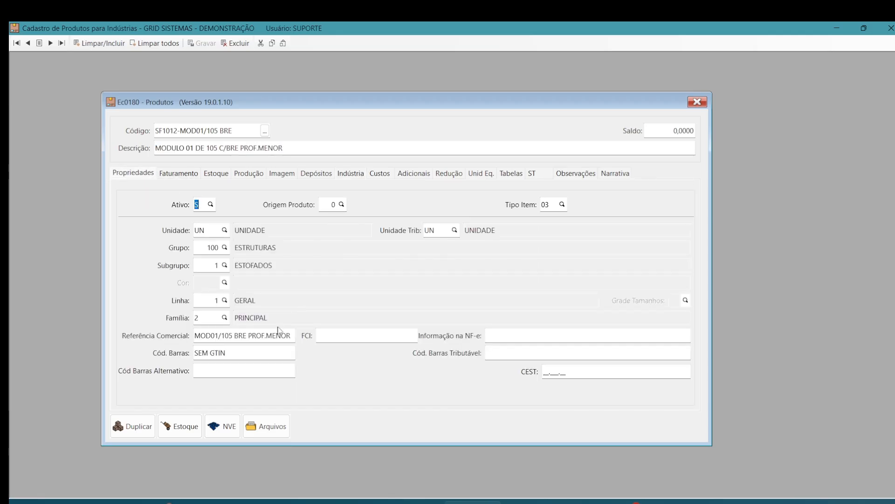
{"action": "mouse_move", "coordinate": [279, 332]}
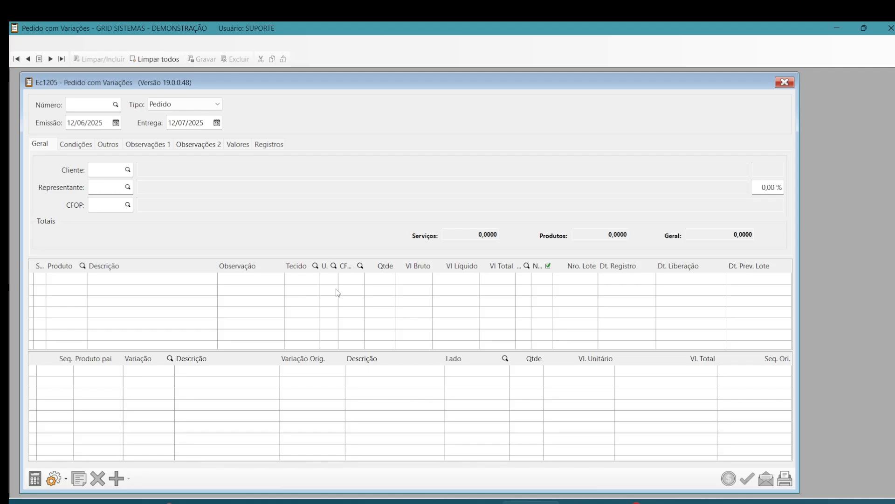
- Fill in the new order's general data for customer GS DESENVOLVIMENTO DE SISTEMAS LTDA, accepting the default dates, representative and CFOP 510106
{"action": "key", "text": "Tab"}
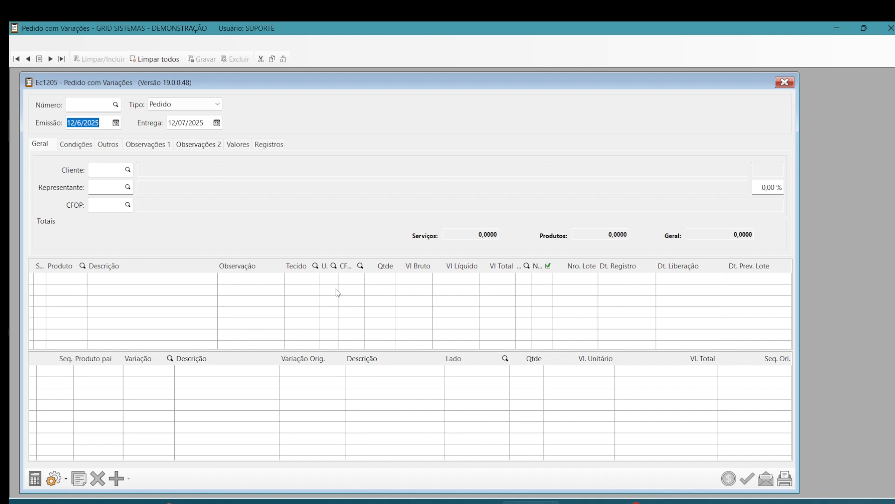
{"action": "key", "text": "Tab"}
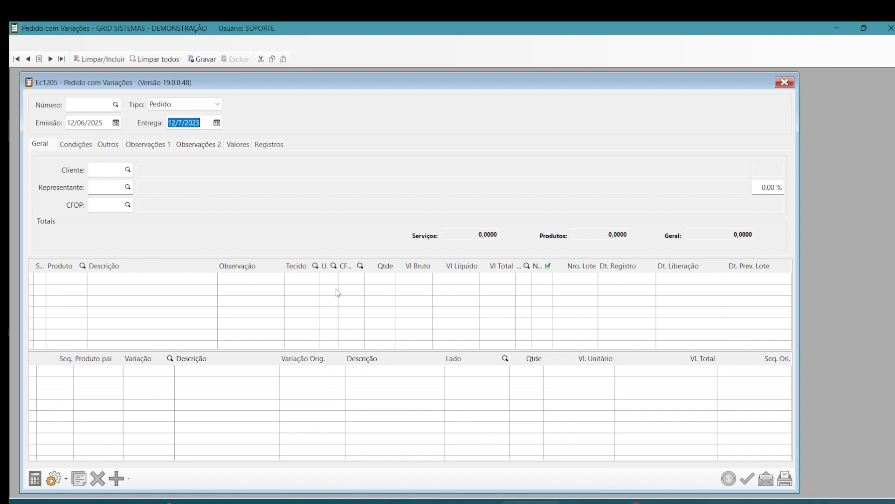
{"action": "key", "text": "Tab"}
{"action": "type", "text": "3333"}
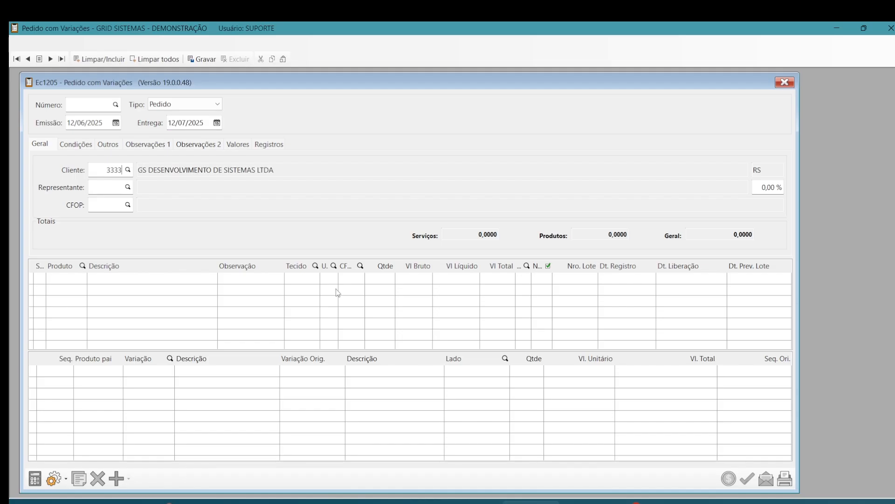
{"action": "key", "text": "Tab"}
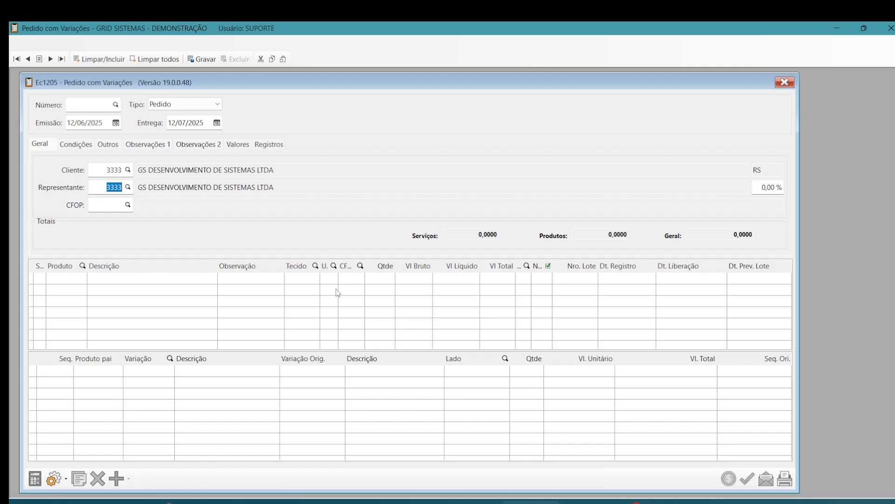
{"action": "key", "text": "Tab"}
{"action": "key", "text": "Tab"}
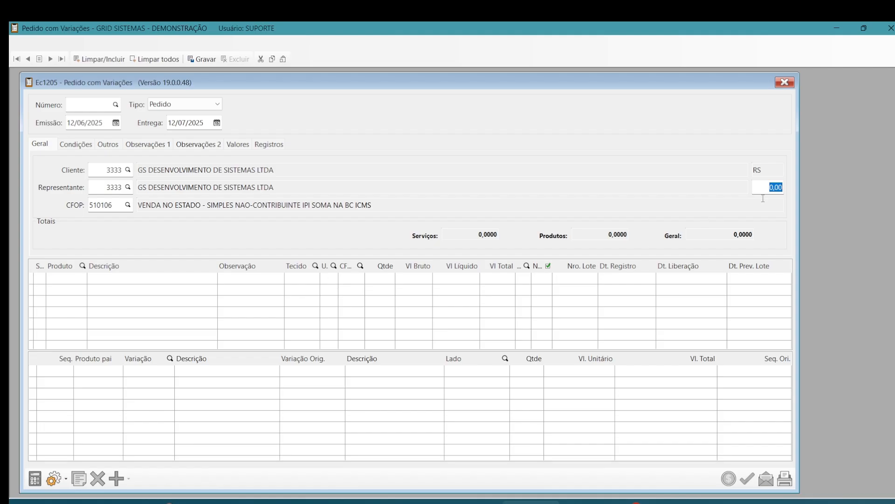
- Go through the order's commercial conditions, leaving the six discounts at 0,00 % and the Vencimento and Tabela Preço blank
{"action": "key", "text": "Tab"}
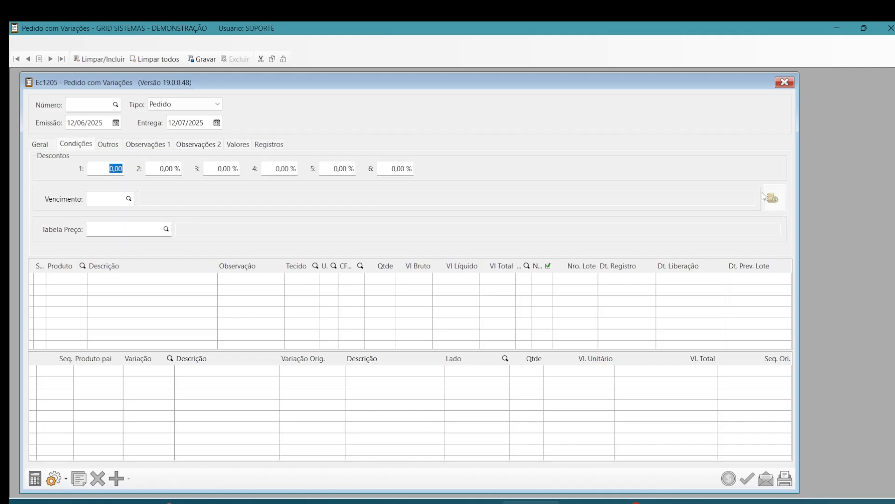
{"action": "key", "text": "Tab"}
{"action": "key", "text": "Tab"}
{"action": "key", "text": "Tab"}
{"action": "key", "text": "Tab"}
{"action": "key", "text": "Tab"}
{"action": "key", "text": "Tab"}
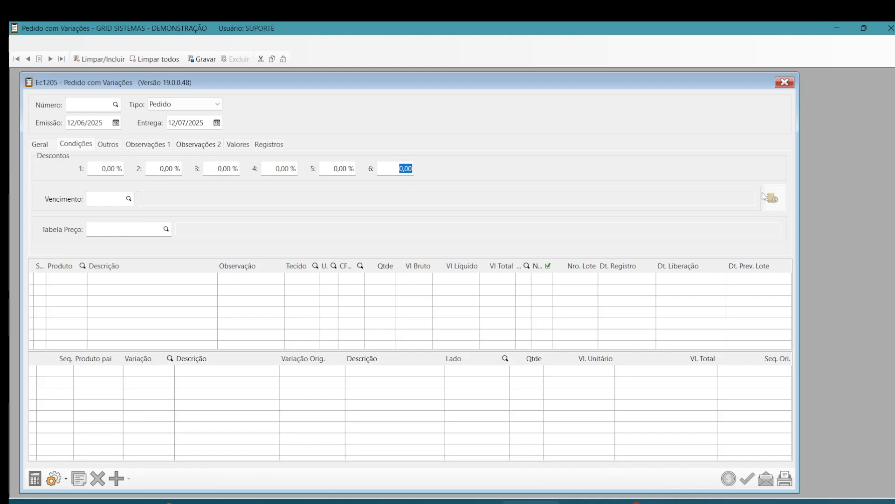
{"action": "key", "text": "Tab"}
{"action": "key", "text": "Tab"}
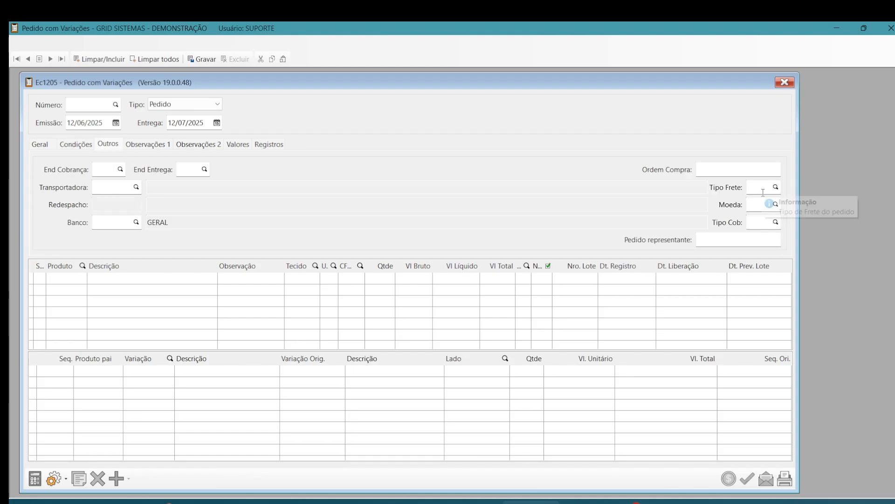
- Fill in the order's other data with carrier GS DESENVOLVIMENTO DE SISTEMAS LTDA, Tipo Frete FOB, Moeda 1 and Tipo Cob 1
{"action": "key", "text": "Tab"}
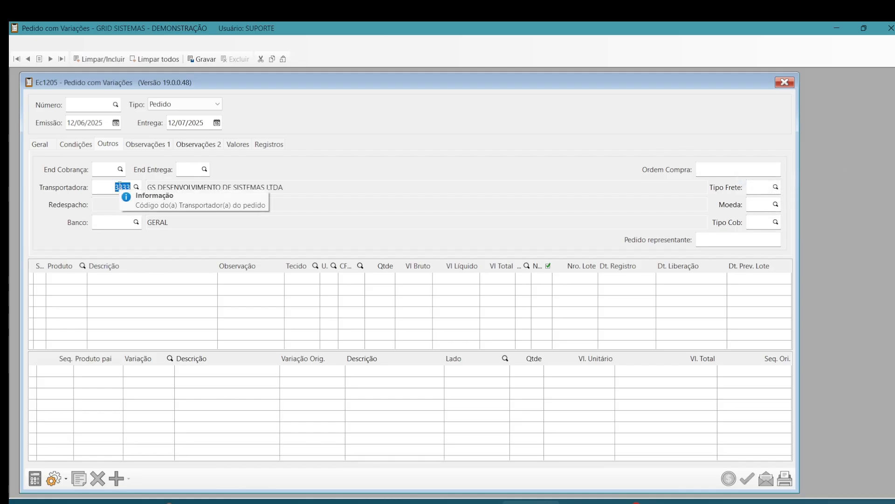
{"action": "key", "text": "Tab"}
{"action": "key", "text": "Tab"}
{"action": "key", "text": "Tab"}
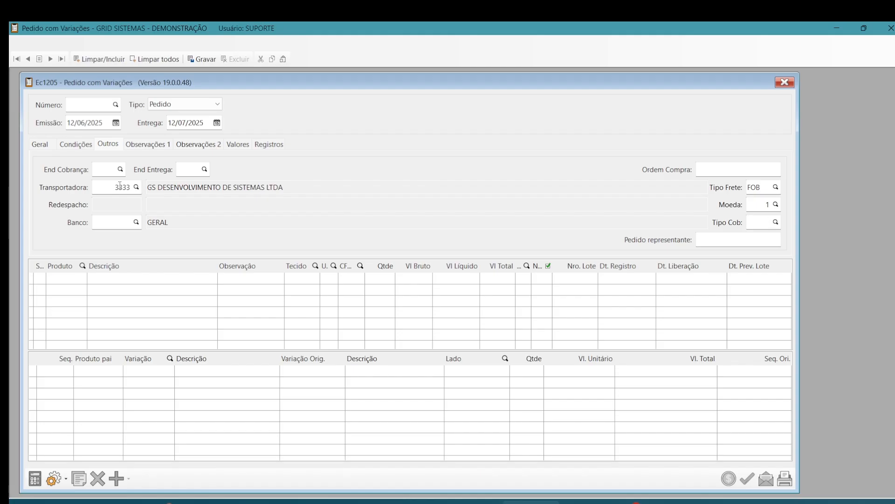
{"action": "key", "text": "Tab"}
{"action": "key", "text": "Tab"}
{"action": "left_click", "coordinate": [753, 224]}
{"action": "key", "text": "Tab"}
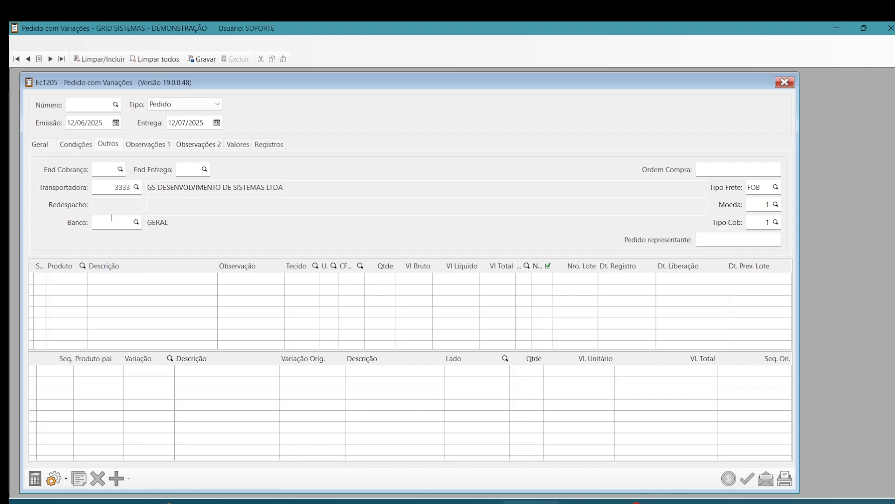
- Leave all the order's observations blank and save the order header
{"action": "key", "text": "Tab"}
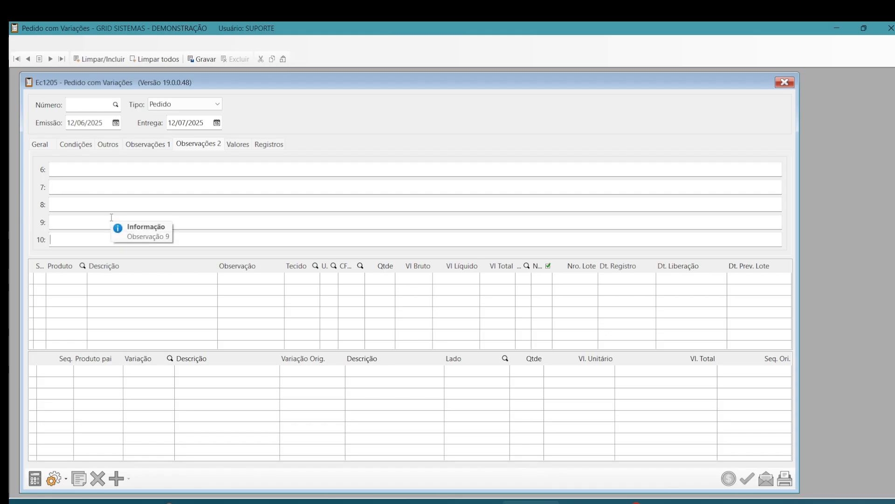
{"action": "key", "text": "Tab"}
{"action": "key", "text": "Return"}
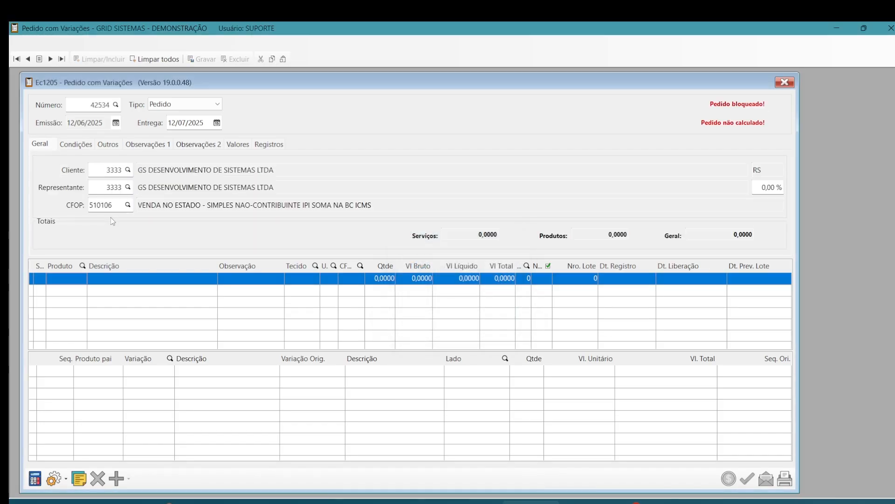
- Enter product SF-GRID as the order's first item, leaving its Observação and Tecido blank
{"action": "left_click", "coordinate": [64, 281]}
{"action": "type", "text": "SF-GRID"}
{"action": "key", "text": "Return"}
{"action": "key", "text": "Return"}
{"action": "key", "text": "Return"}
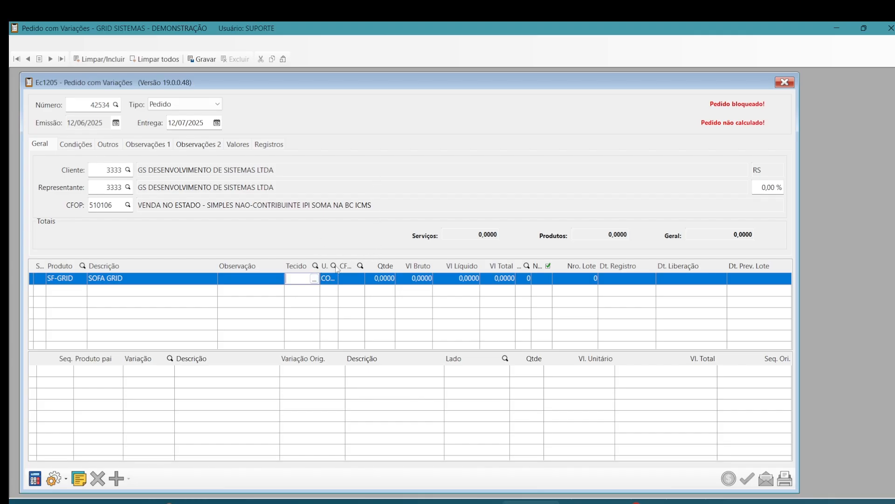
{"action": "key", "text": "Tab"}
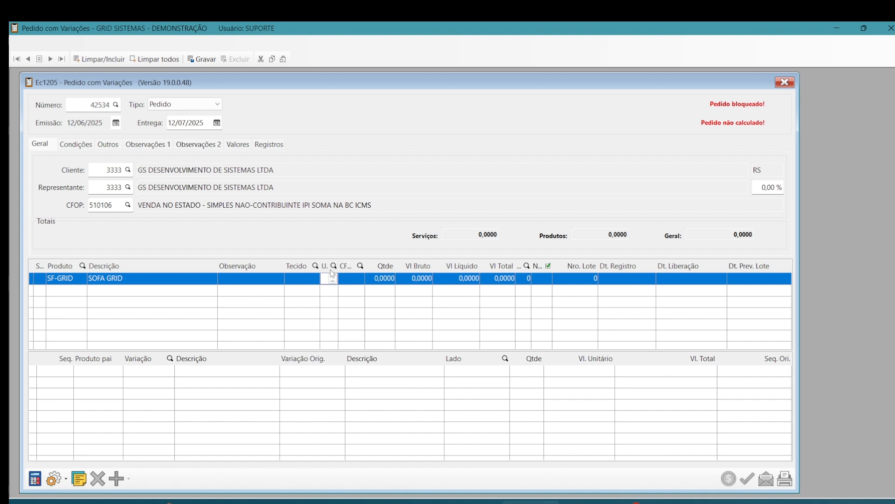
- Complete the SF-GRID item with CFOP 510106, quantity 1 and unit price 4722,37, and save the line
{"action": "key", "text": "Tab"}
{"action": "key", "text": "Tab"}
{"action": "key", "text": "Tab"}
{"action": "key", "text": "Tab"}
{"action": "key", "text": "Tab"}
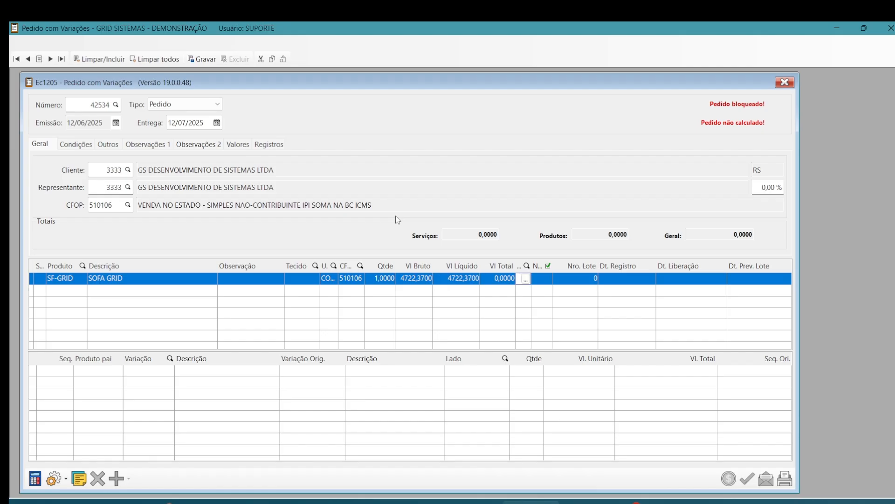
{"action": "key", "text": "Tab"}
{"action": "key", "text": "Down"}
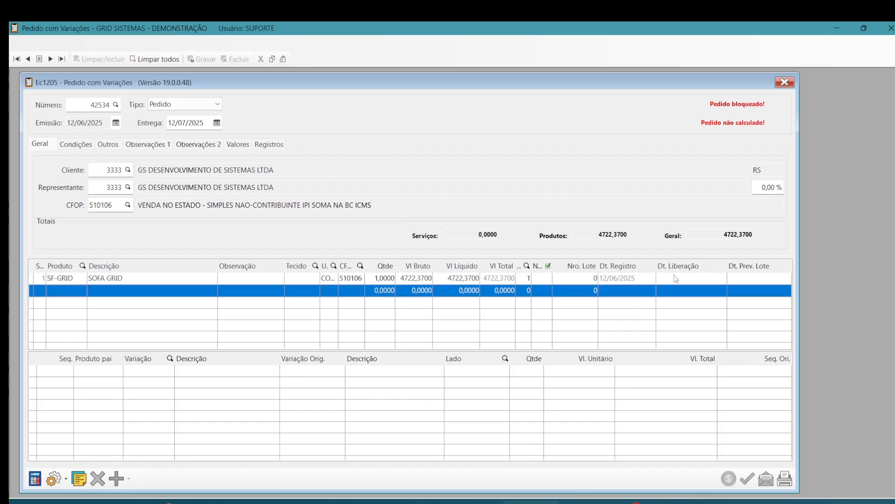
- Replace the SF-GRID-MODULOS variation of the sofa with MODULO 01 DE 115 C/BRD PROF.MENOR
{"action": "left_click", "coordinate": [635, 284]}
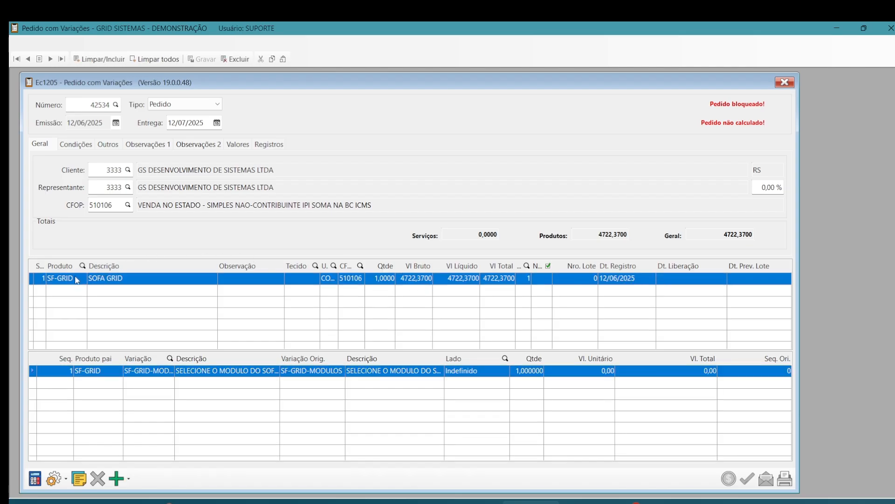
{"action": "left_click", "coordinate": [162, 376]}
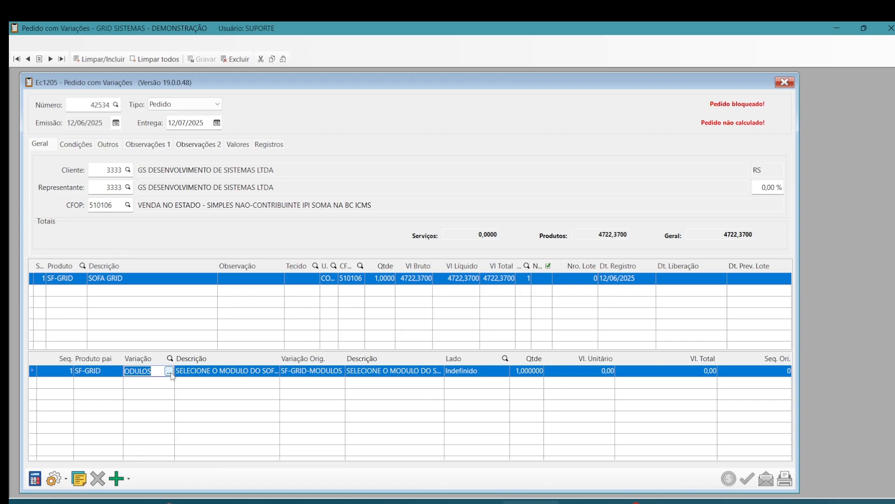
{"action": "left_click", "coordinate": [169, 372]}
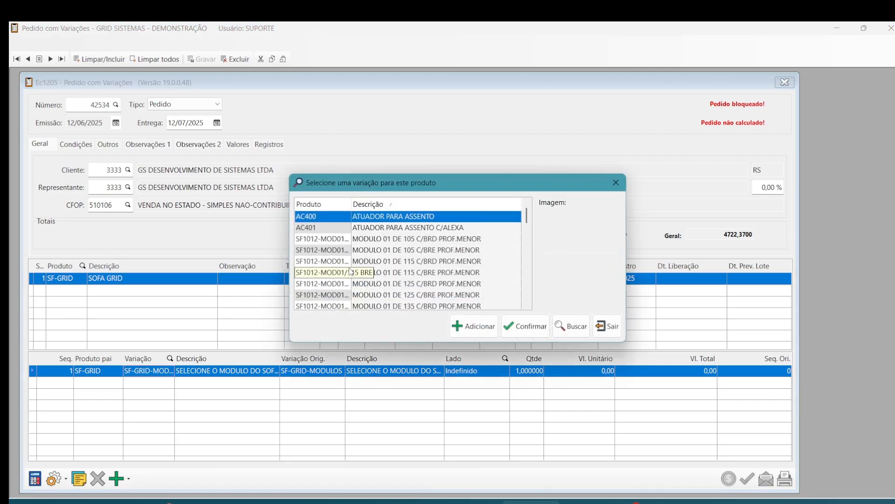
{"action": "left_click", "coordinate": [382, 265]}
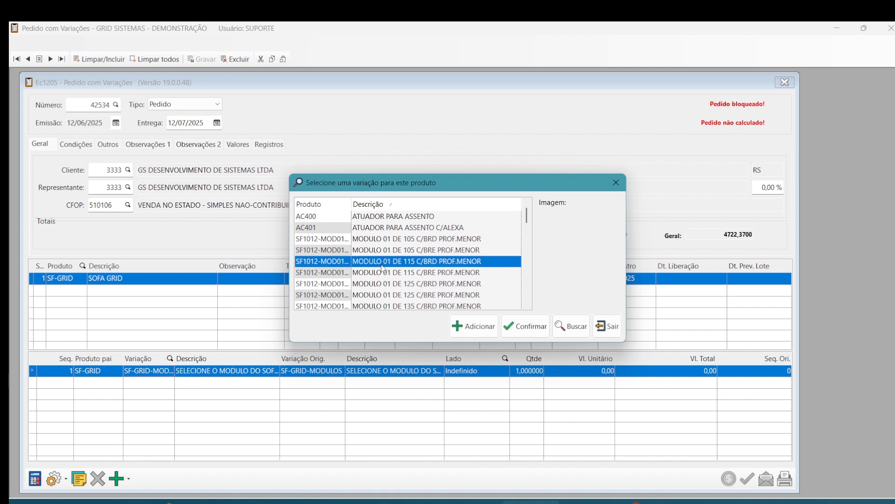
{"action": "double_click", "coordinate": [382, 267]}
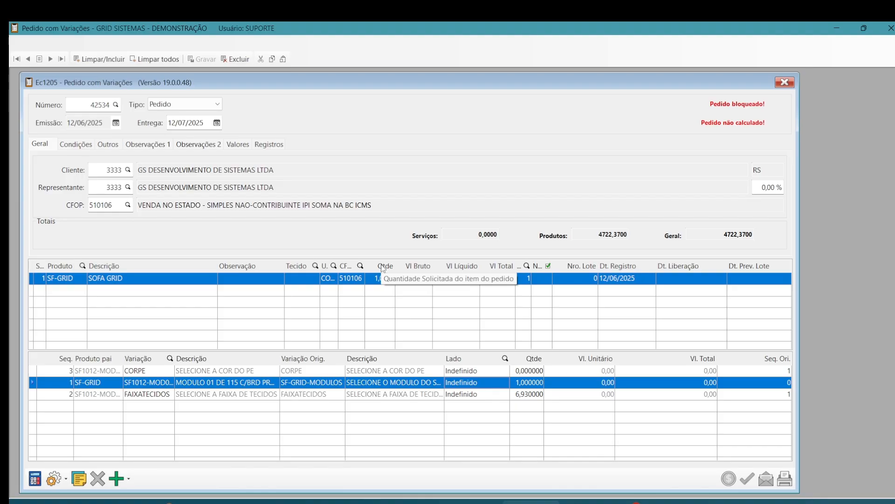
- Set the foot color variation CORPE to AME (AMENDOA)
{"action": "left_click", "coordinate": [155, 371]}
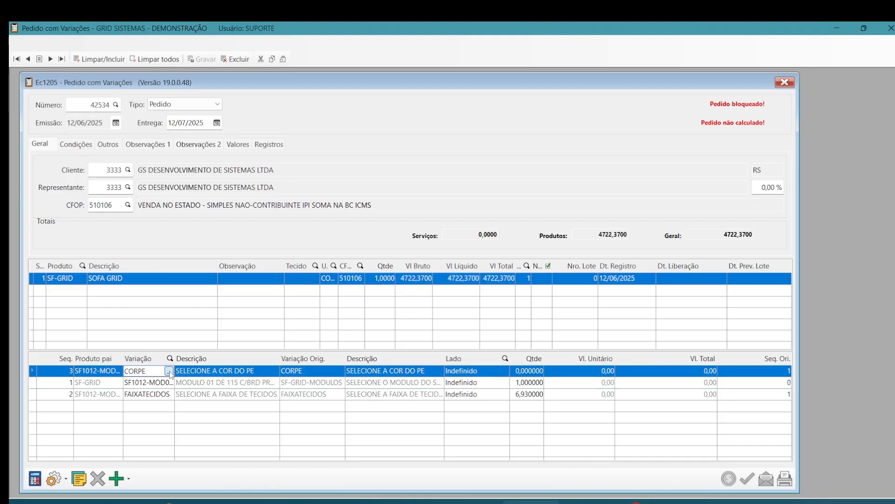
{"action": "left_click", "coordinate": [169, 371]}
{"action": "double_click", "coordinate": [321, 240]}
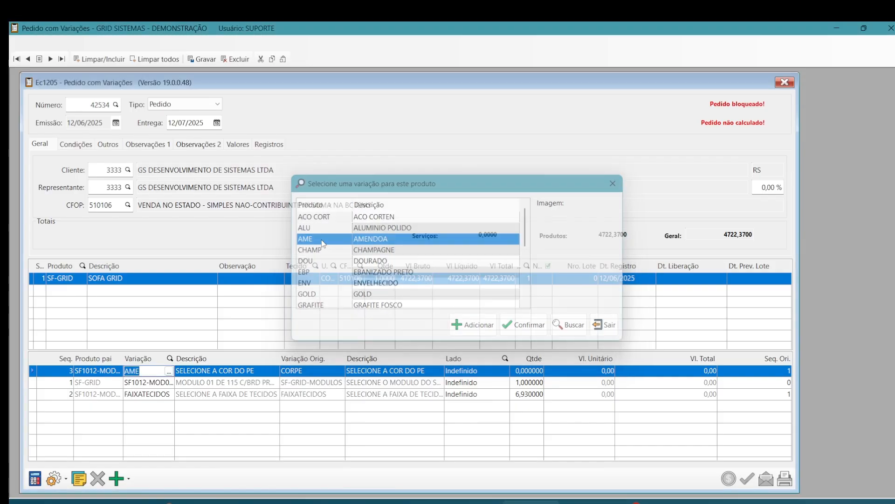
- Set the fabric range variation FAIXATECIDOS to T2157 (TECIDO 2157)
{"action": "left_click", "coordinate": [155, 394]}
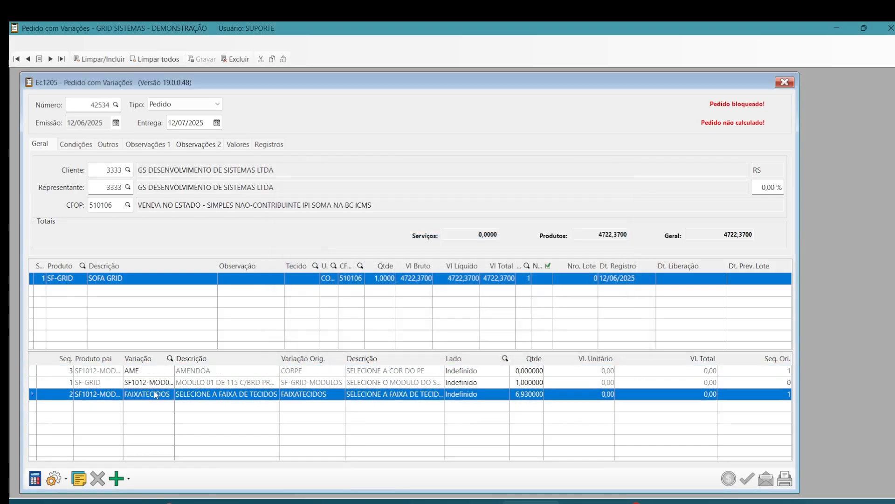
{"action": "left_click", "coordinate": [170, 394]}
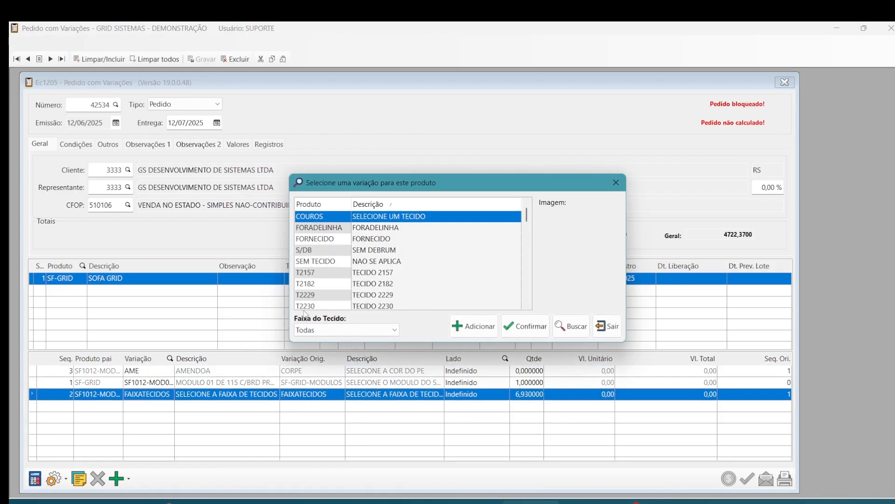
{"action": "left_click", "coordinate": [322, 275]}
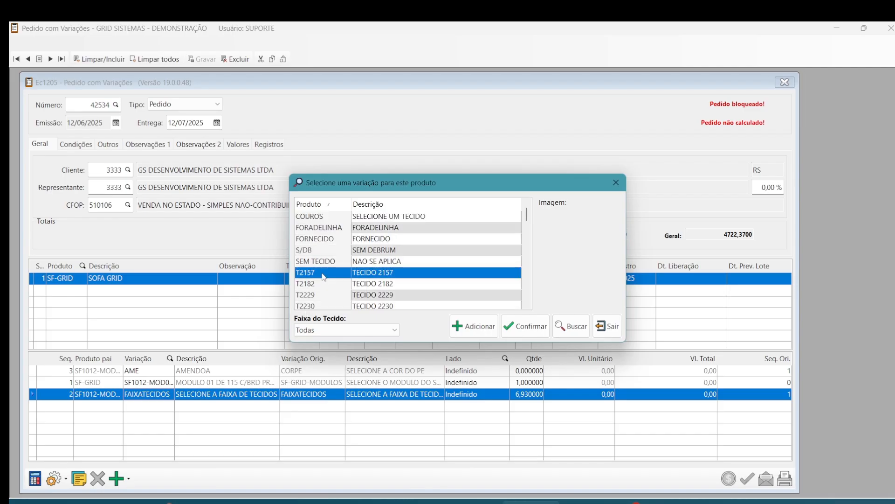
{"action": "double_click", "coordinate": [323, 277]}
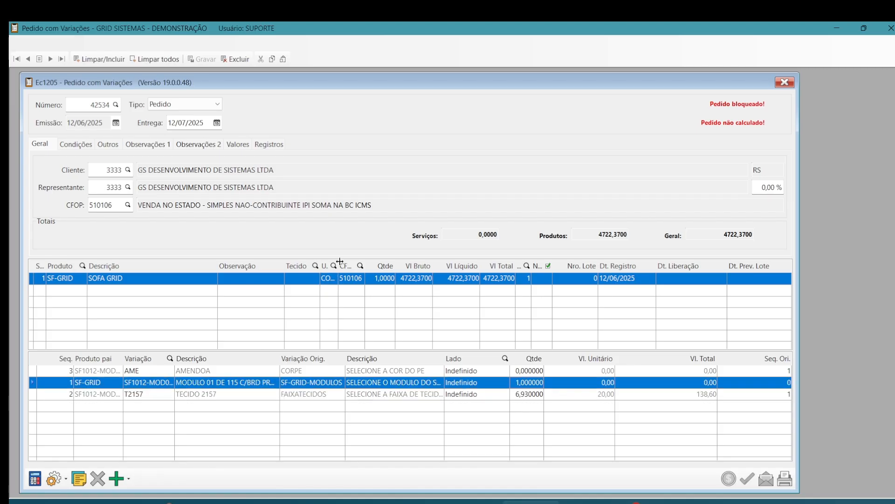
- Calculate the order and check the composed description of the SF-GRID item
{"action": "left_click", "coordinate": [35, 478]}
{"action": "left_click", "coordinate": [456, 314]}
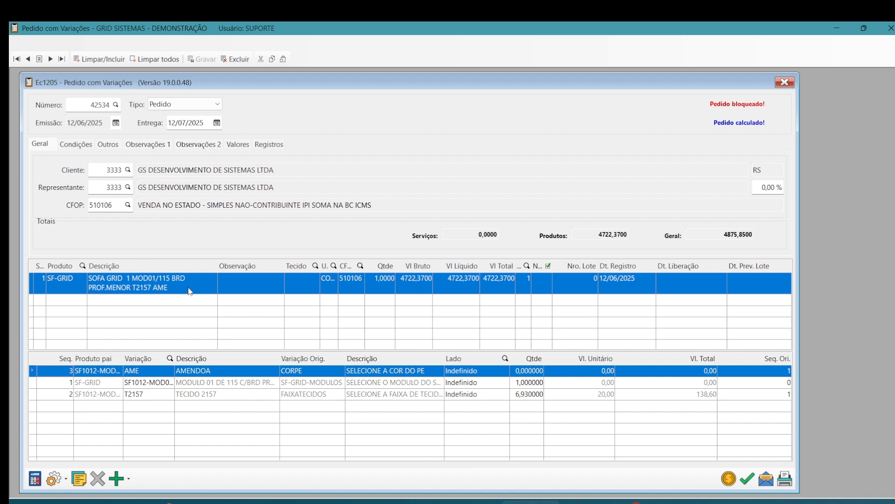
{"action": "left_click", "coordinate": [145, 289]}
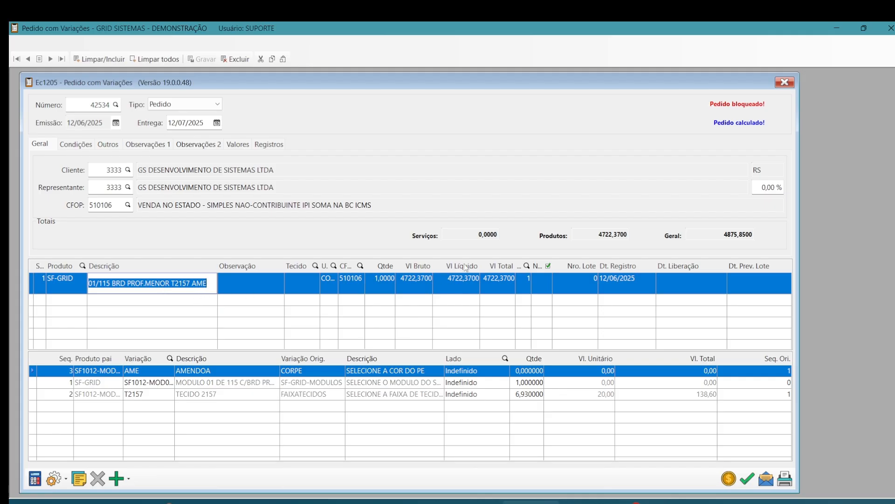
{"action": "left_click", "coordinate": [232, 265]}
{"action": "left_click_drag", "start_coordinate": [232, 266], "coordinate": [301, 265]}
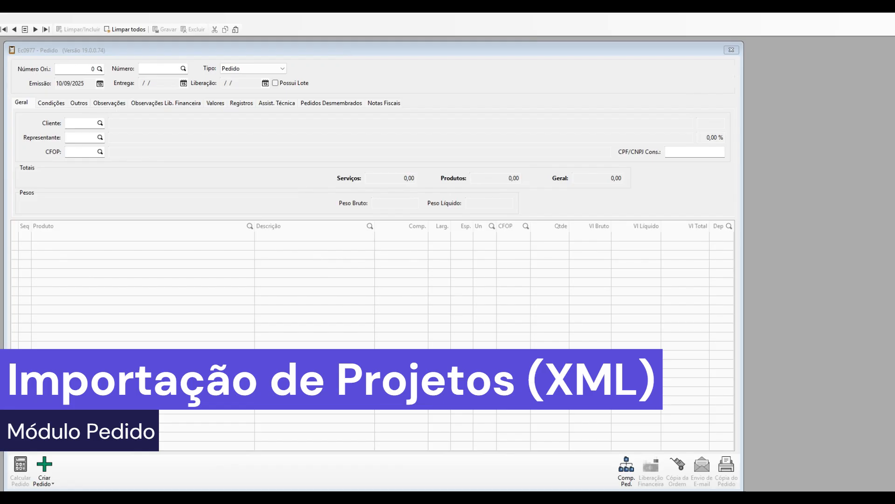
- Create an order by importing the Builder XML project file TESTE 03_09.xml from the Área de Trabalho folder
{"action": "left_click", "coordinate": [49, 475]}
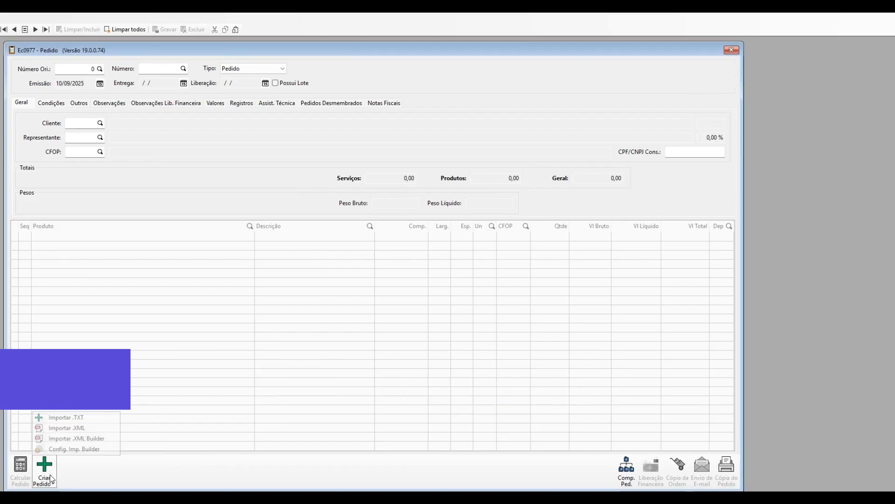
{"action": "left_click", "coordinate": [91, 439]}
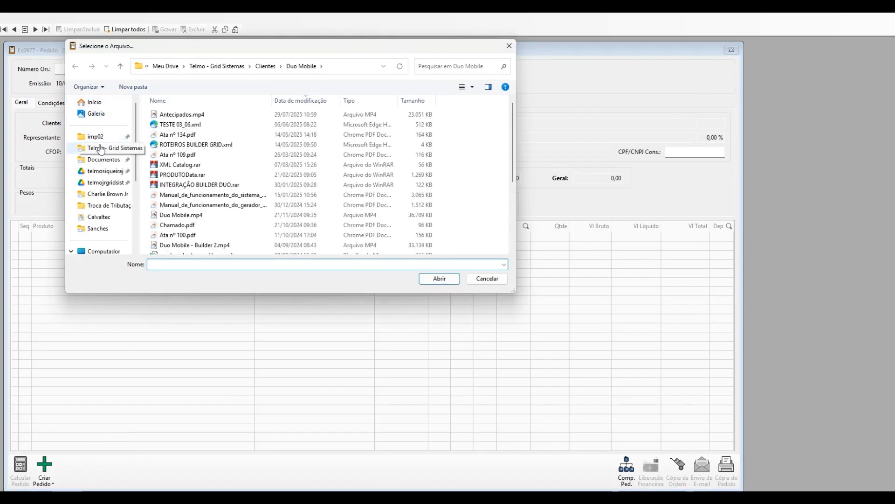
{"action": "left_click", "coordinate": [99, 136]}
{"action": "double_click", "coordinate": [274, 113]}
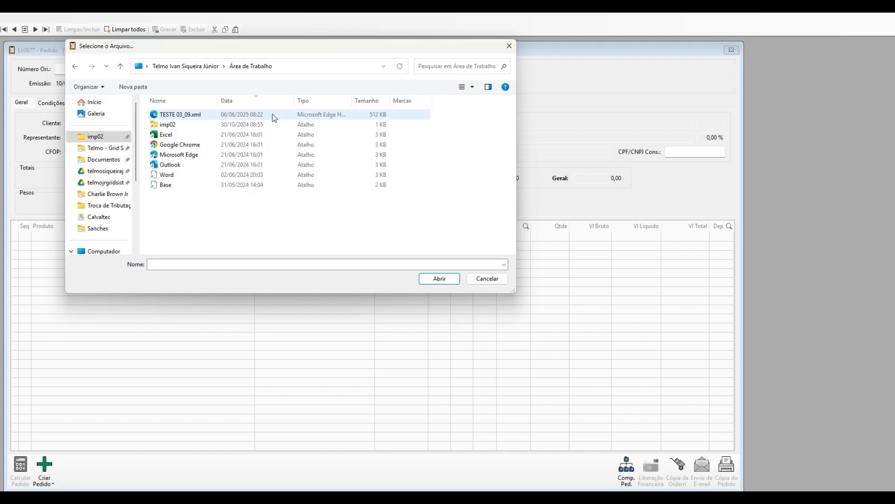
{"action": "left_click", "coordinate": [198, 118]}
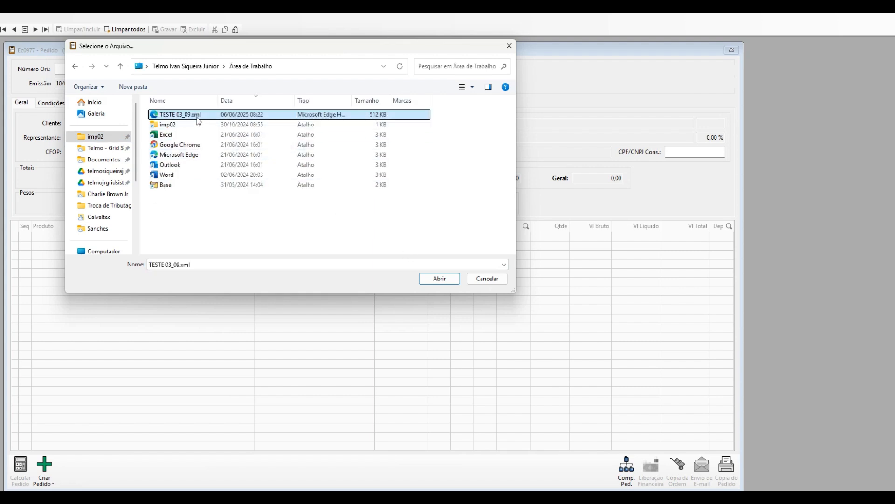
{"action": "left_click", "coordinate": [442, 278]}
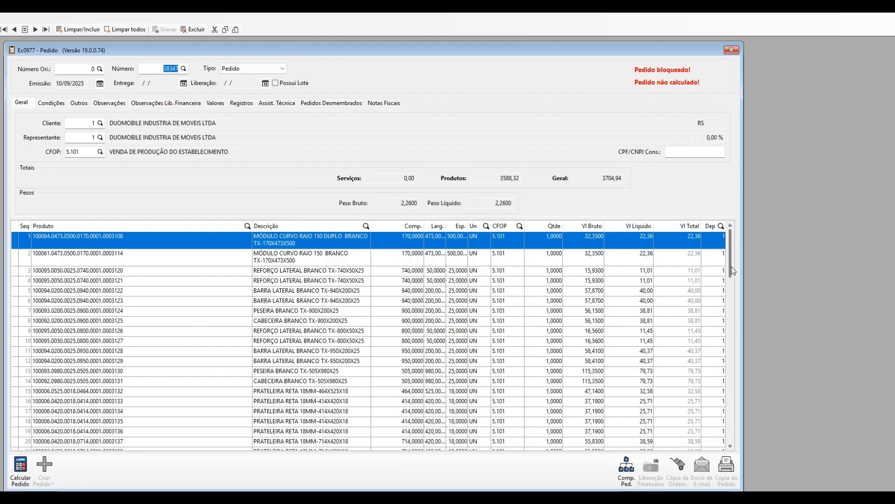
- Examine the imported order's full item list, including product codes, descriptions, dimensions, quantities and values
{"action": "scroll", "coordinate": [732, 271], "scroll_direction": "down", "scroll_amount": 3}
{"action": "scroll", "coordinate": [732, 279], "scroll_direction": "down", "scroll_amount": 10}
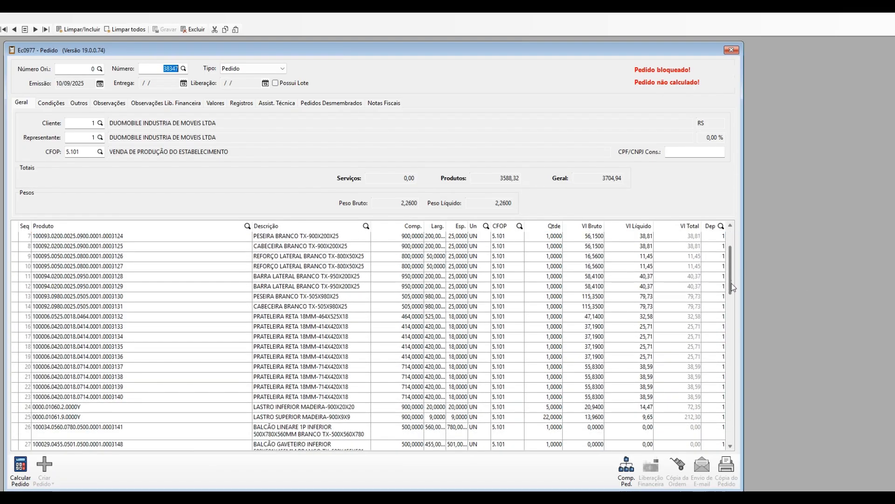
{"action": "scroll", "coordinate": [733, 307], "scroll_direction": "down", "scroll_amount": 10}
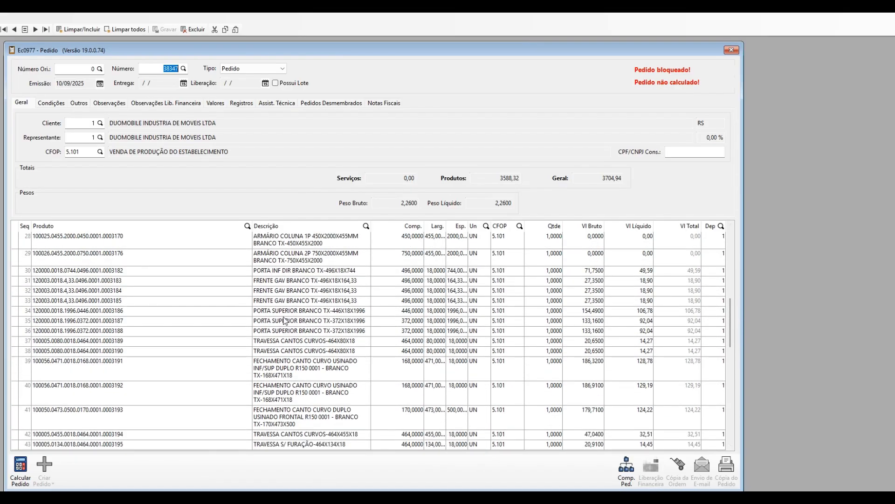
{"action": "scroll", "coordinate": [292, 322], "scroll_direction": "down", "scroll_amount": 6}
{"action": "scroll", "coordinate": [308, 329], "scroll_direction": "down", "scroll_amount": 12}
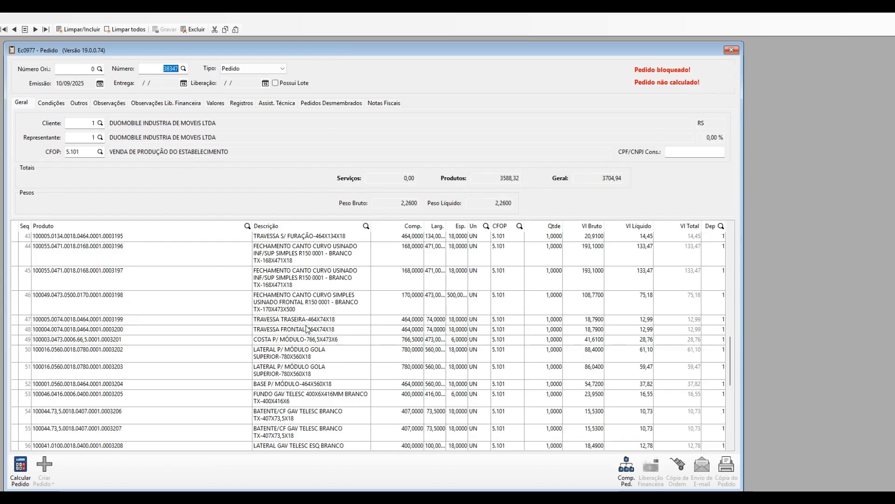
{"action": "scroll", "coordinate": [357, 356], "scroll_direction": "down", "scroll_amount": 7}
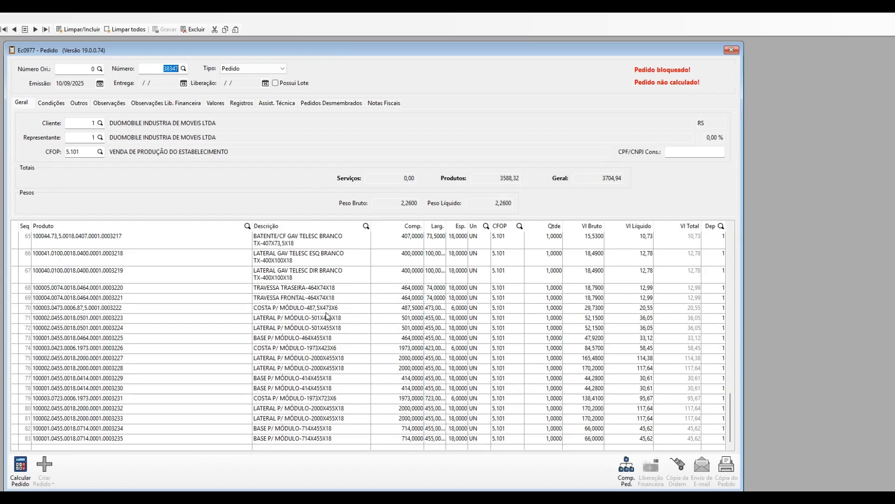
{"action": "scroll", "coordinate": [328, 316], "scroll_direction": "up", "scroll_amount": 20}
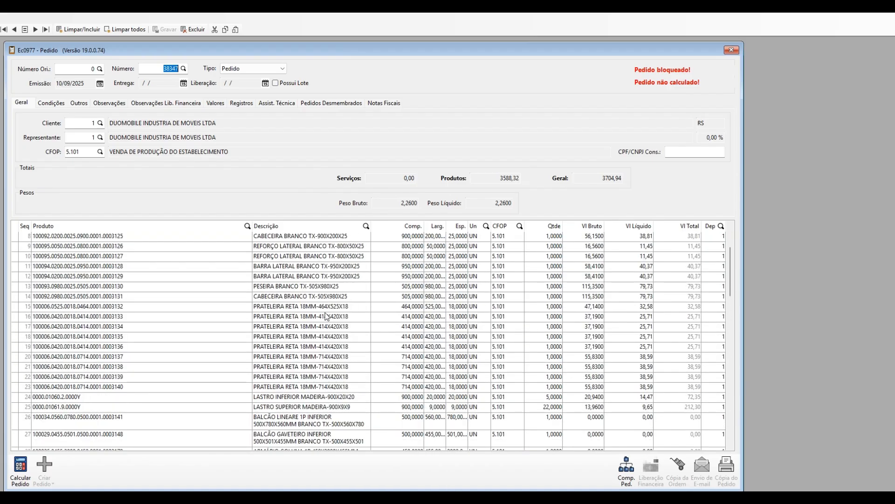